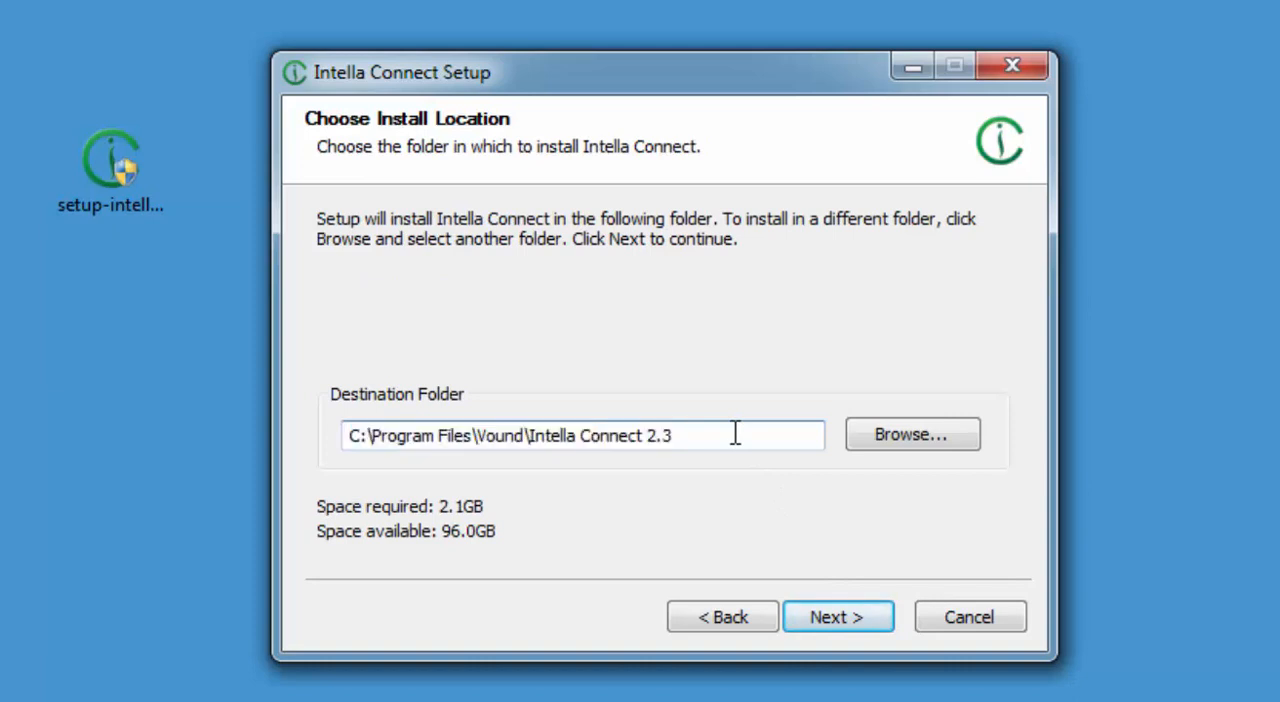
# Set the install destination folder to C:\Program Files\Vound\Intella Connect 2.3 - Sept30-2019 and continue the setup.
pyautogui.write('- Sept30-2019')
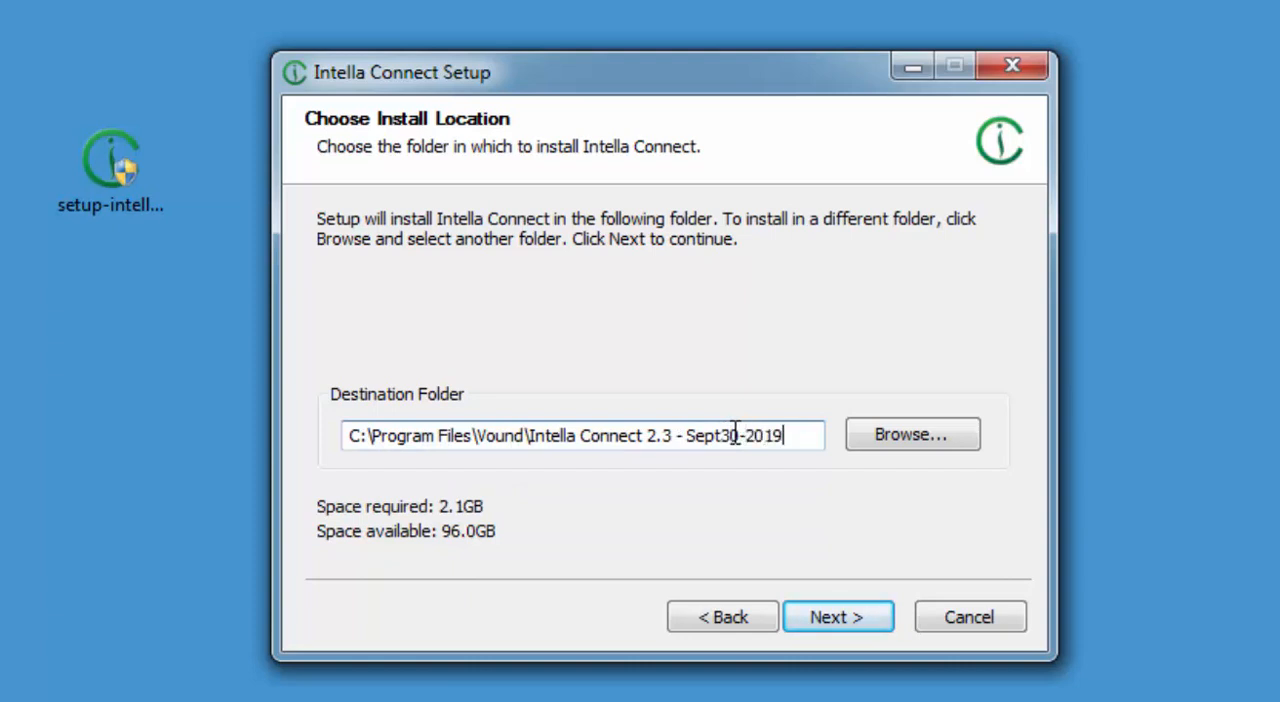
pyautogui.click(860, 620)
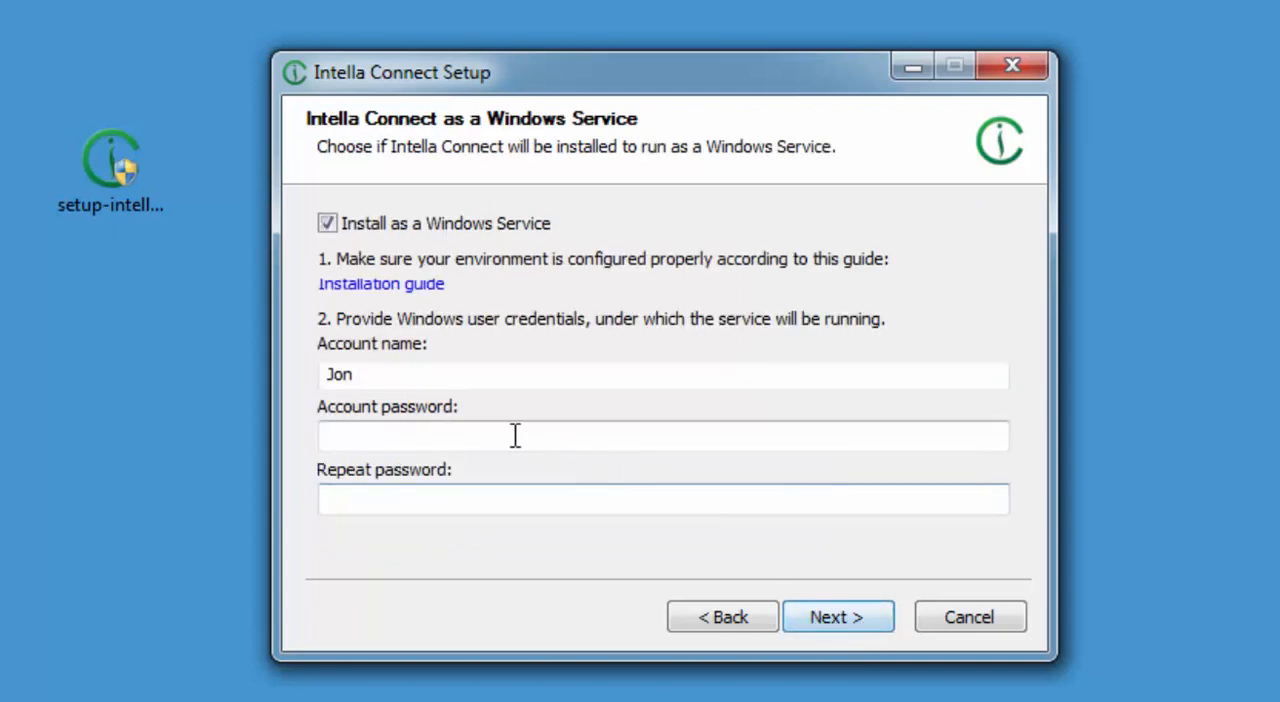
# Replace the Windows service account name with Connect_Service_acc.
pyautogui.click(390, 384)
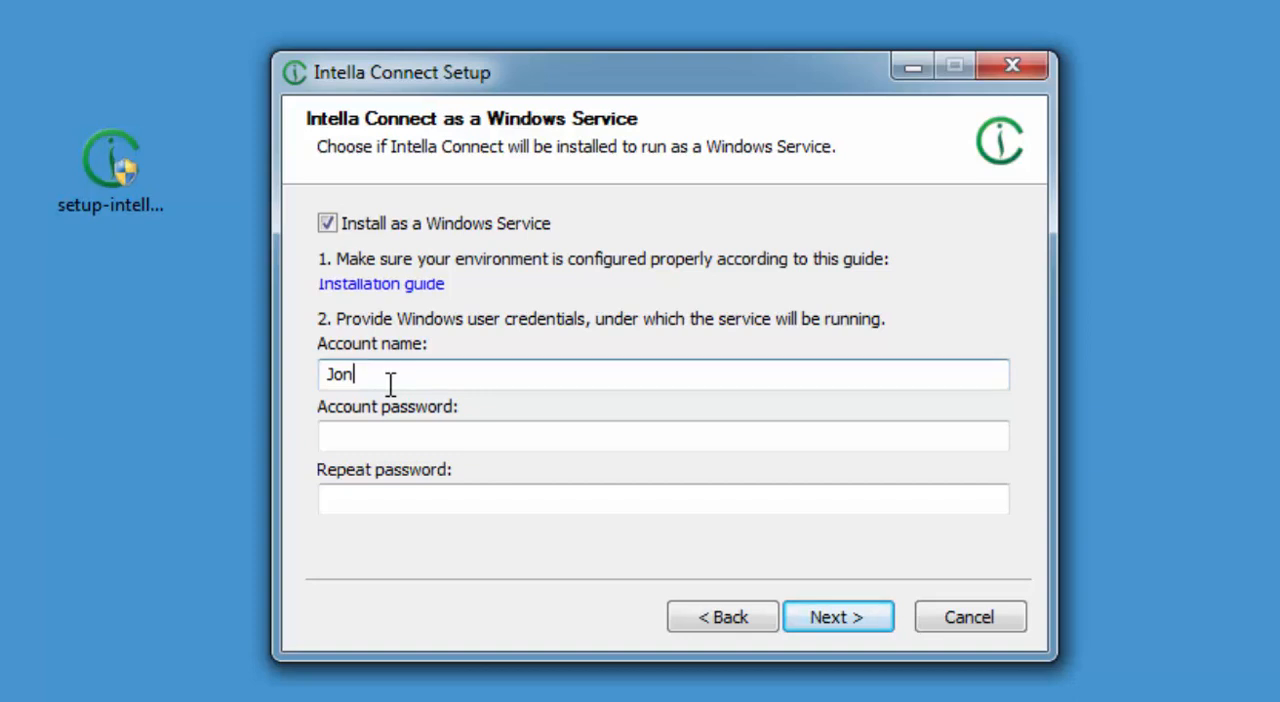
pyautogui.moveTo(357, 379); pyautogui.dragTo(314, 384)
pyautogui.write('Connect_Service_acc')
pyautogui.press('Tab')
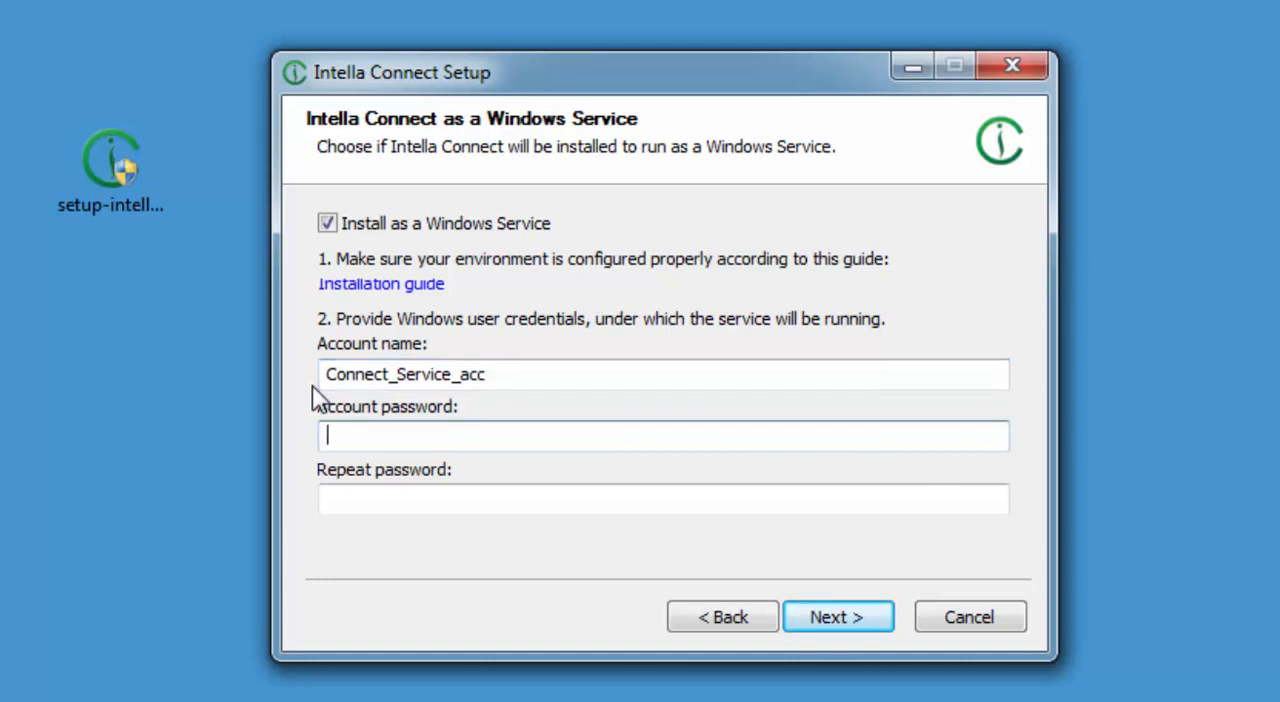
# Enter the service account password in both the account password and repeat password fields, and continue the setup.
pyautogui.write('•••••••')
pyautogui.press('Tab')
pyautogui.write('•••••••')
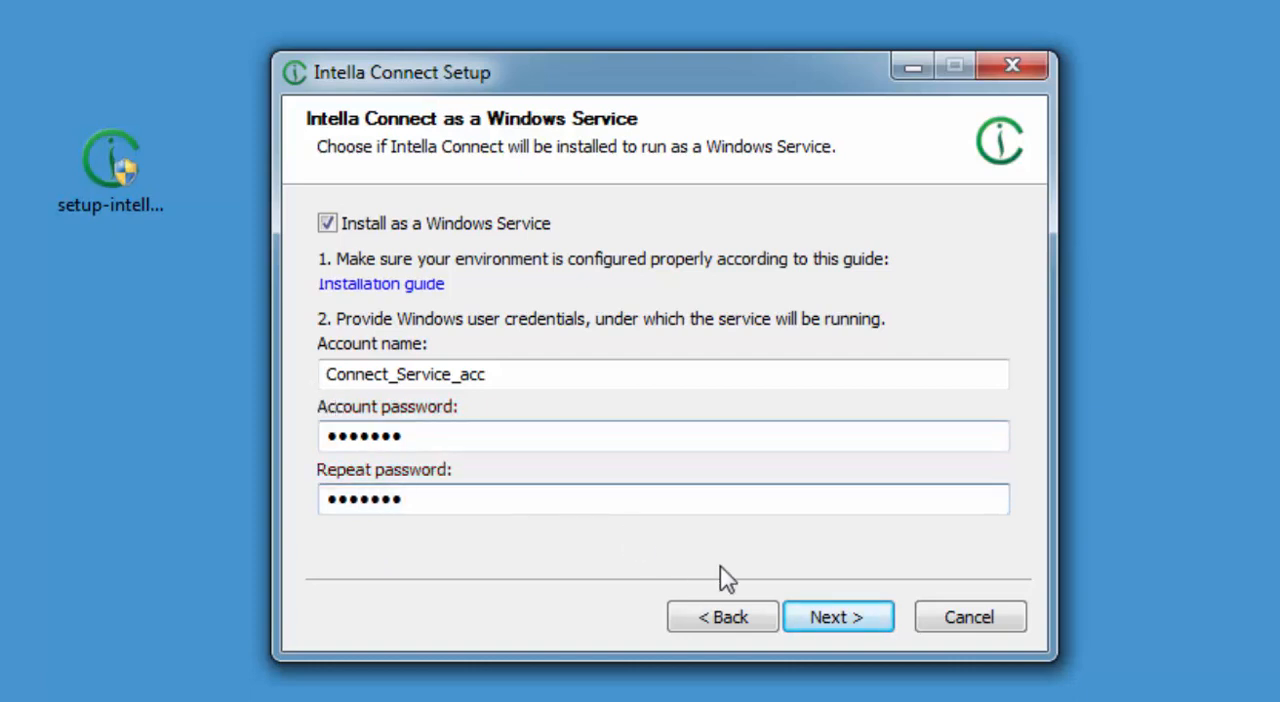
pyautogui.click(852, 625)
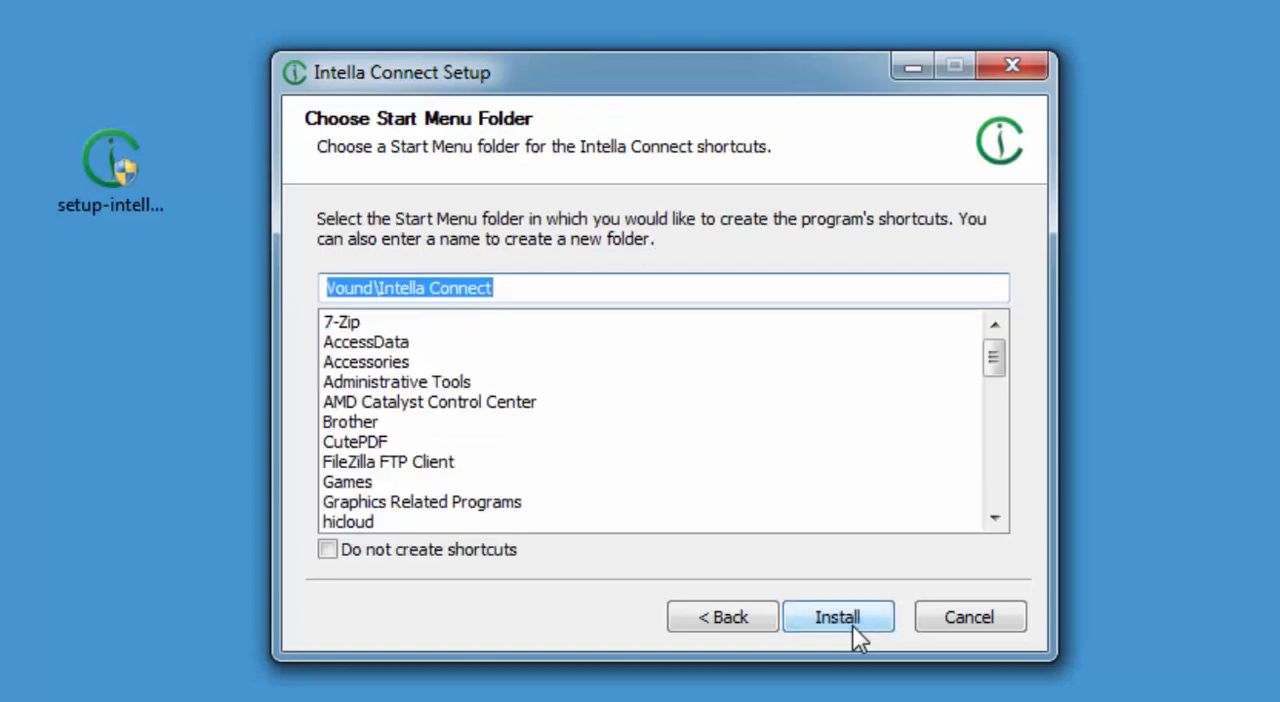
# Set the Start Menu folder to Vound\Intella Connect - Sept30-2019, run the installation and finish the setup.
pyautogui.click(552, 288)
pyautogui.write('- Sep')
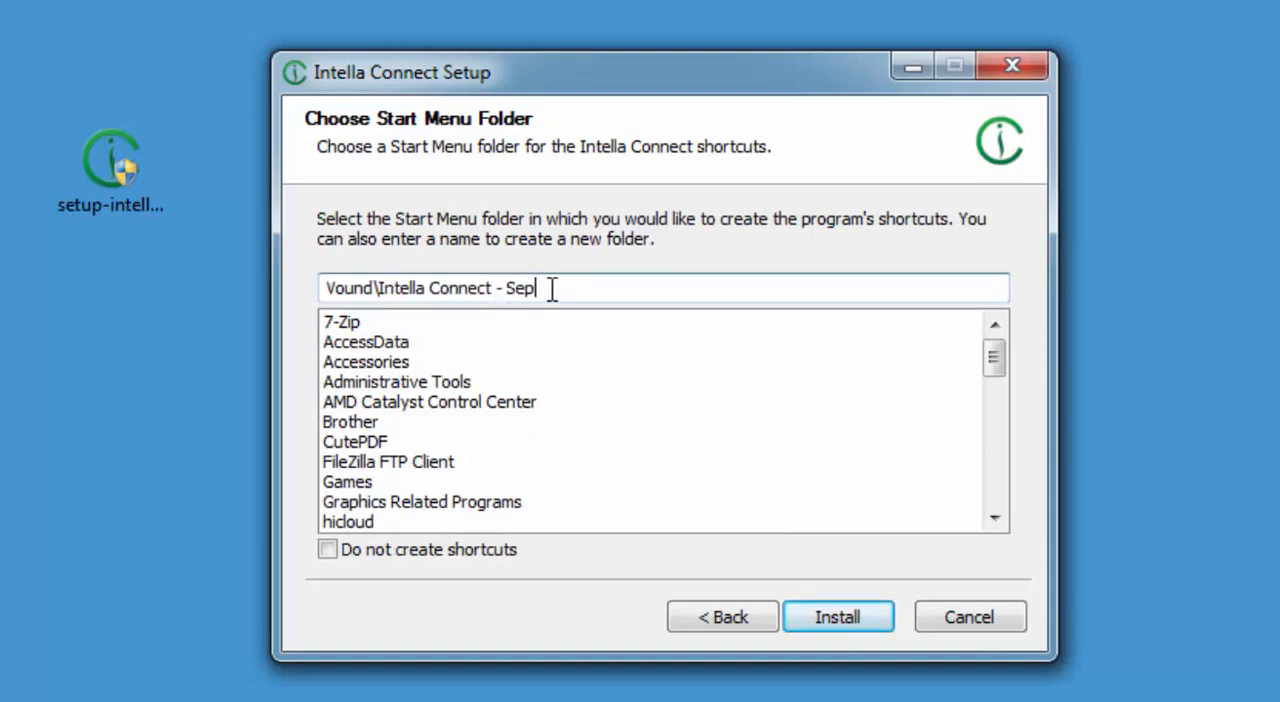
pyautogui.write('t30-2019')
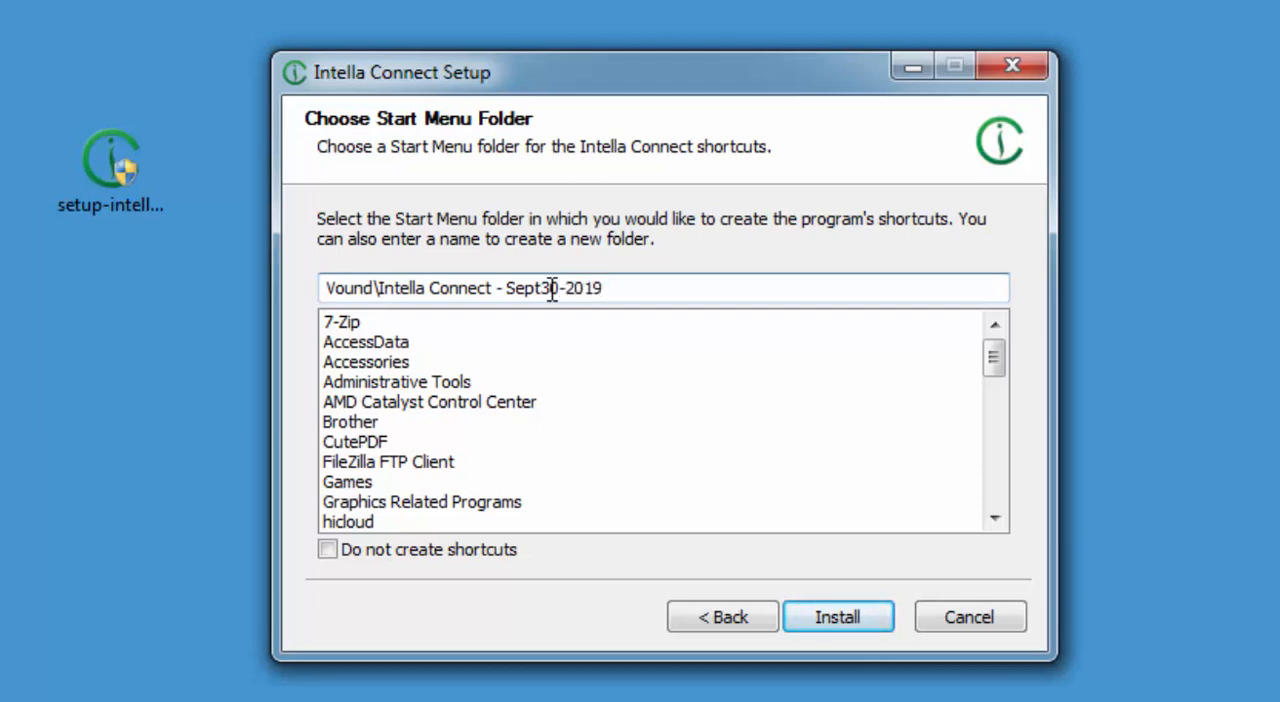
pyautogui.click(835, 620)
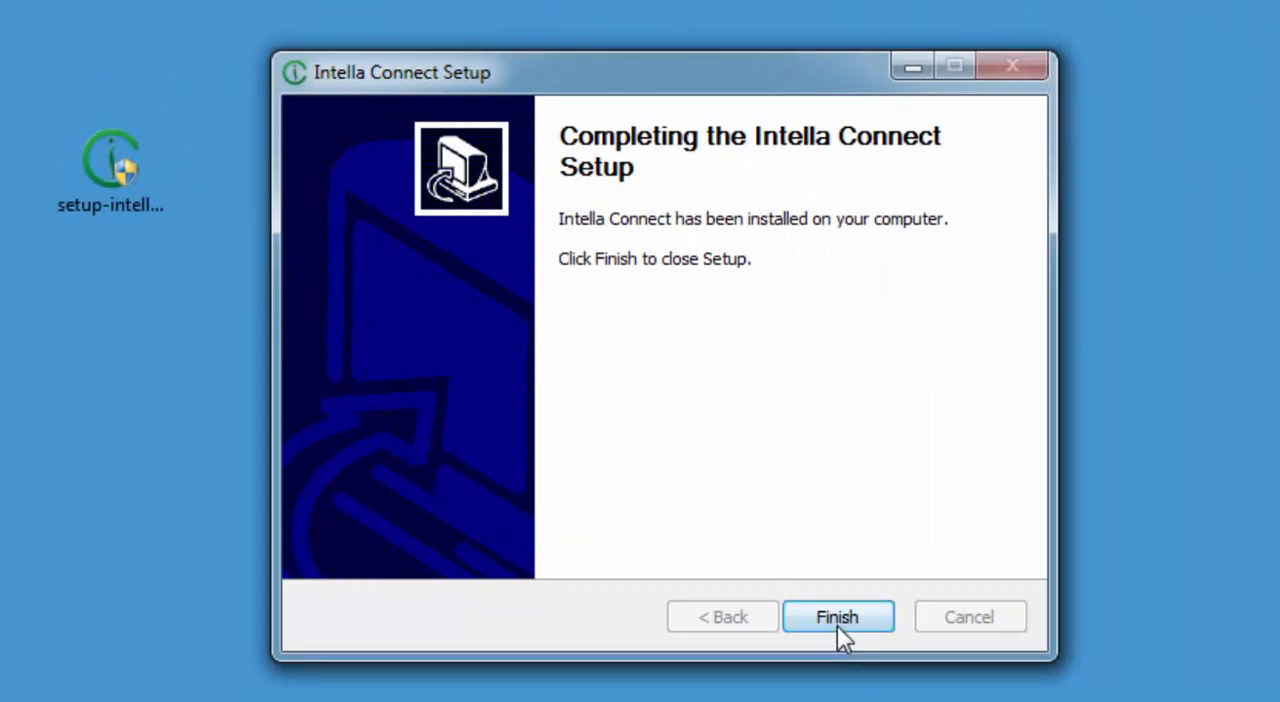
pyautogui.click(835, 617)
# Rename the Intella Connect desktop shortcut to Intella Connect Sept30-2019, granting administrator permission for the change.
pyautogui.click(360, 218)
pyautogui.click(375, 226)
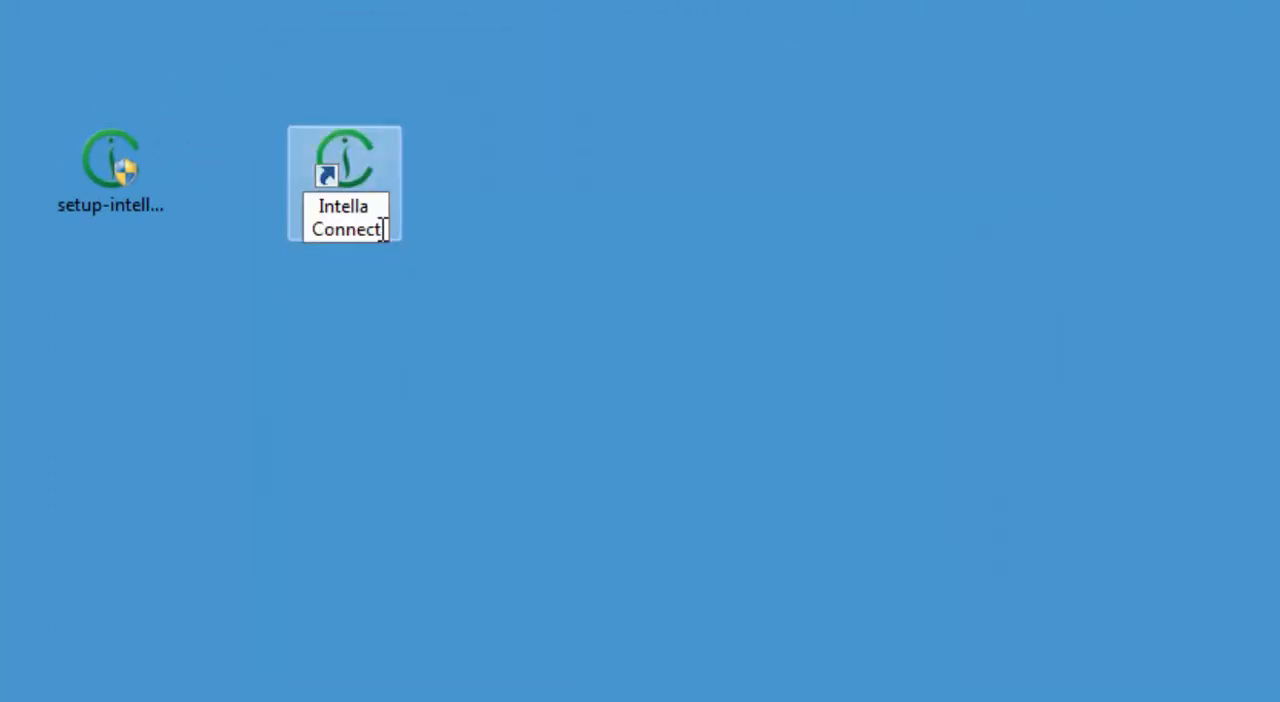
pyautogui.write('Se')
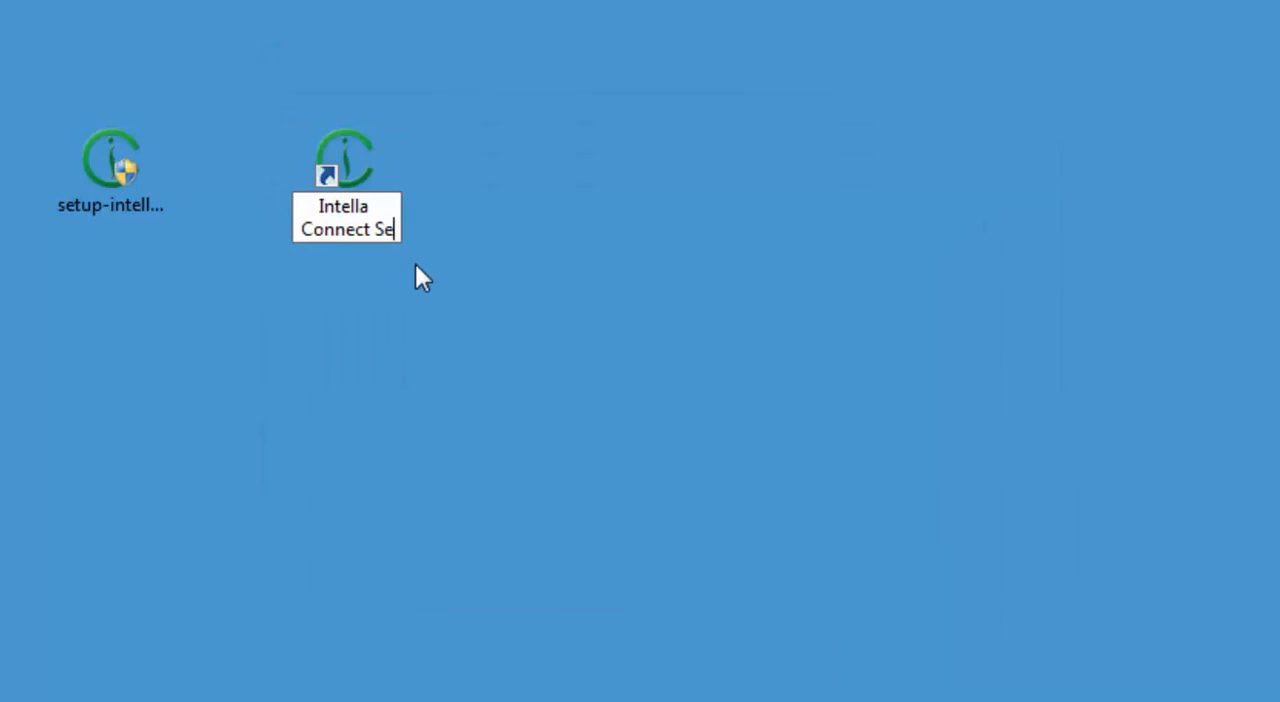
pyautogui.write('pt30')
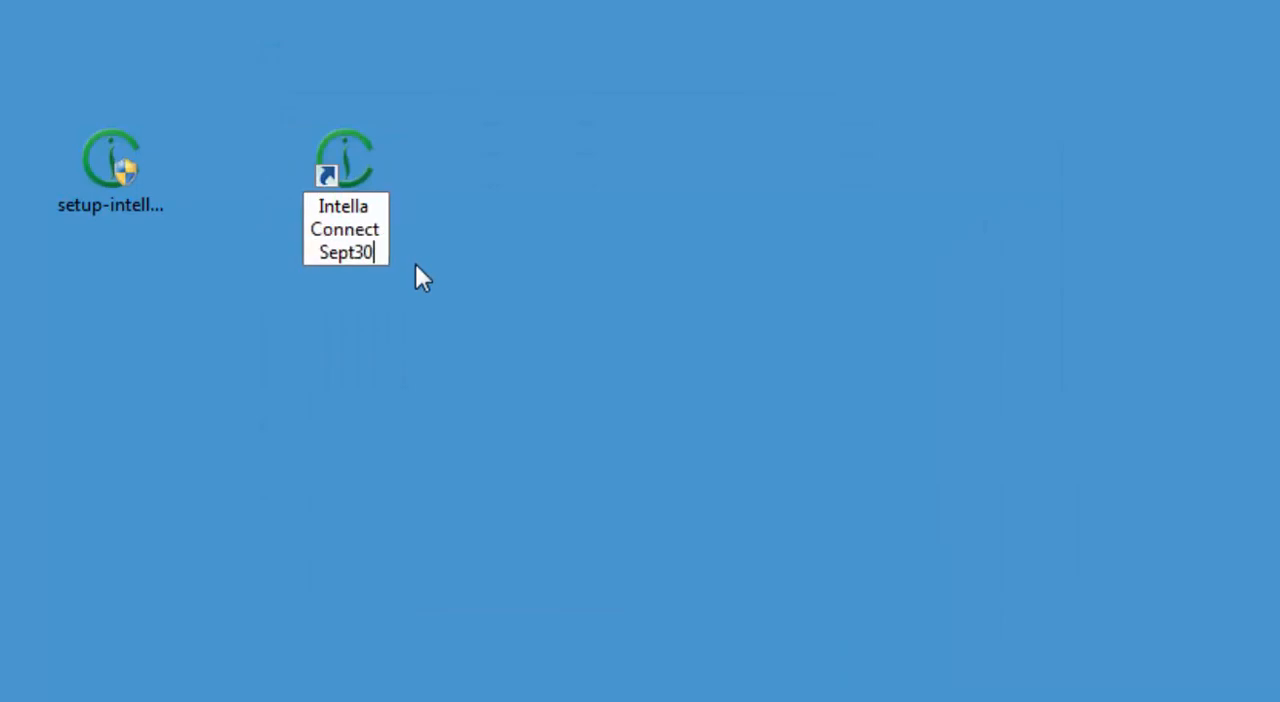
pyautogui.write('-2019')
pyautogui.press('Return')
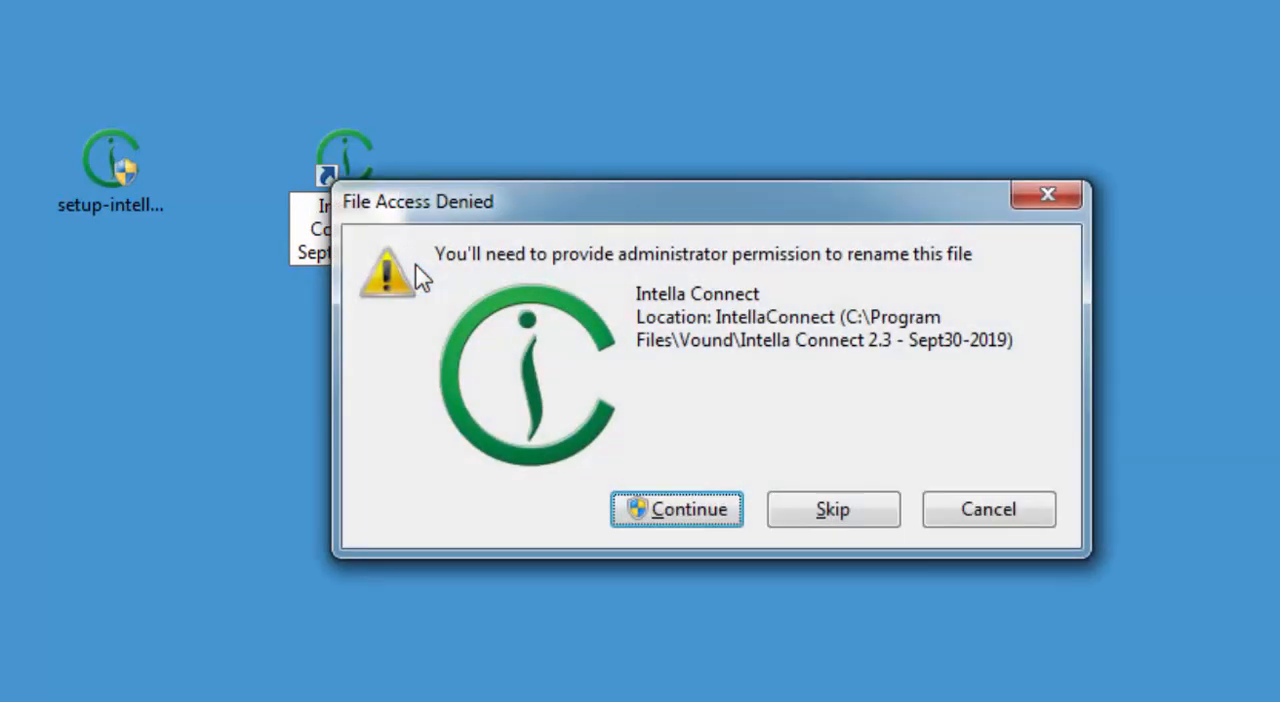
pyautogui.click(705, 509)
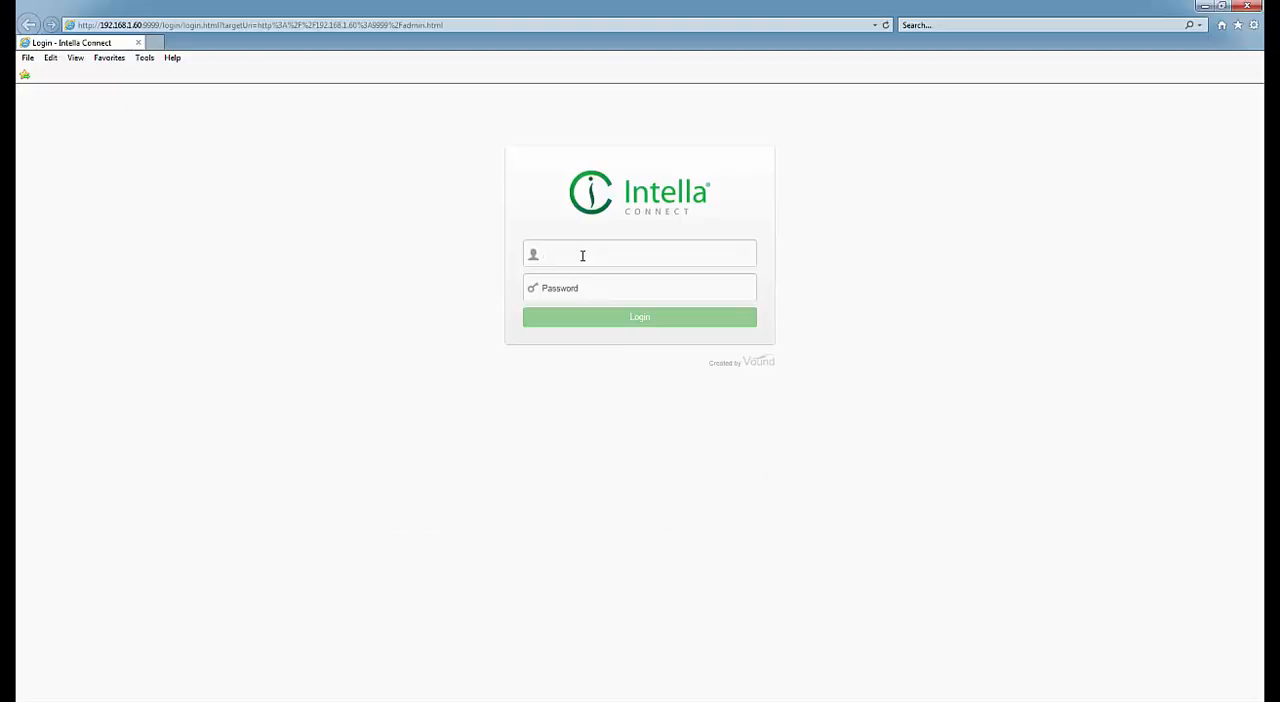
# Log in to the Intella Connect web dashboard in the browser with the administrator username and password.
pyautogui.press('Tab')
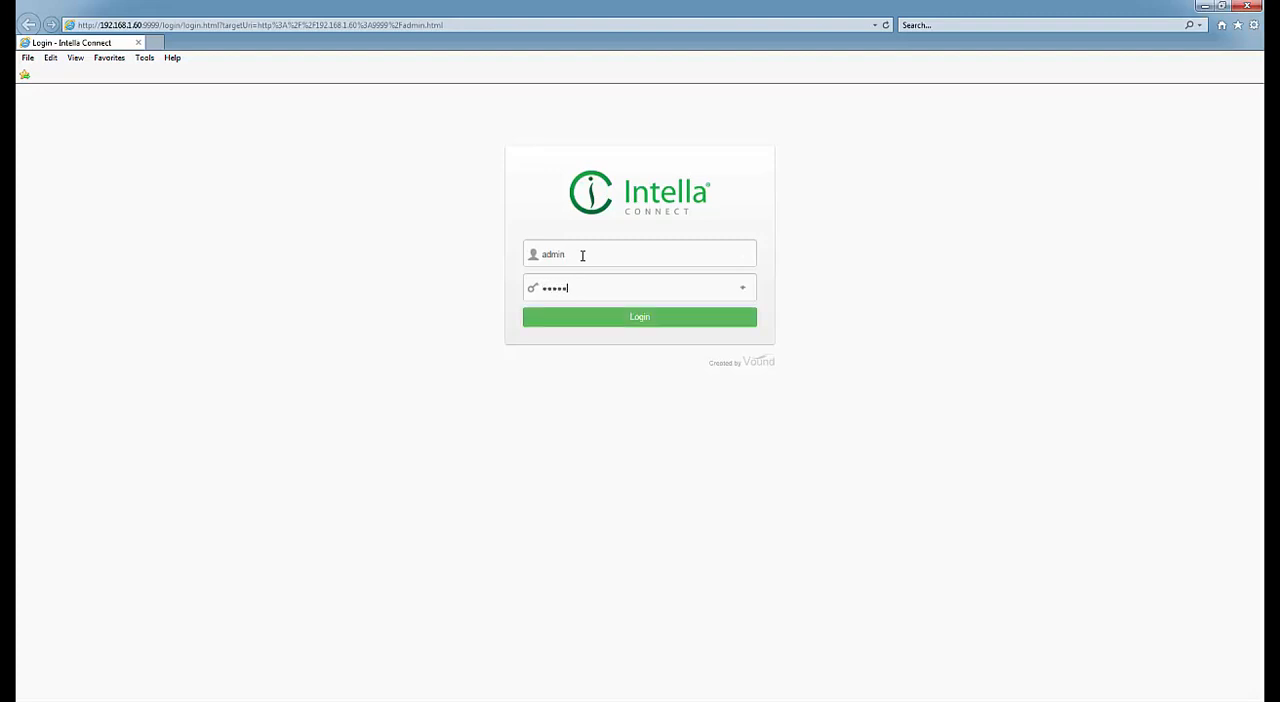
pyautogui.press('Return')
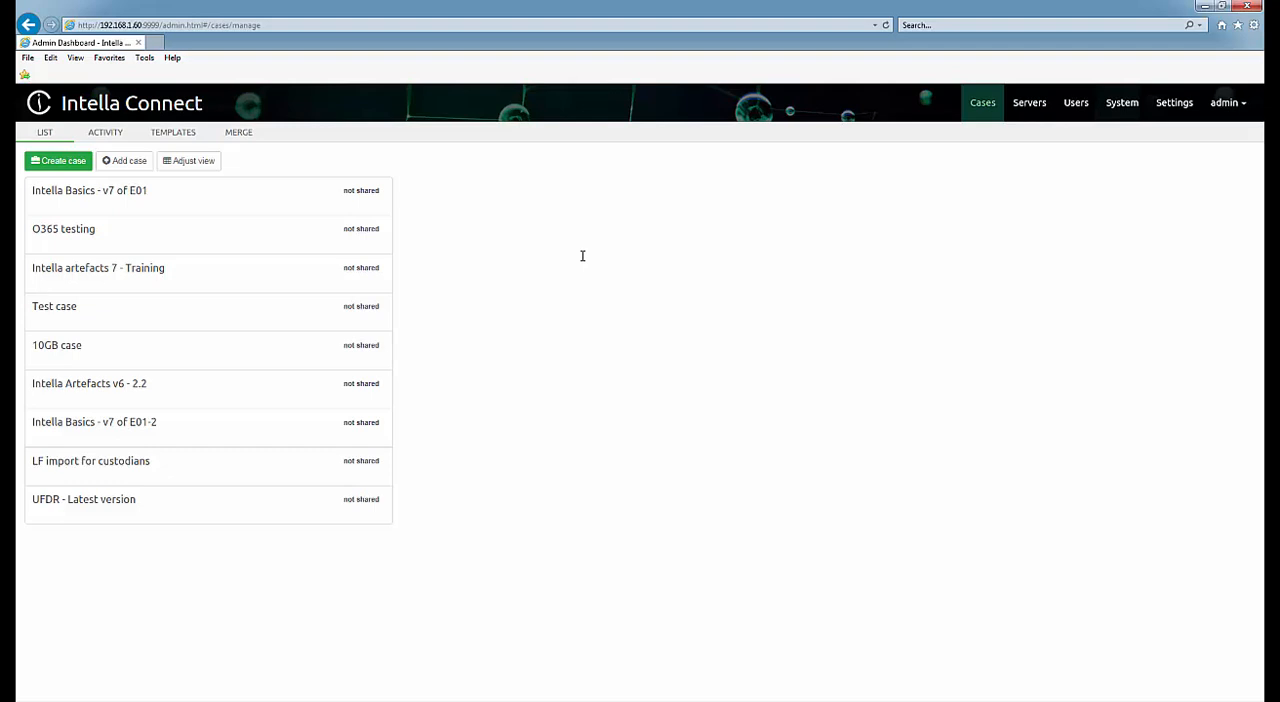
# Review the details of the case Intella Basics - v7 of E01 and the server grid, nodes and shared file system sections.
pyautogui.click(342, 203)
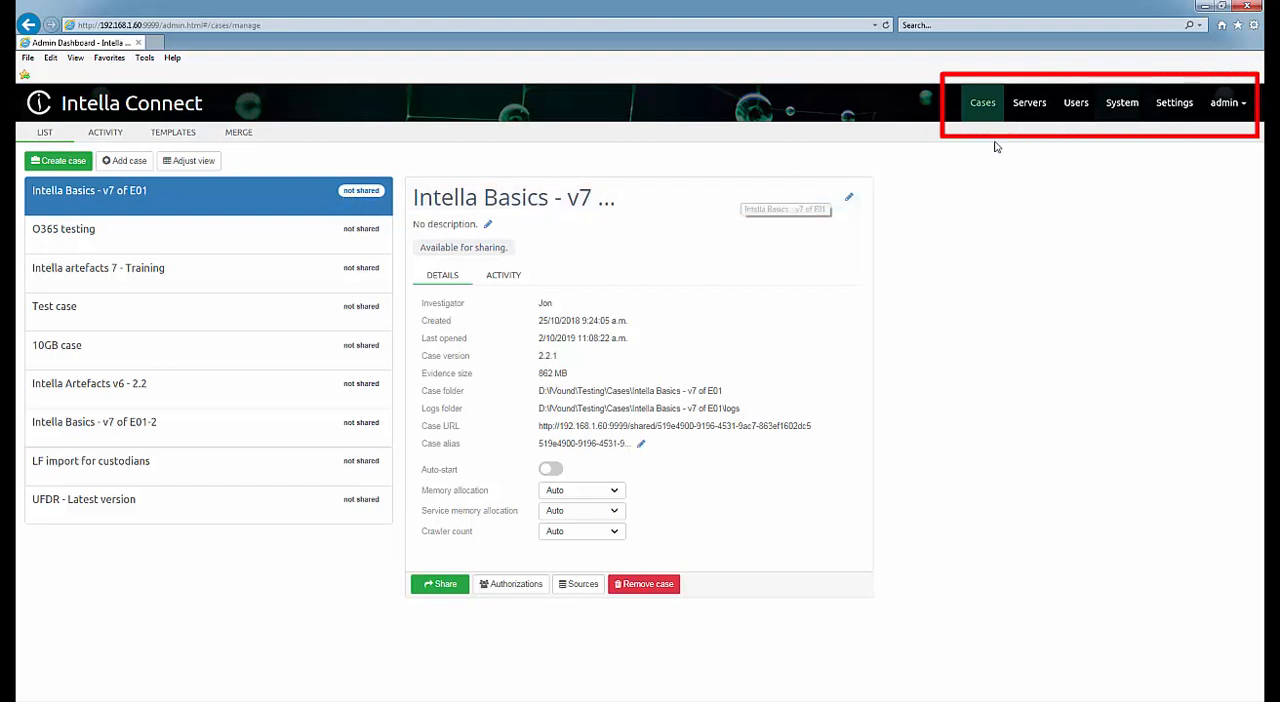
pyautogui.click(1027, 110)
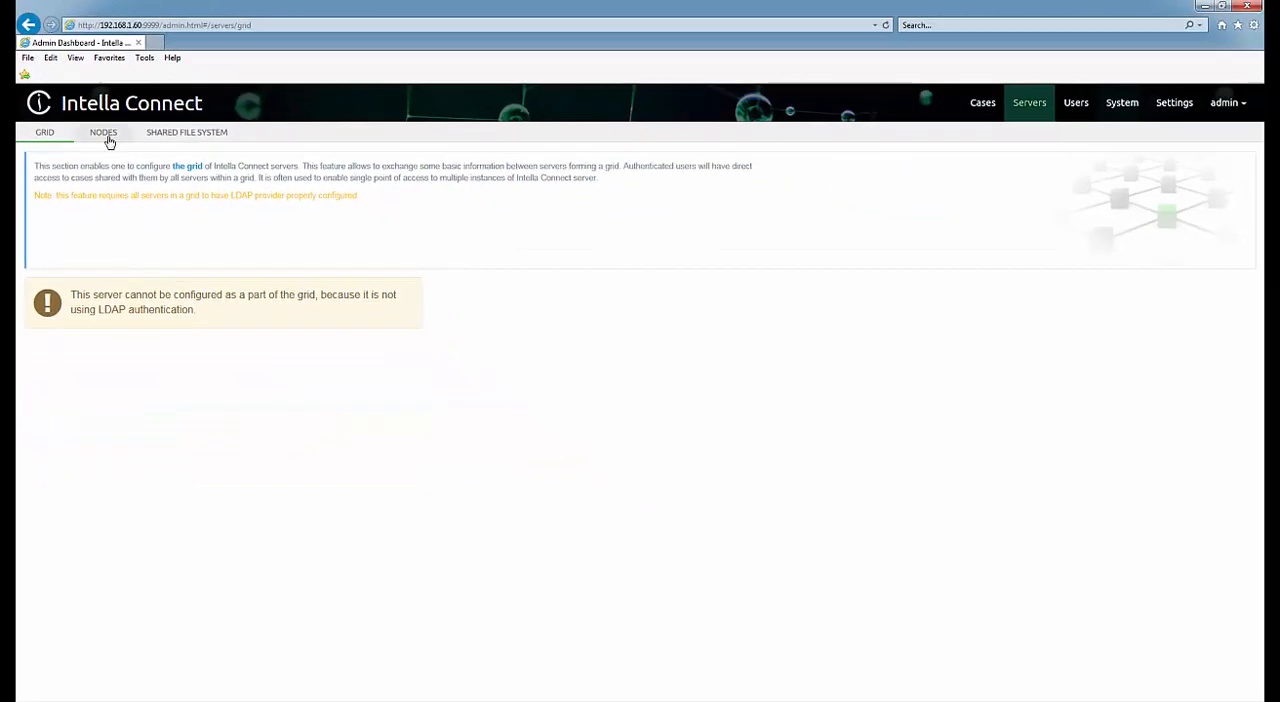
pyautogui.click(104, 133)
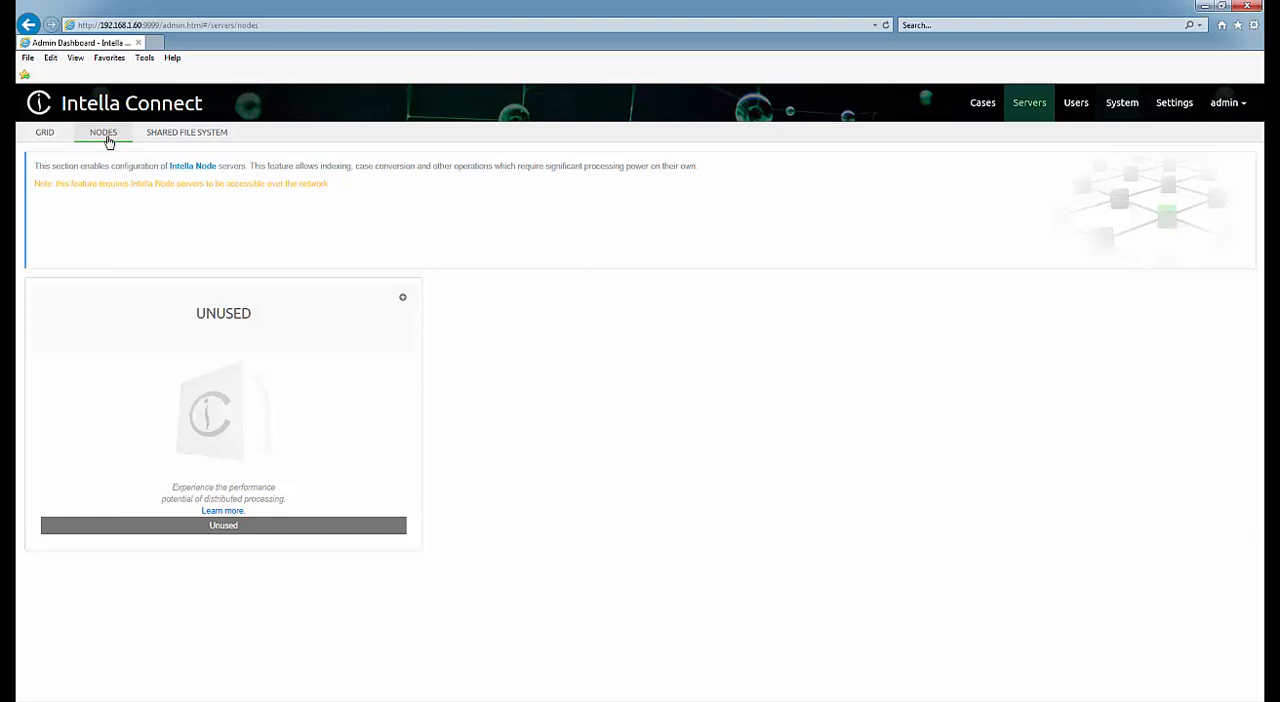
pyautogui.click(163, 138)
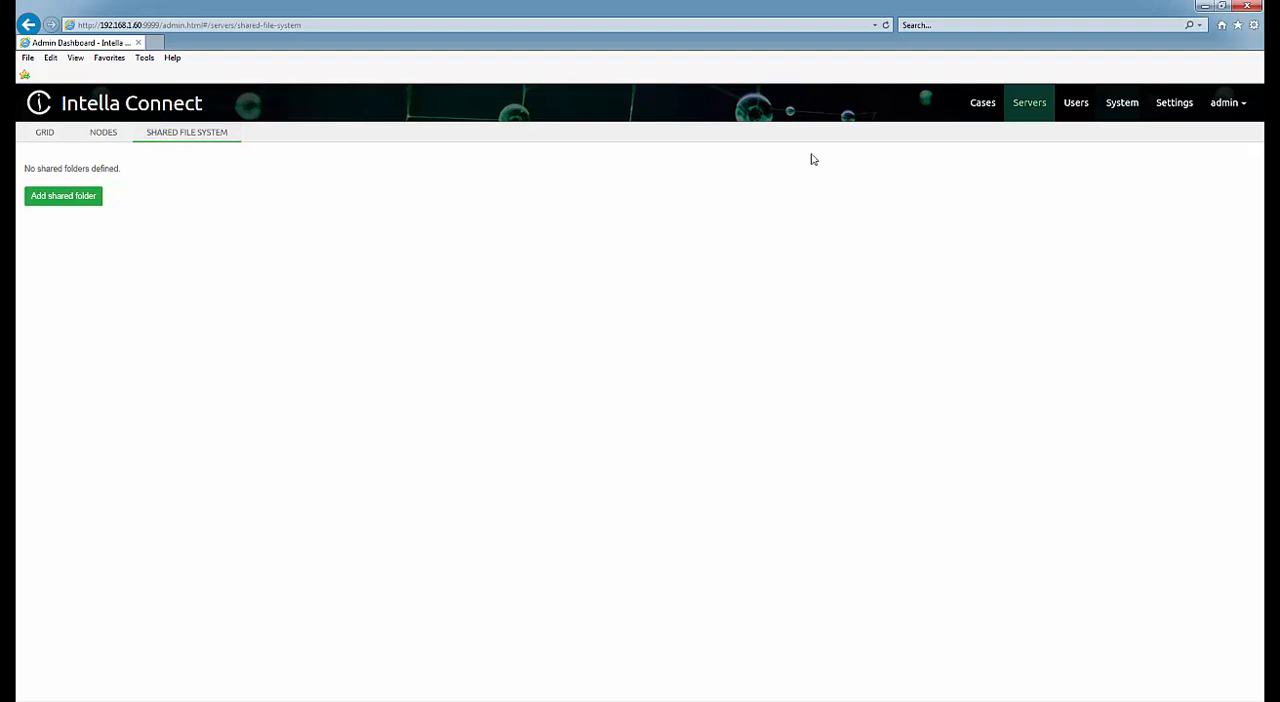
# Check the authorized cases of the first user account and close the list.
pyautogui.click(1076, 108)
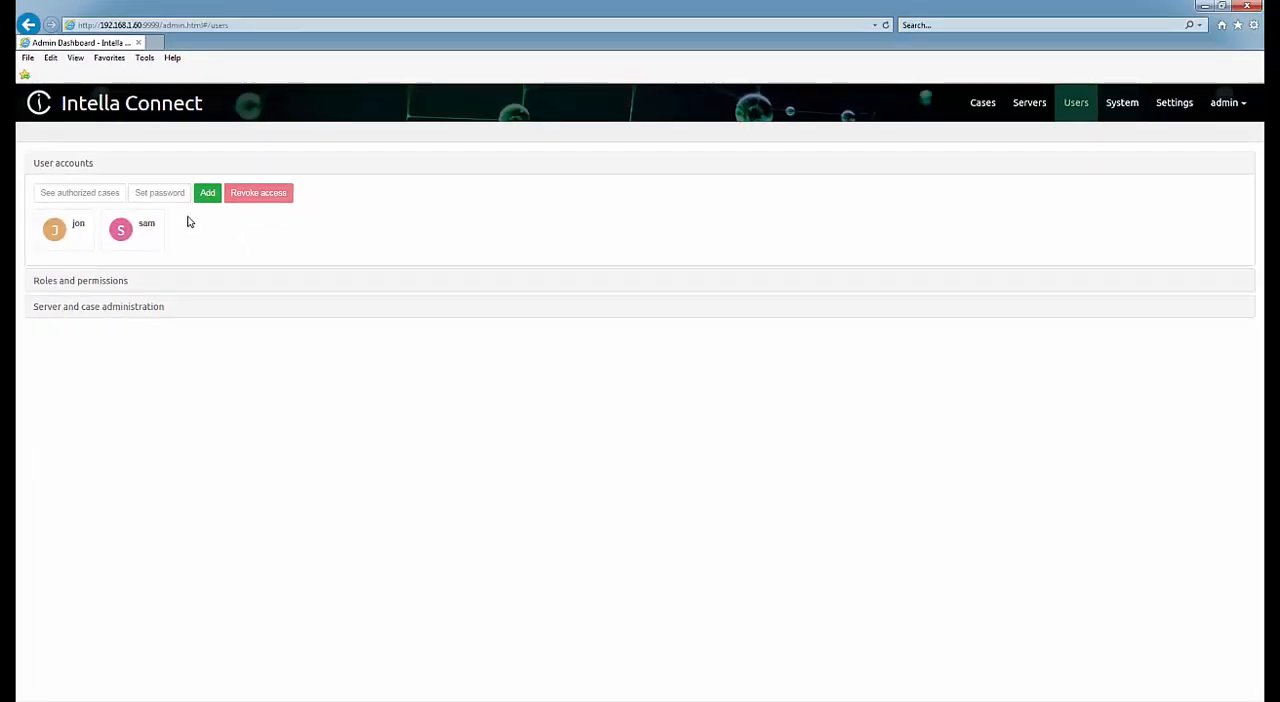
pyautogui.click(63, 226)
pyautogui.click(64, 196)
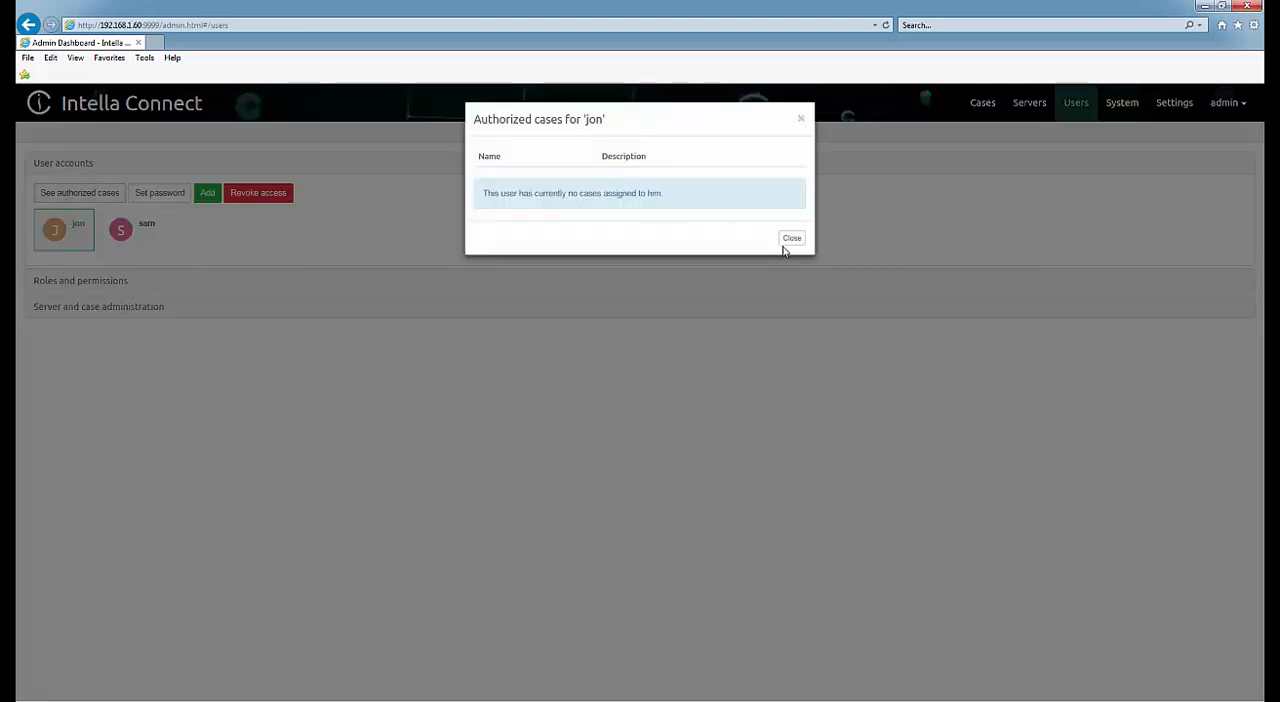
pyautogui.click(791, 245)
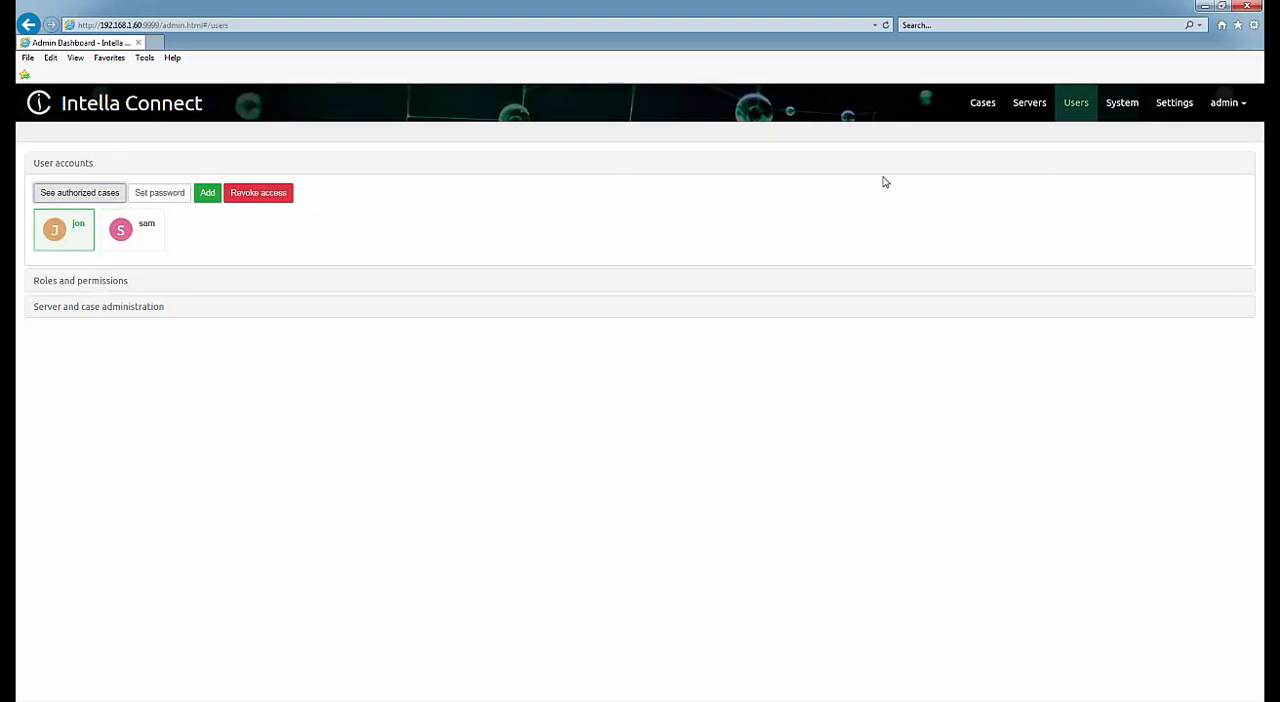
# Review the roles and permissions and the global authorizations without changing them, and return to the user accounts.
pyautogui.click(123, 280)
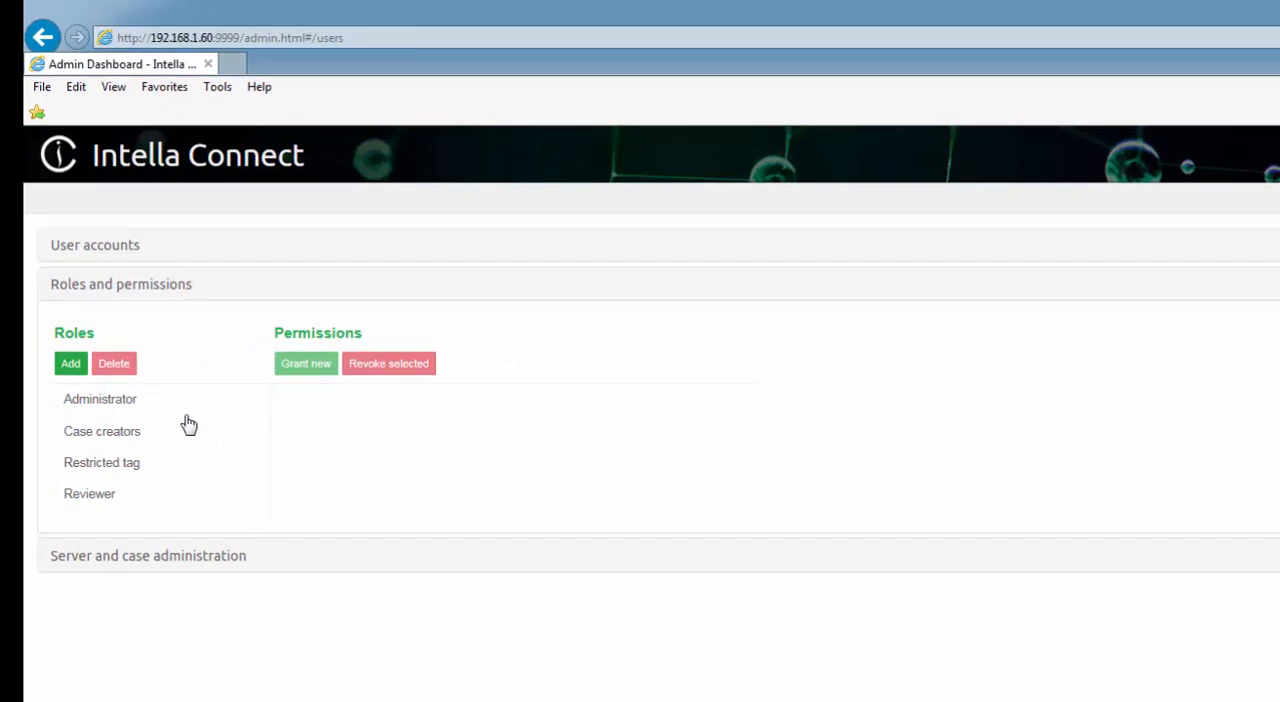
pyautogui.click(172, 563)
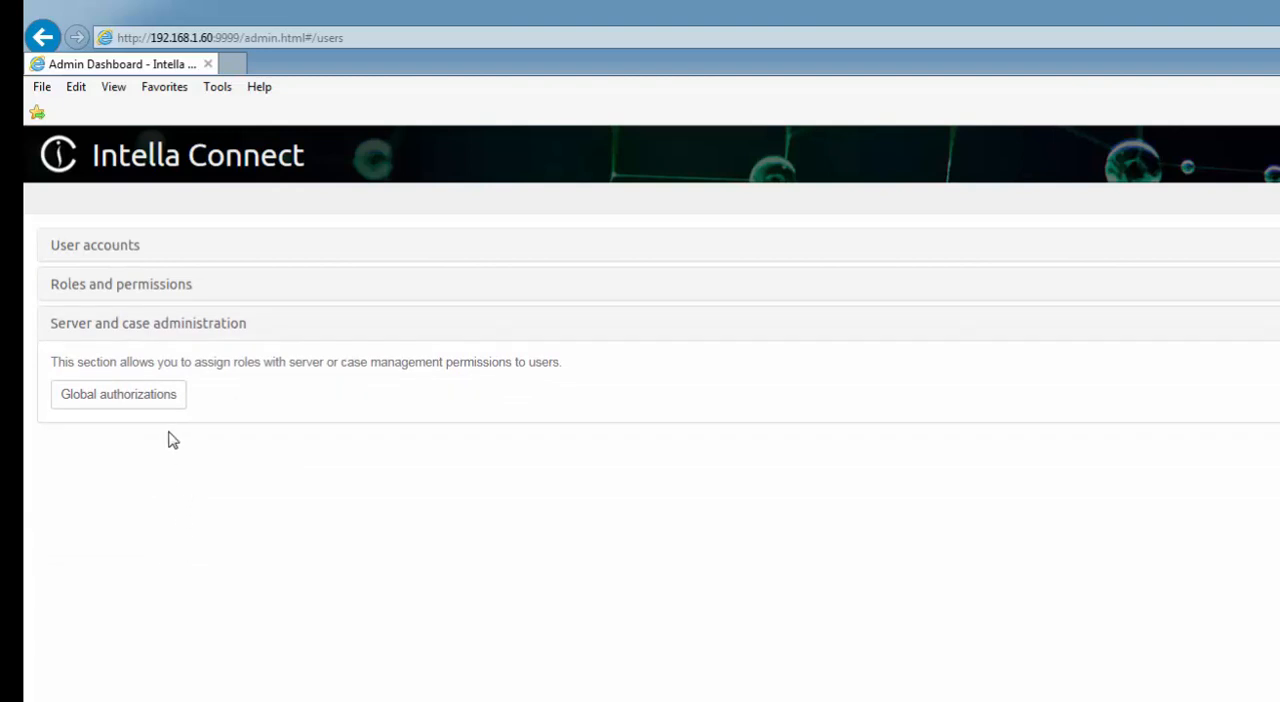
pyautogui.click(158, 401)
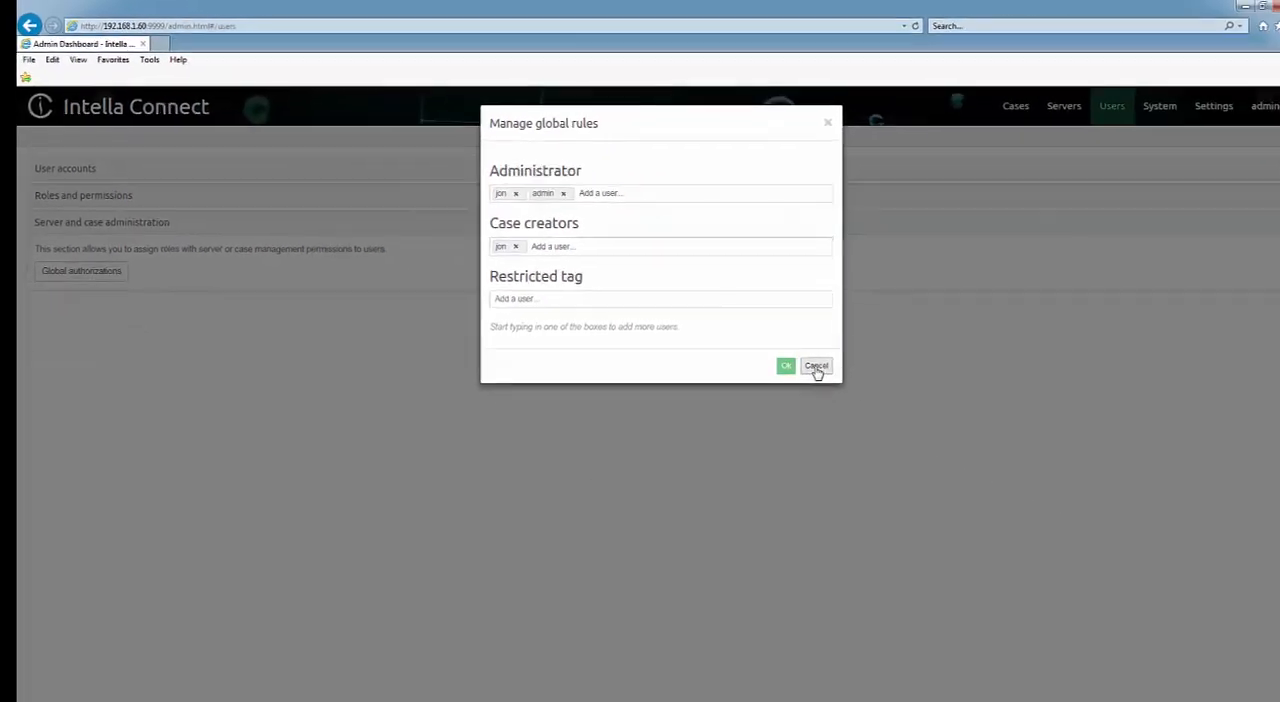
pyautogui.click(789, 355)
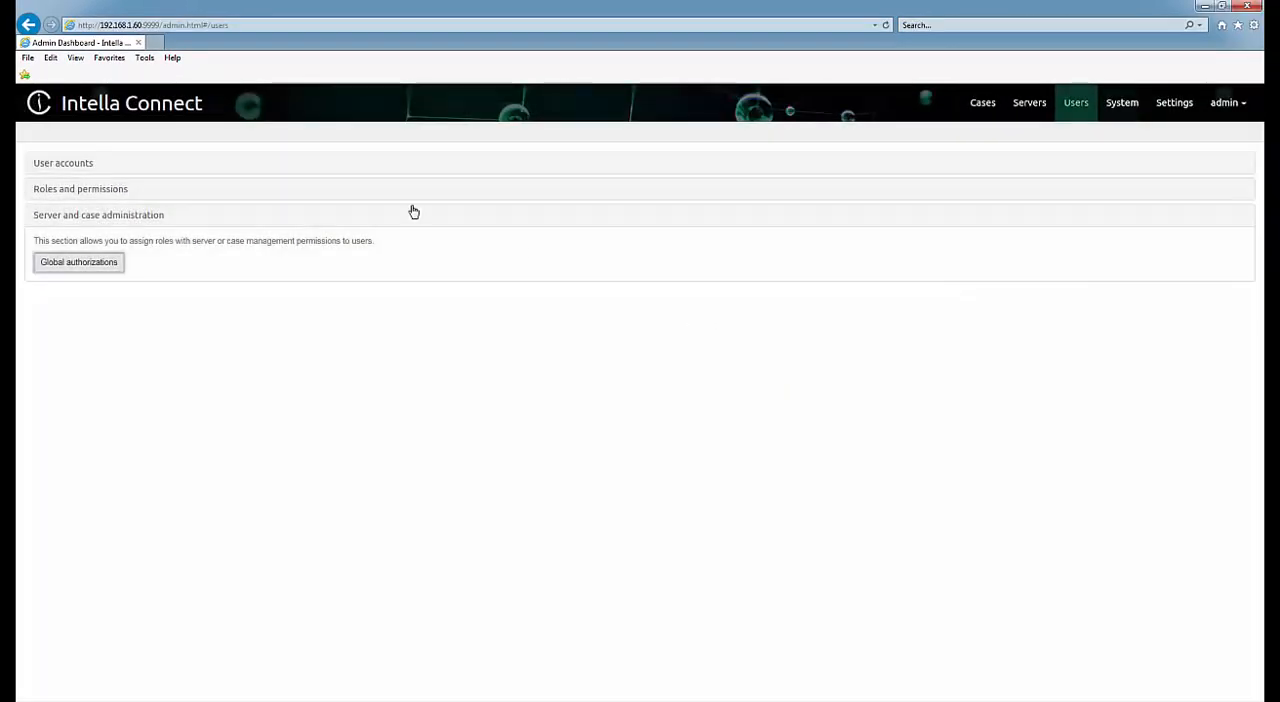
pyautogui.click(86, 167)
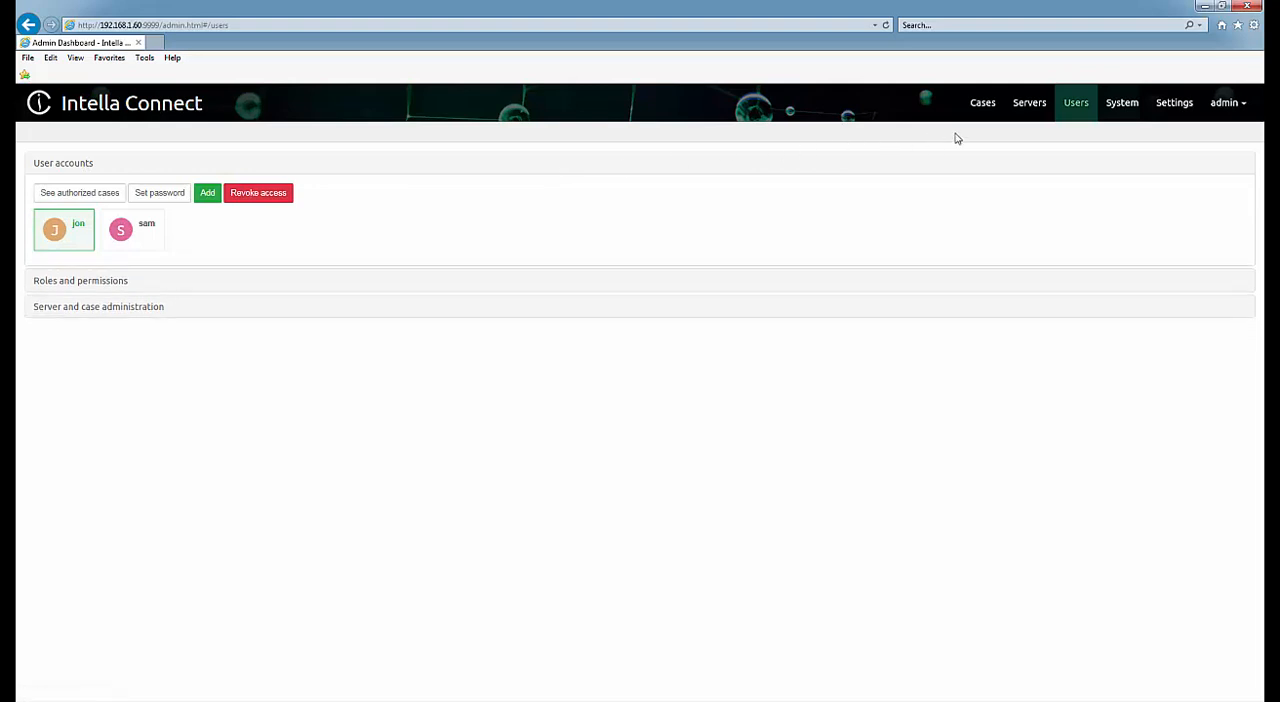
# Review the system notifications and the general settings, including case sharing, admin password, custom content and locale.
pyautogui.click(1121, 104)
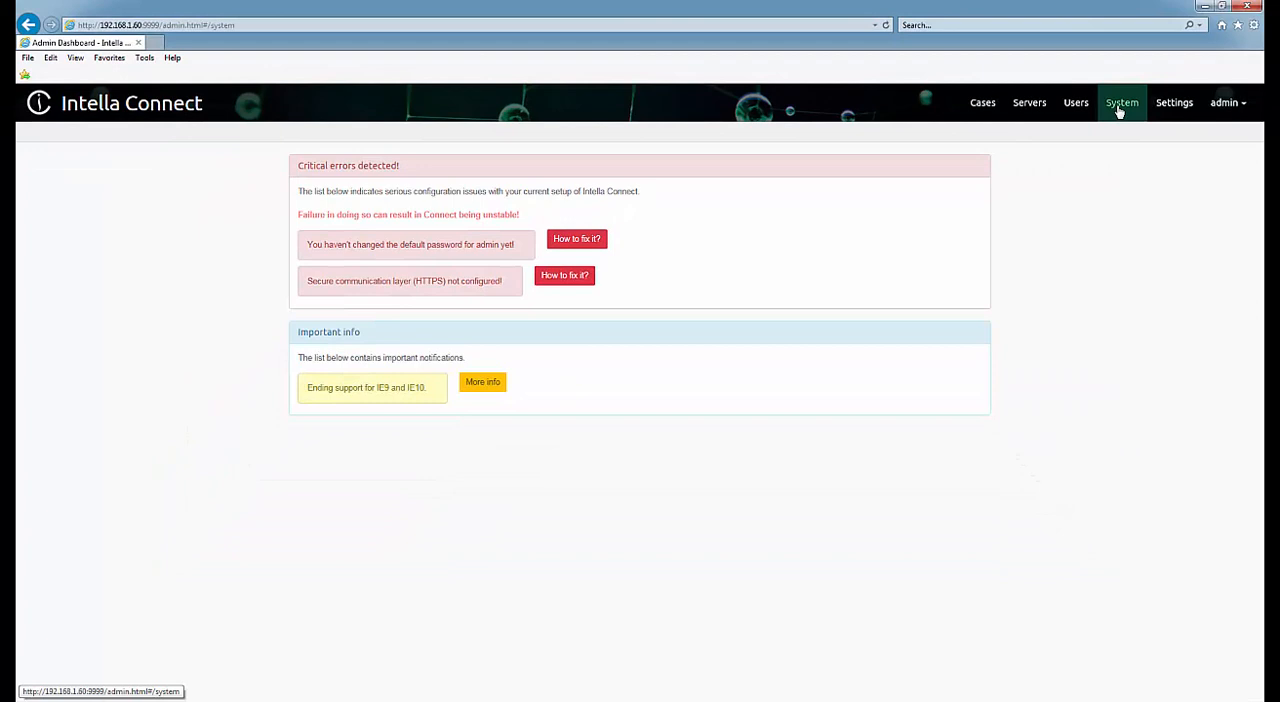
pyautogui.click(1170, 104)
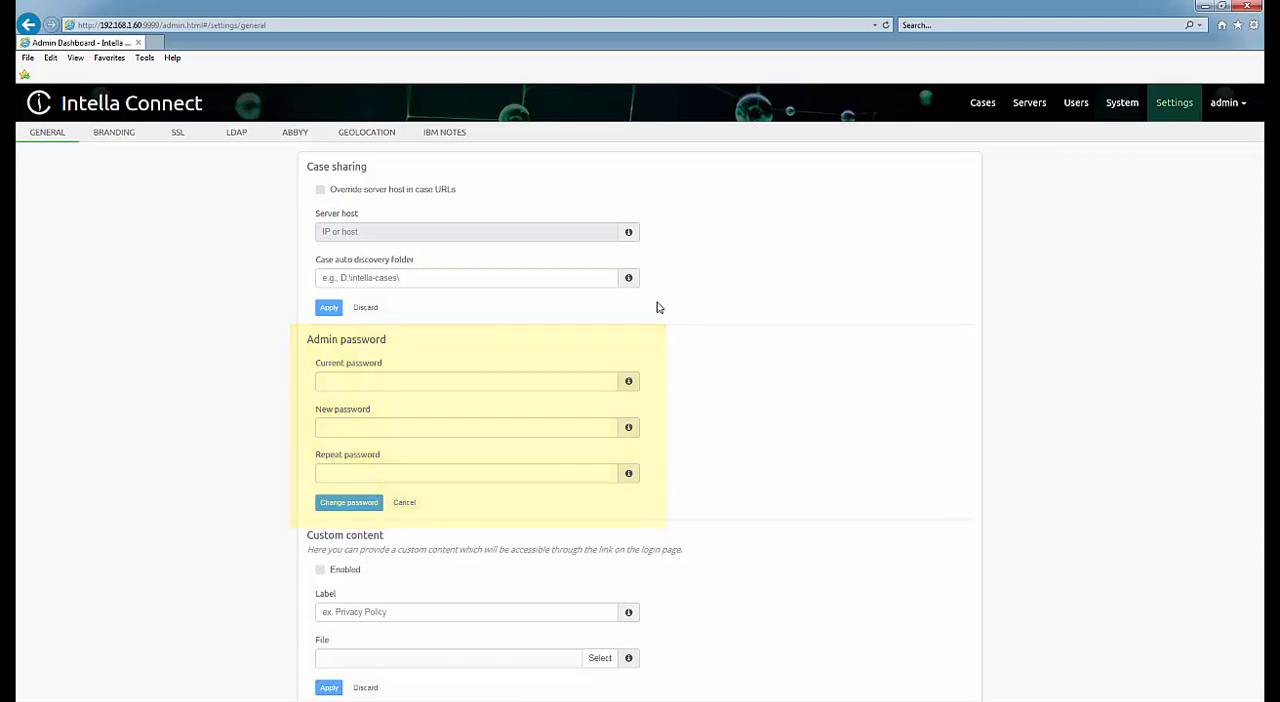
pyautogui.scroll(-1, 657, 307)
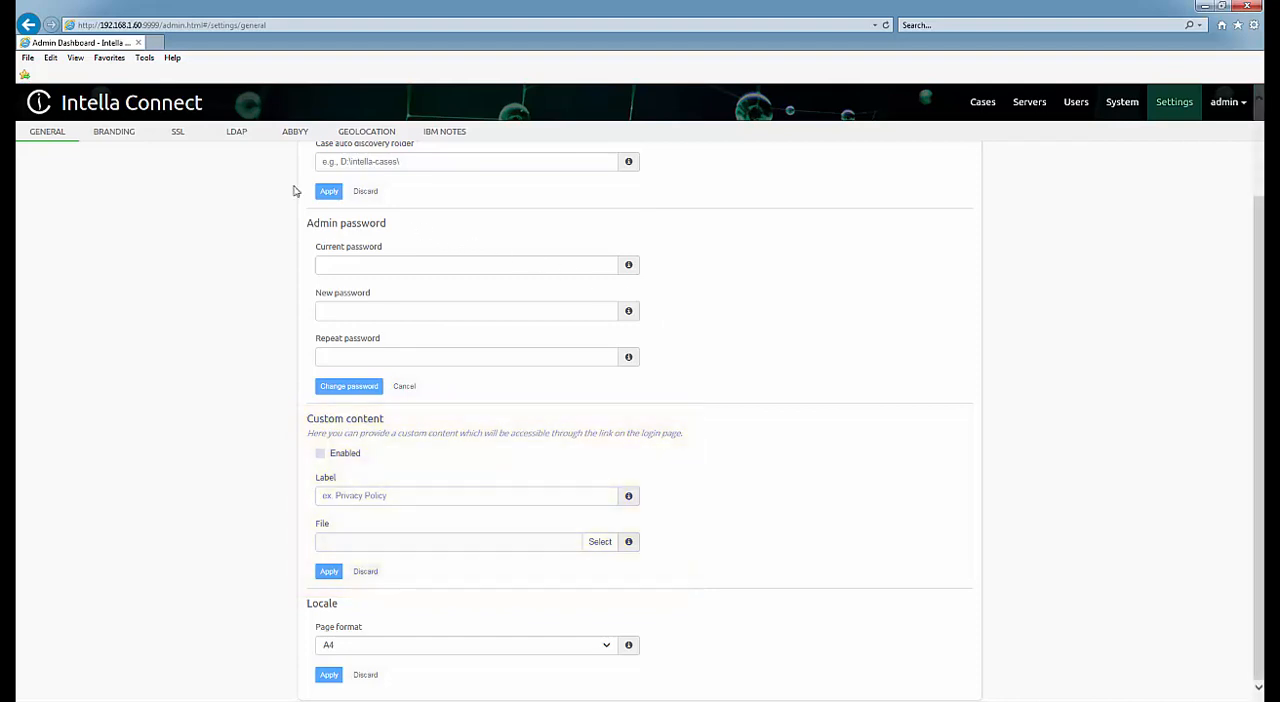
# Review the SSL, LDAP, ABBYY, geolocation and IBM Notes settings, checking the ABBYY version options and validating the IBM Notes path.
pyautogui.click(178, 133)
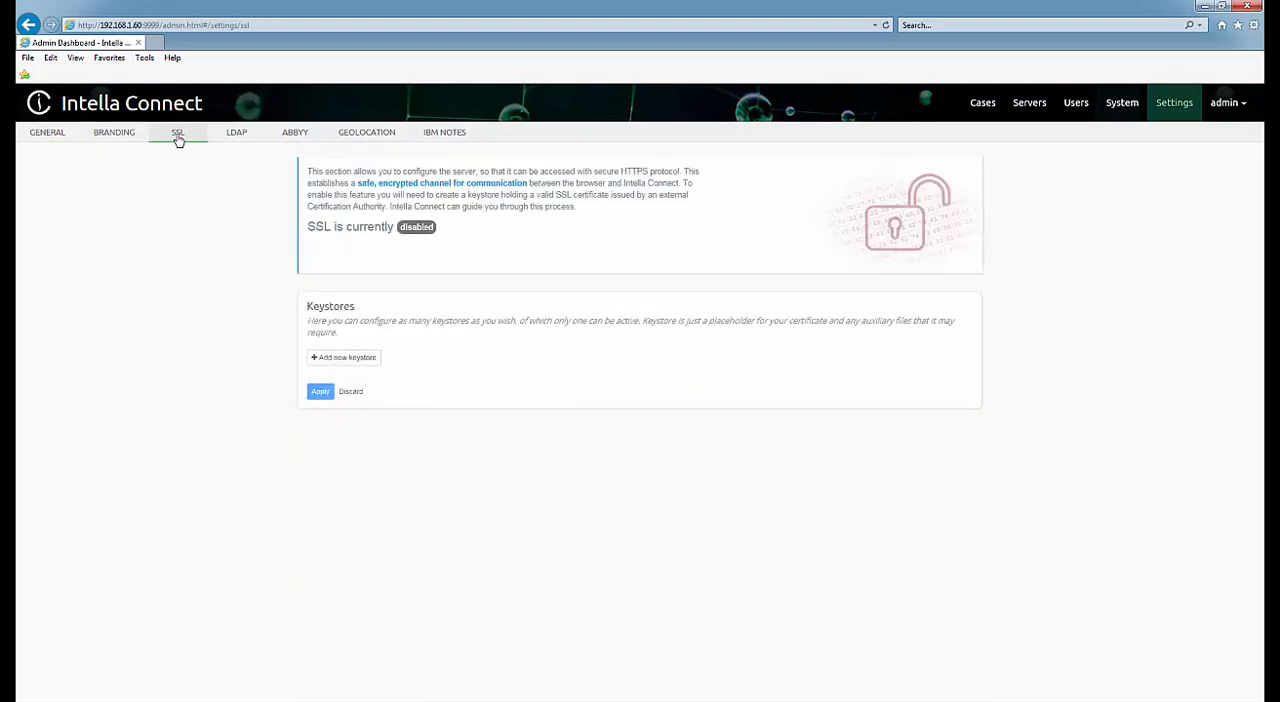
pyautogui.click(236, 135)
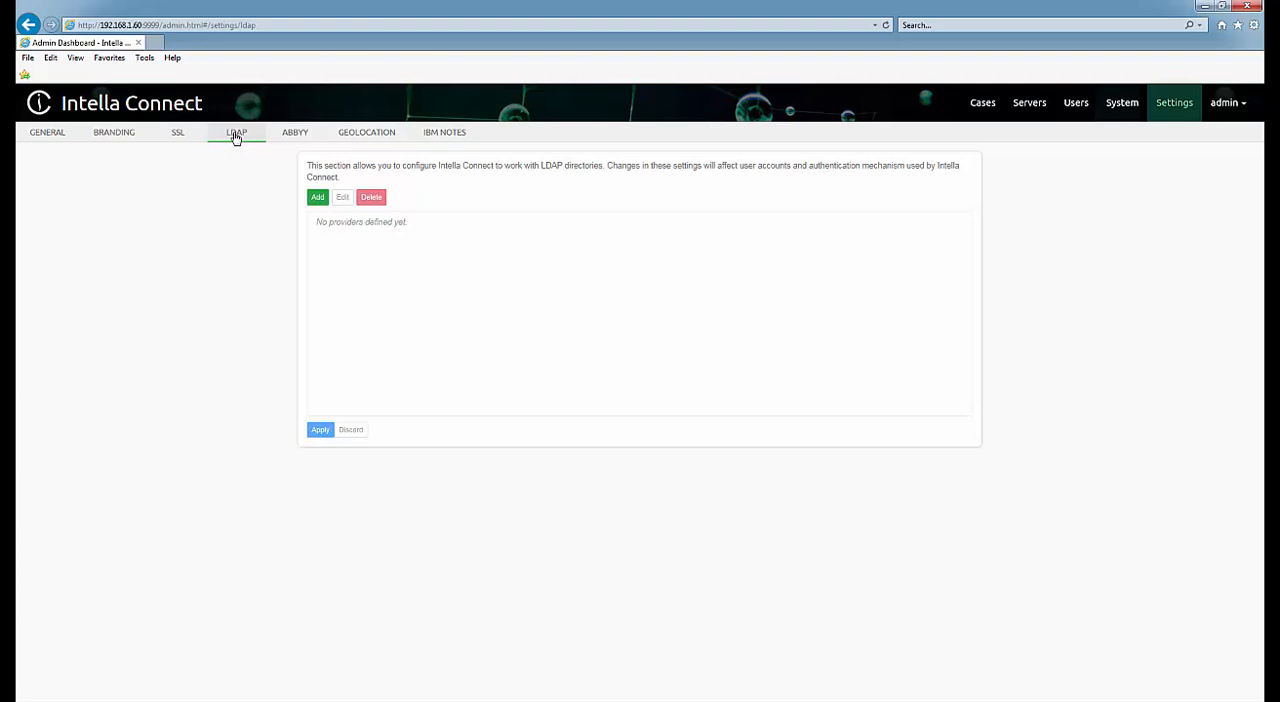
pyautogui.click(294, 135)
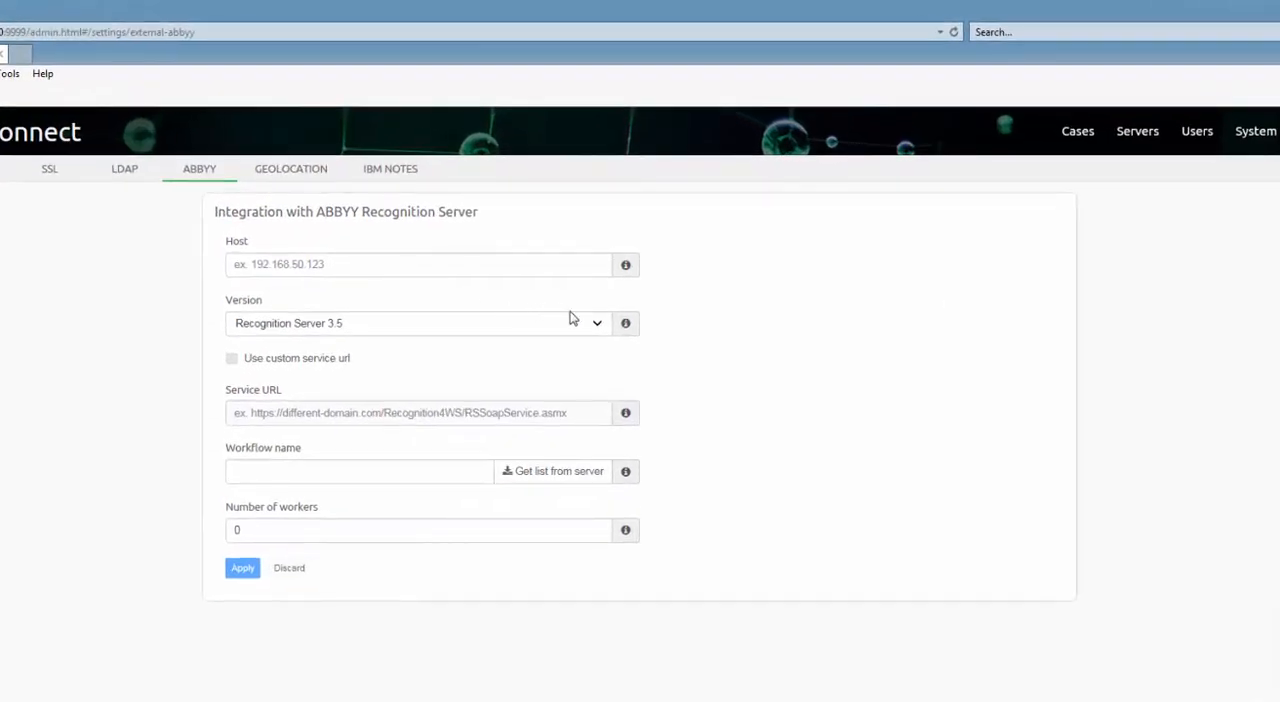
pyautogui.click(597, 327)
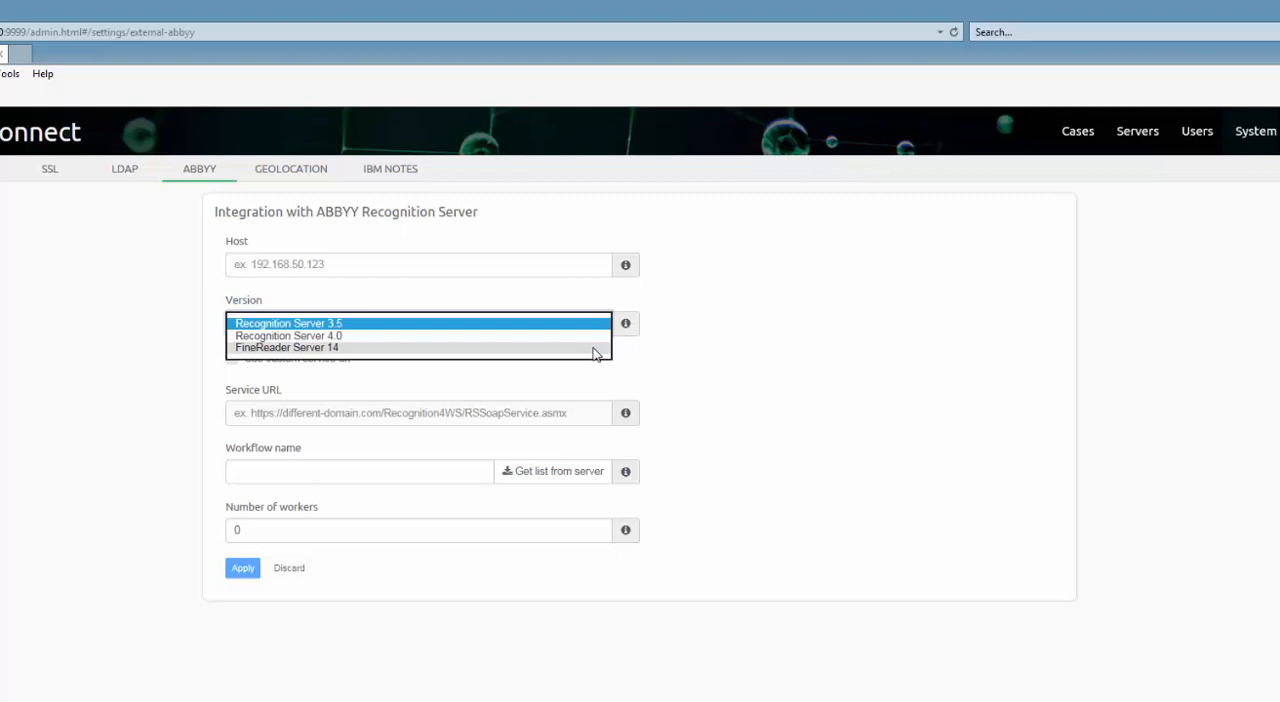
pyautogui.click(670, 332)
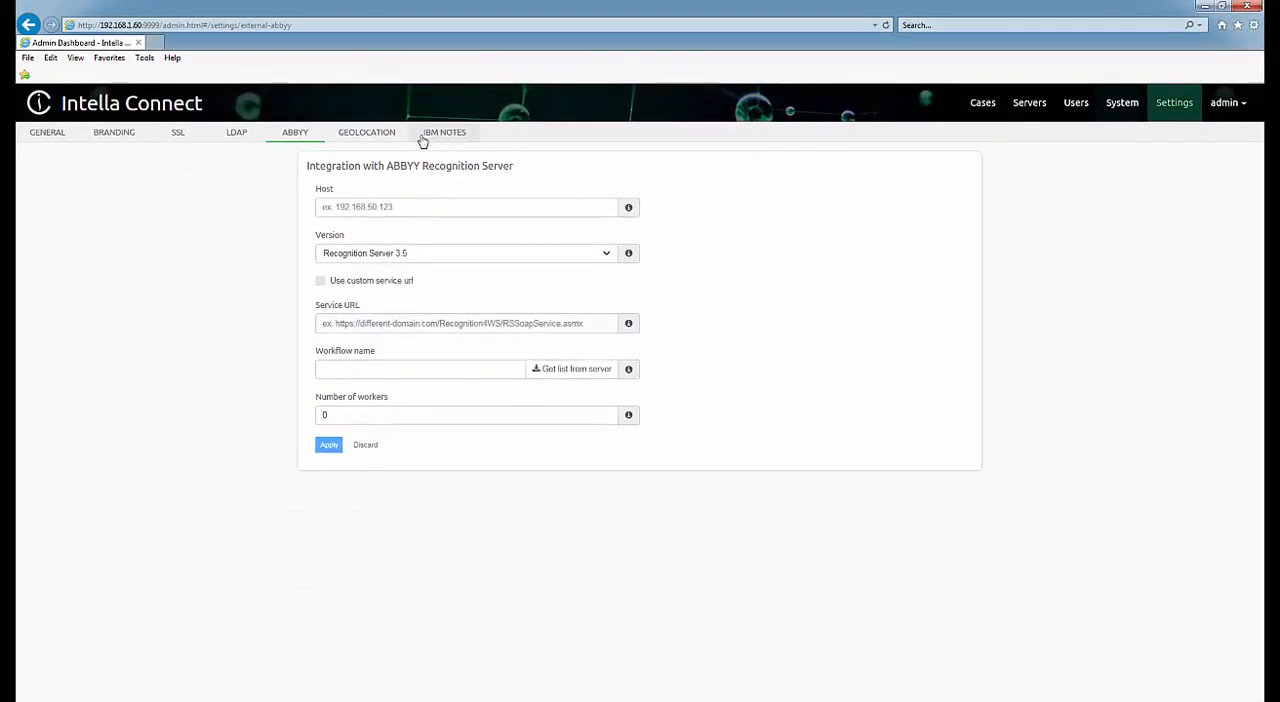
pyautogui.click(388, 133)
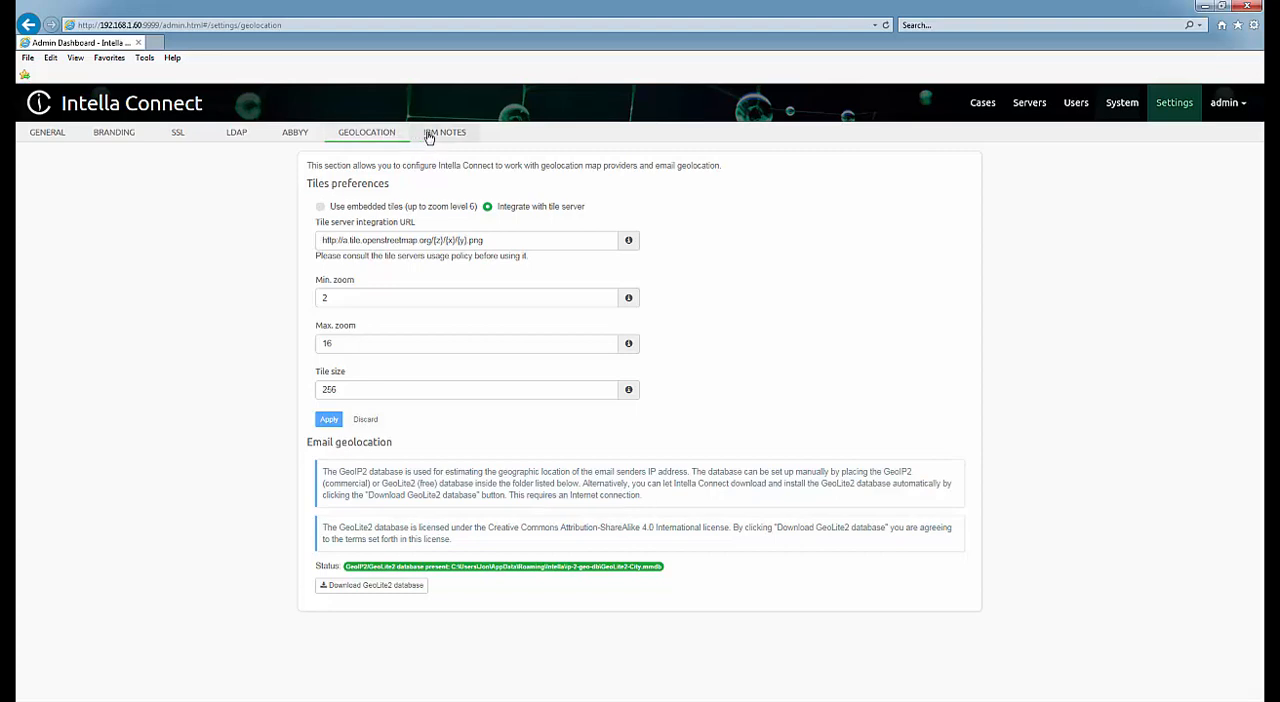
pyautogui.click(428, 136)
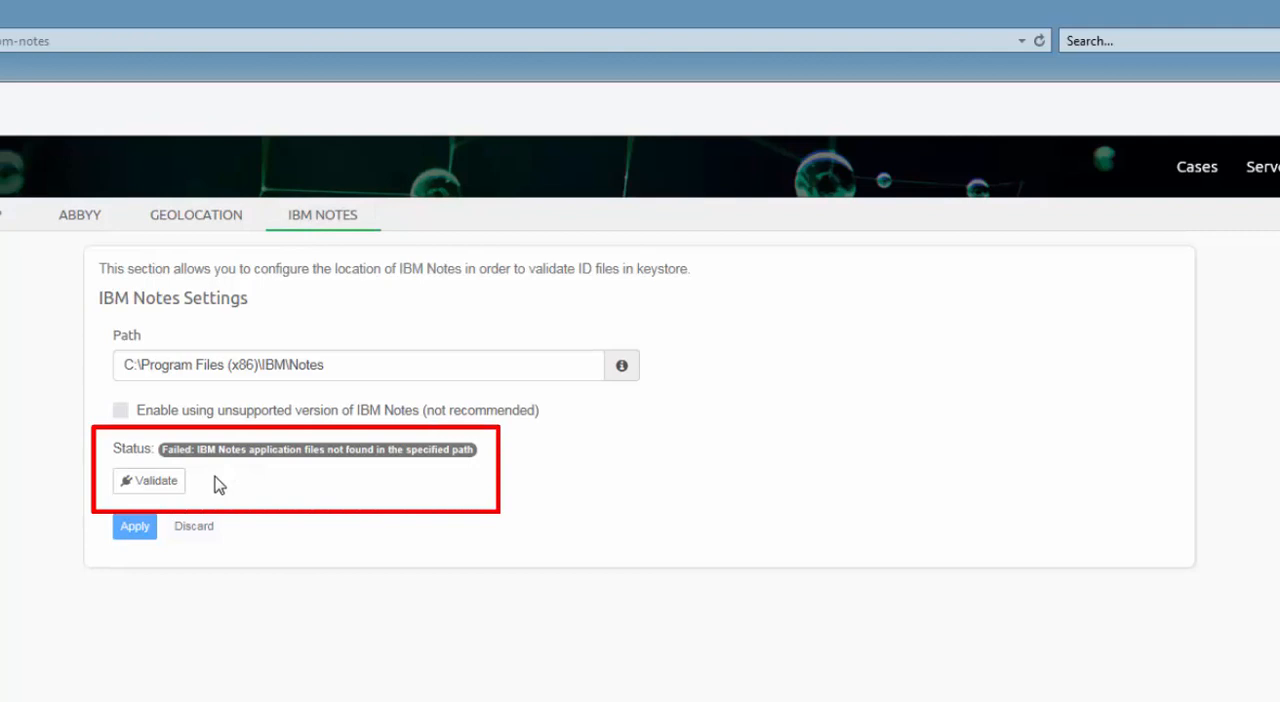
pyautogui.click(158, 482)
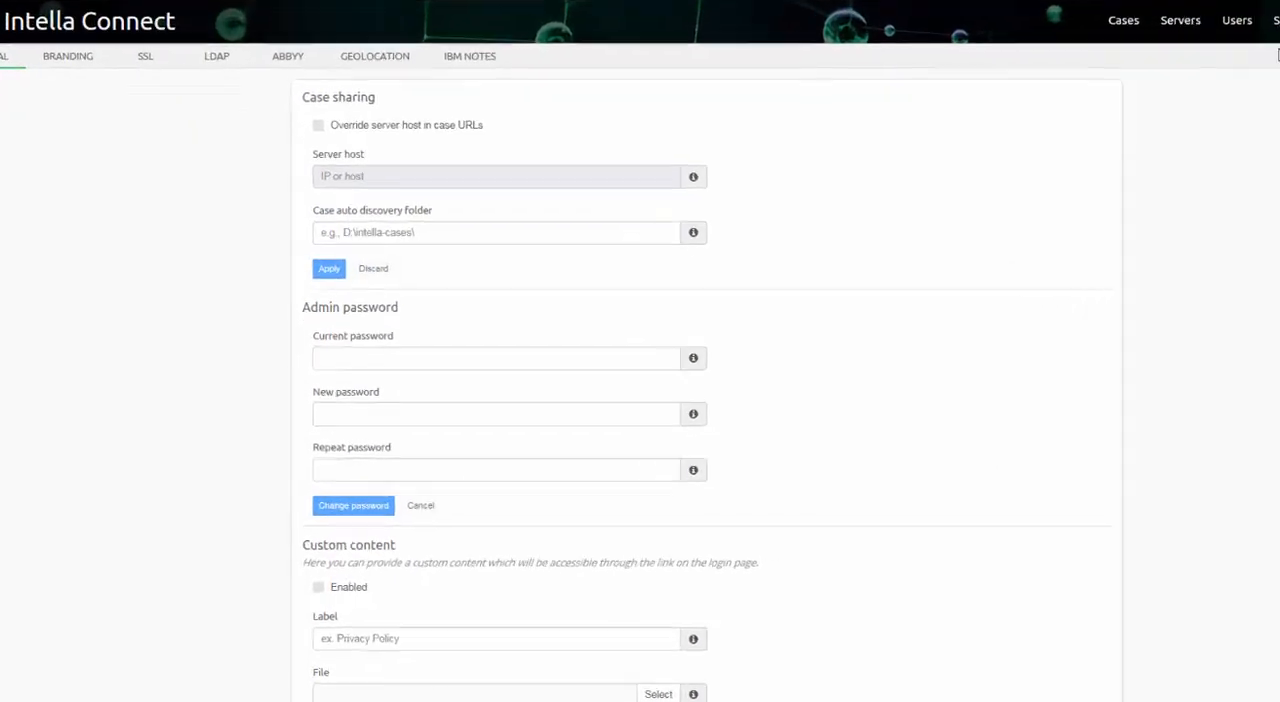
# Fill in the current, new and repeated admin password in the general settings, and cancel the password change.
pyautogui.click(624, 318)
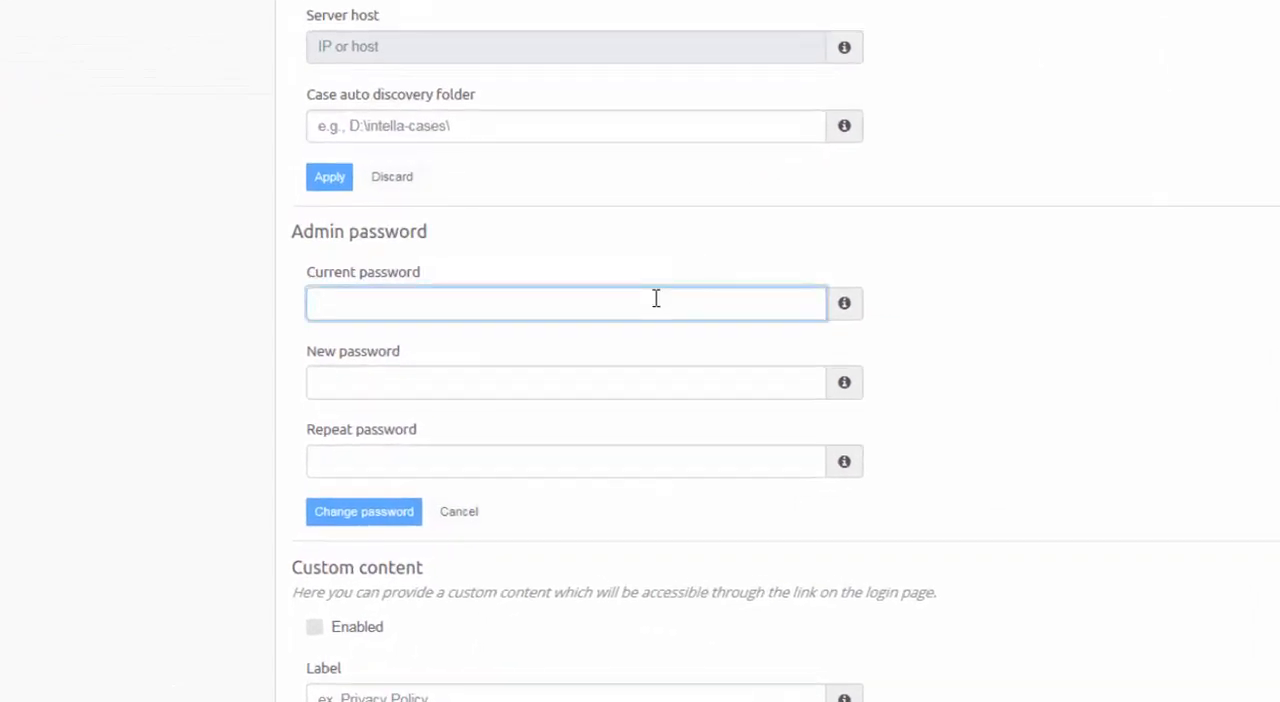
pyautogui.write('admin')
pyautogui.press('Tab')
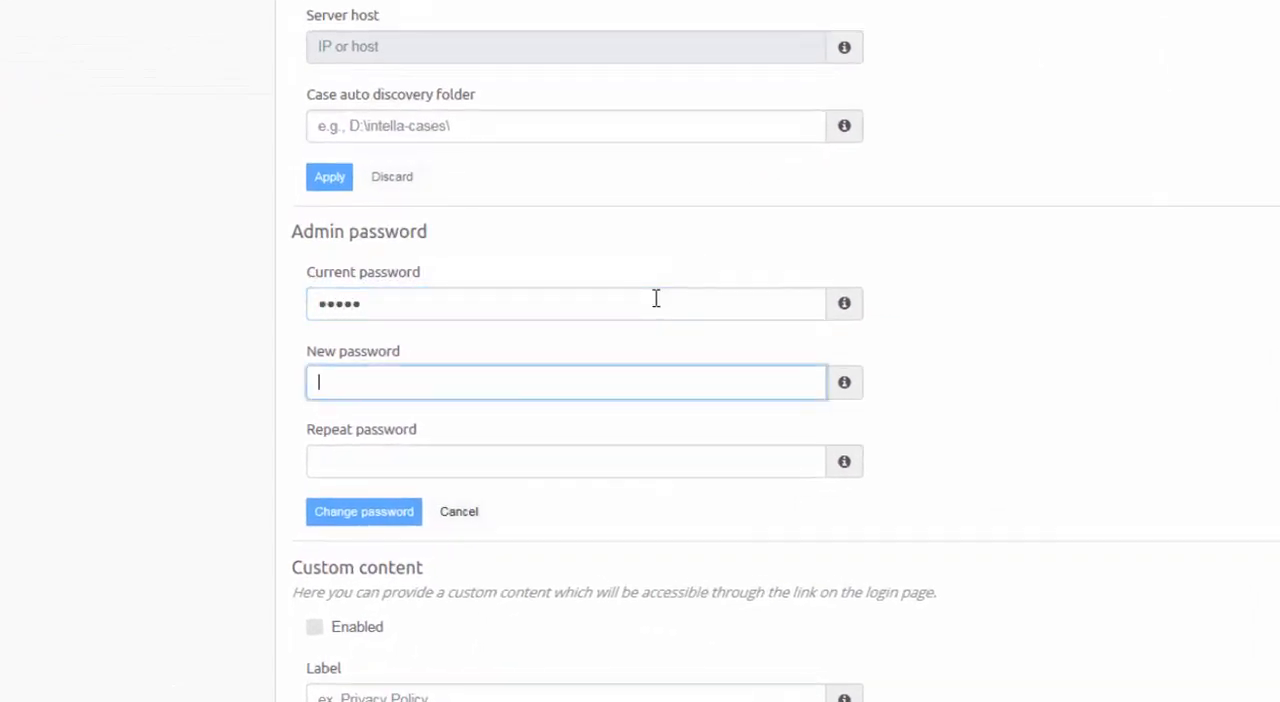
pyautogui.press('Tab')
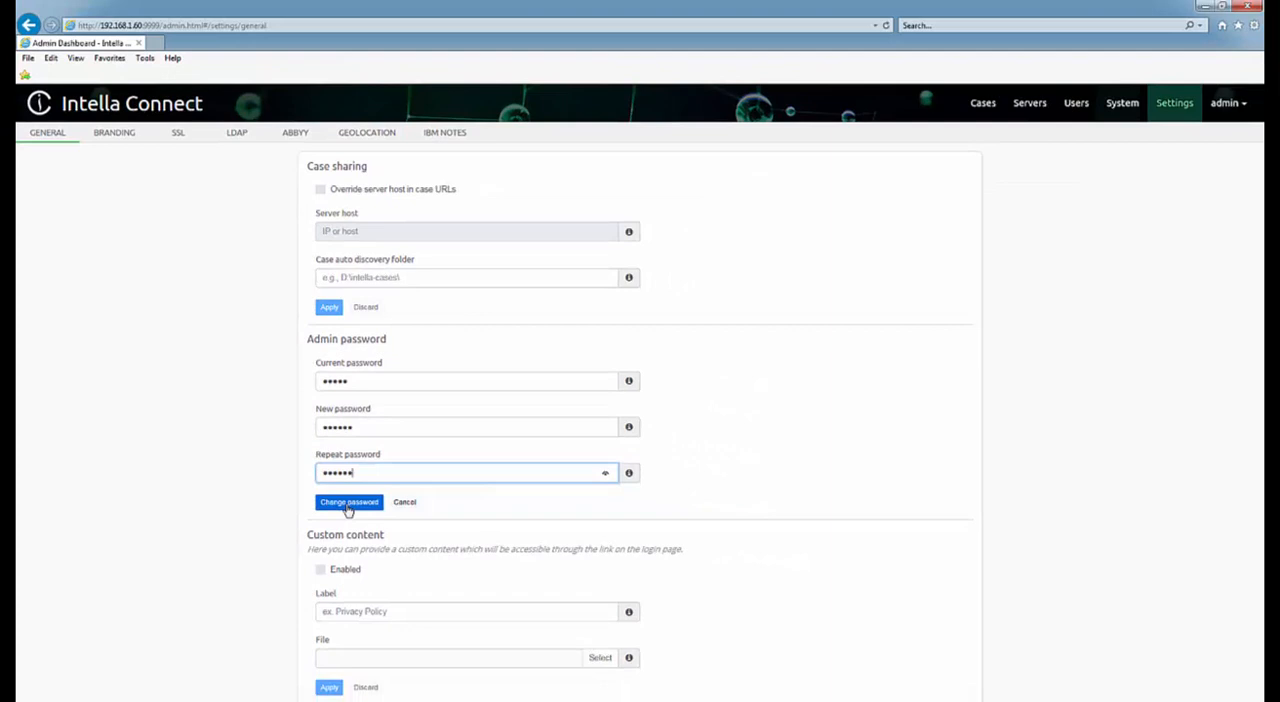
pyautogui.click(348, 503)
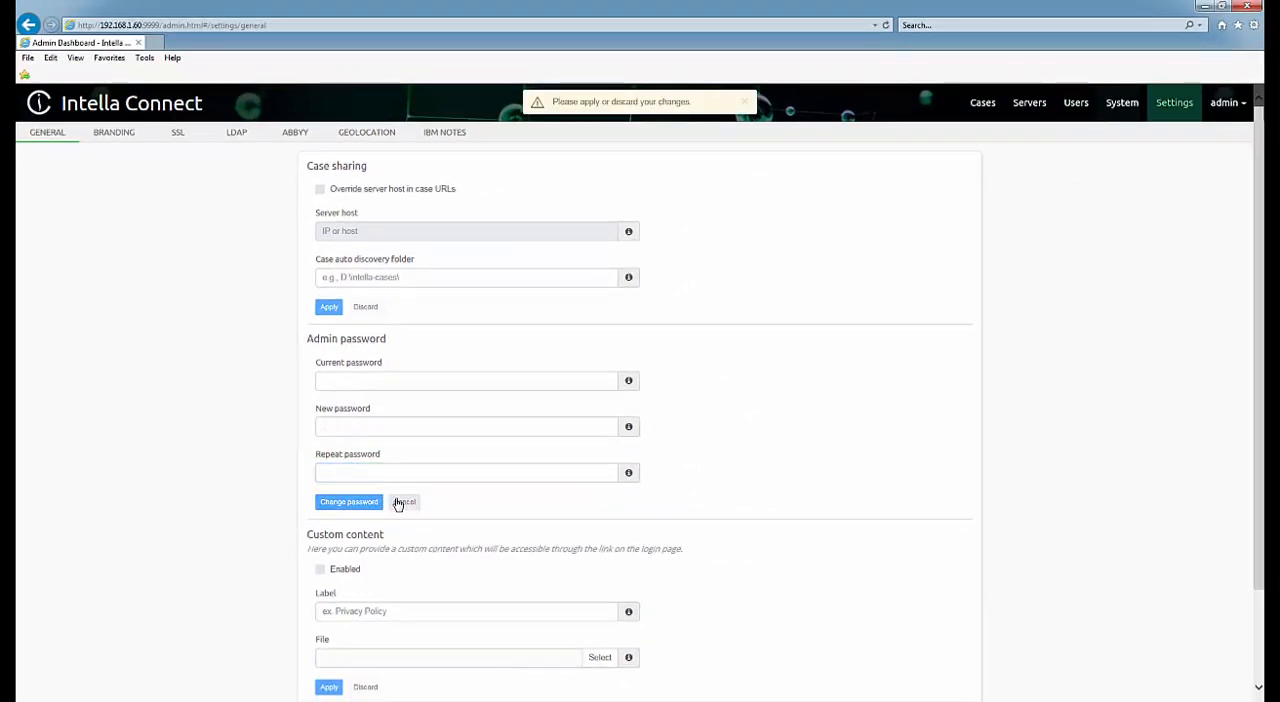
pyautogui.click(398, 504)
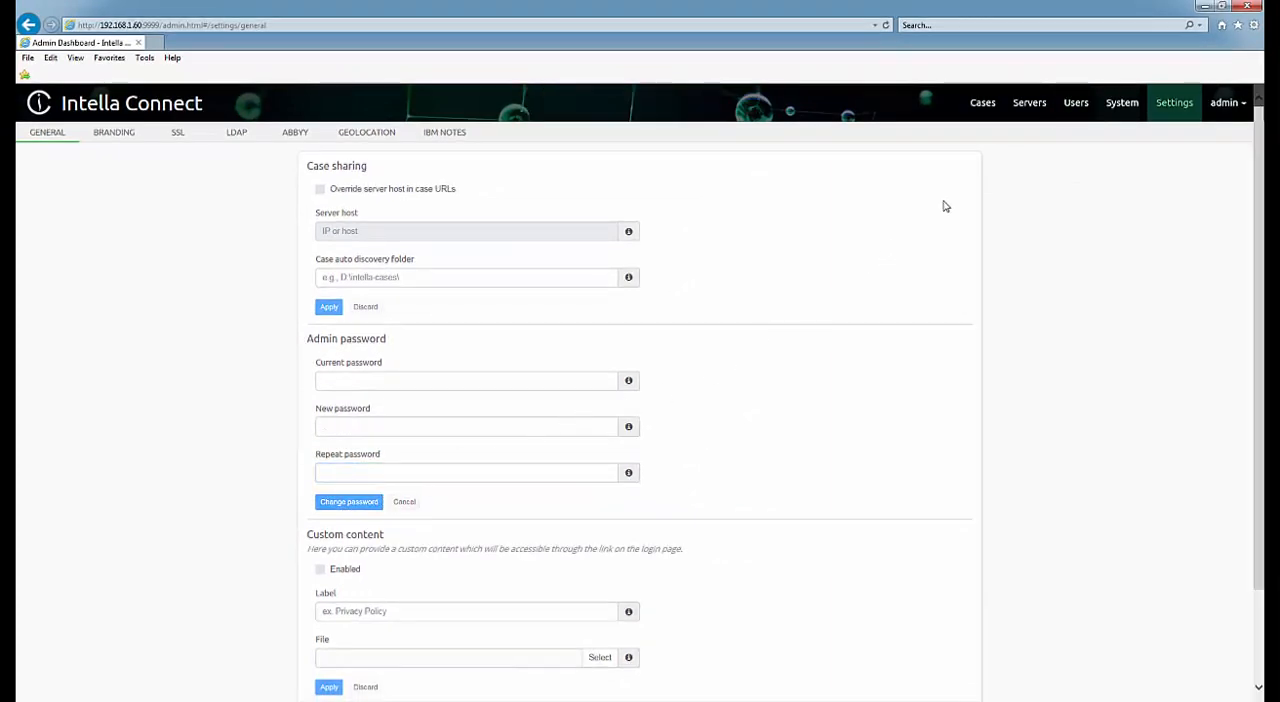
# Add a new user account, entering its username and the new password twice.
pyautogui.click(1073, 108)
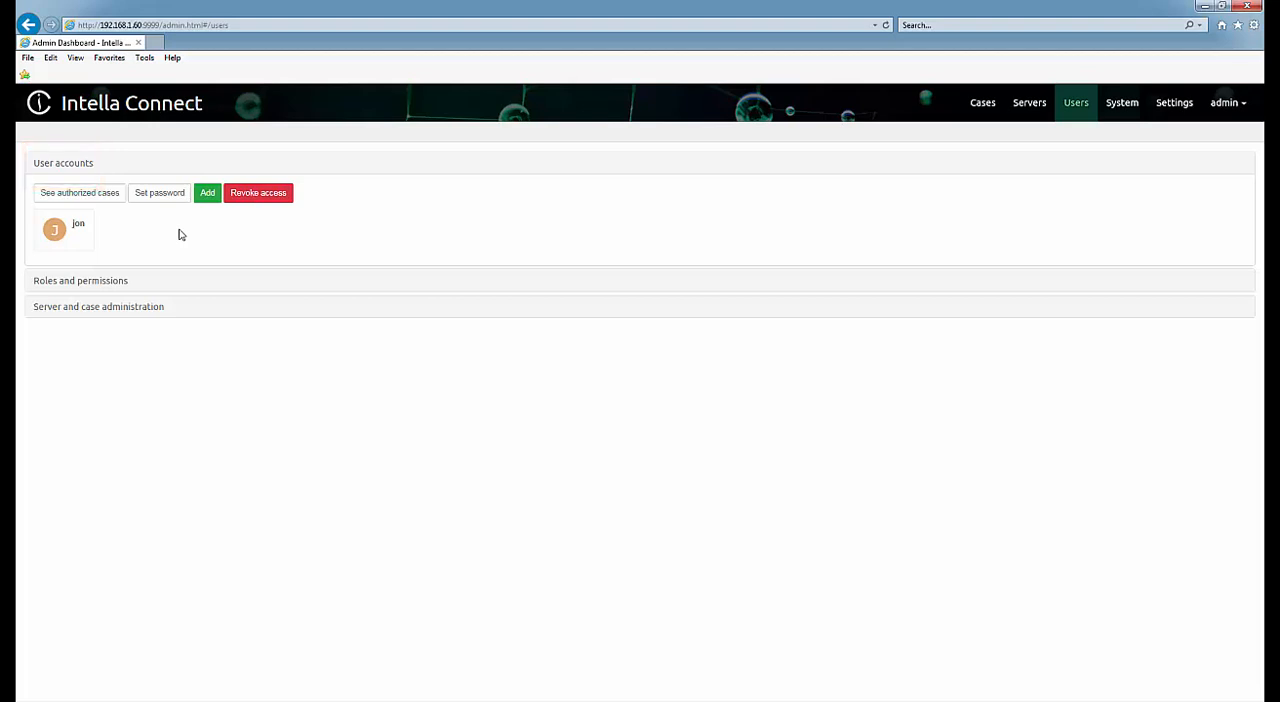
pyautogui.click(206, 195)
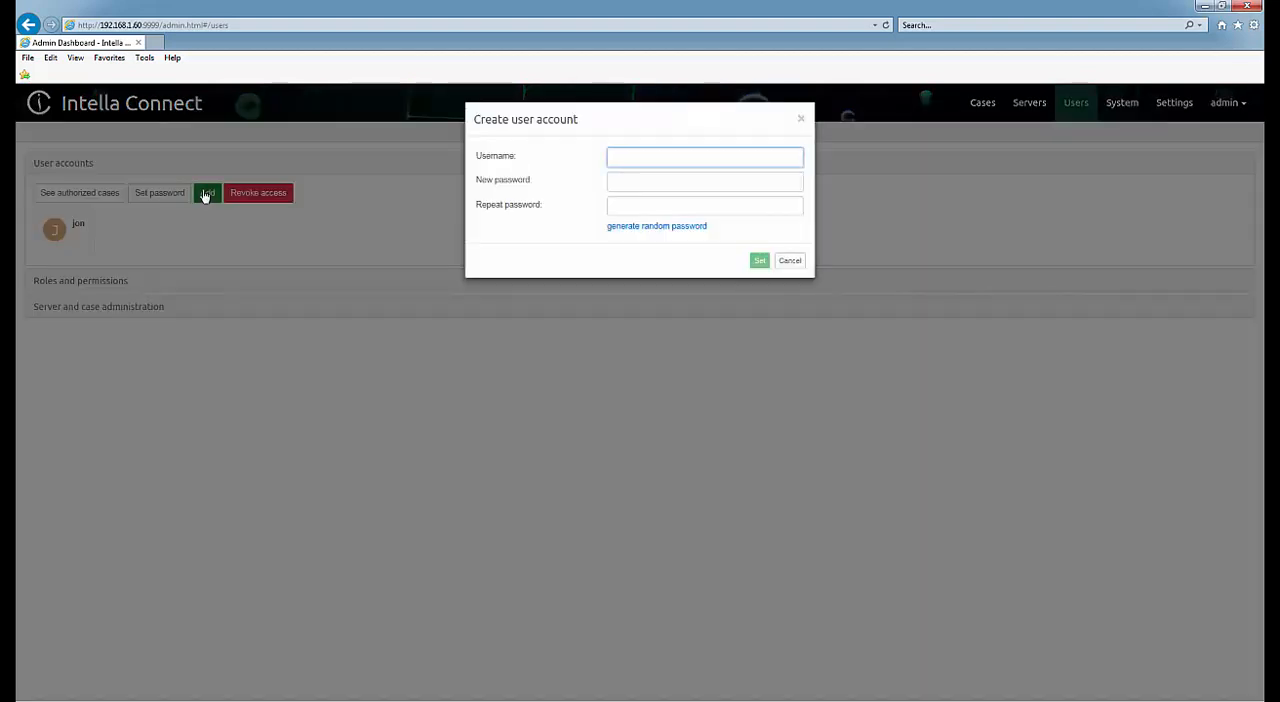
pyautogui.write('sam')
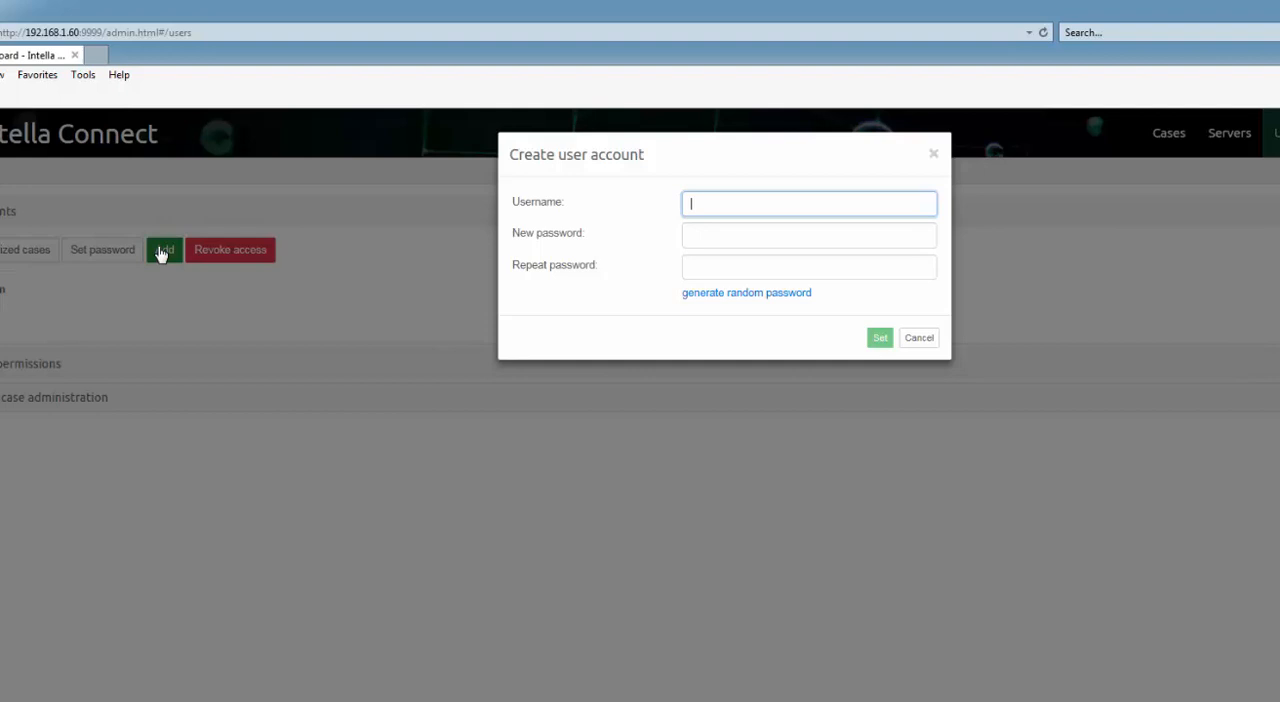
pyautogui.press('Tab')
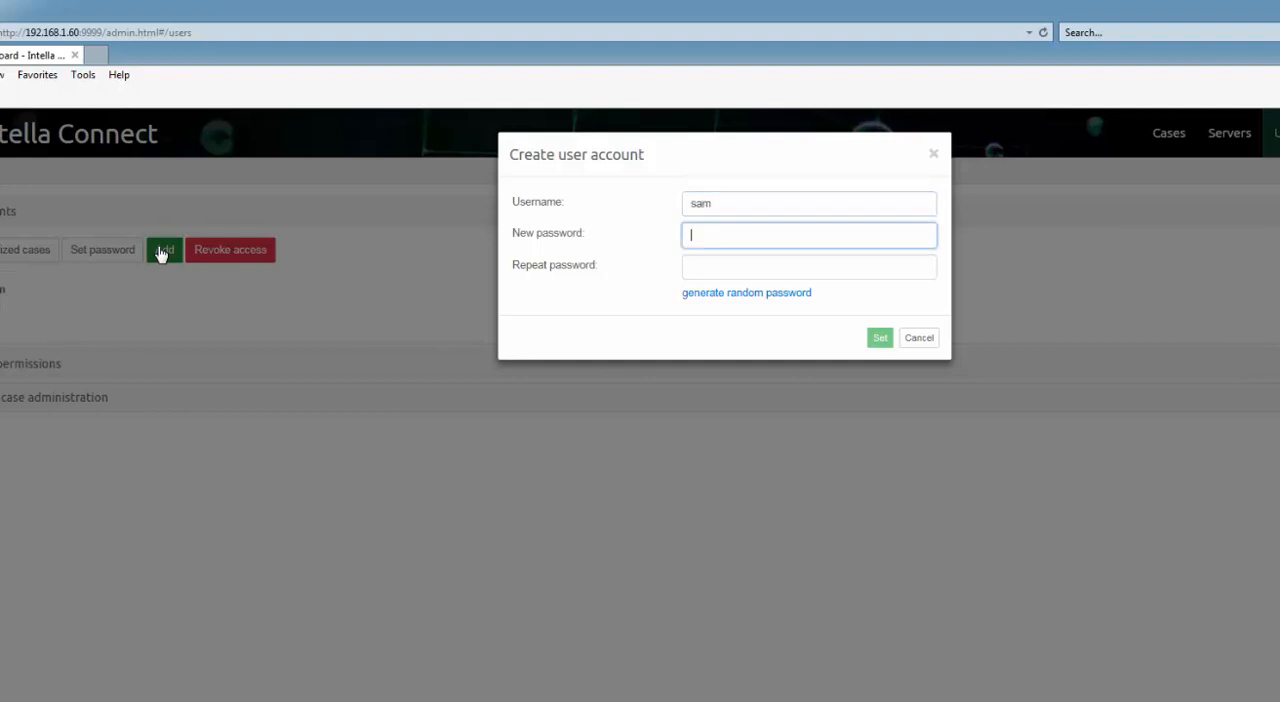
pyautogui.write('•••')
pyautogui.press('Tab')
pyautogui.write('•••')
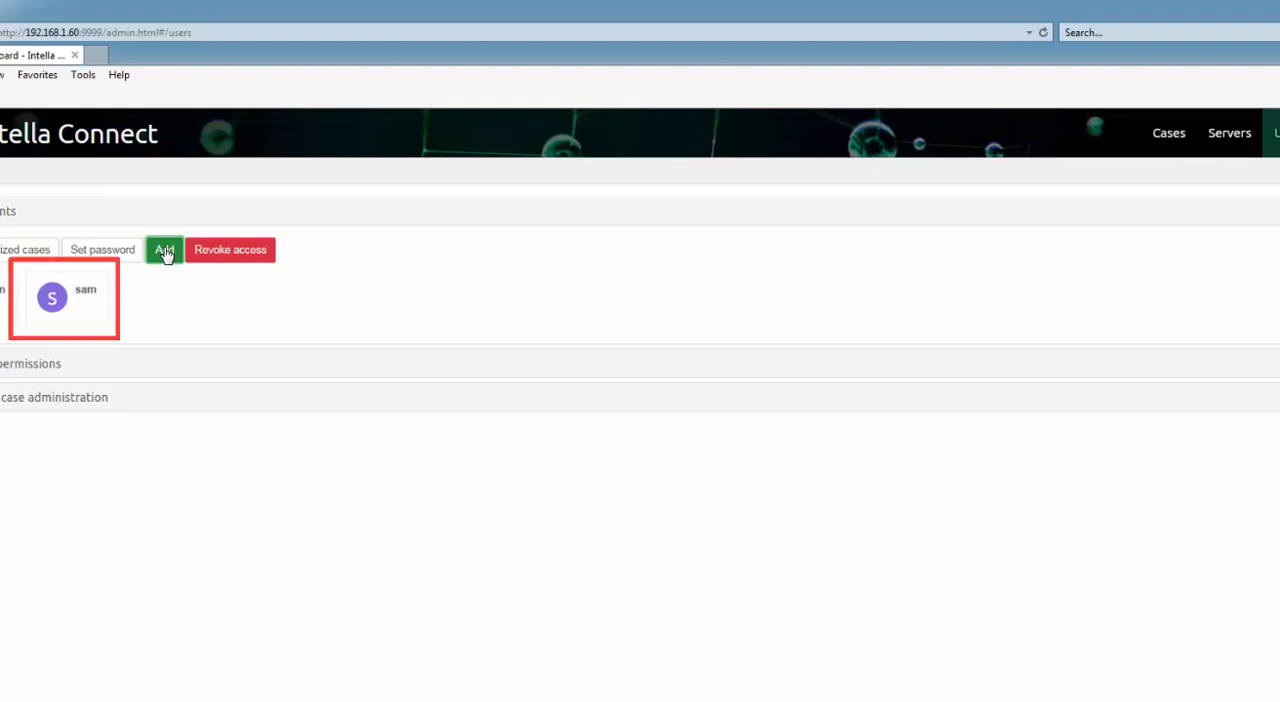
# Create another user account with its own username, entering and repeating its password.
pyautogui.click(165, 252)
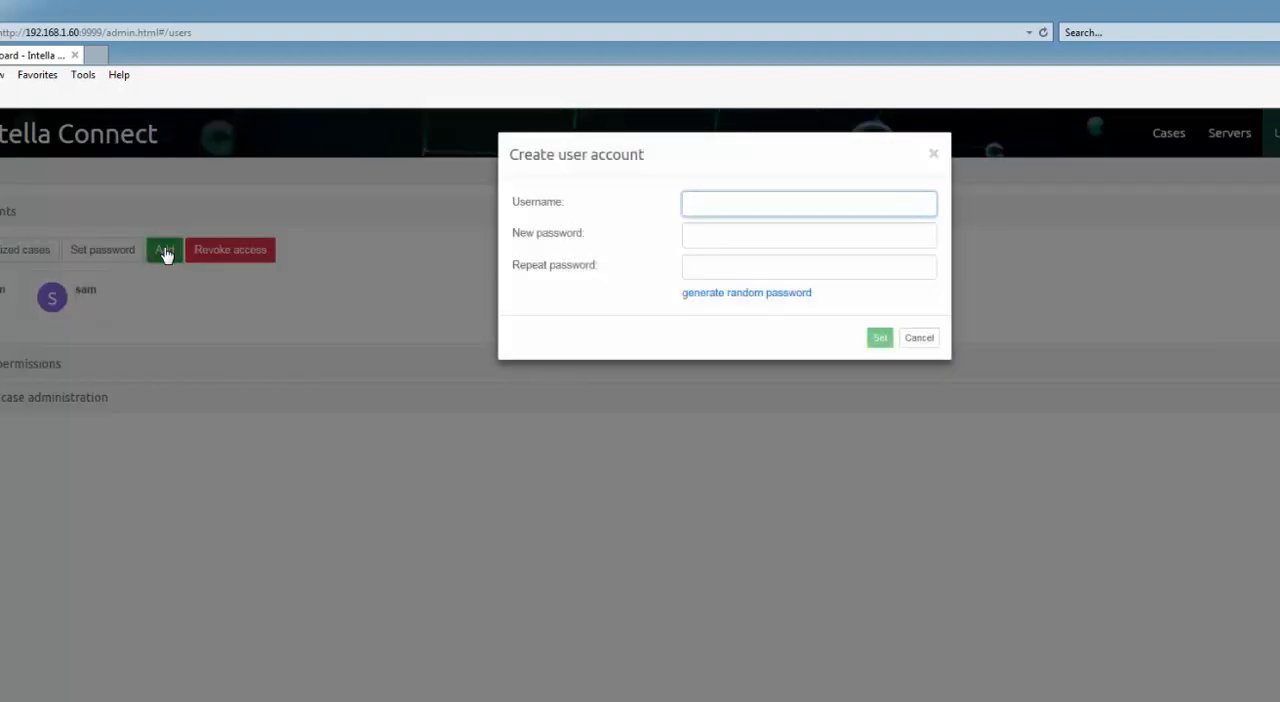
pyautogui.press('Tab')
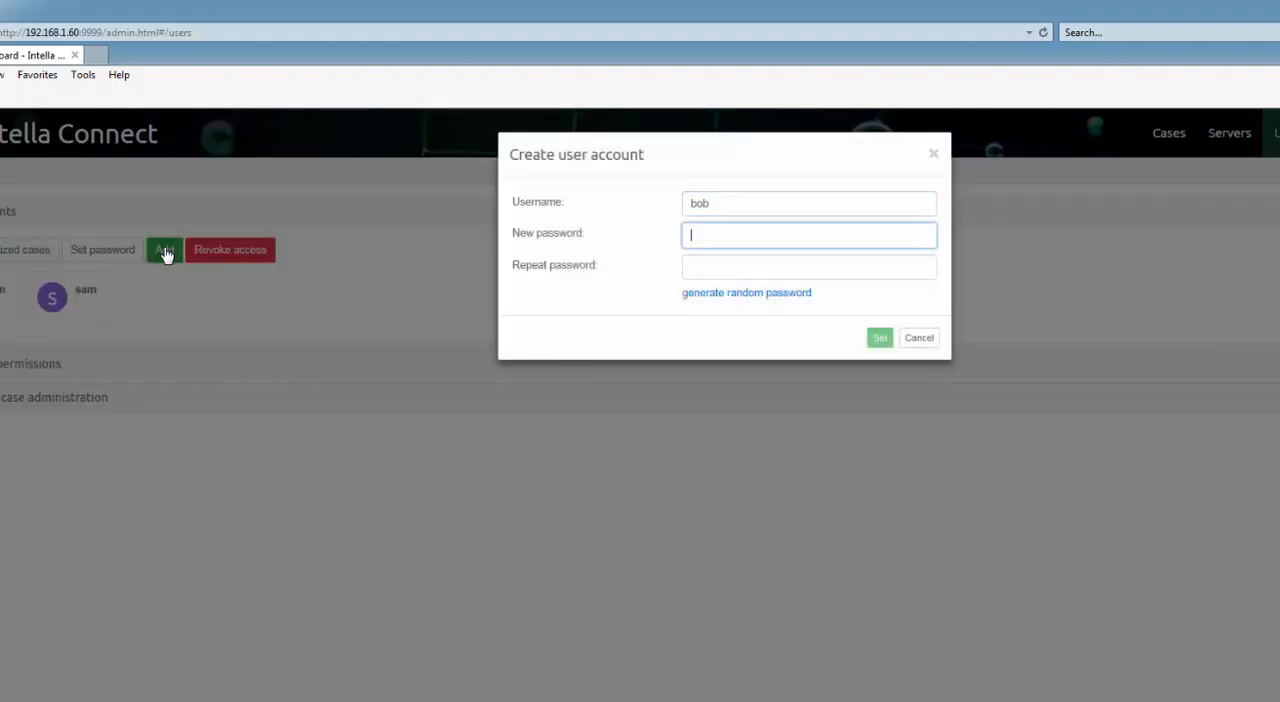
pyautogui.press('Tab')
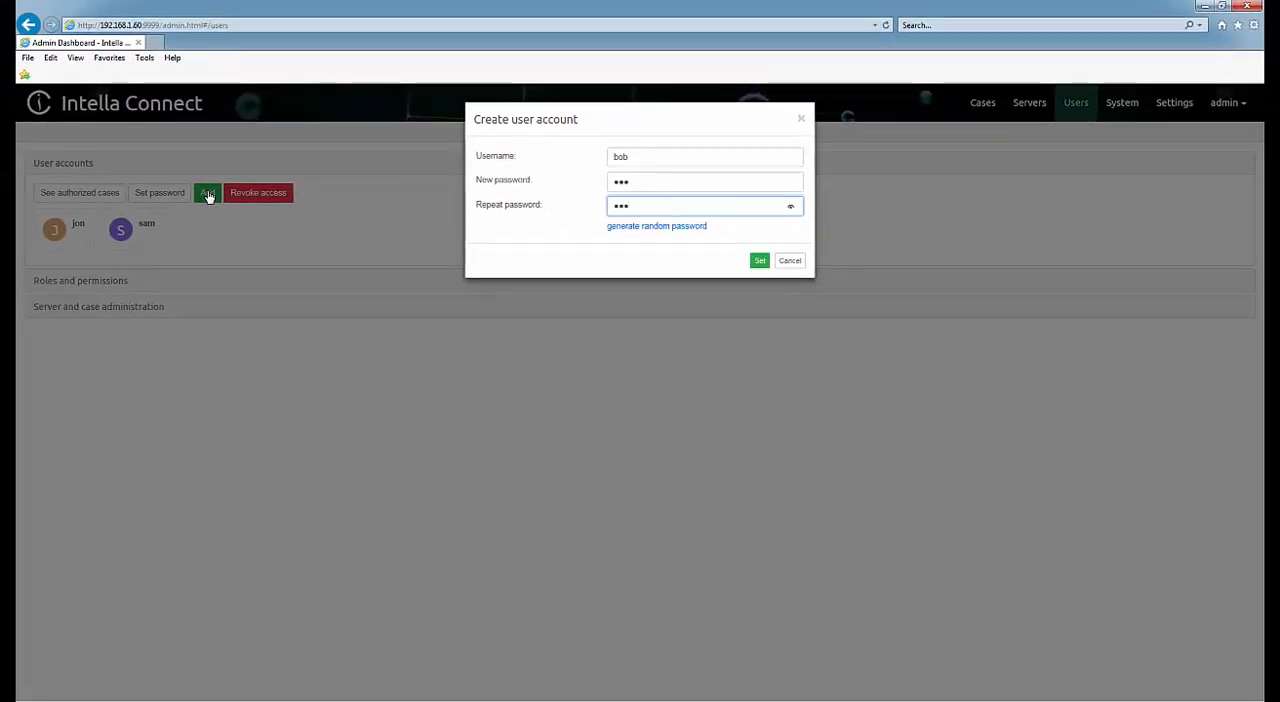
pyautogui.click(760, 260)
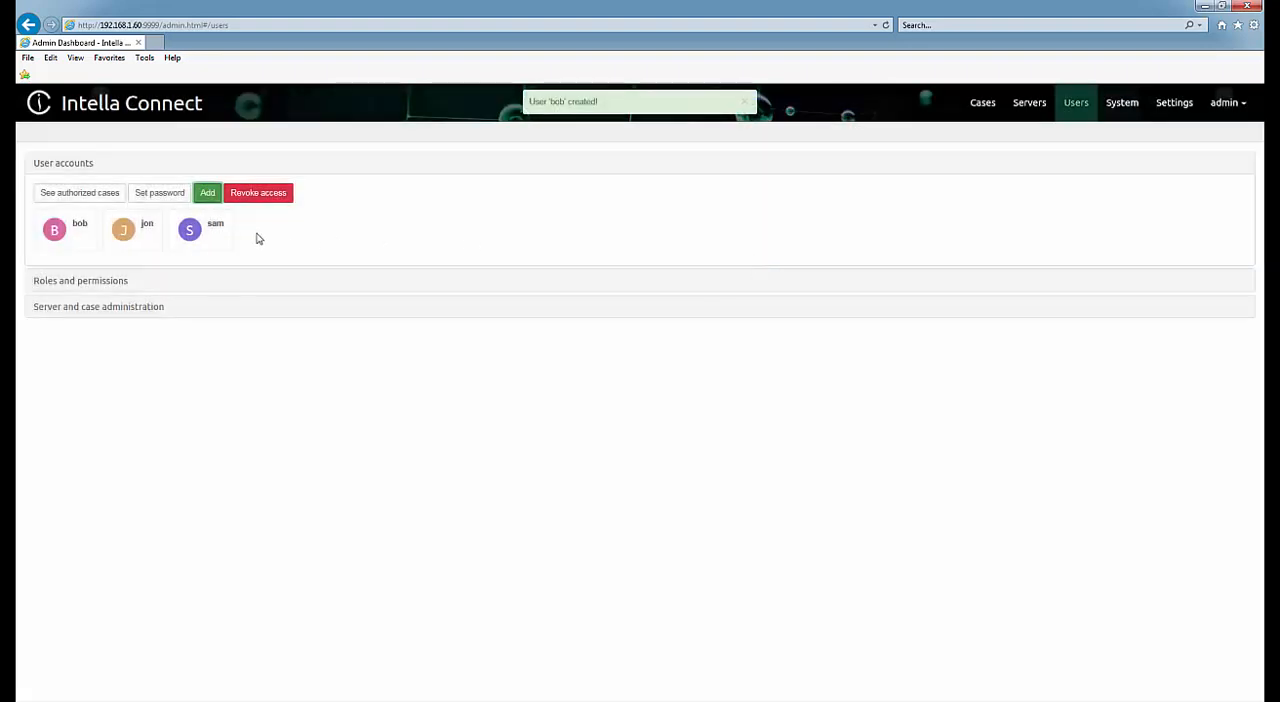
# Add a role named Case Admin in the roles and permissions section.
pyautogui.click(73, 282)
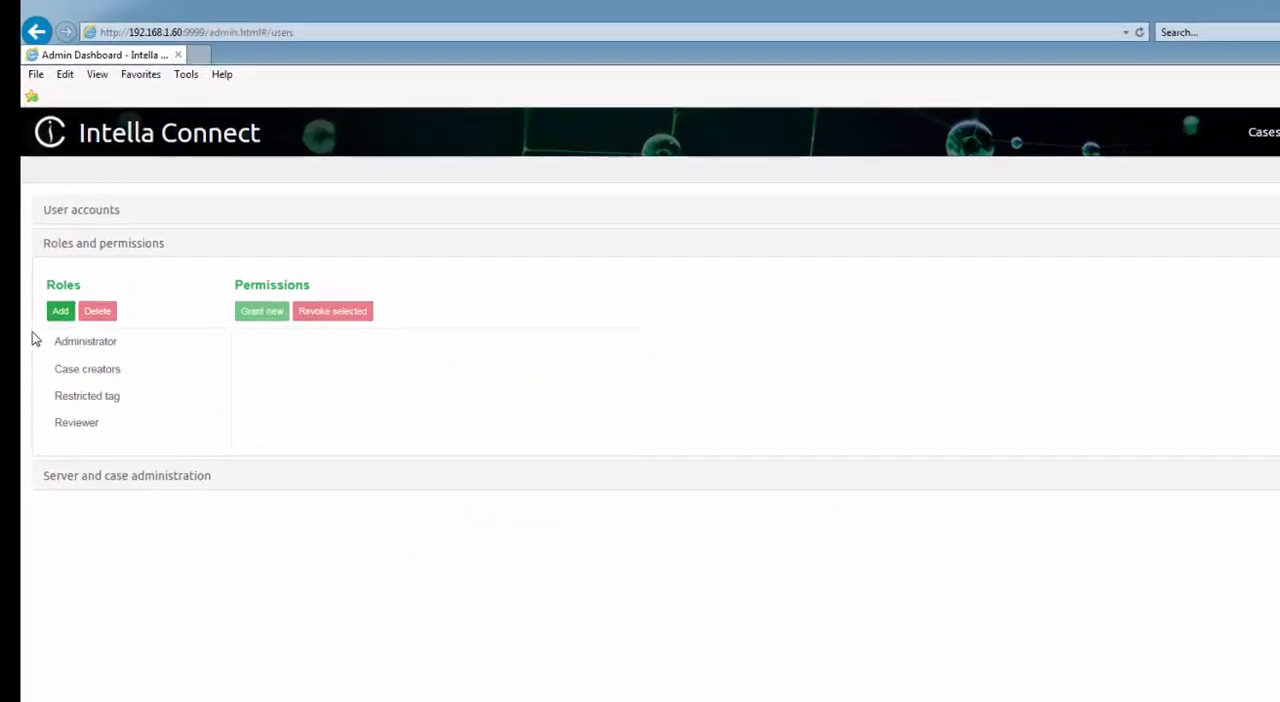
pyautogui.click(55, 313)
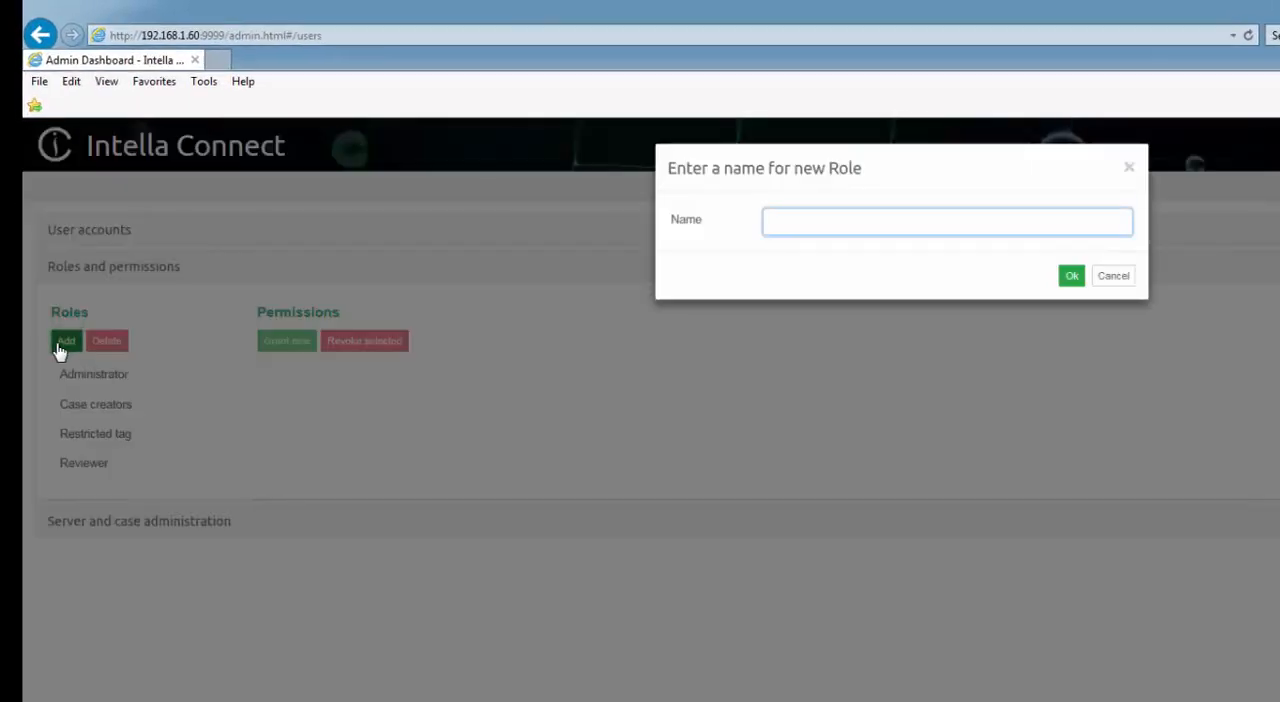
pyautogui.write('Case Admin')
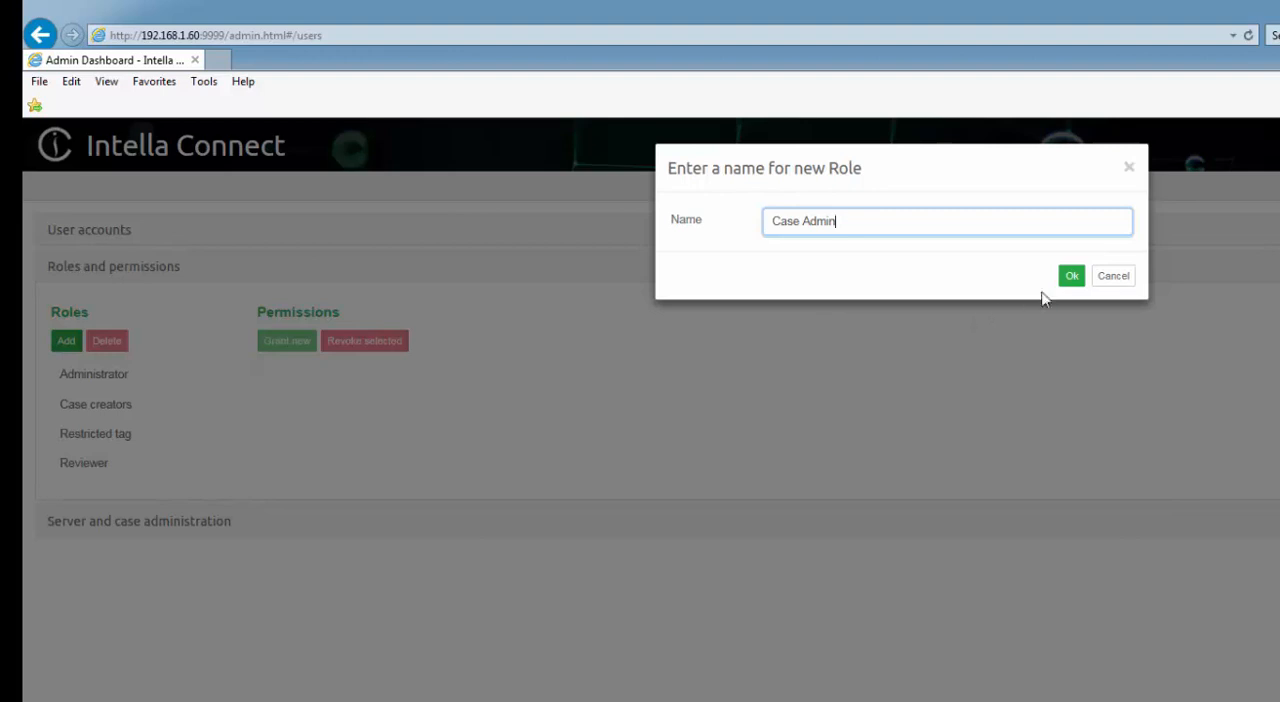
pyautogui.click(1072, 277)
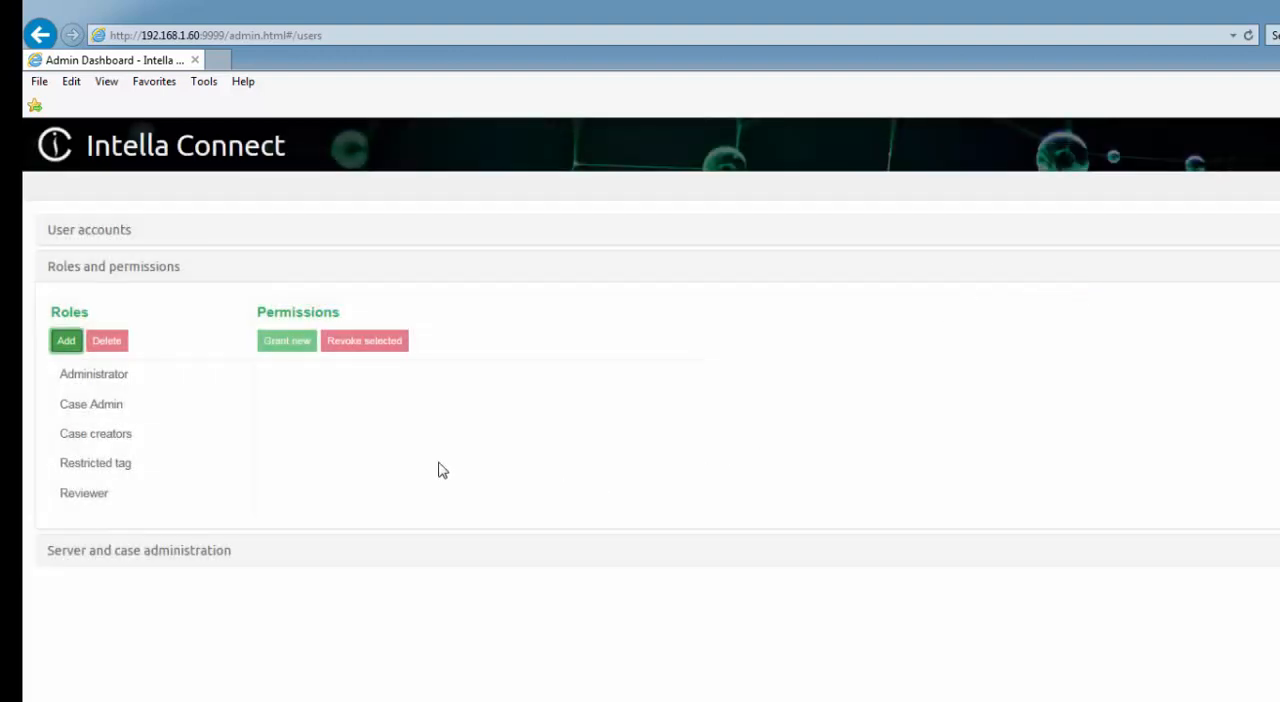
# Grant the Case Admin role the permissions "Can access a case" and "Can archive and delete review batches".
pyautogui.click(125, 414)
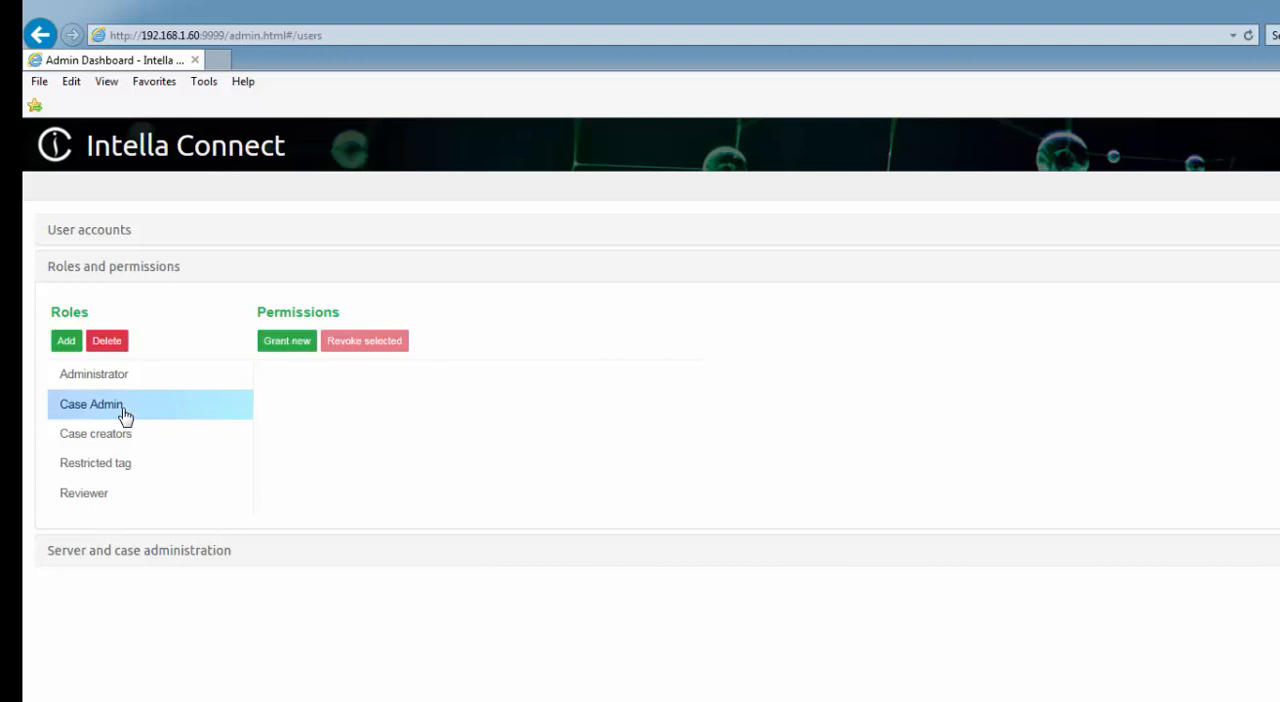
pyautogui.click(302, 346)
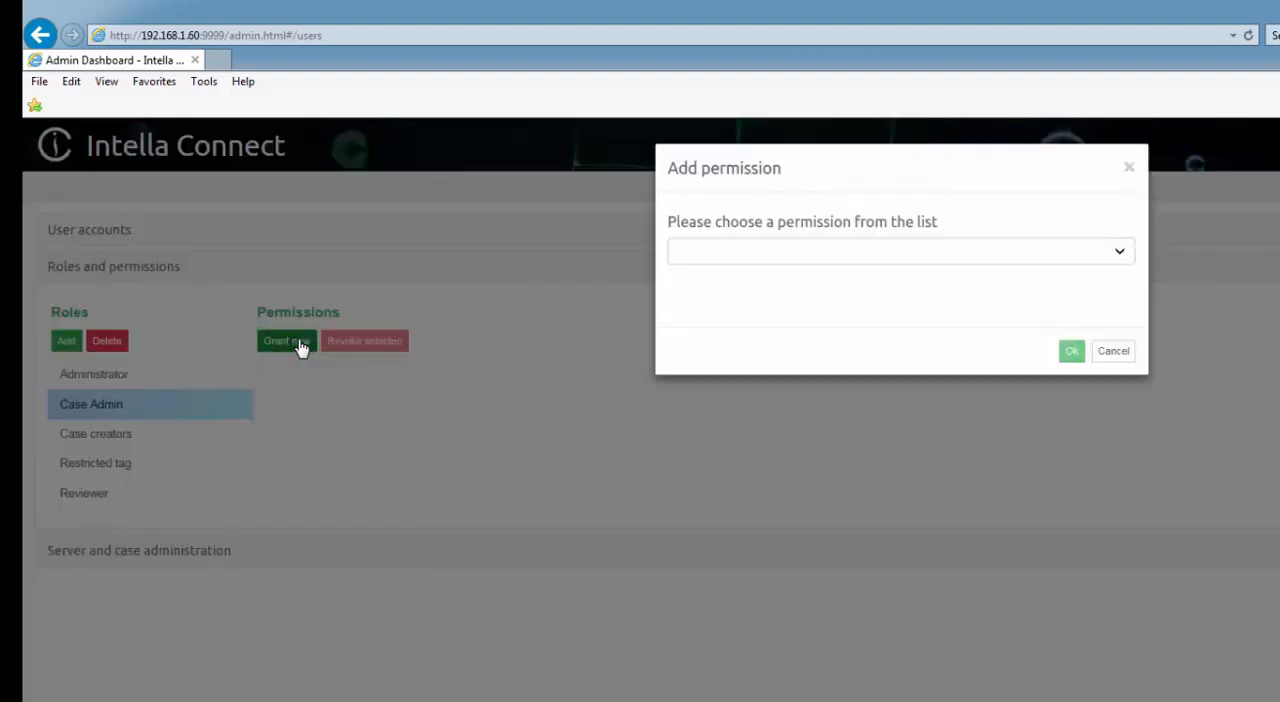
pyautogui.click(1100, 256)
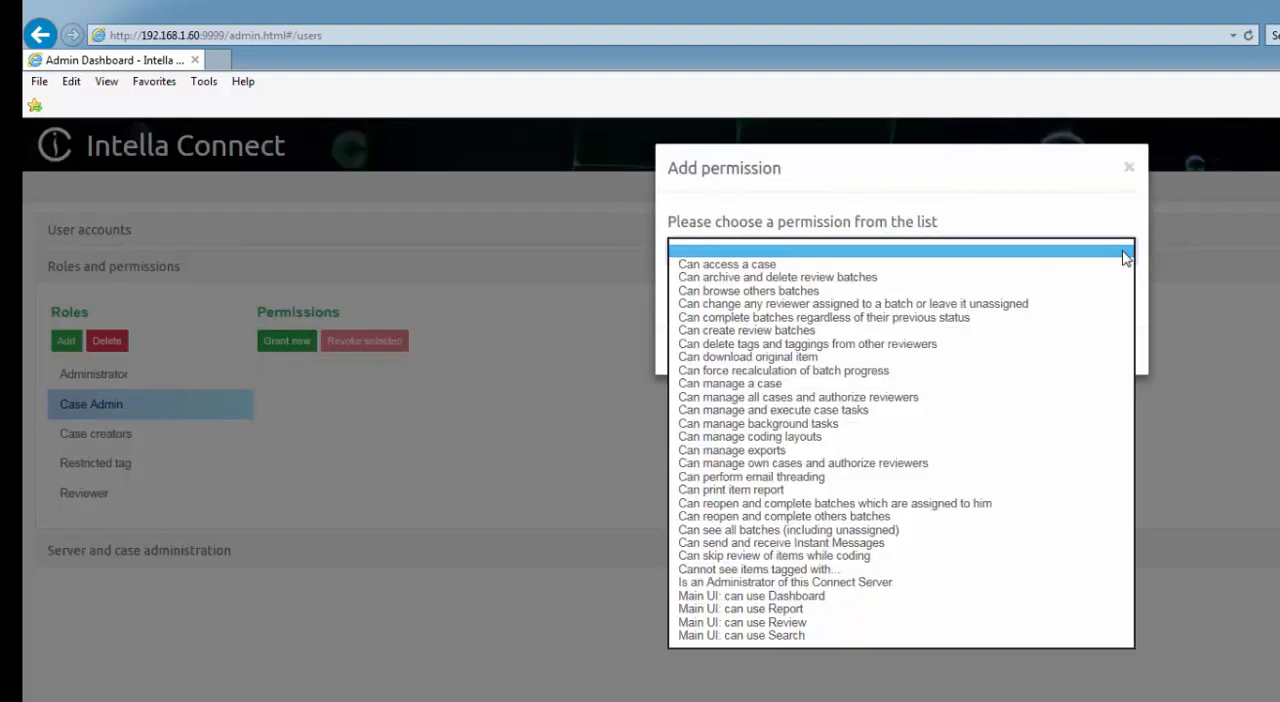
pyautogui.click(1020, 266)
pyautogui.click(1070, 350)
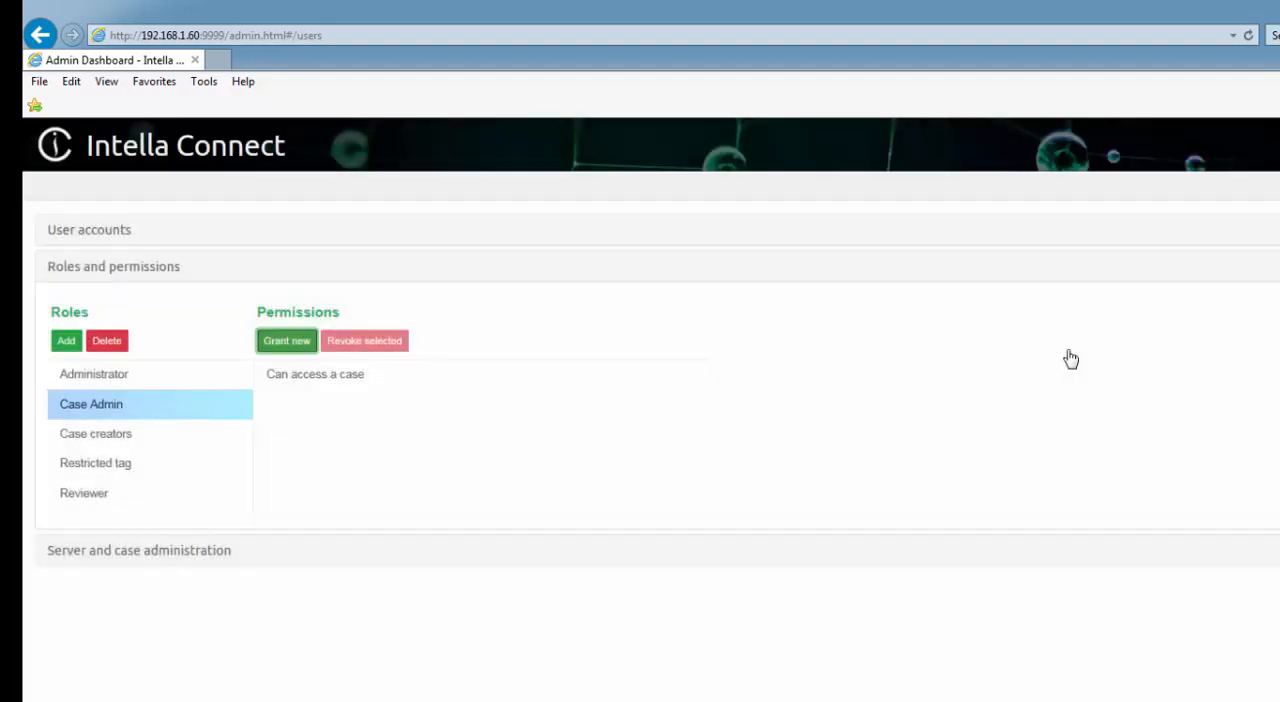
pyautogui.click(287, 344)
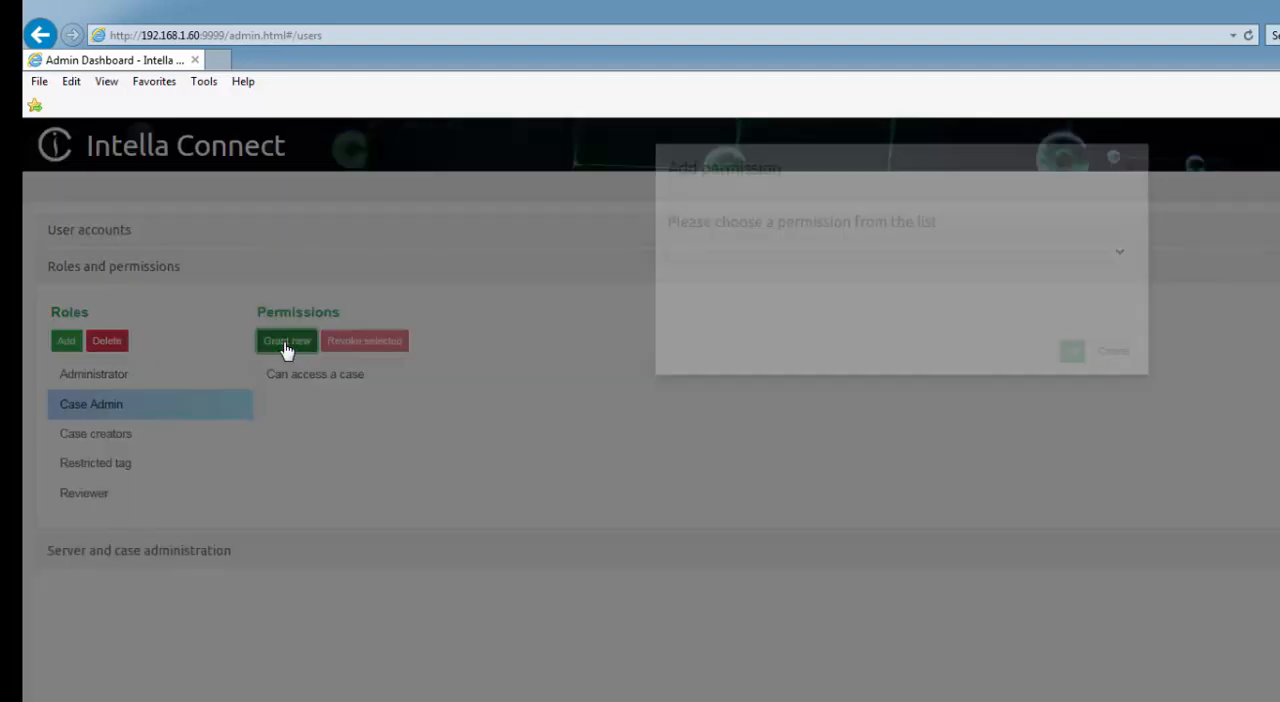
pyautogui.click(1109, 251)
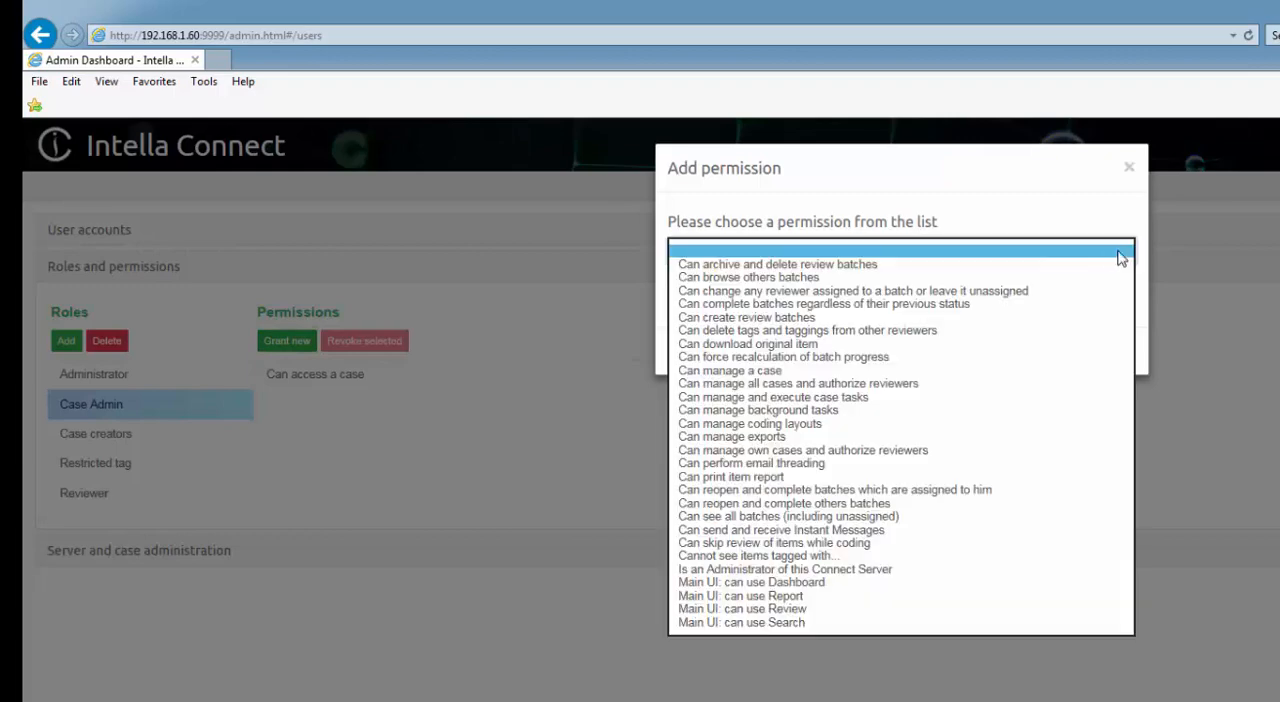
pyautogui.click(920, 265)
pyautogui.click(1071, 352)
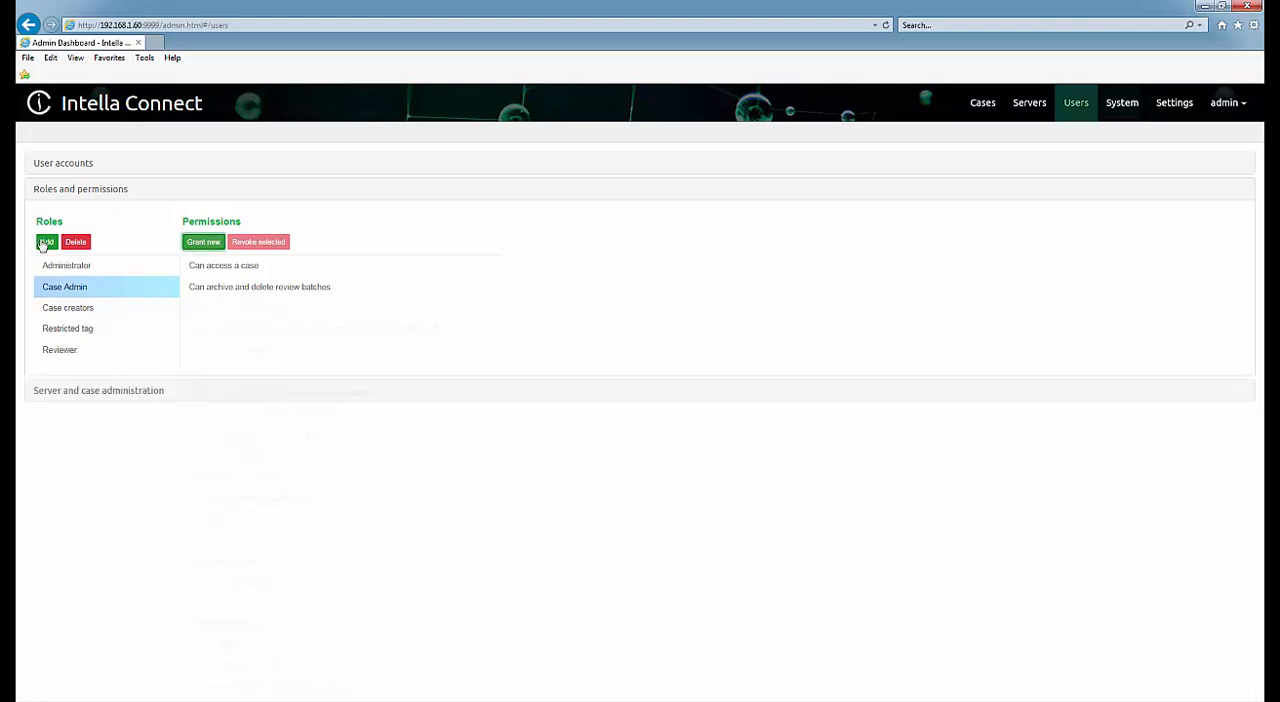
# Add another role named Restricted Reviewer.
pyautogui.click(45, 242)
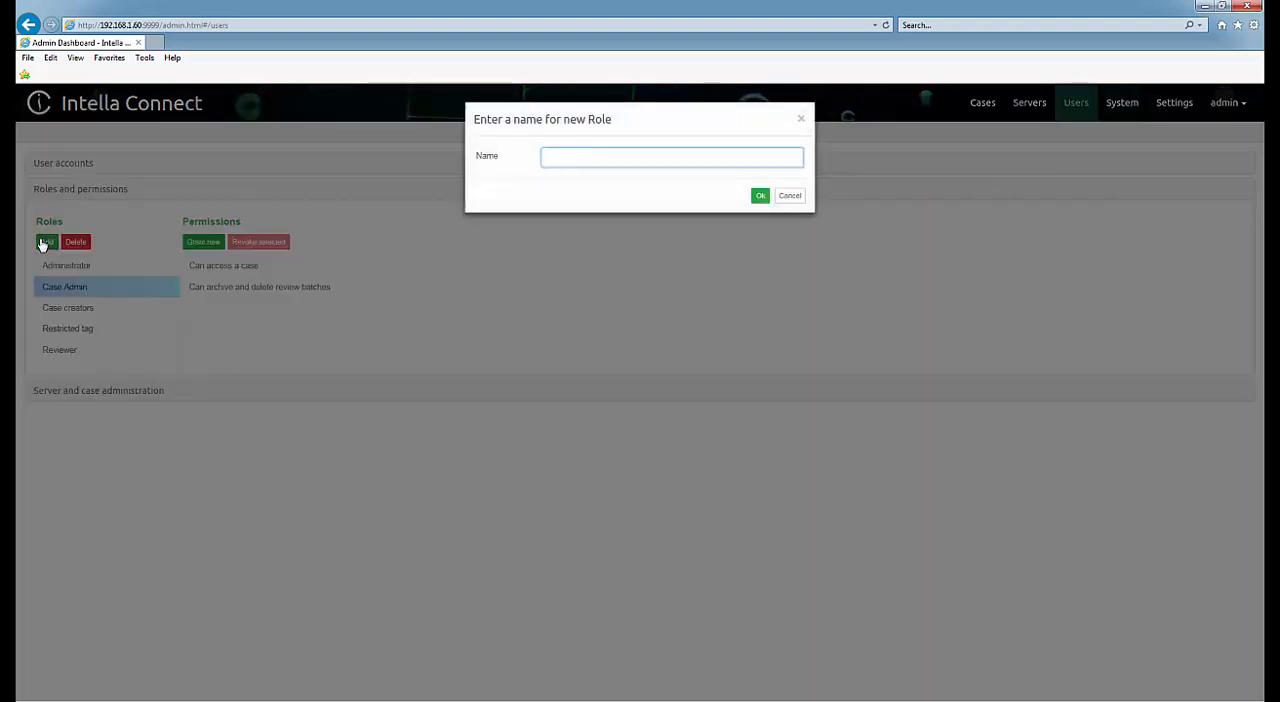
pyautogui.write('Restricted Reviewer')
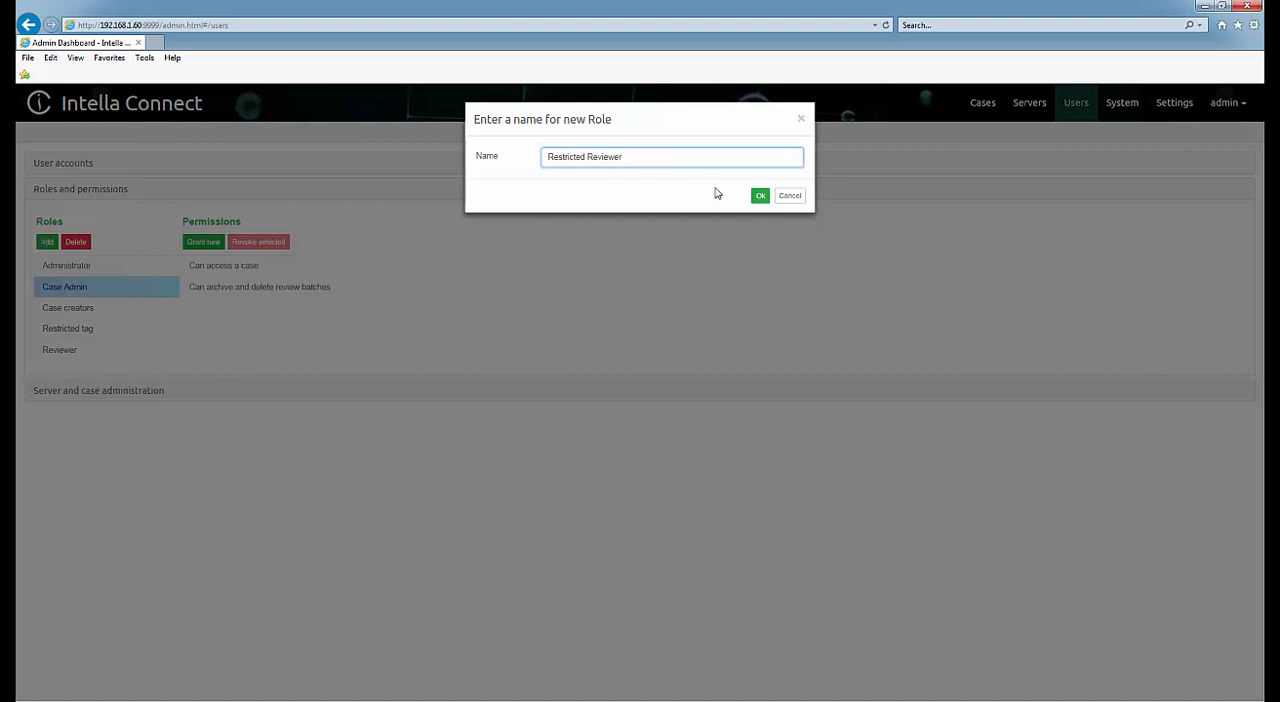
pyautogui.click(757, 197)
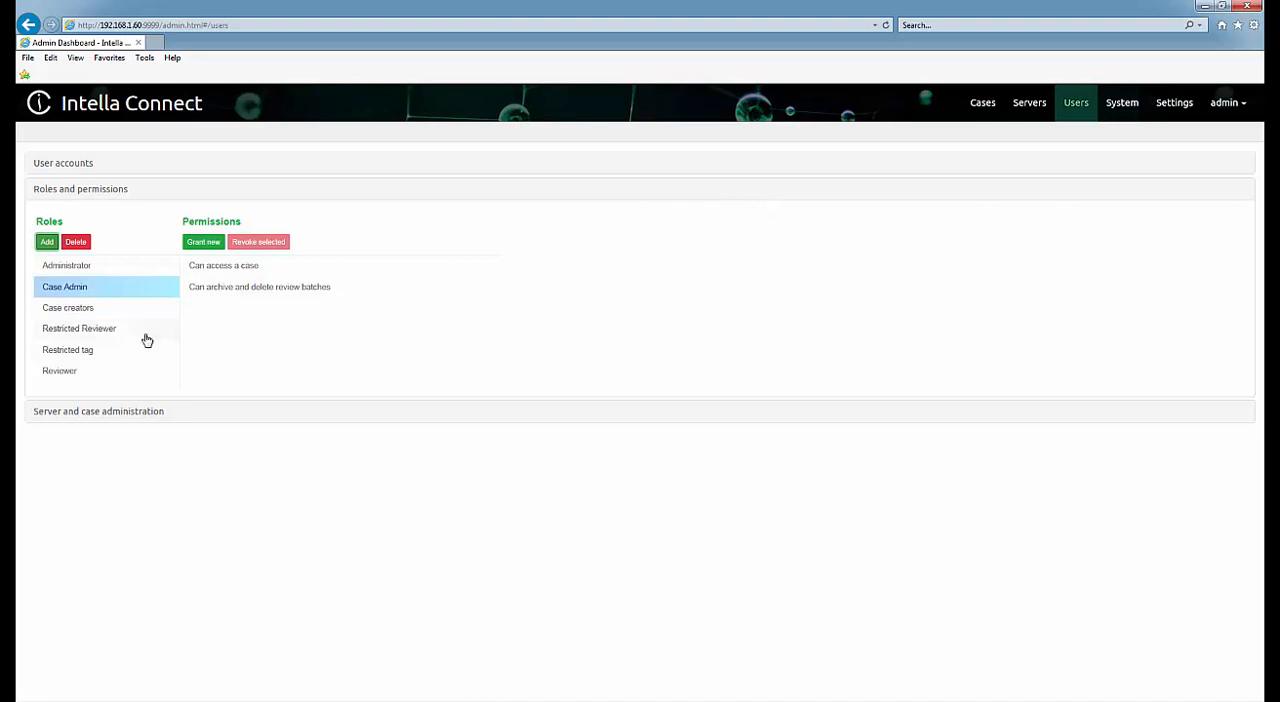
# Grant the Restricted Reviewer role the permission "Main UI: can use Review".
pyautogui.click(112, 333)
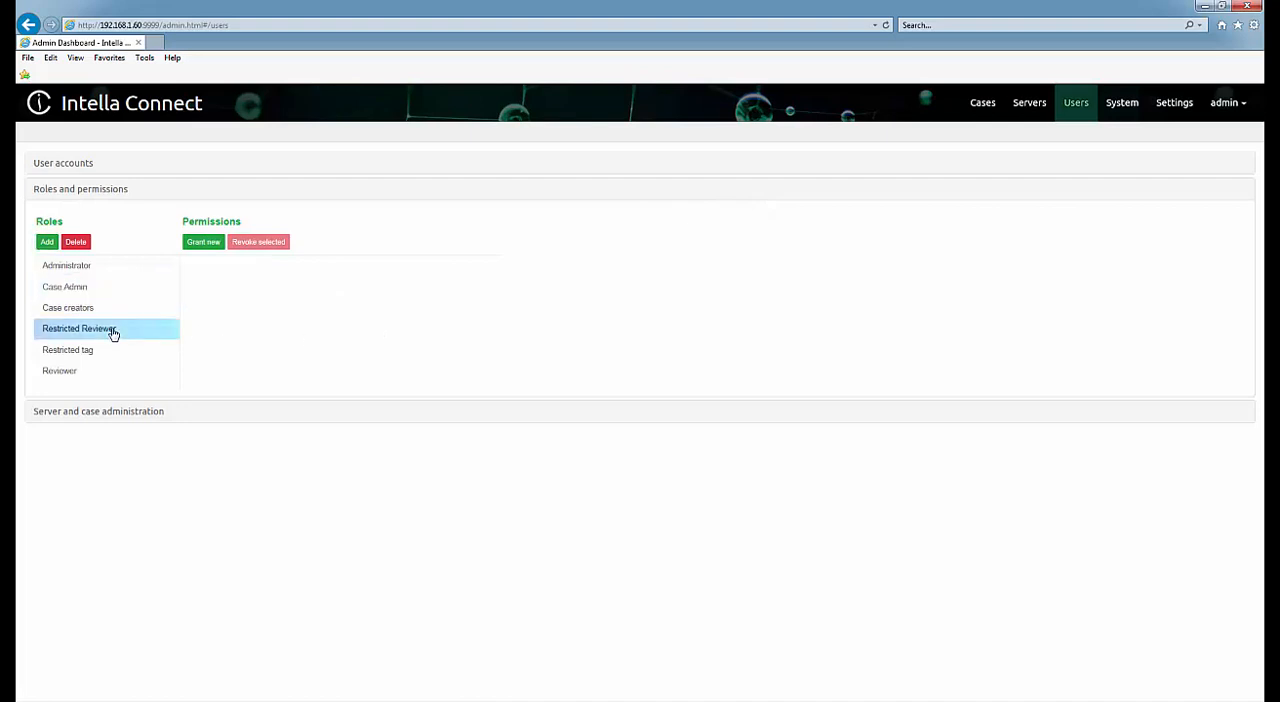
pyautogui.click(193, 245)
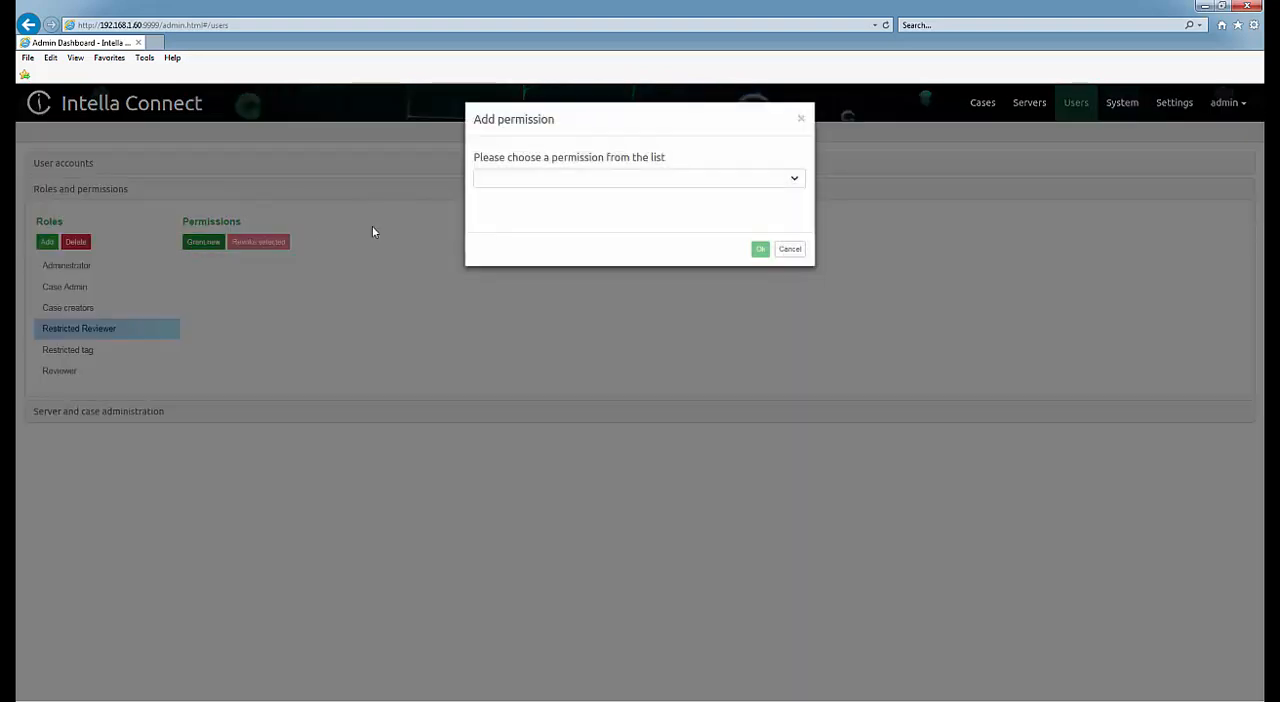
pyautogui.click(795, 179)
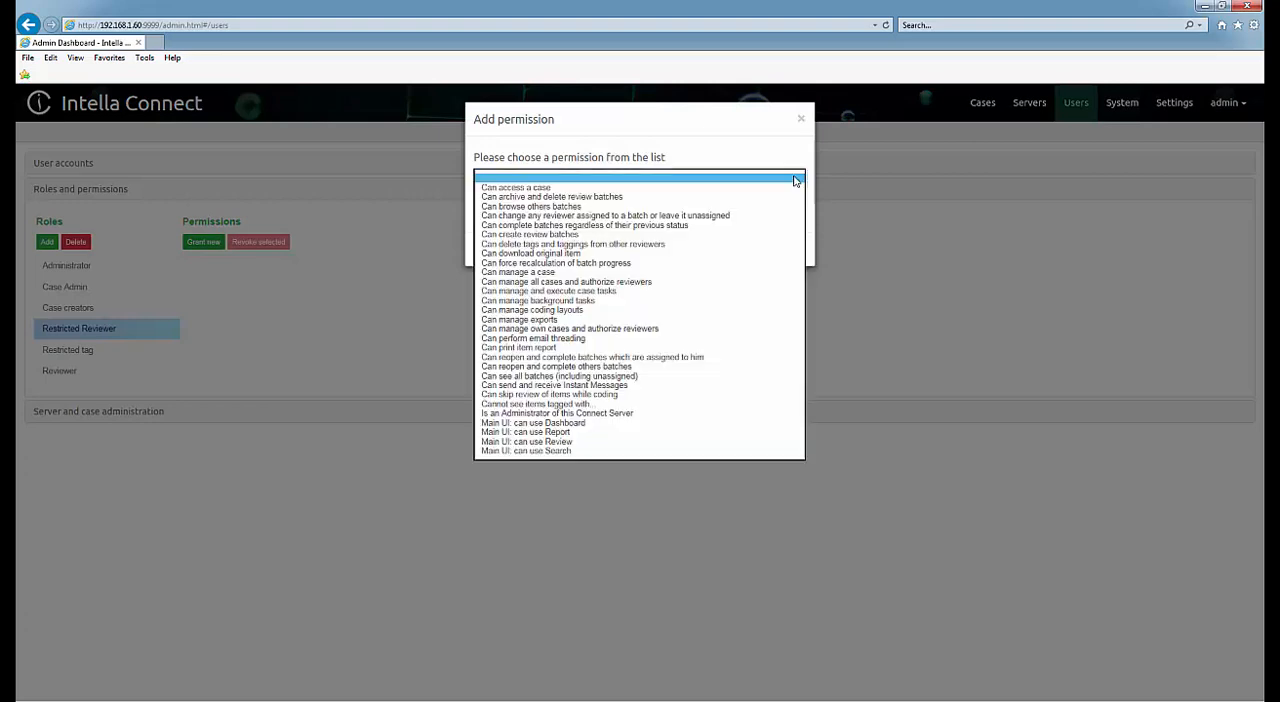
pyautogui.click(565, 442)
pyautogui.click(759, 250)
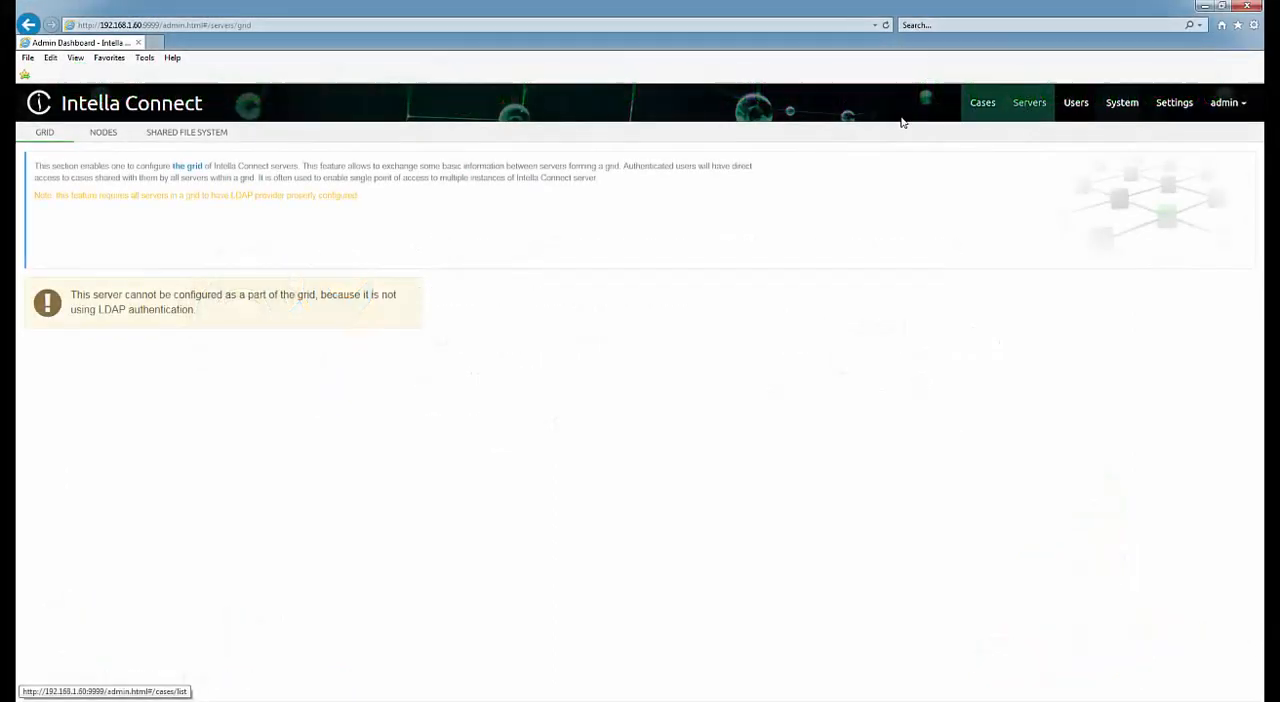
# Start a new node in the Nodes section of the server settings and name it Node1.
pyautogui.click(106, 133)
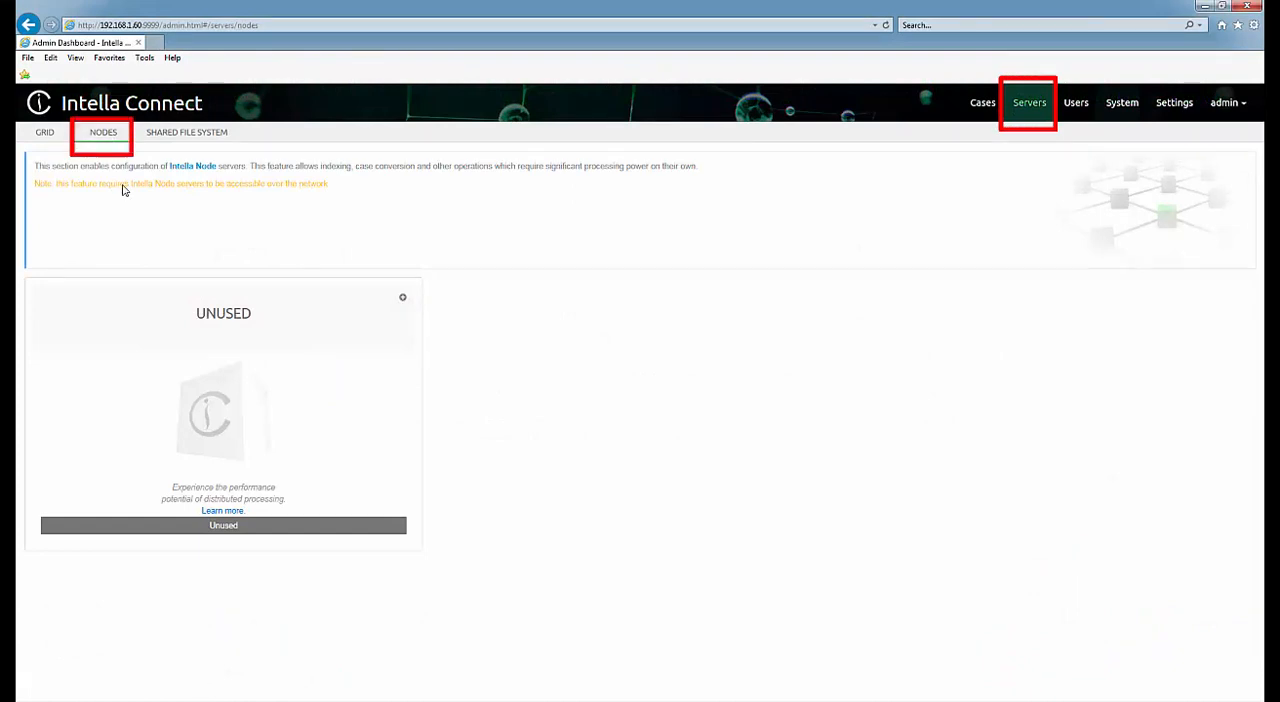
pyautogui.click(216, 407)
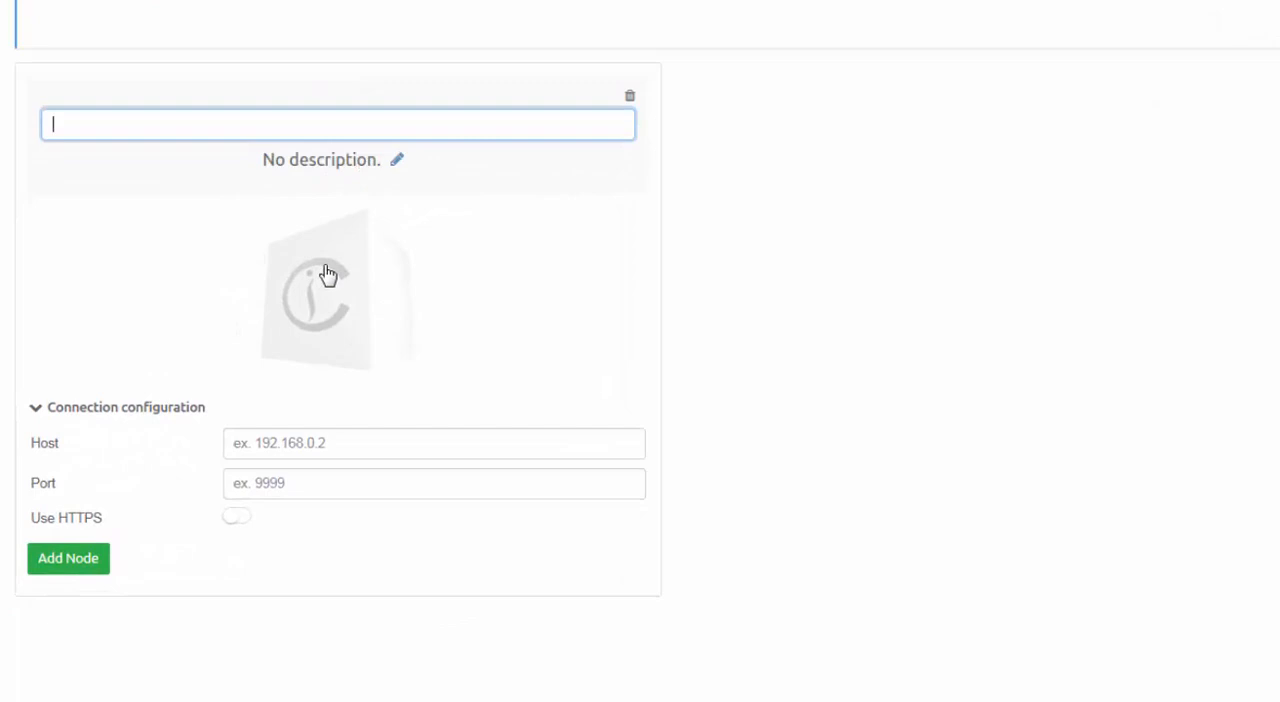
pyautogui.write('Node1')
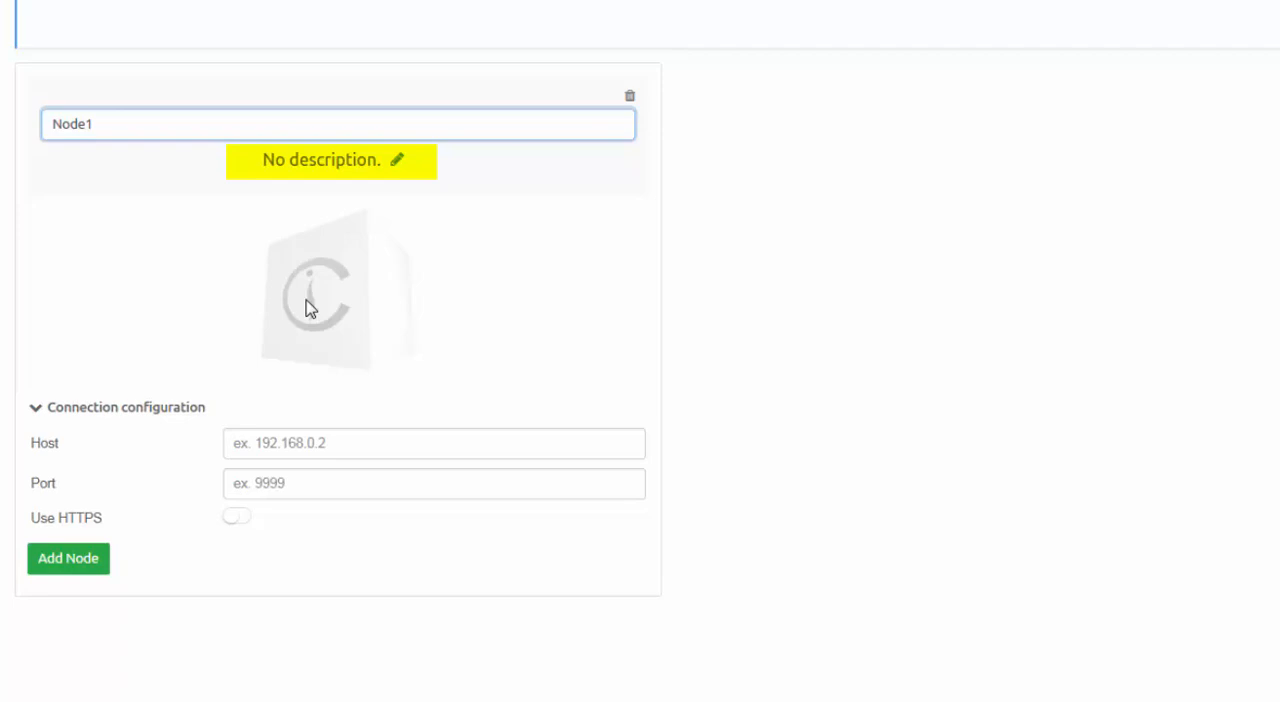
# Add the node with host 192.168.1.60, port 9998 and HTTPS off, and expand its connection configuration.
pyautogui.click(311, 441)
pyautogui.write('192.168.1.60')
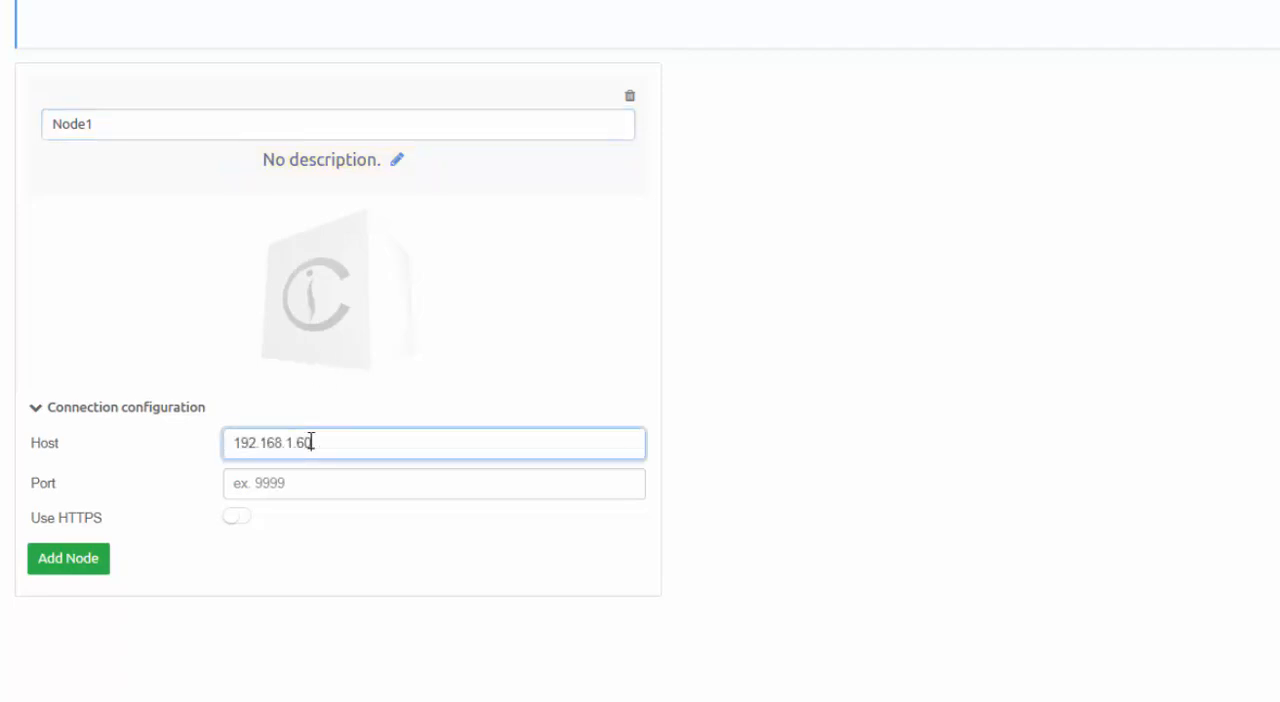
pyautogui.click(311, 486)
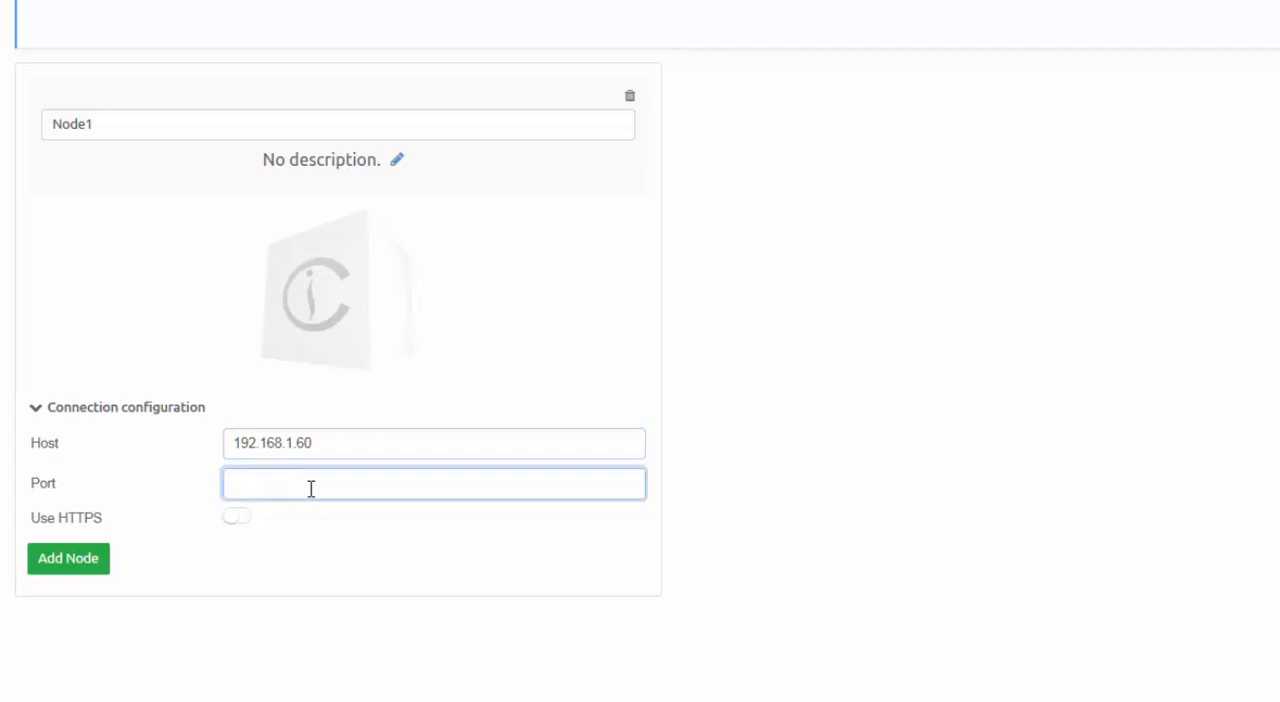
pyautogui.write('9998')
pyautogui.click(233, 521)
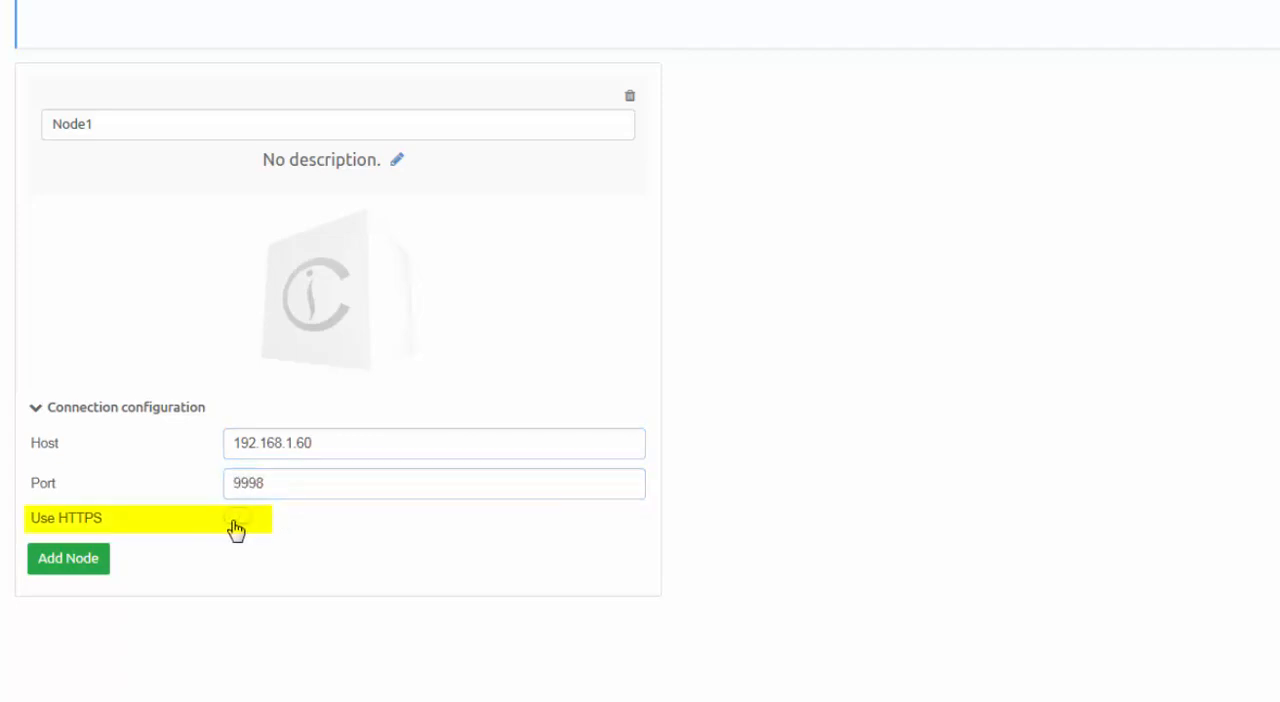
pyautogui.click(247, 528)
pyautogui.click(92, 566)
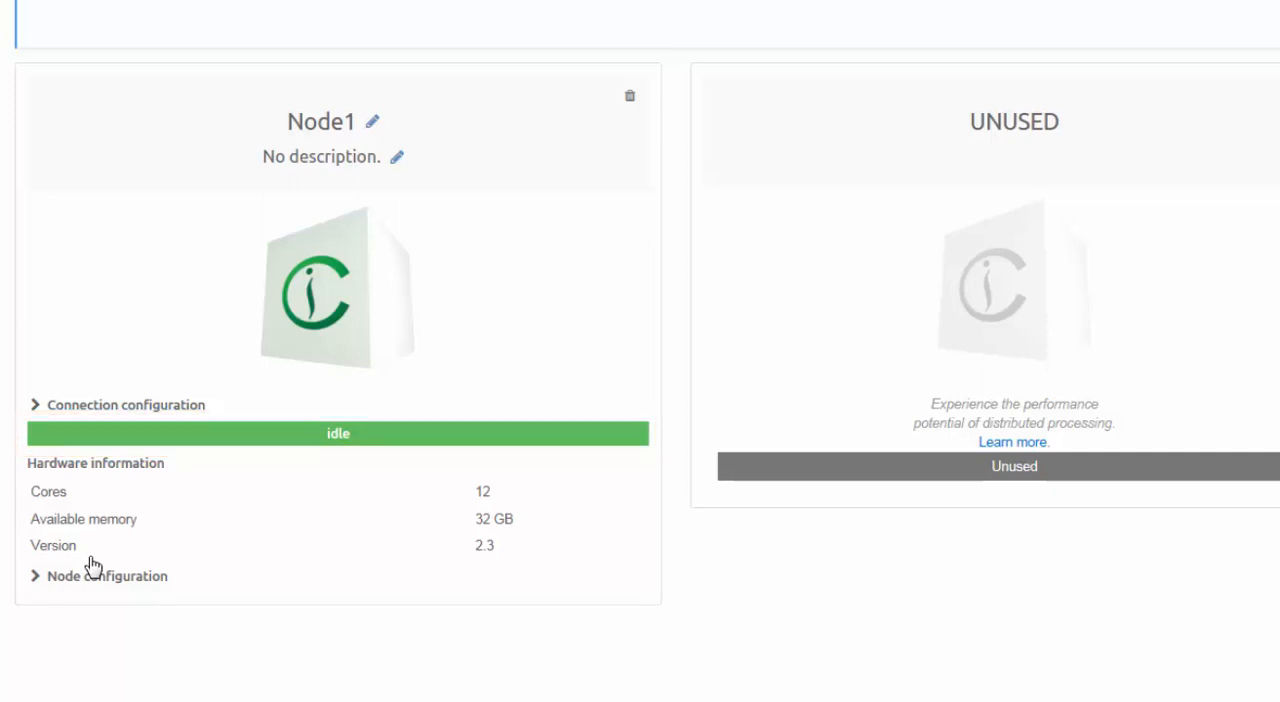
pyautogui.click(37, 410)
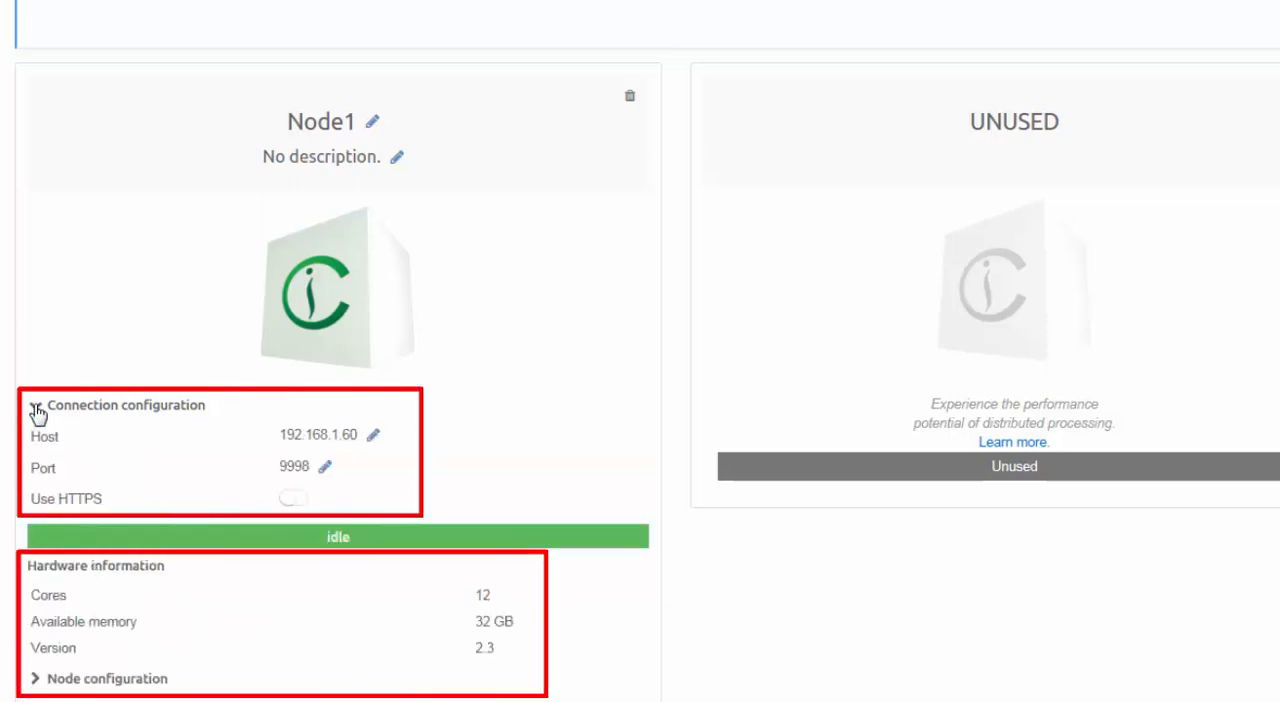
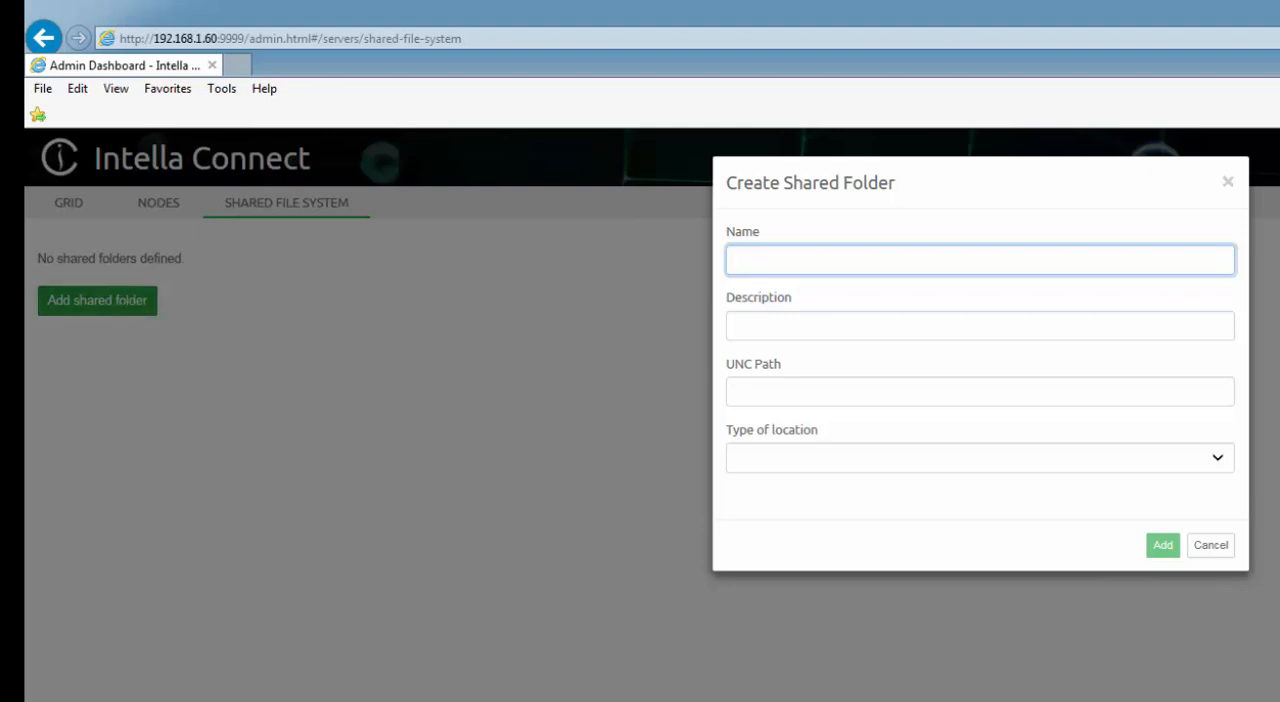
# Add a shared folder named and described "Cases on Node1", using the UNC path of the 01-Cases on Node1 share and the type Cases location.
pyautogui.write('Cases on Node1')
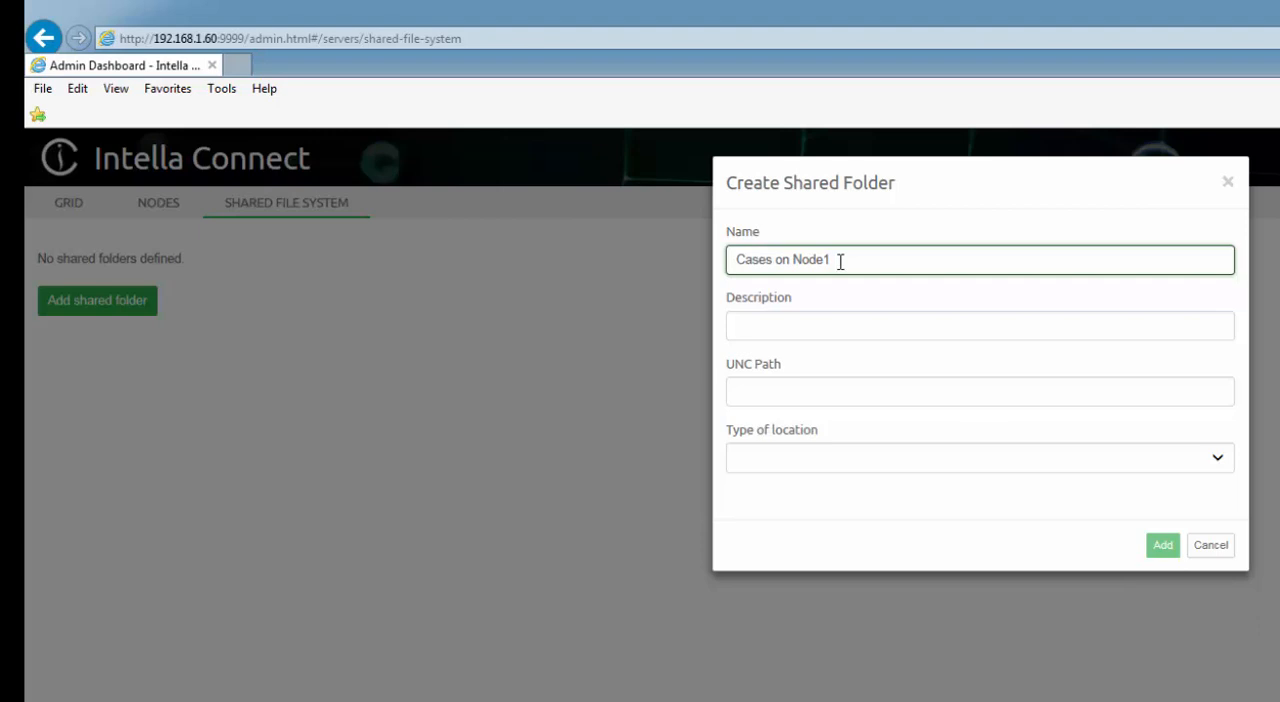
pyautogui.press('Tab')
pyautogui.write('Cases on Node1')
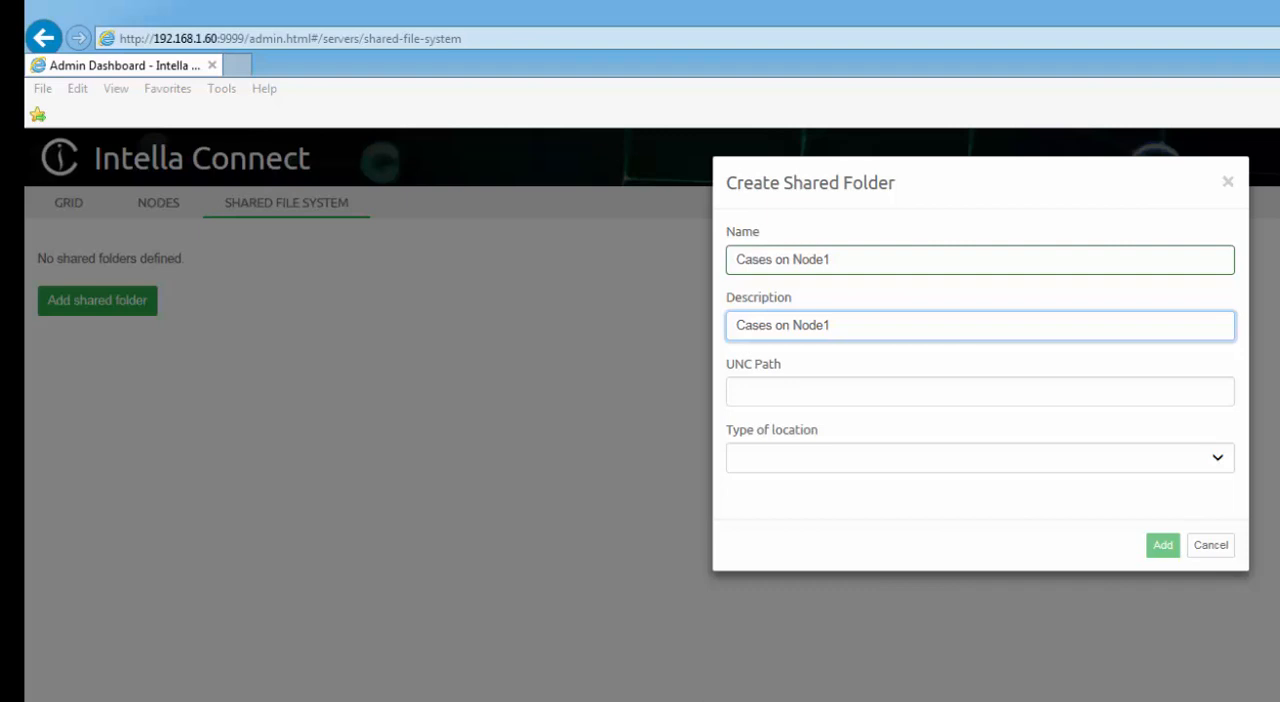
pyautogui.click(783, 389)
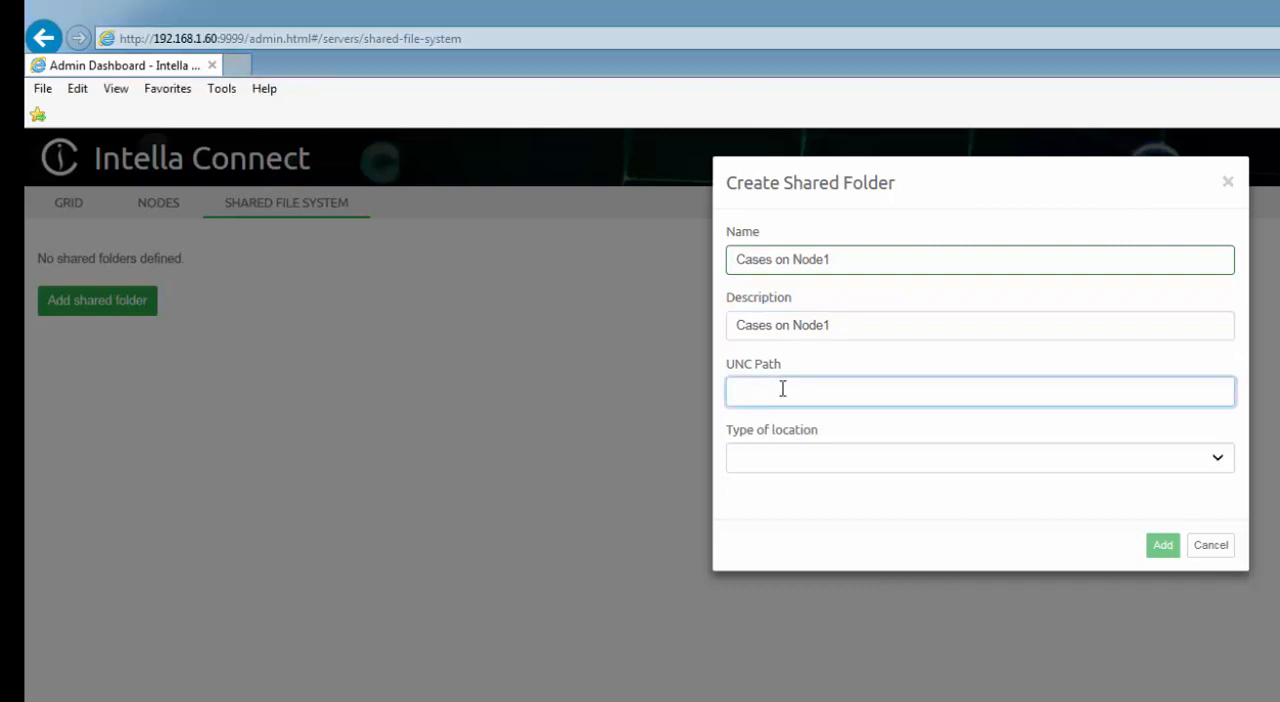
pyautogui.write('\\\\Jon-PC\\01-Cases on Node1')
pyautogui.click(814, 457)
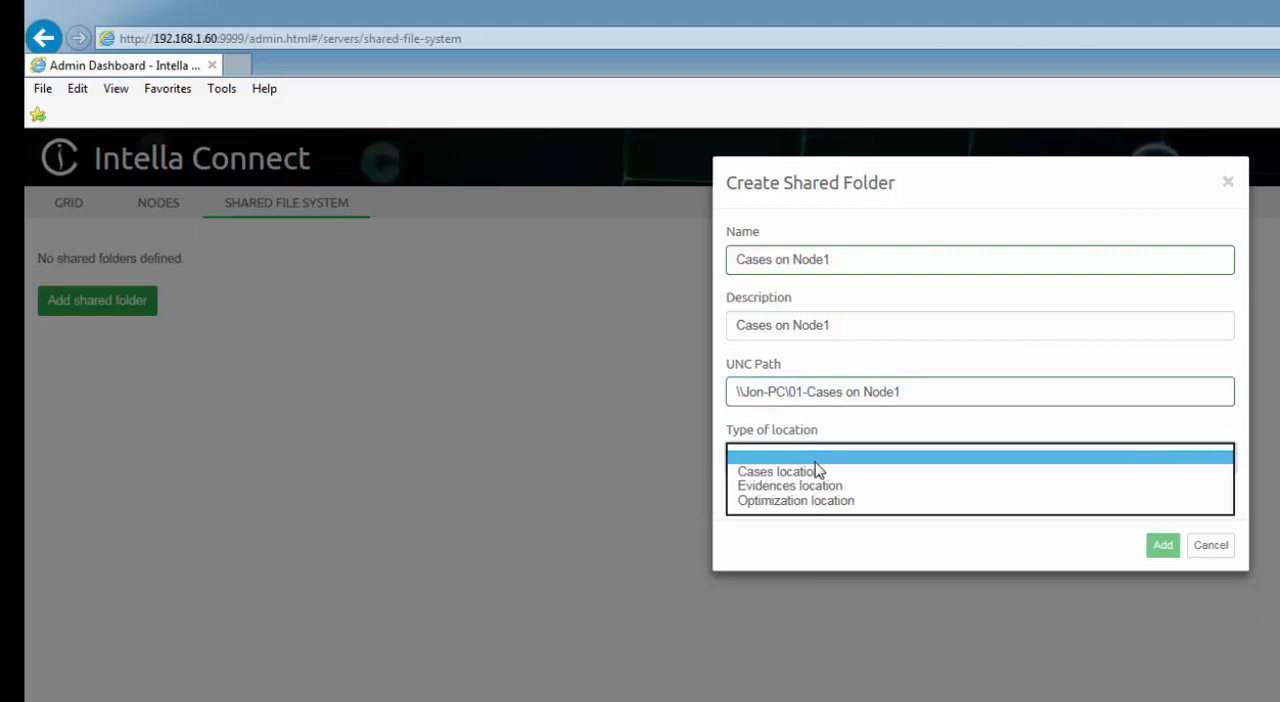
pyautogui.click(816, 471)
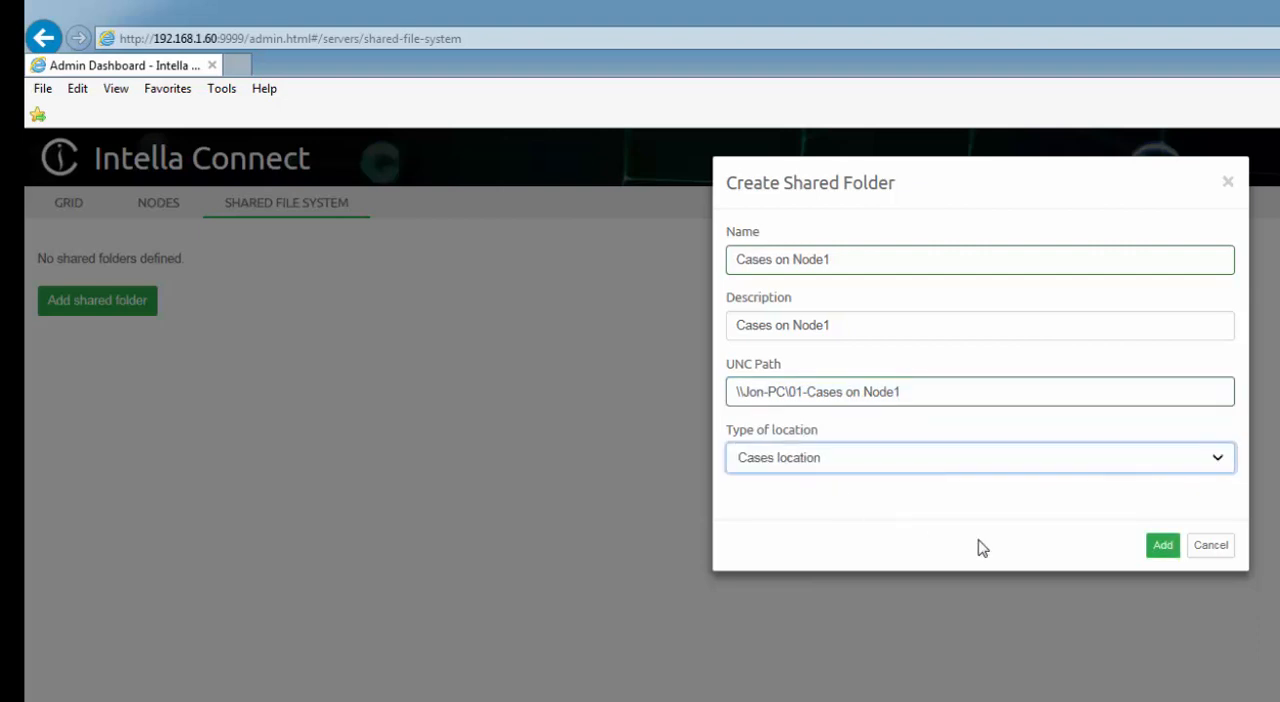
pyautogui.click(1160, 549)
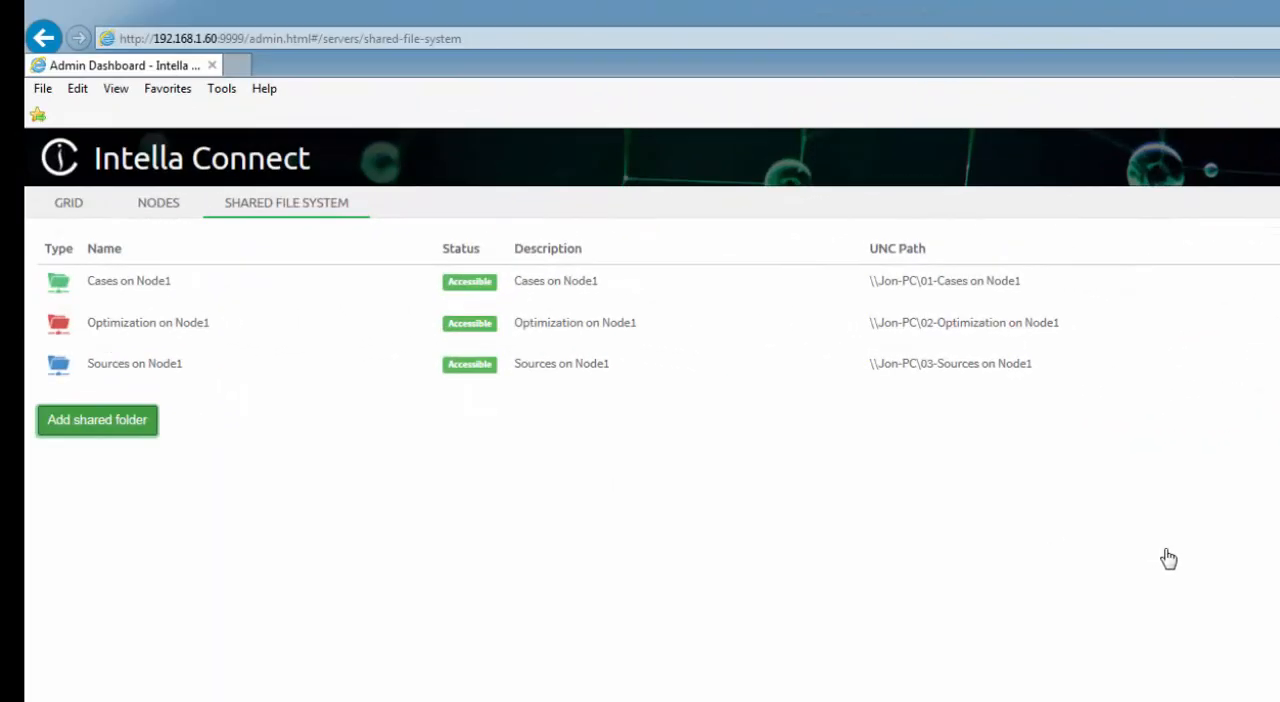
pyautogui.click(151, 432)
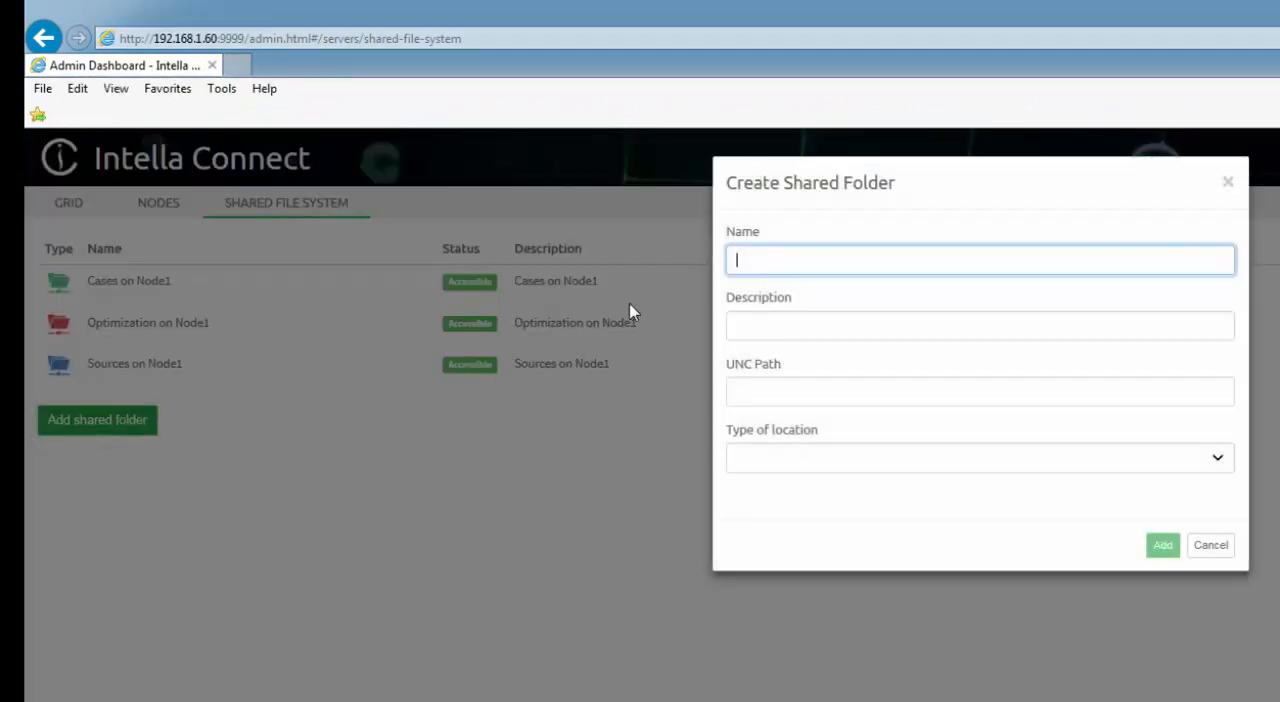
pyautogui.write('Cases on Node2')
pyautogui.click(1209, 548)
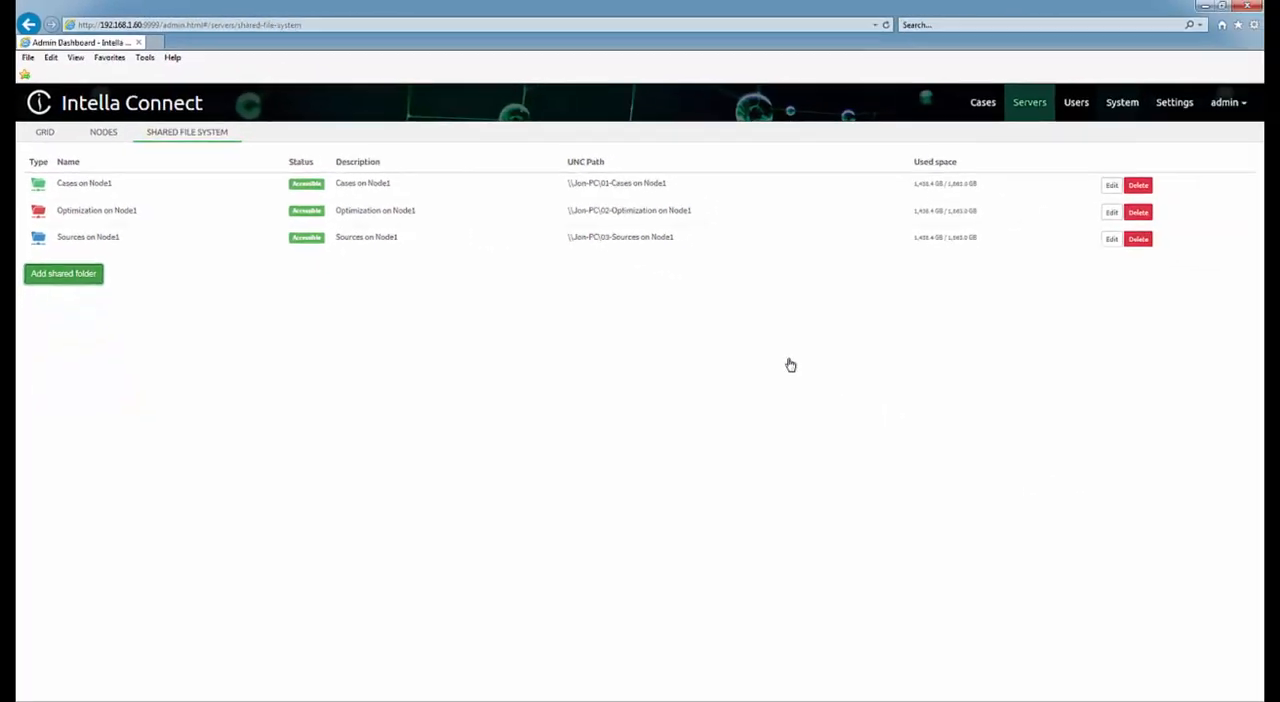
# Start a new case in the case list with "Demo case" as both its name and description.
pyautogui.click(104, 140)
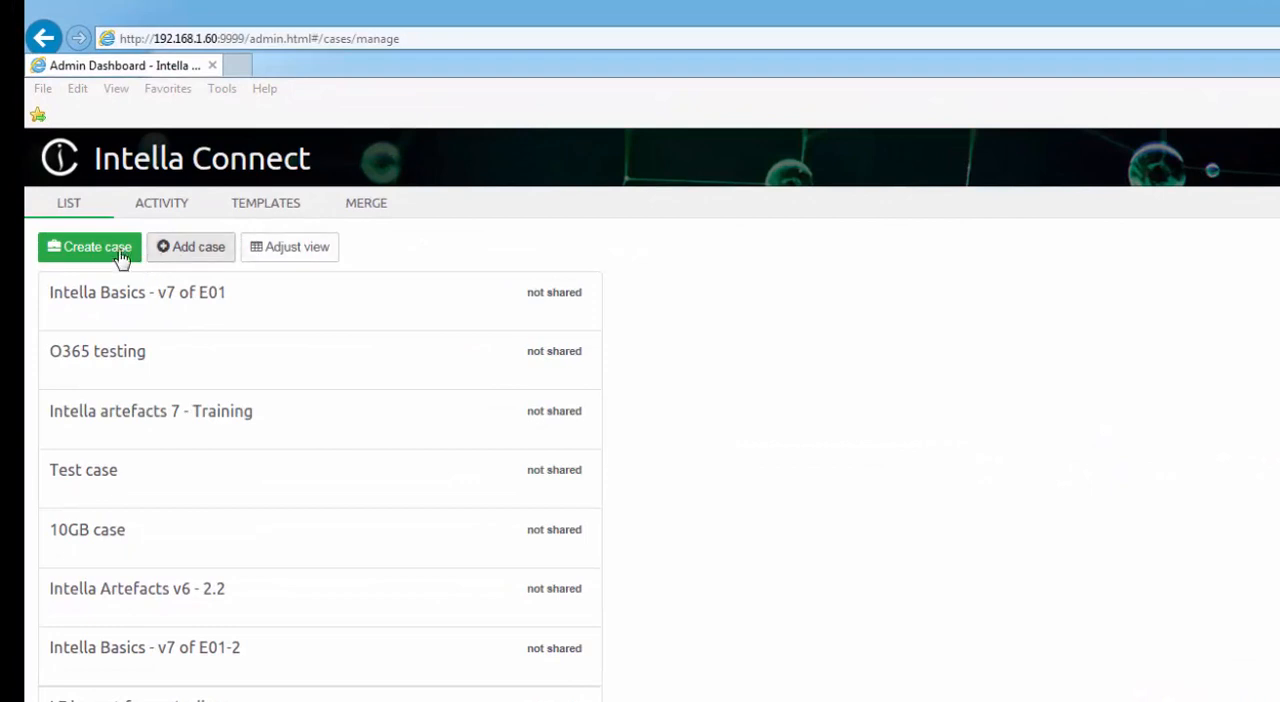
pyautogui.click(68, 205)
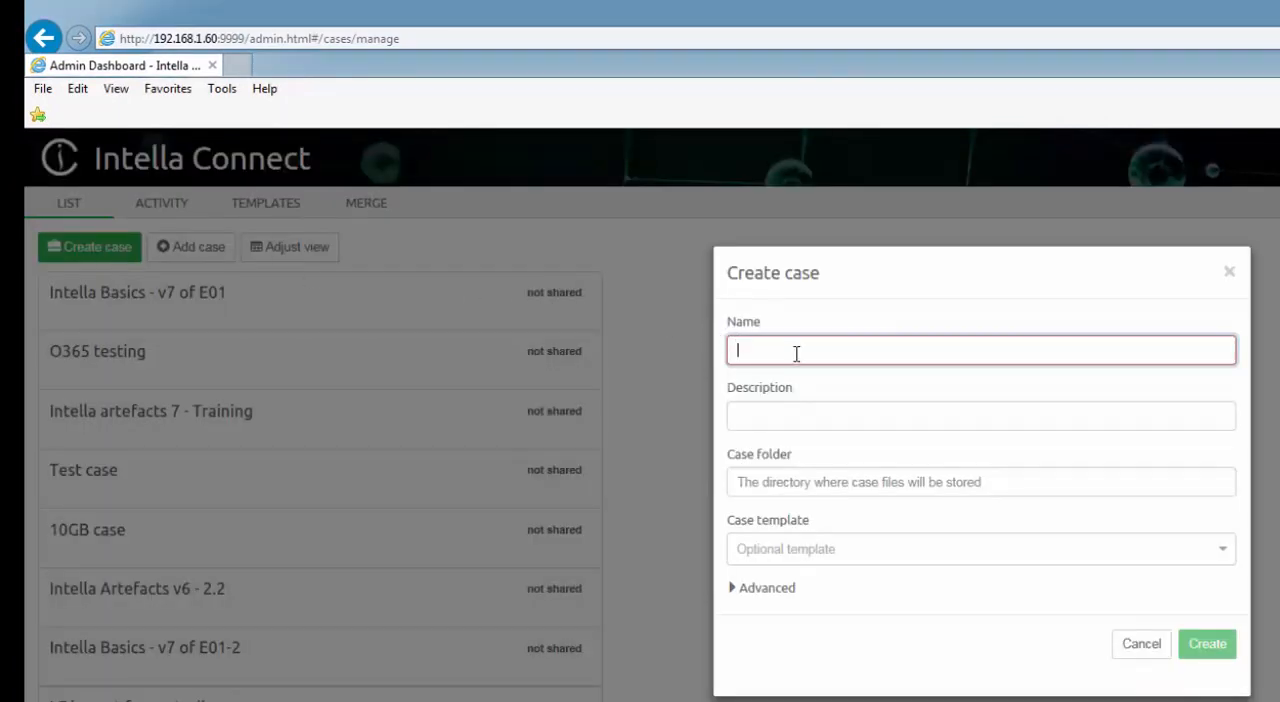
pyautogui.write('Demo case')
pyautogui.moveTo(814, 357); pyautogui.dragTo(726, 350)
pyautogui.hotkey('ctrl', 'c')
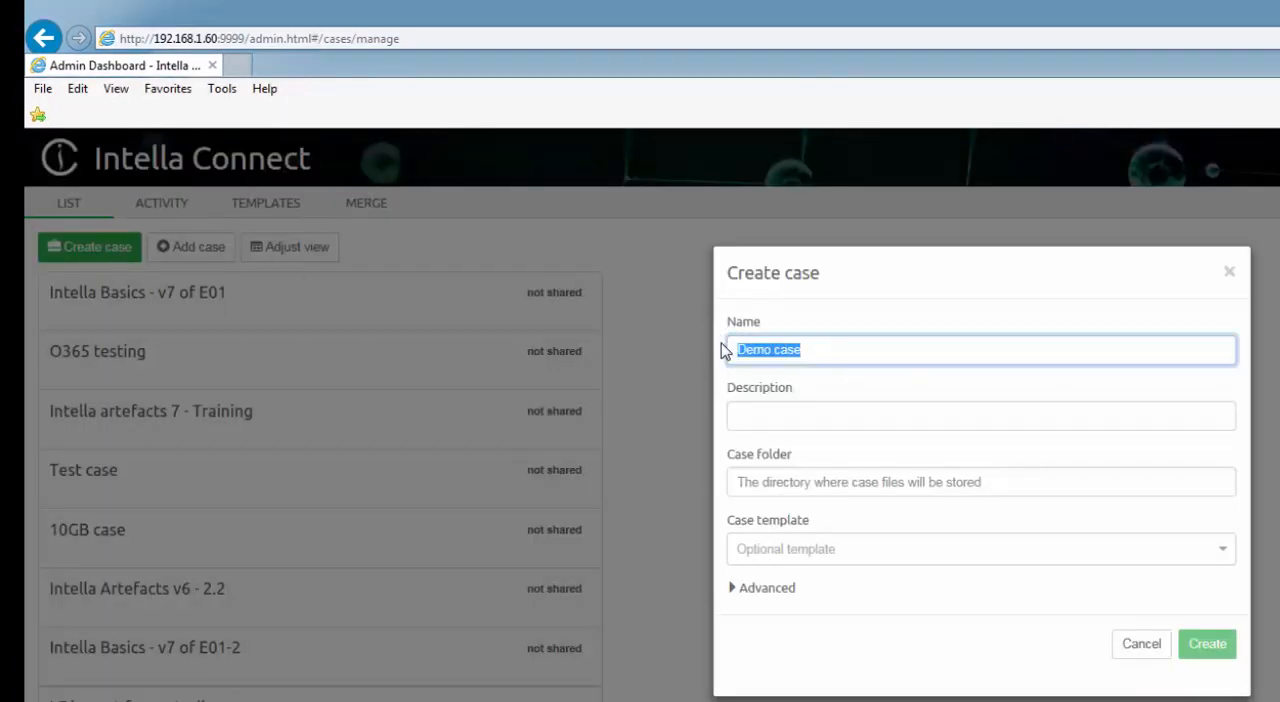
pyautogui.click(823, 411)
pyautogui.hotkey('ctrl', 'v')
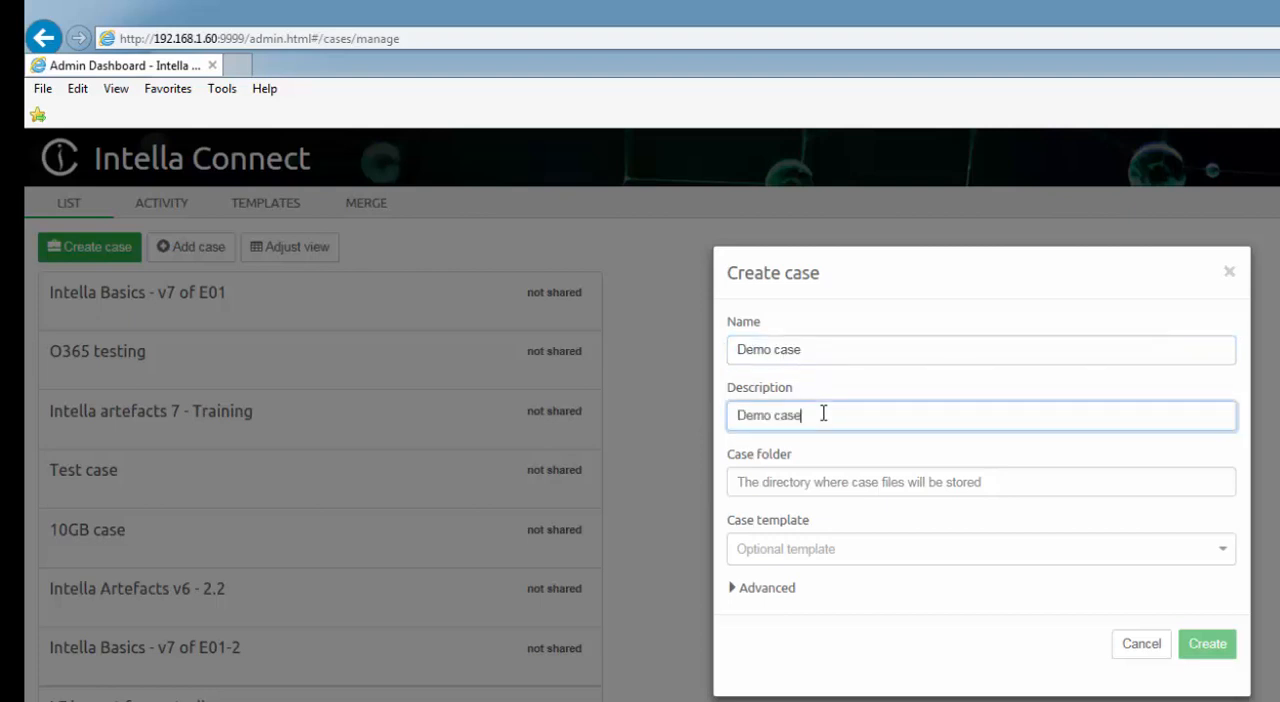
# Set the case folder to Demo Case inside the shared folder Cases on Node1.
pyautogui.click(827, 478)
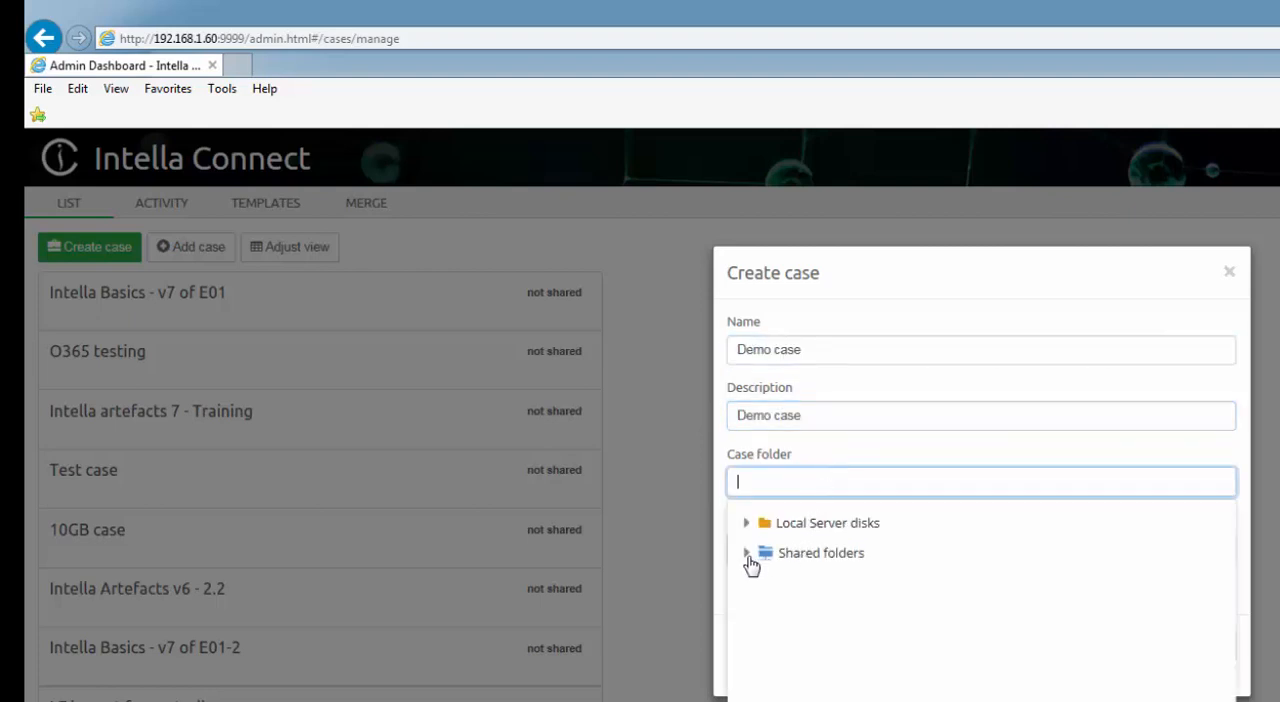
pyautogui.click(747, 555)
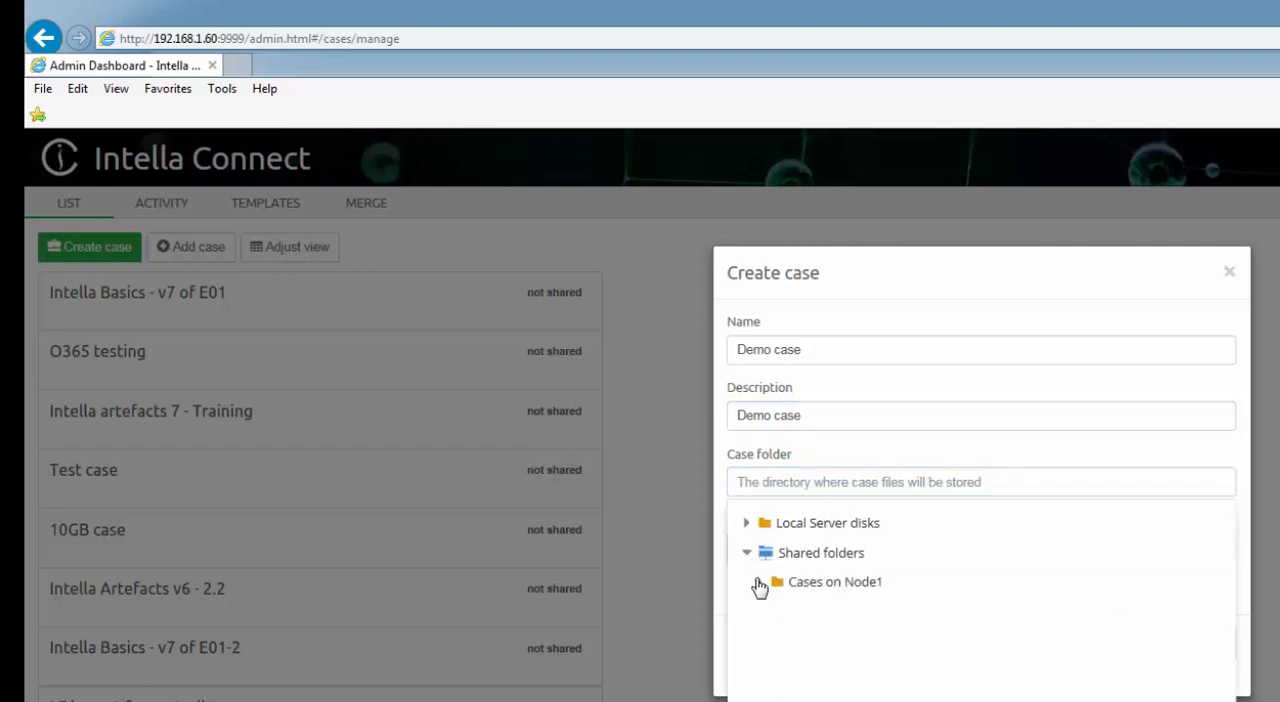
pyautogui.click(759, 583)
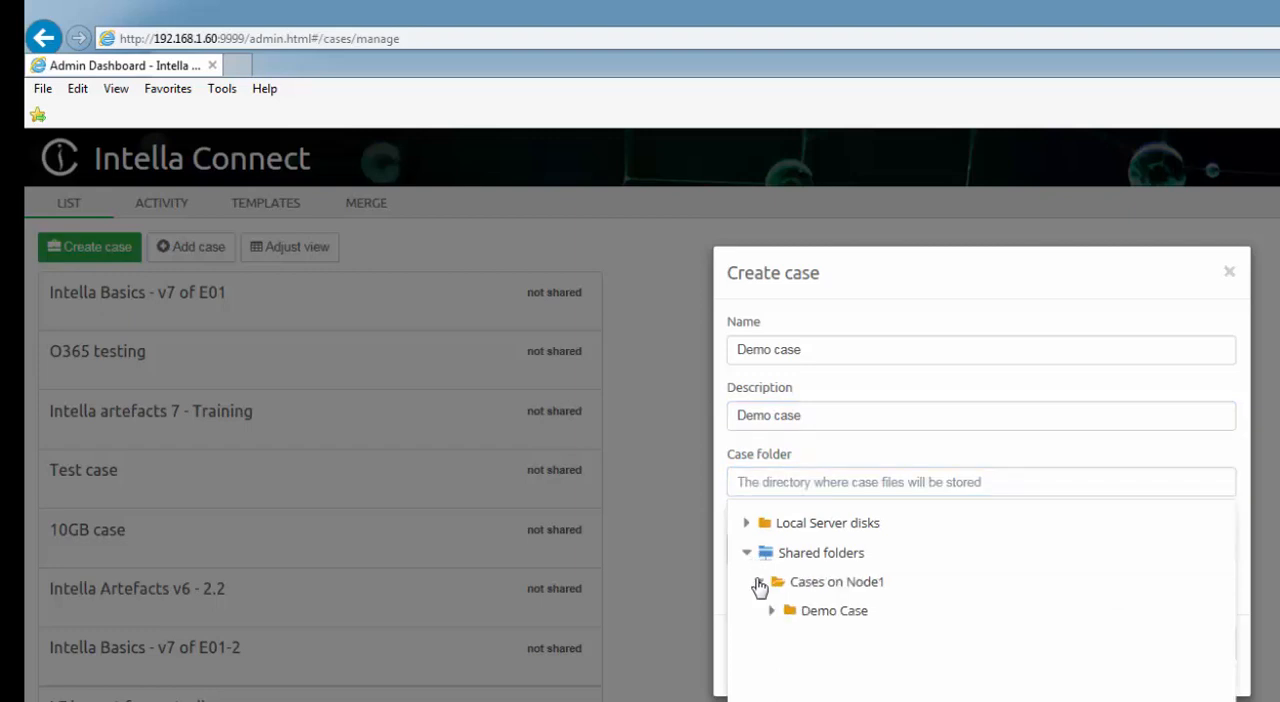
pyautogui.click(820, 612)
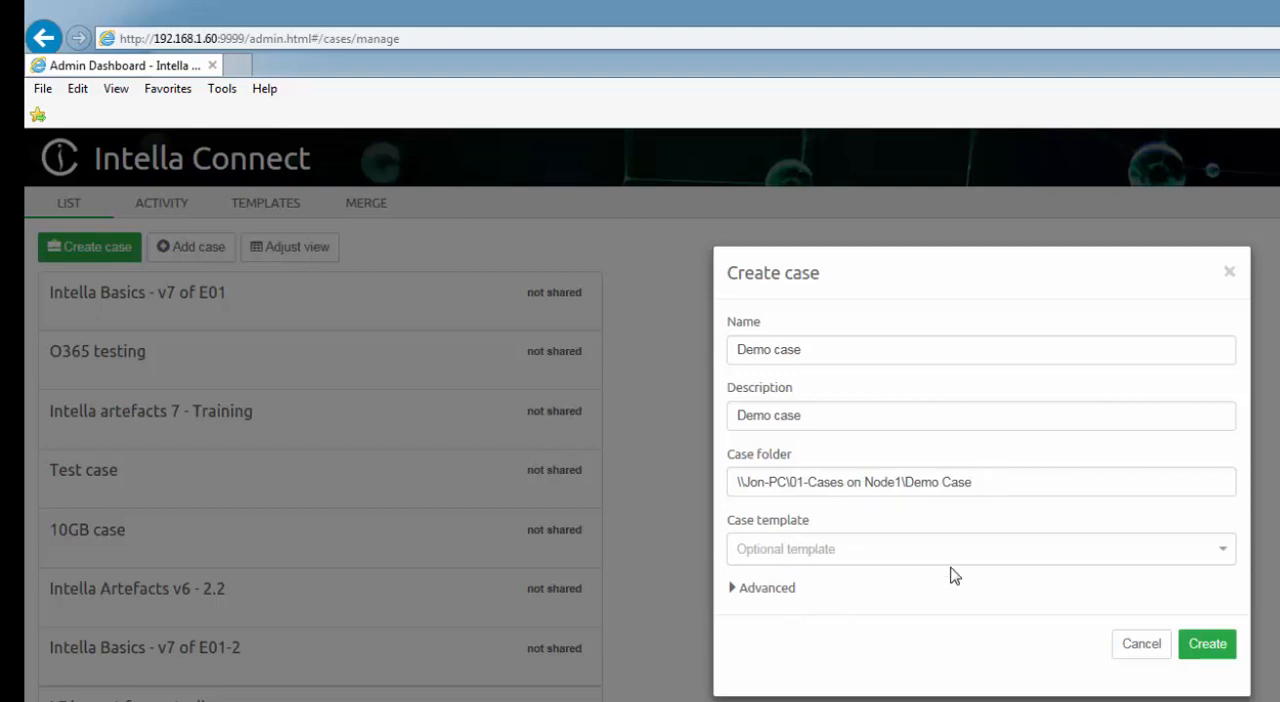
# Leave the case template empty, set the optimization folder to the shared Optimization on Node1, and create the case.
pyautogui.click(958, 552)
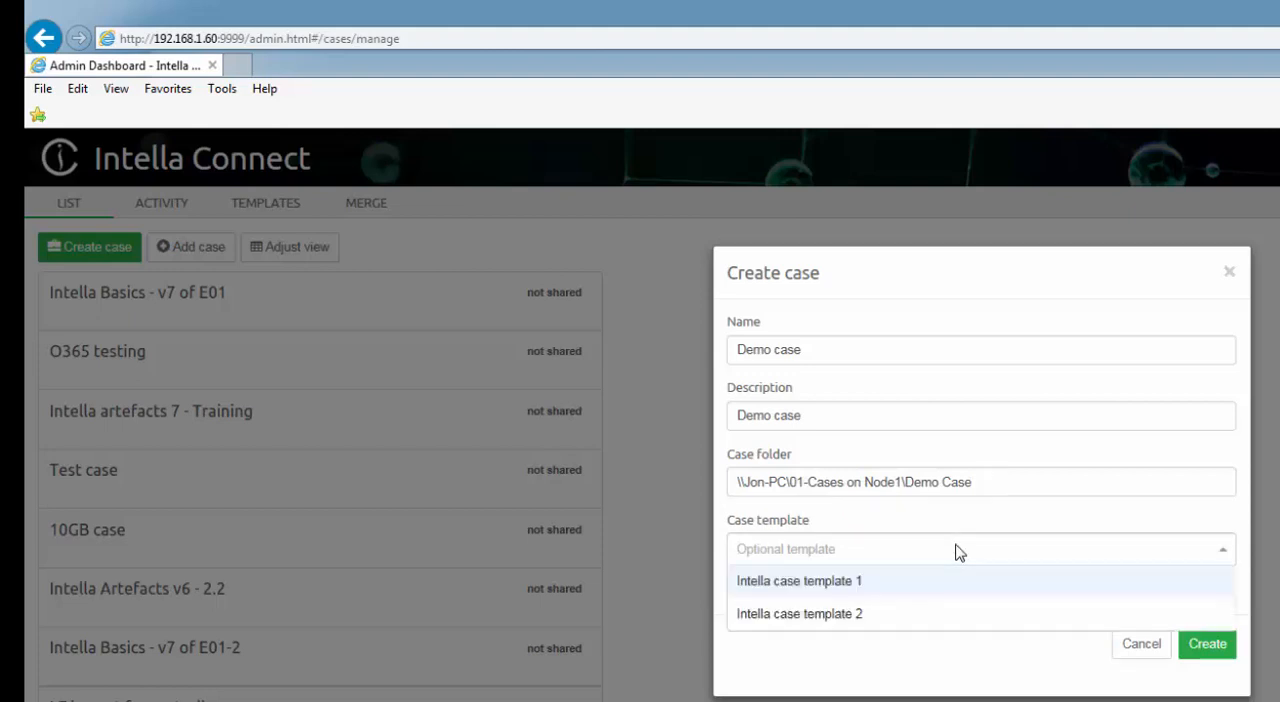
pyautogui.click(953, 664)
pyautogui.click(738, 594)
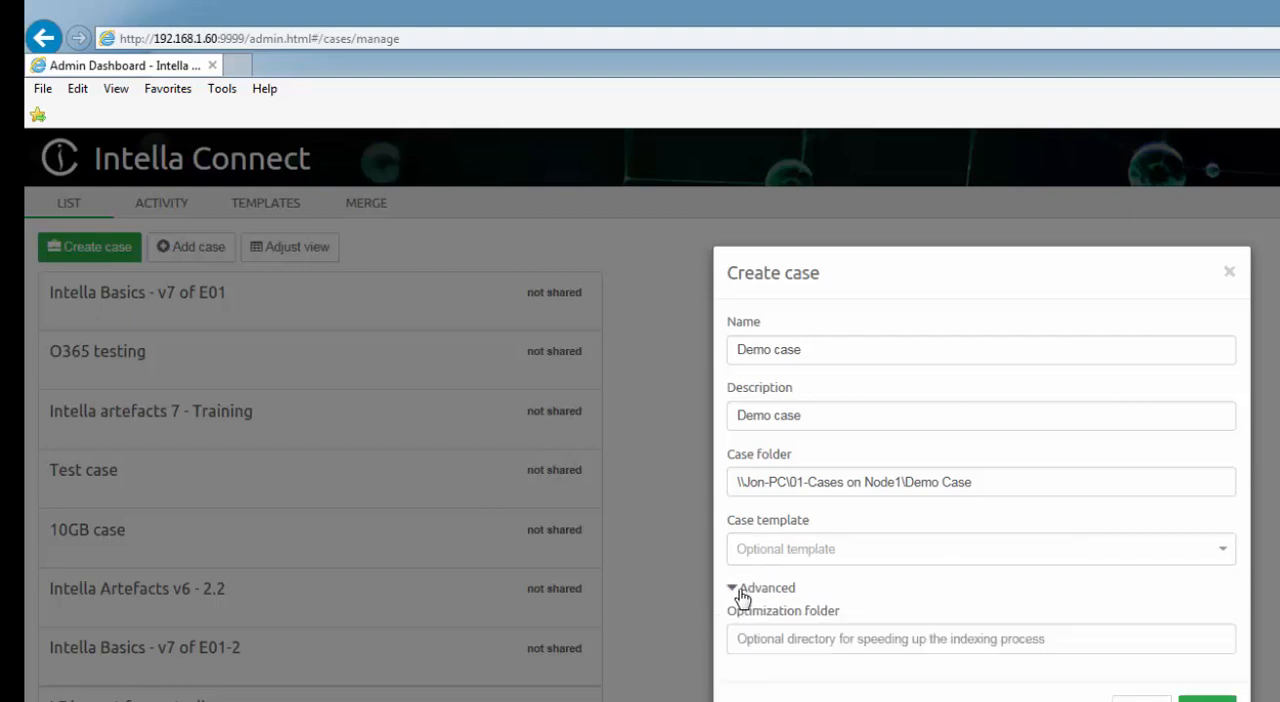
pyautogui.click(771, 638)
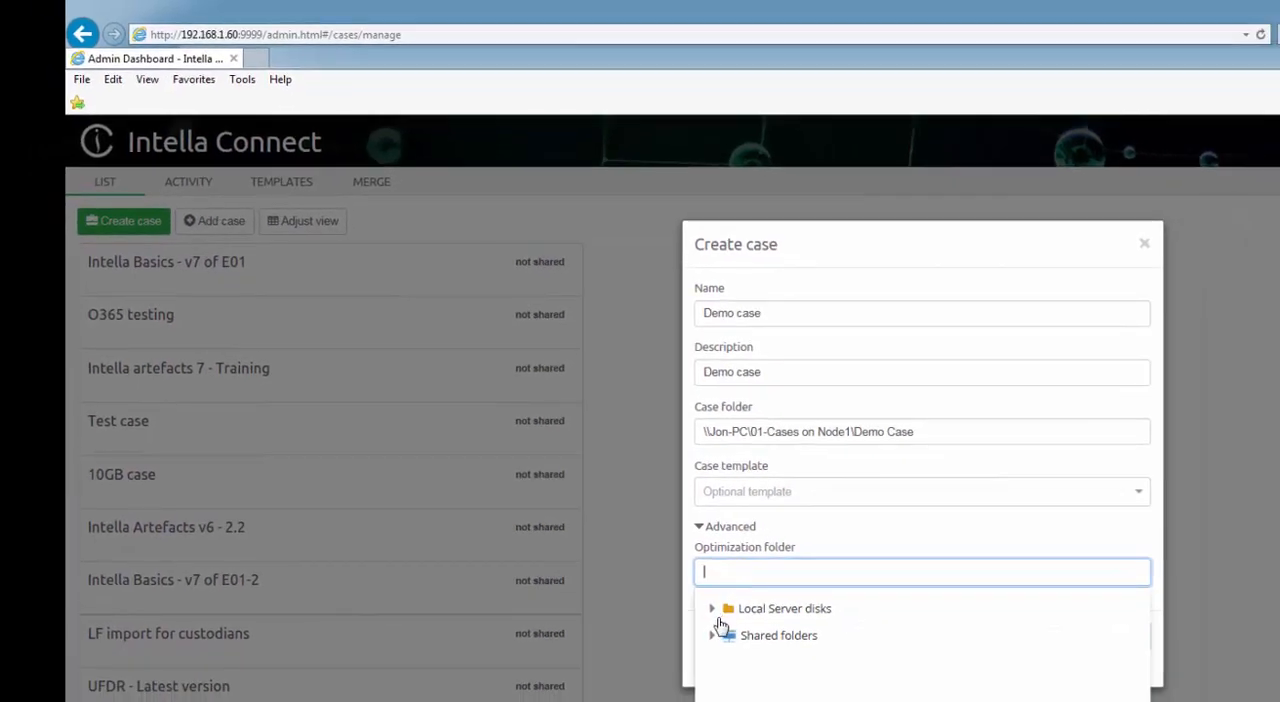
pyautogui.click(713, 637)
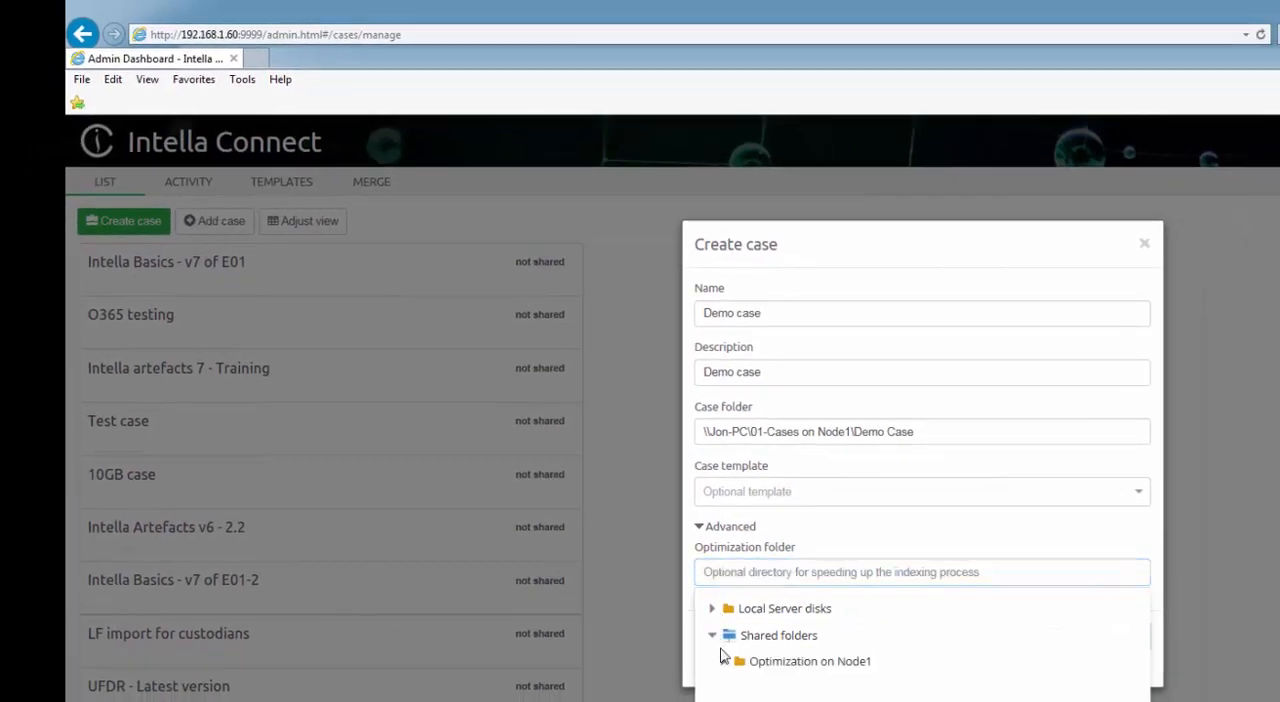
pyautogui.click(759, 665)
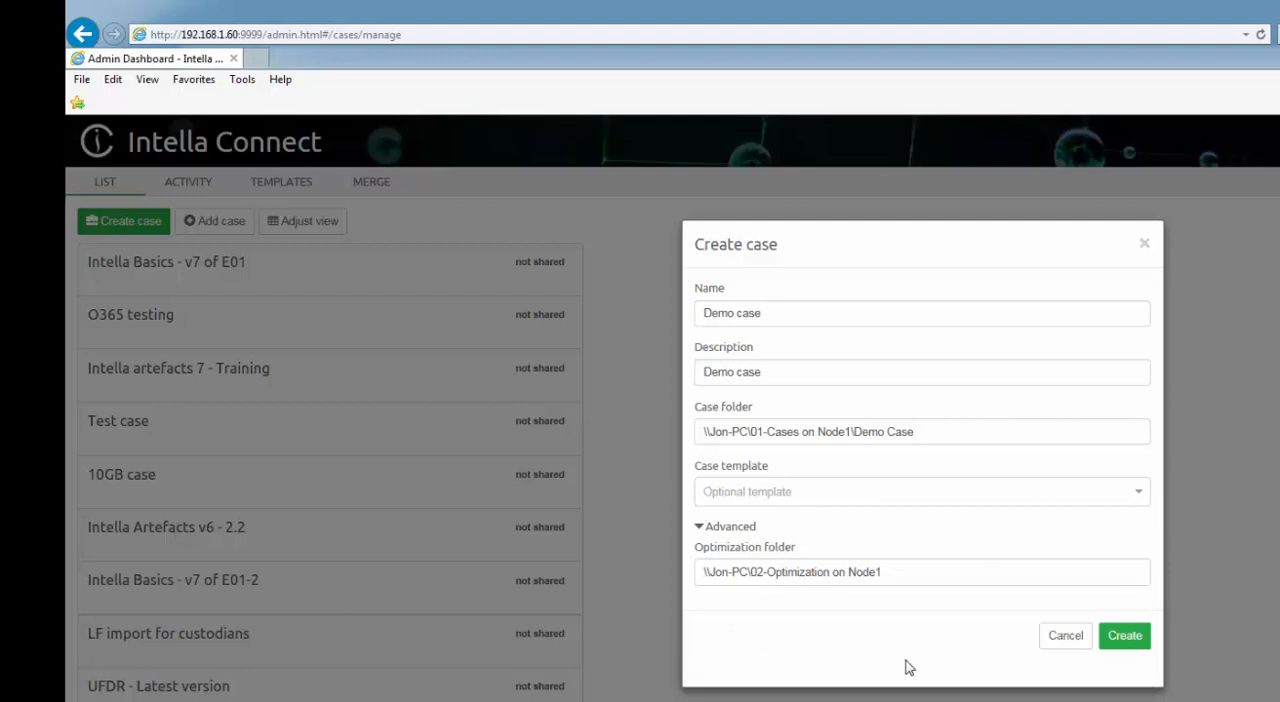
pyautogui.click(1125, 637)
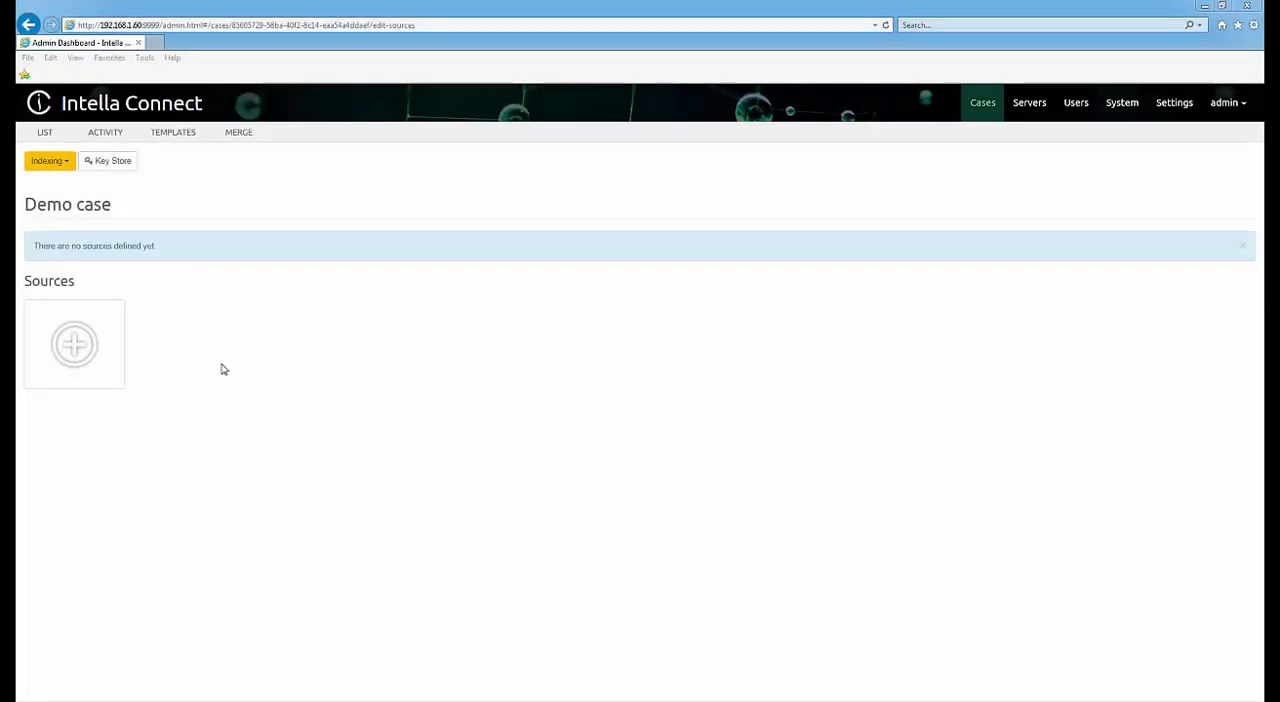
# Add a File or folder source to the case, using the PST file folder in the shared Sources on Node1.
pyautogui.click(89, 357)
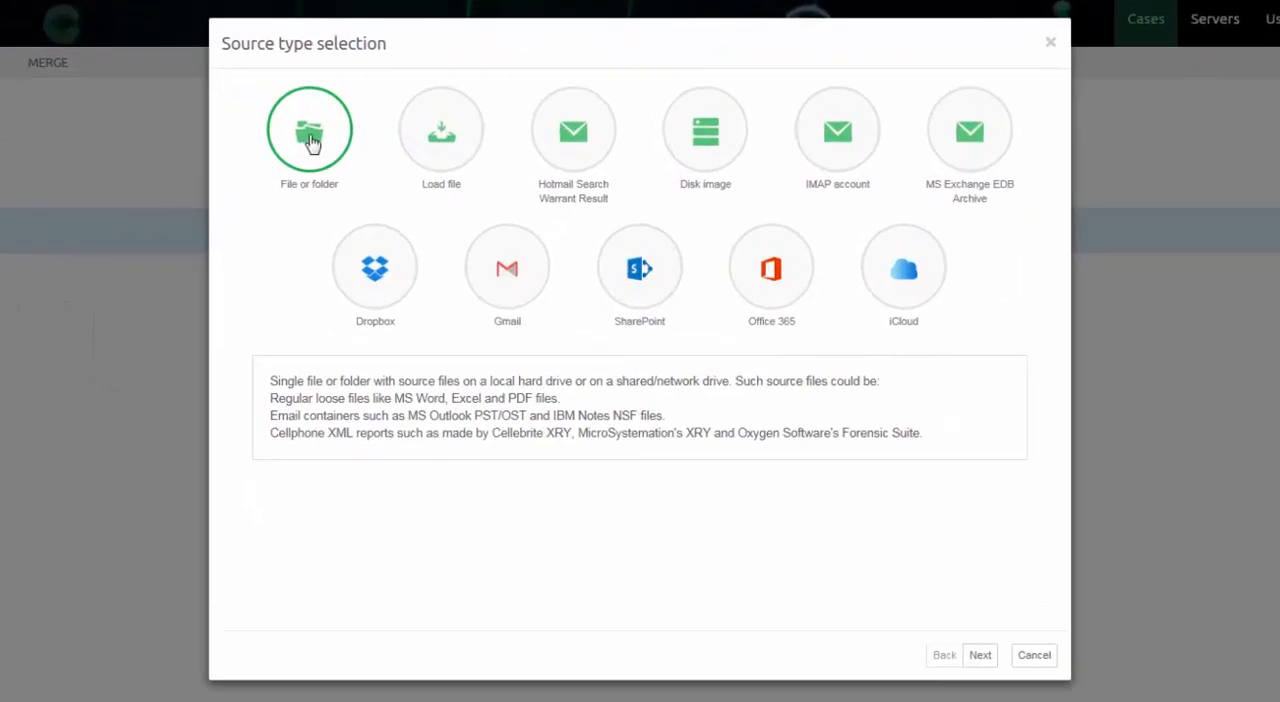
pyautogui.click(980, 656)
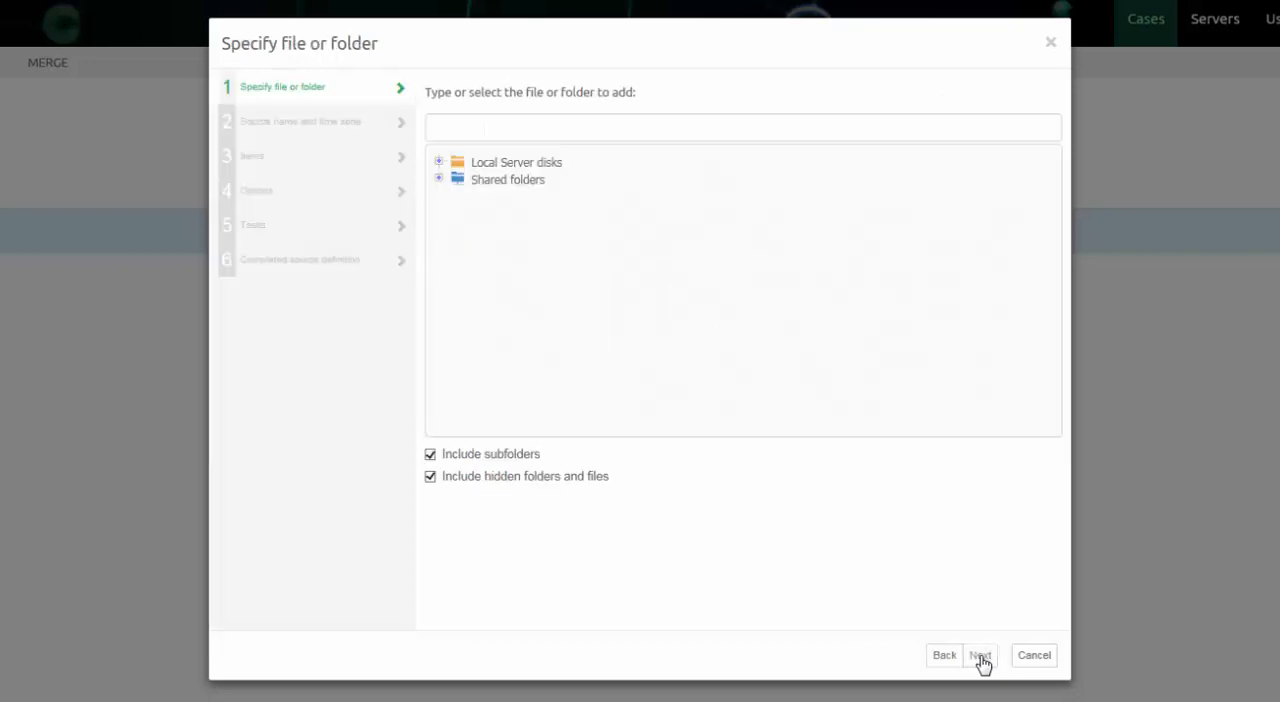
pyautogui.click(438, 178)
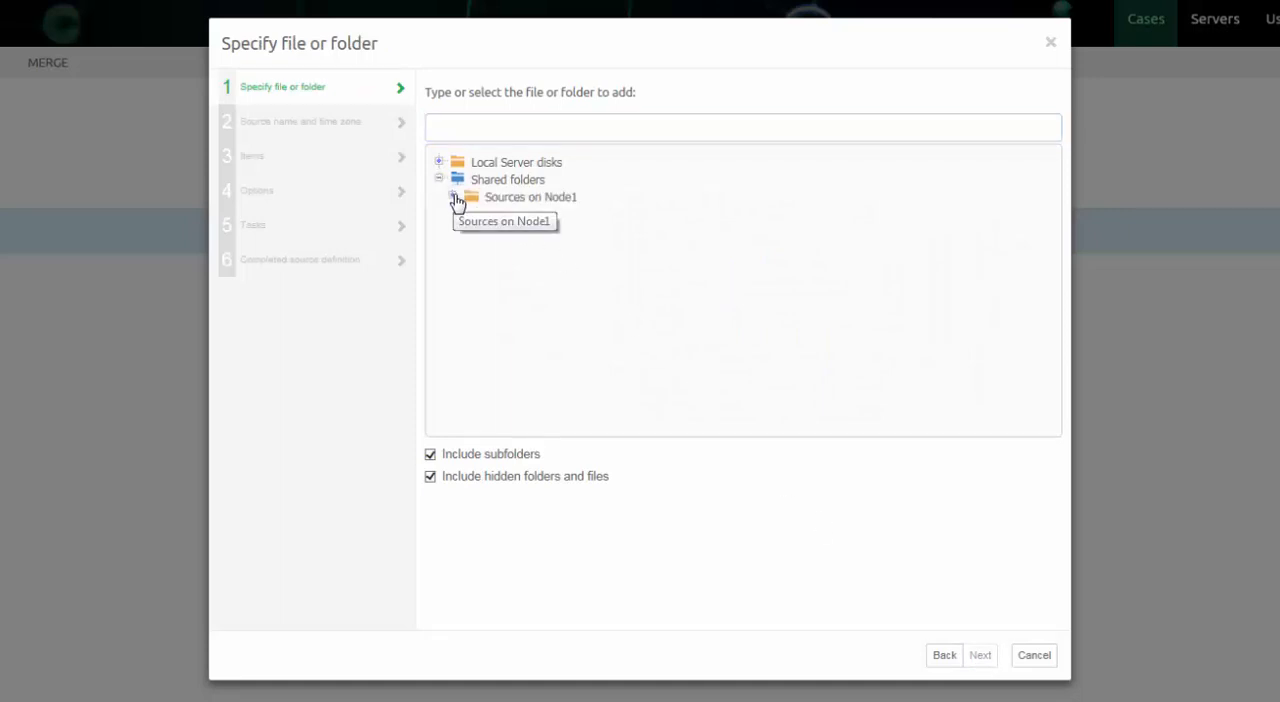
pyautogui.click(455, 199)
pyautogui.click(490, 215)
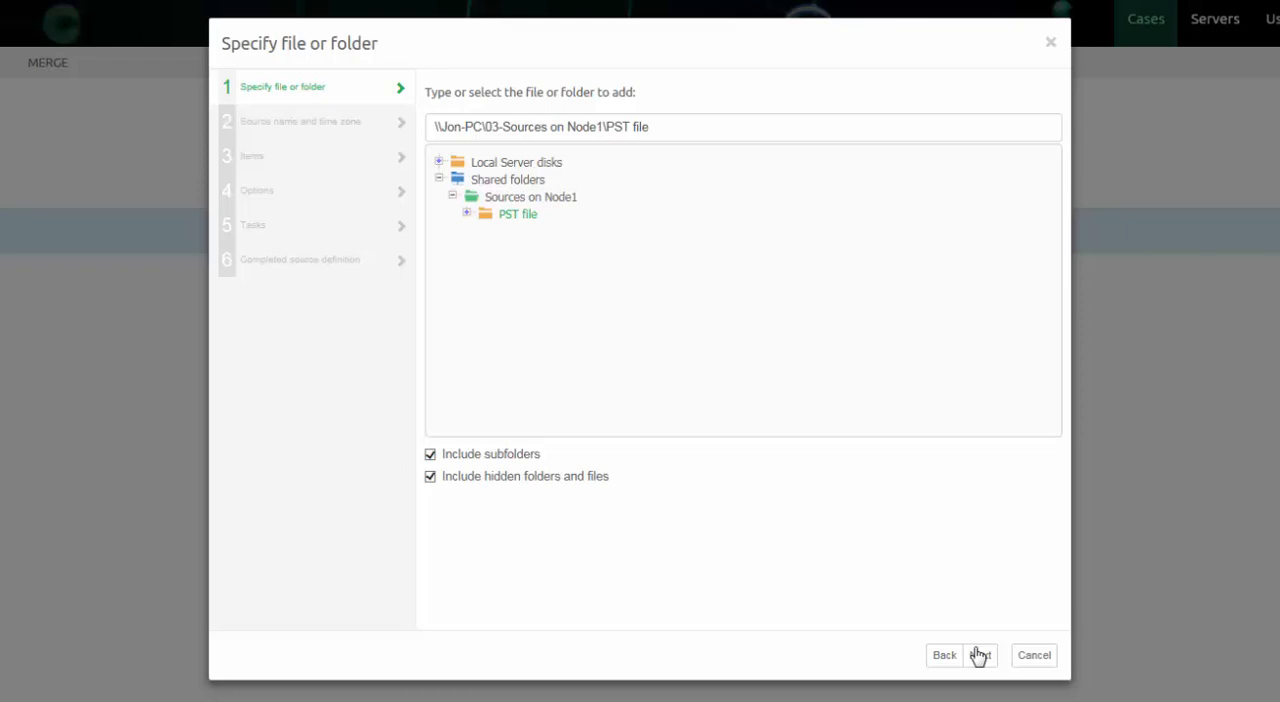
pyautogui.click(979, 655)
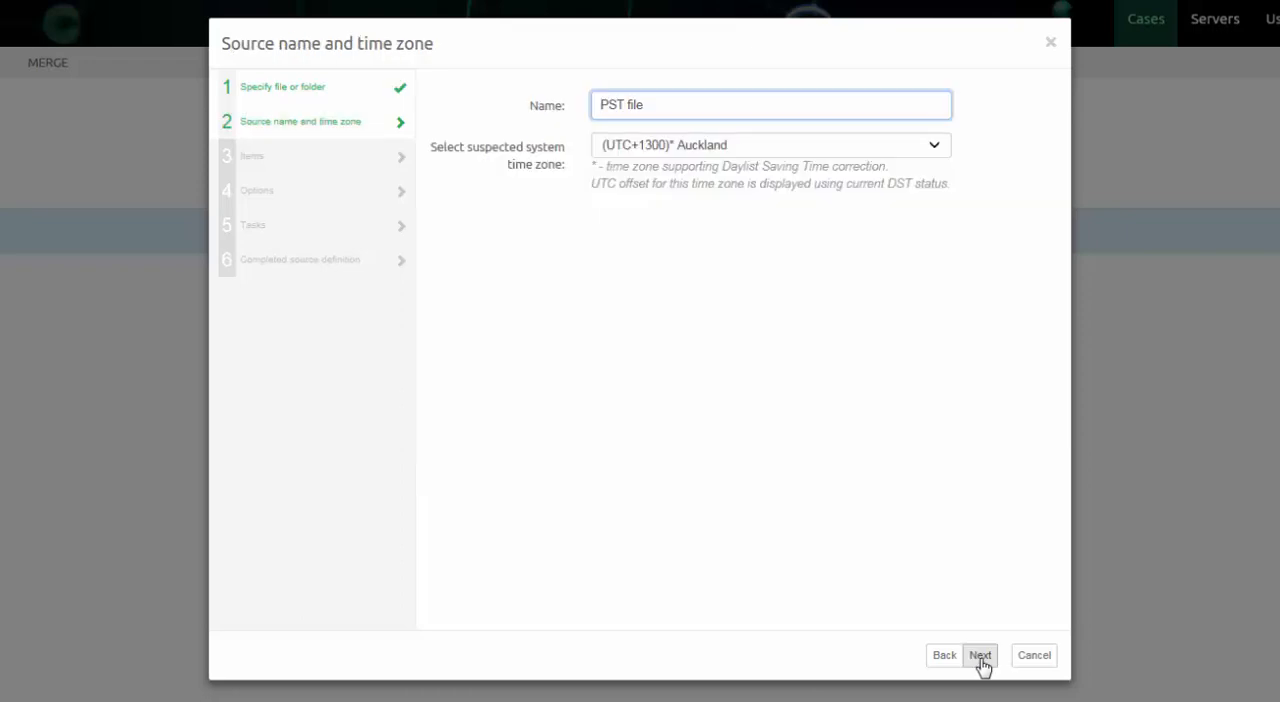
# Choose (UTC+1300) Auckland as the suspected system time zone and accept the source's item indexing settings.
pyautogui.click(938, 150)
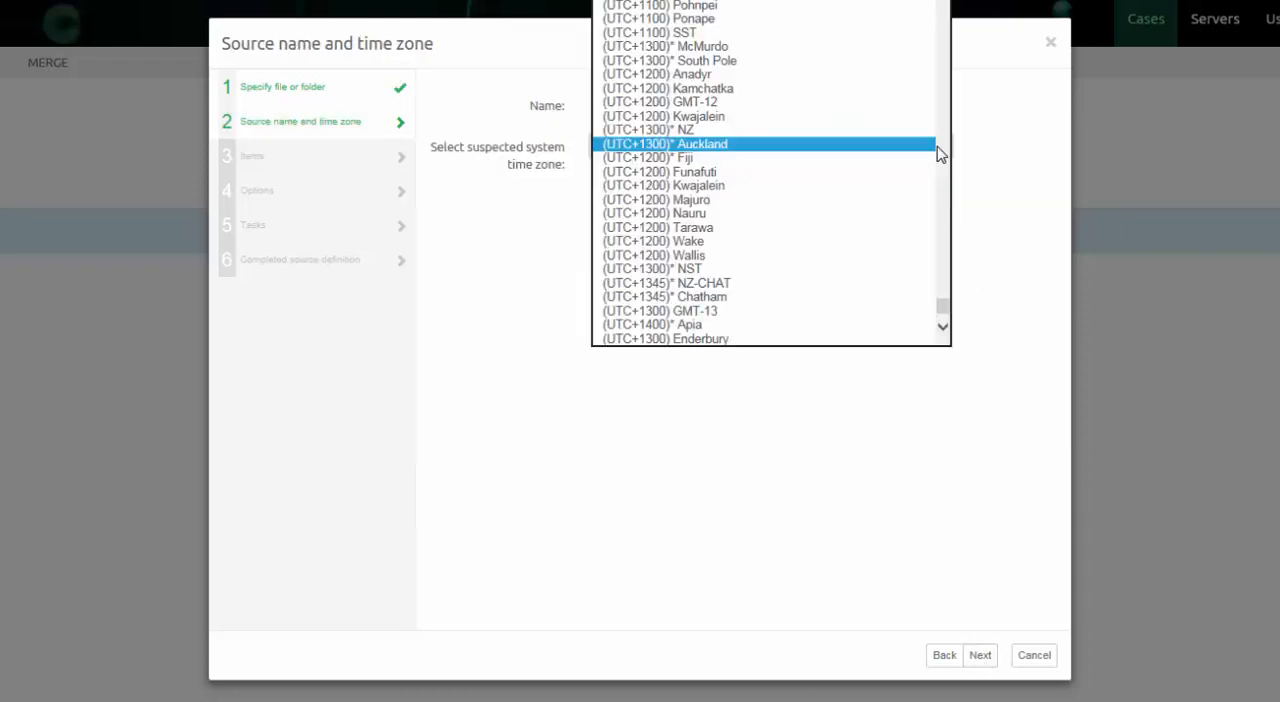
pyautogui.click(922, 146)
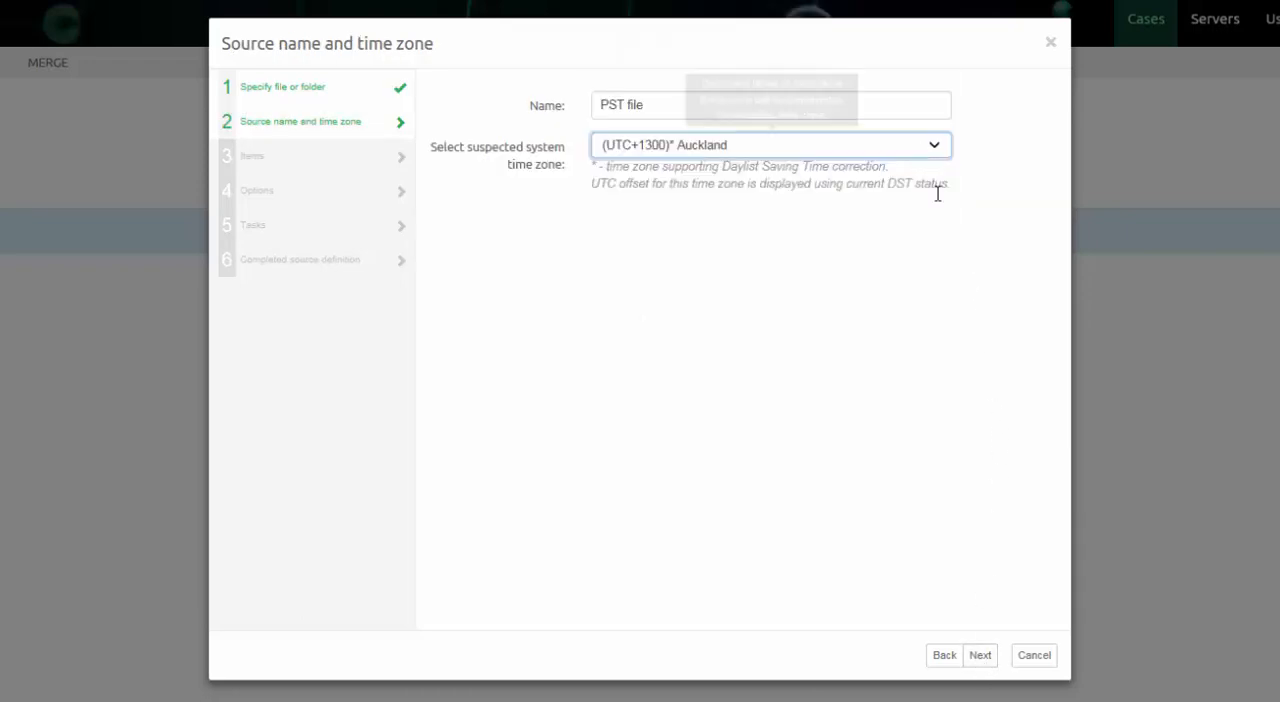
pyautogui.click(980, 656)
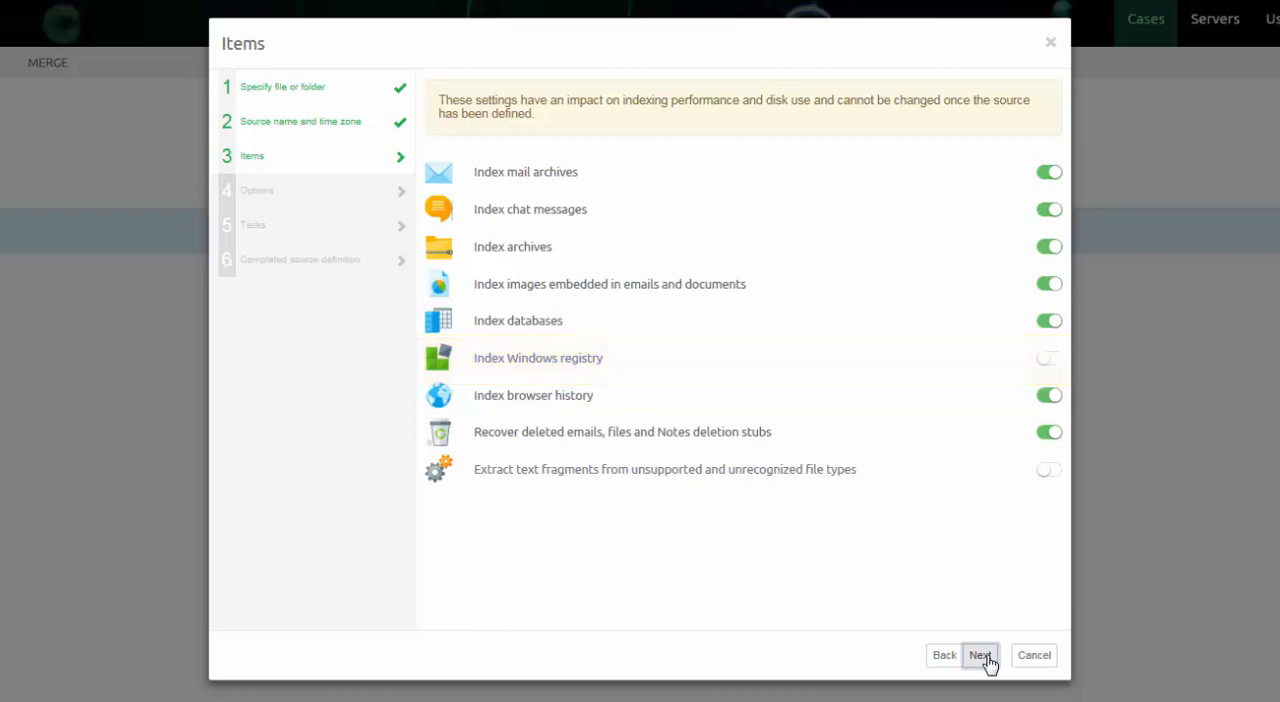
pyautogui.click(980, 656)
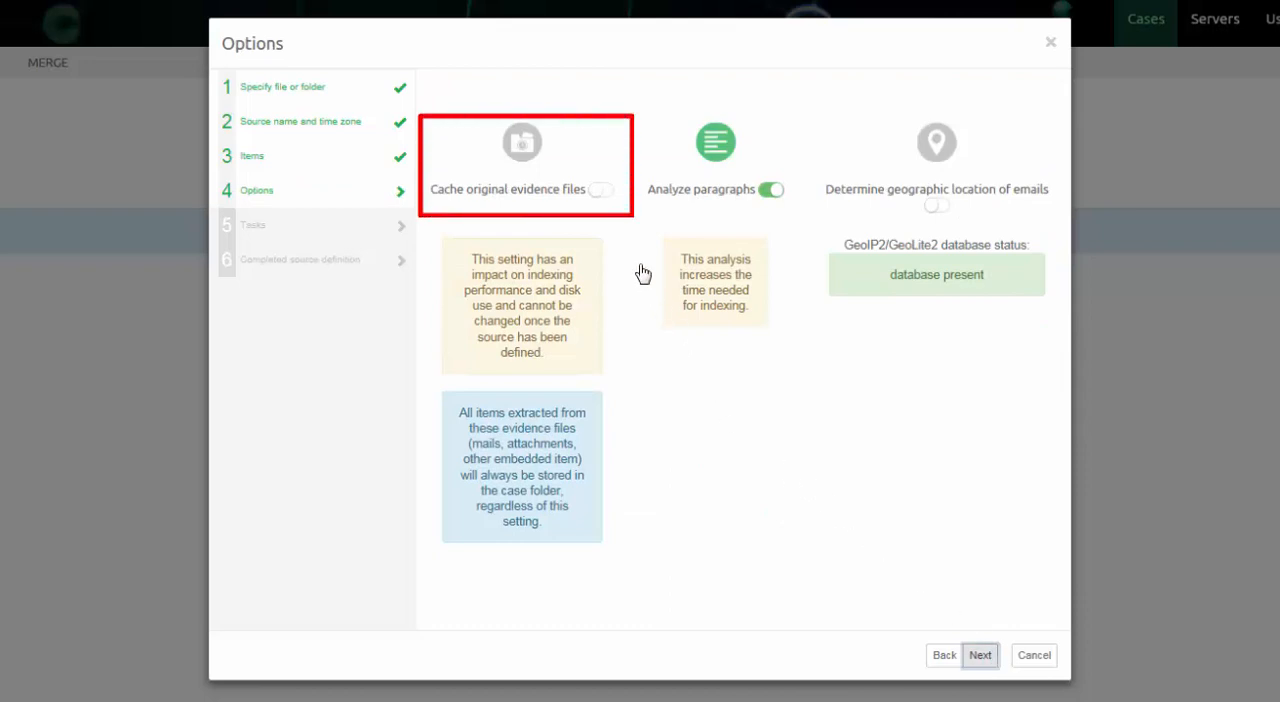
# Enable caching of original evidence files and determining the geographic location of emails, and continue to the source's tasks.
pyautogui.click(603, 202)
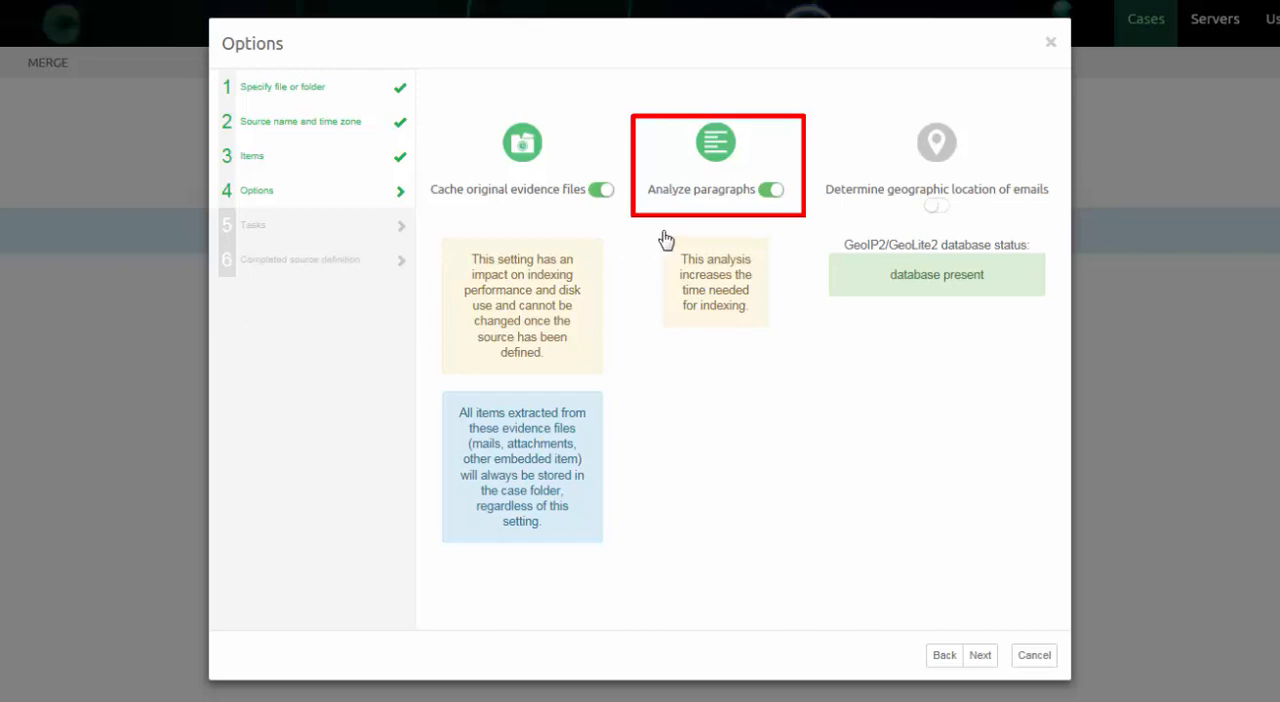
pyautogui.moveTo(917, 211)
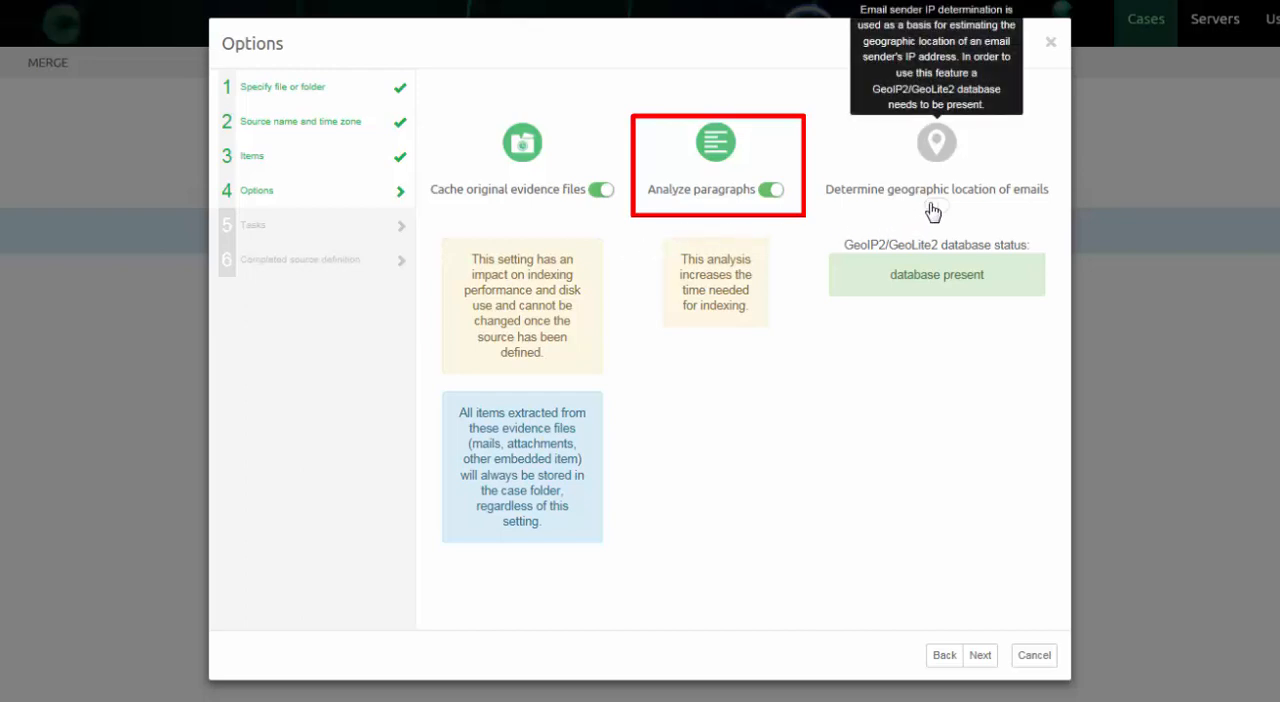
pyautogui.click(932, 205)
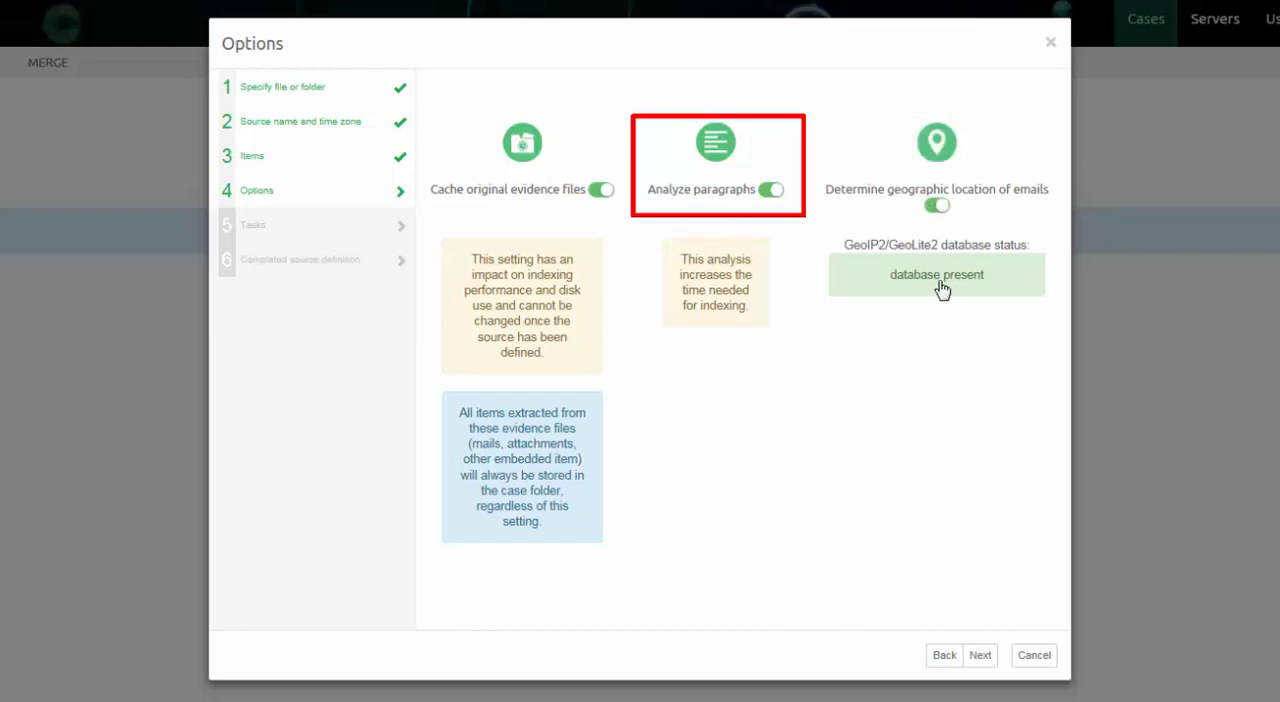
pyautogui.click(980, 656)
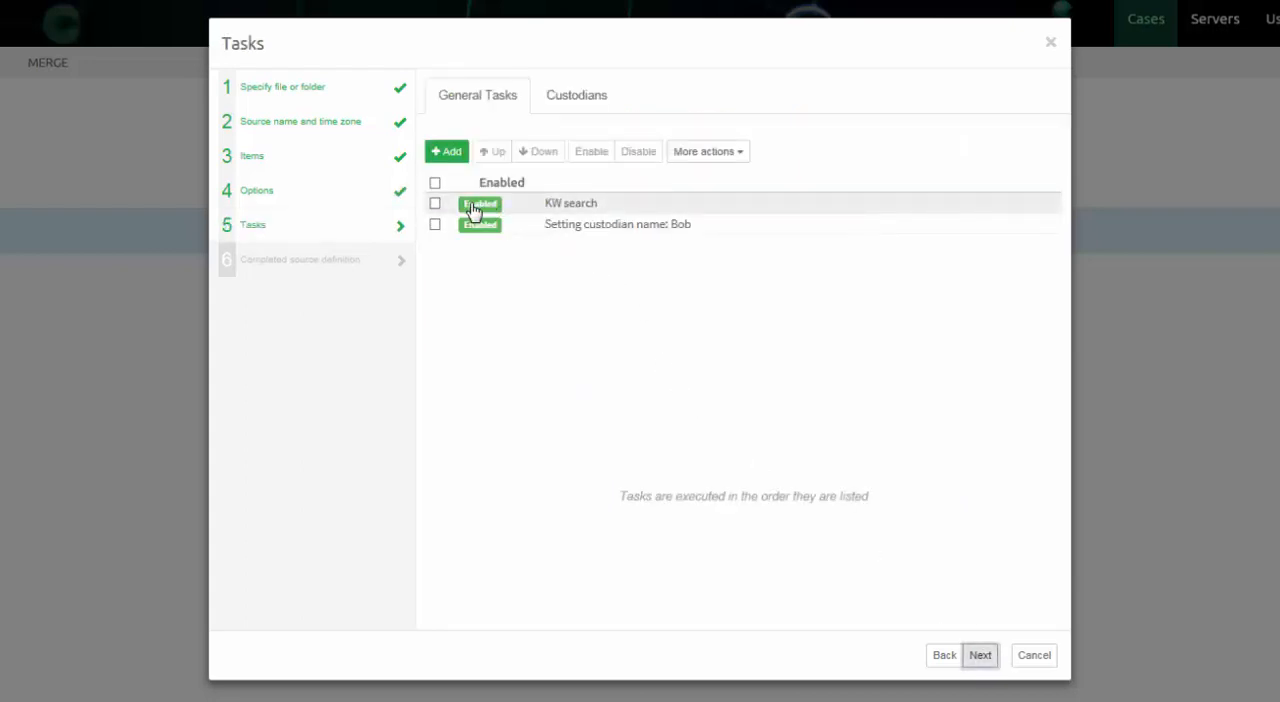
pyautogui.click(434, 205)
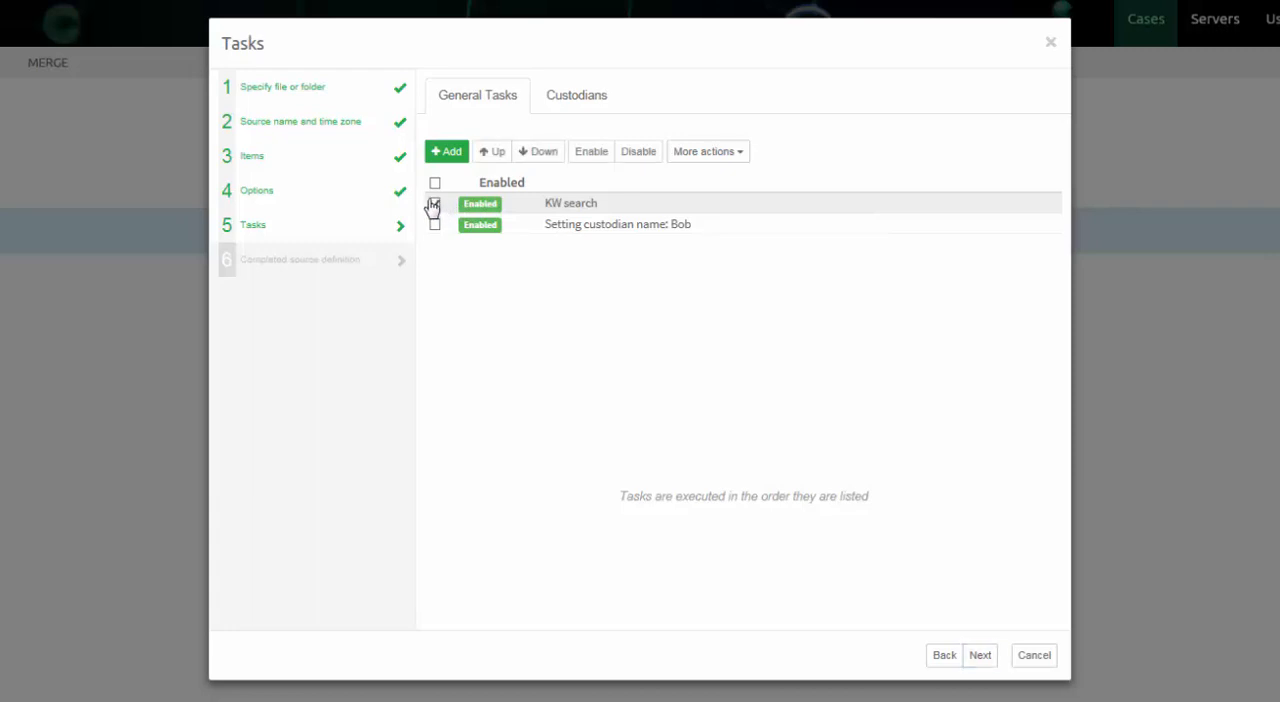
pyautogui.click(734, 157)
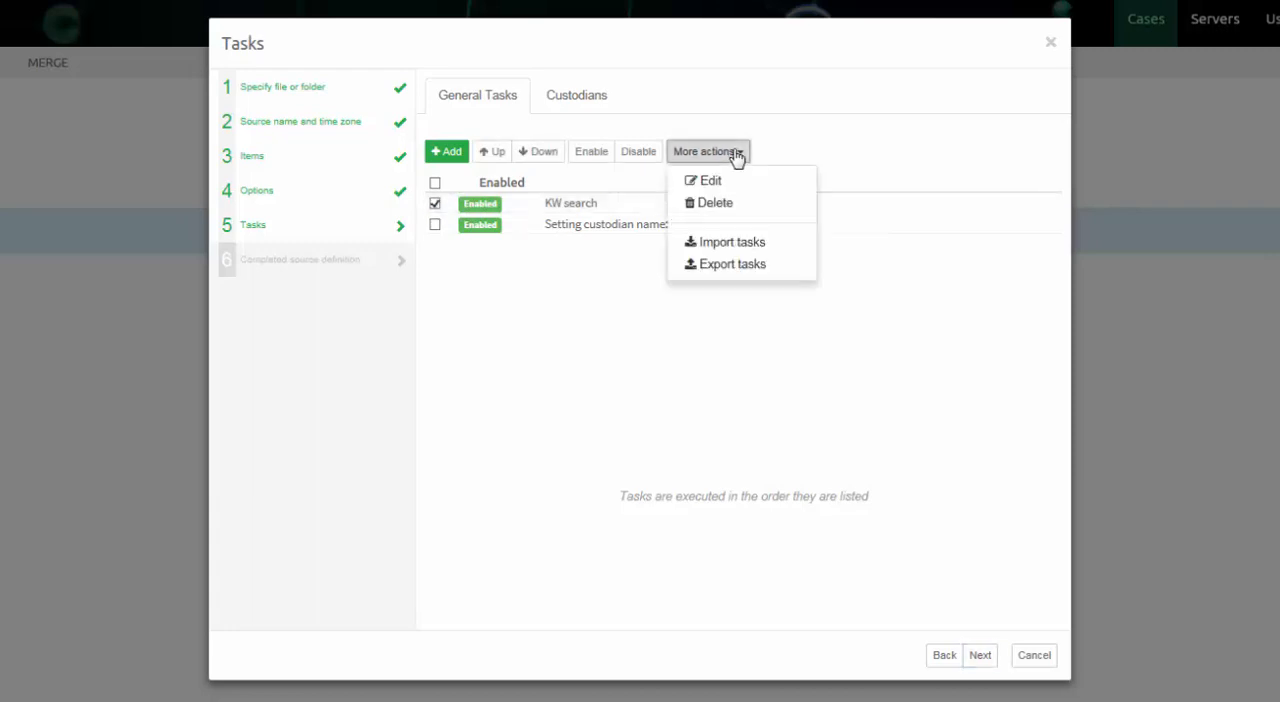
pyautogui.click(710, 181)
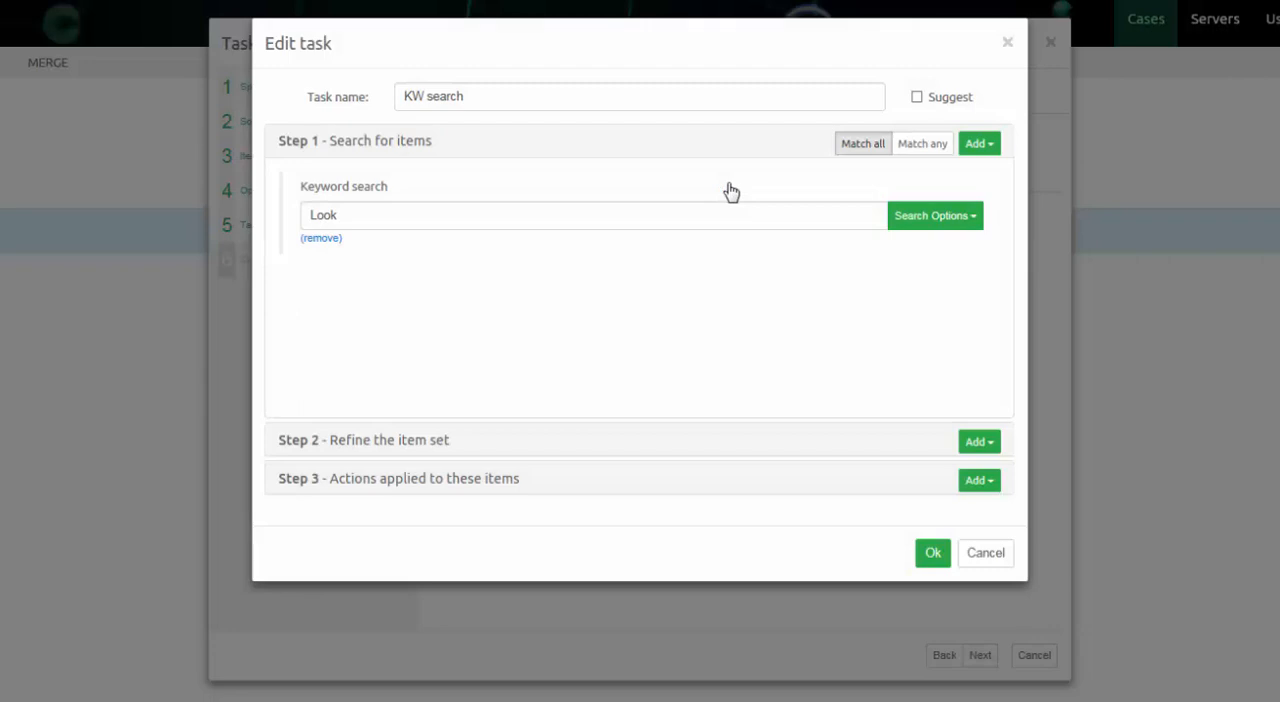
pyautogui.click(976, 482)
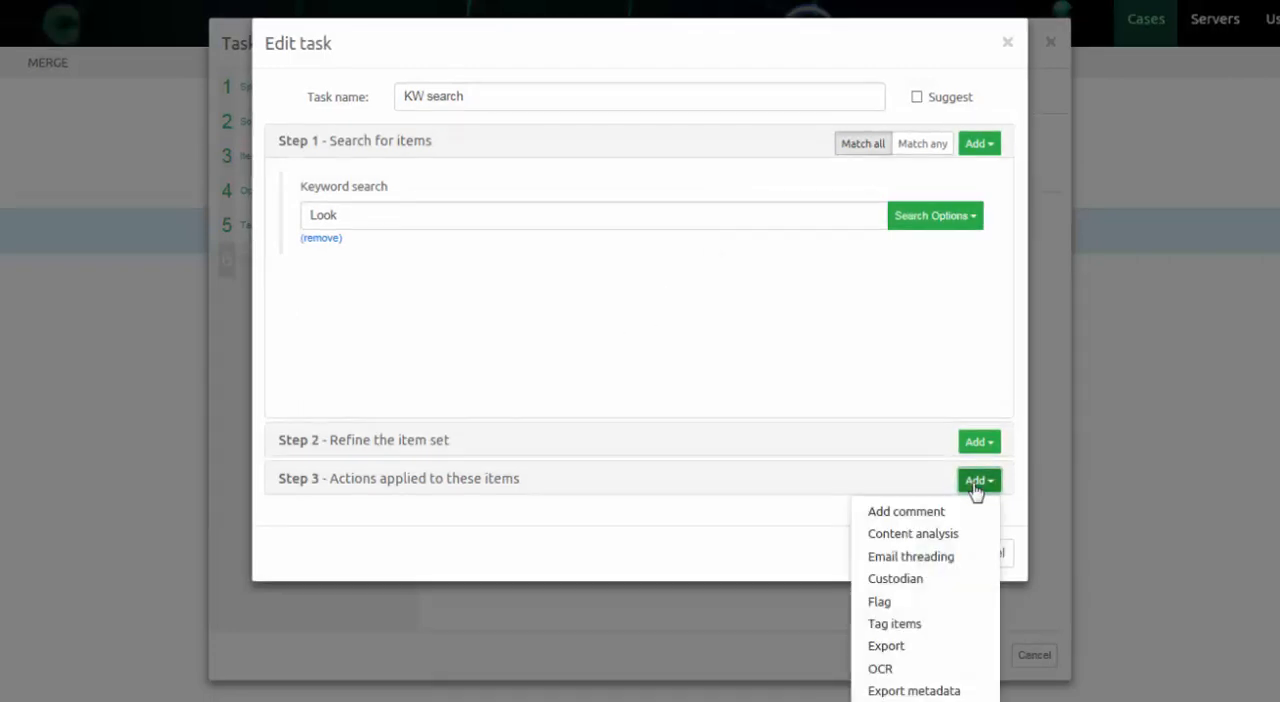
pyautogui.click(894, 624)
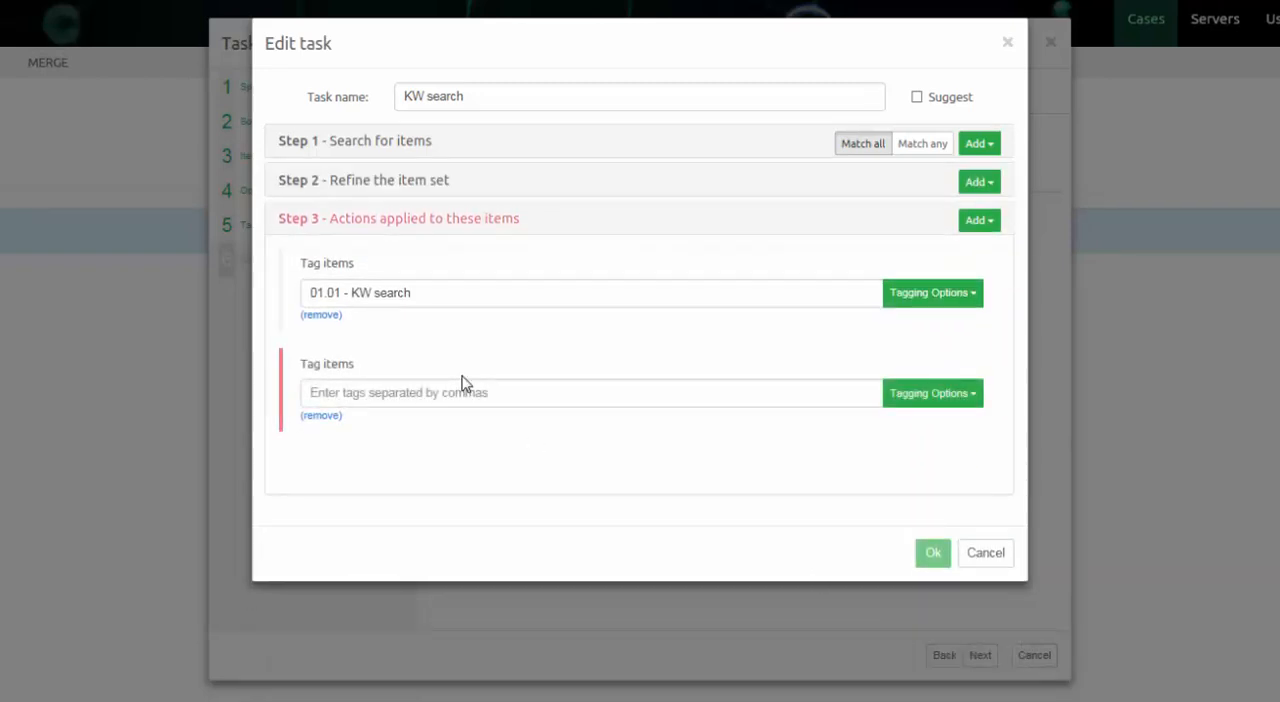
pyautogui.click(987, 566)
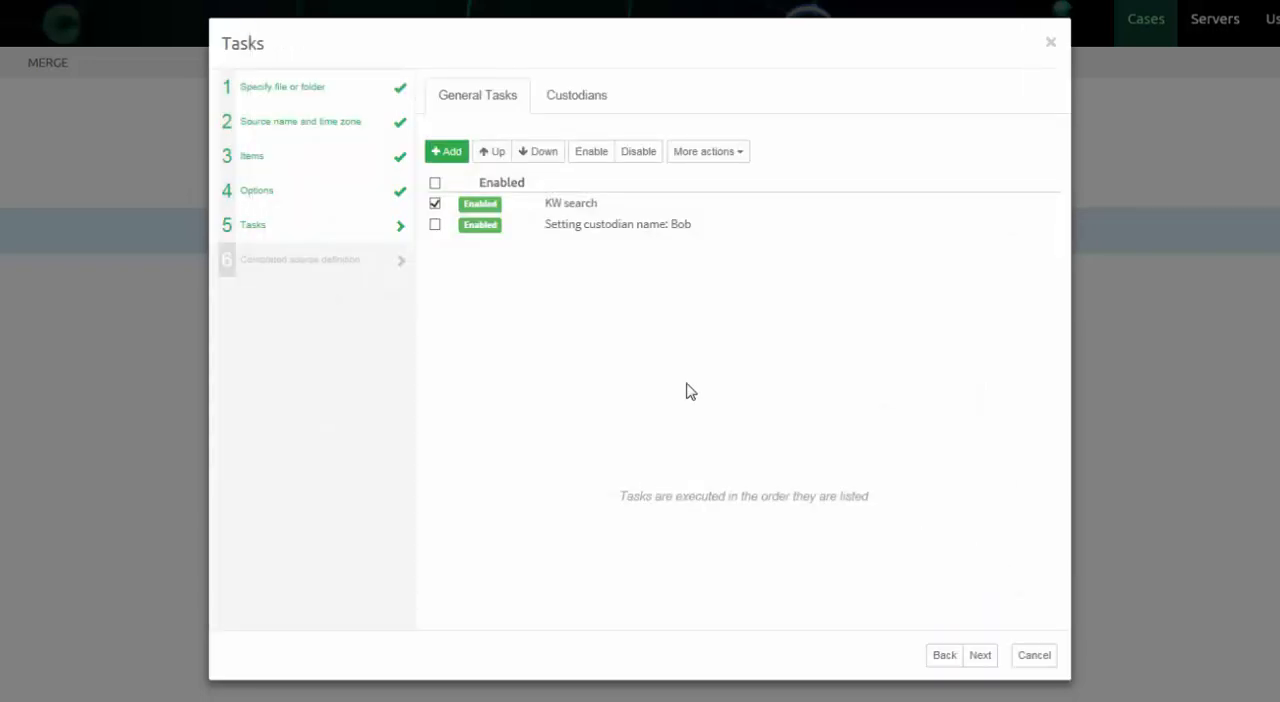
# Select both general tasks, leave the custodian name empty, and continue to the completed source definition.
pyautogui.click(435, 225)
pyautogui.click(566, 96)
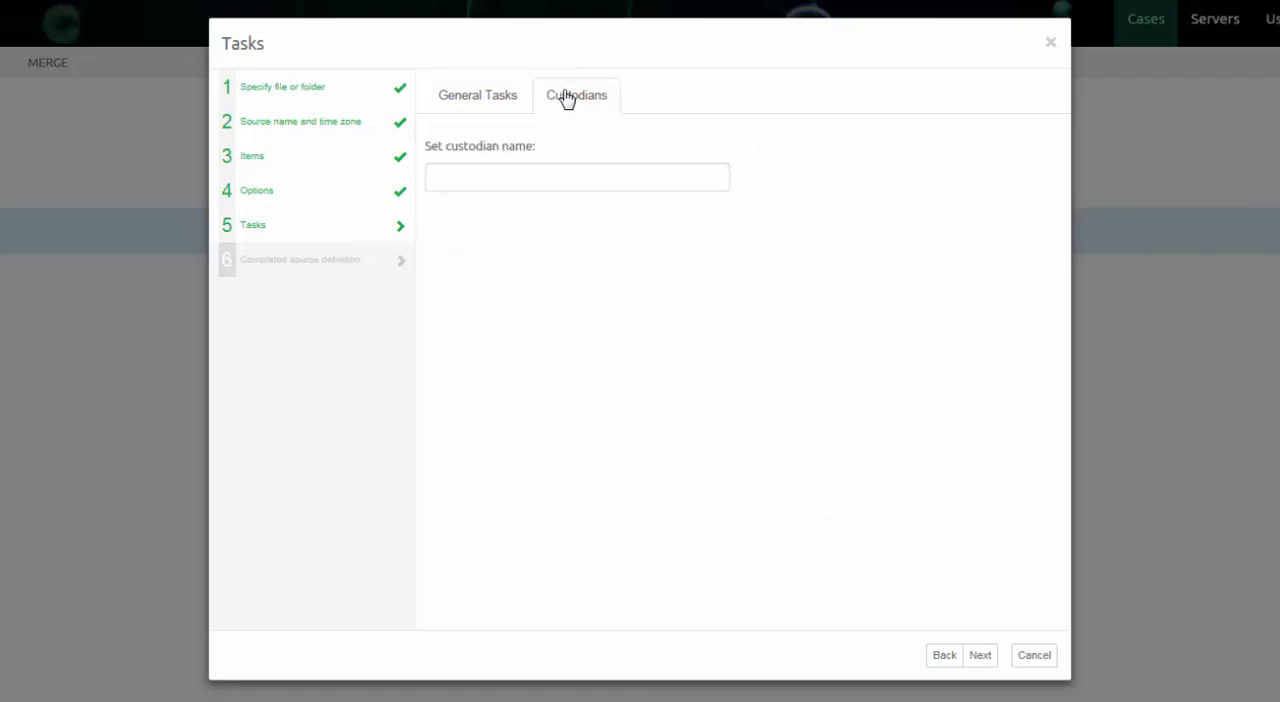
pyautogui.click(480, 102)
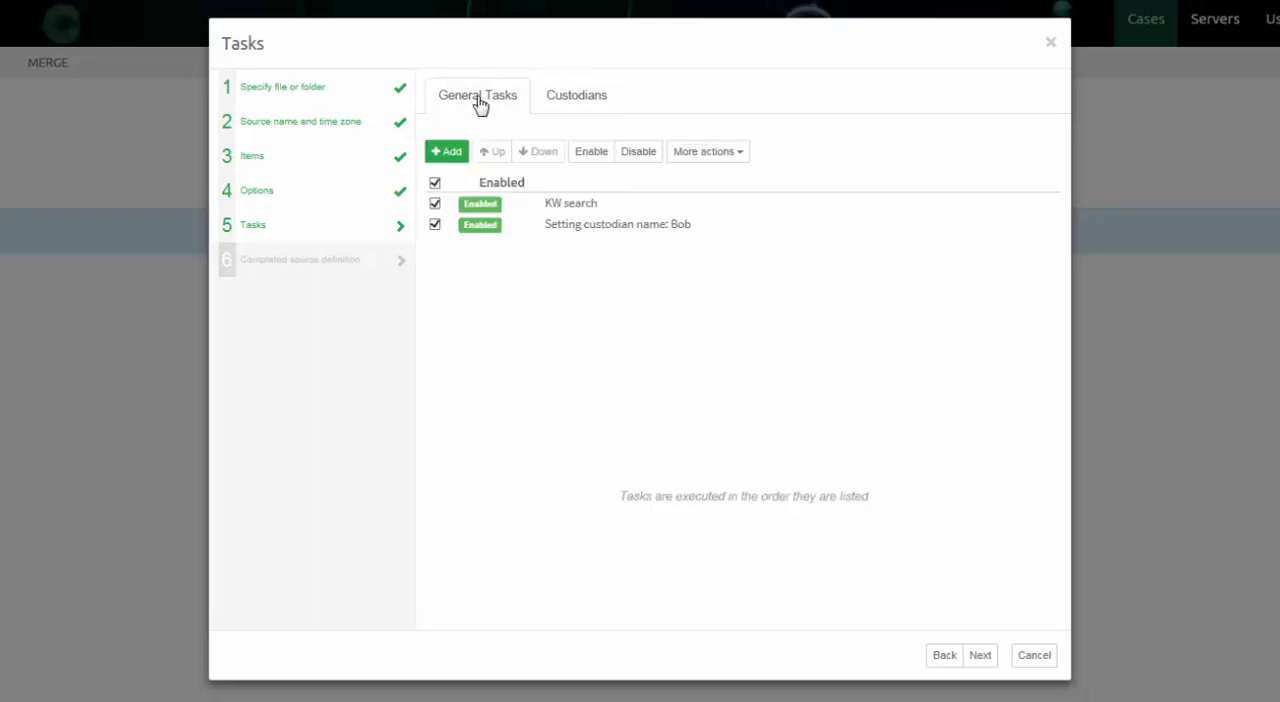
pyautogui.click(980, 657)
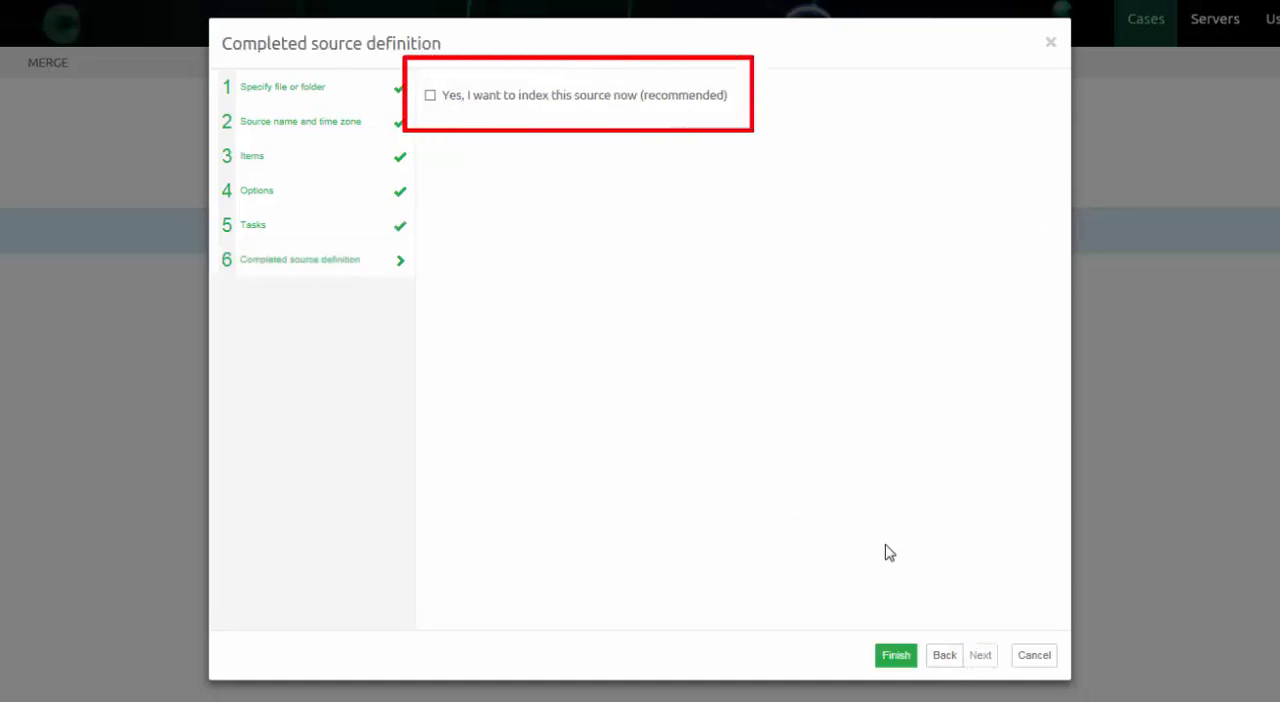
# Finish the source definition with immediate indexing on Node1, and close the case once indexing completes.
pyautogui.click(431, 96)
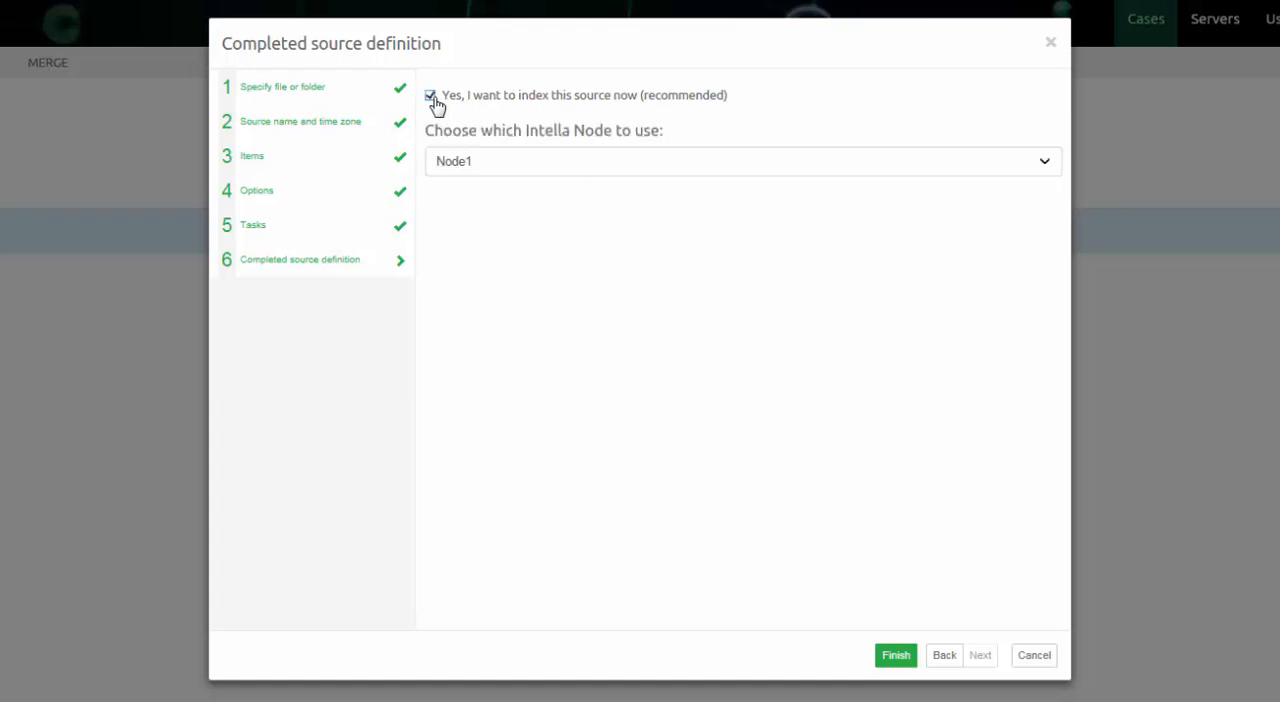
pyautogui.click(1044, 166)
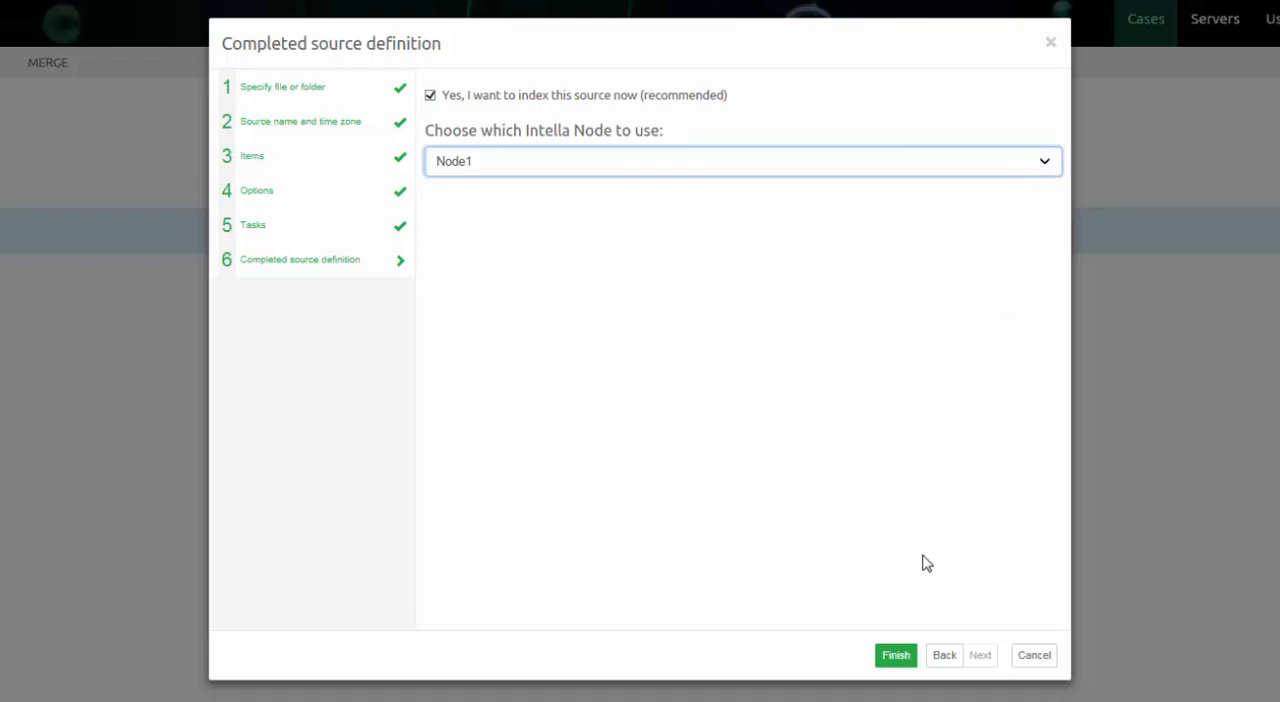
pyautogui.click(897, 660)
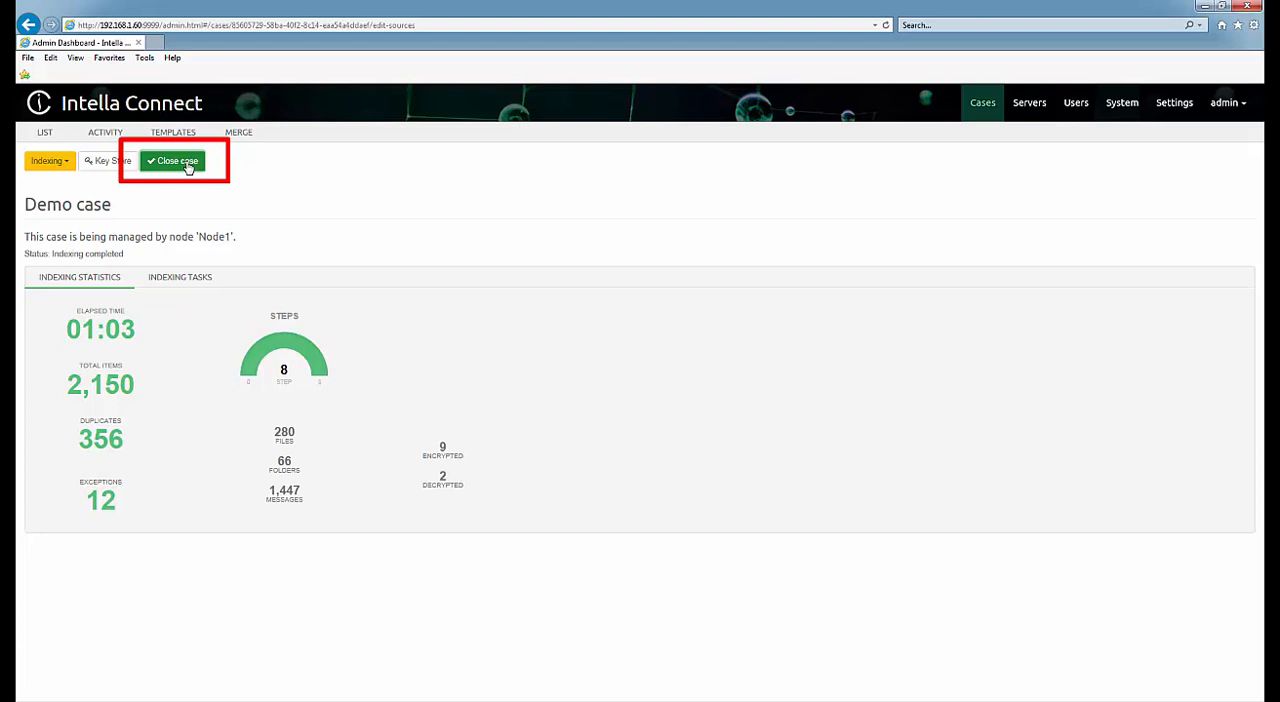
pyautogui.click(187, 164)
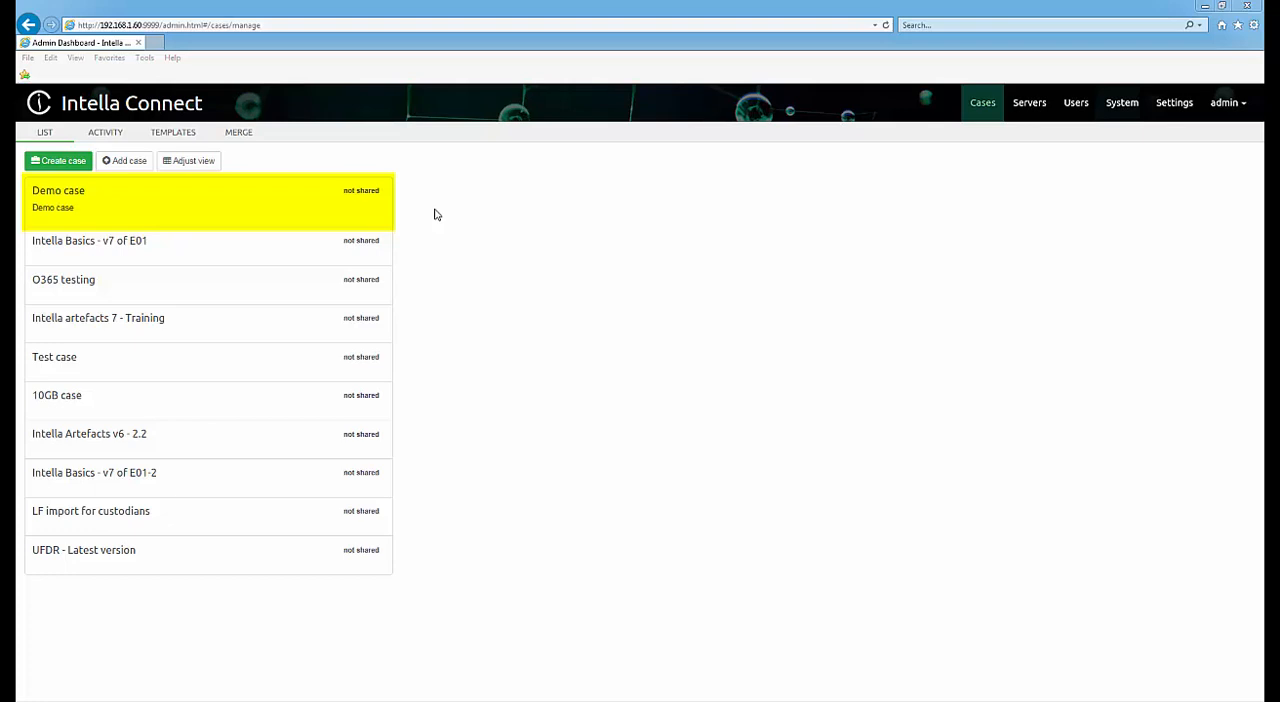
# Open the authorizations of the Demo case and assign the case administrator's user account to the Case Admin role.
pyautogui.click(357, 208)
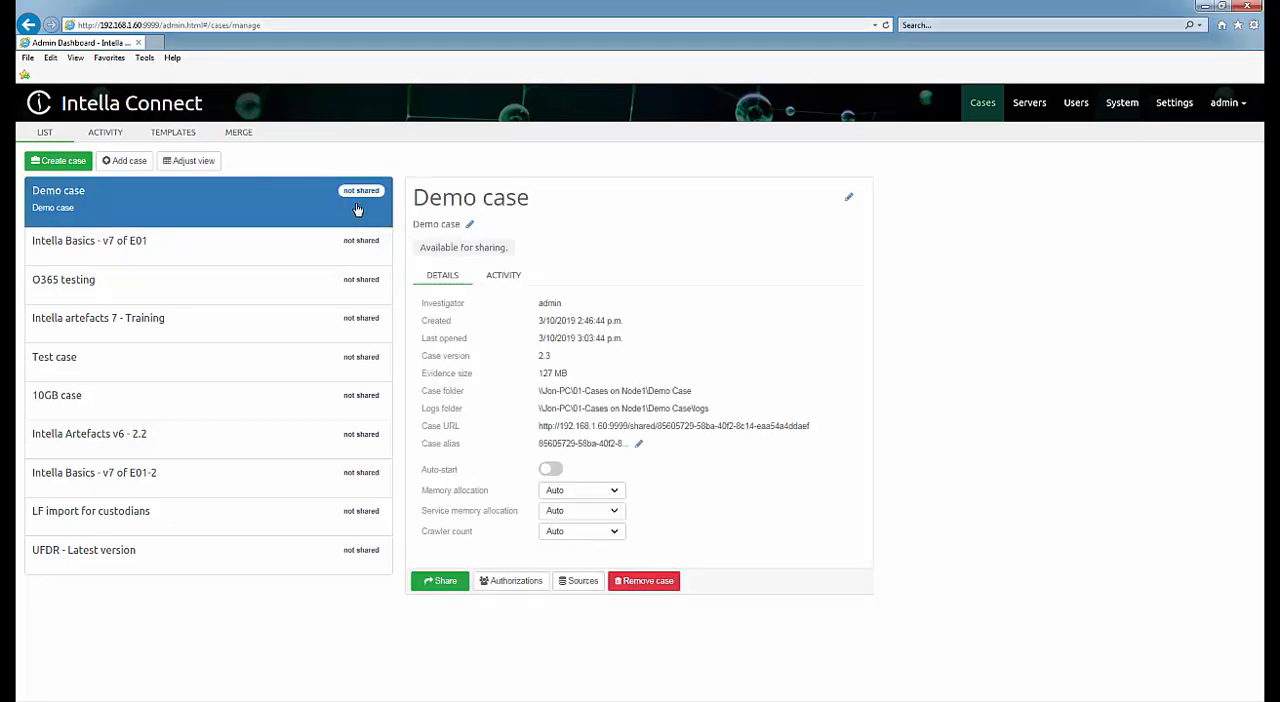
pyautogui.click(492, 582)
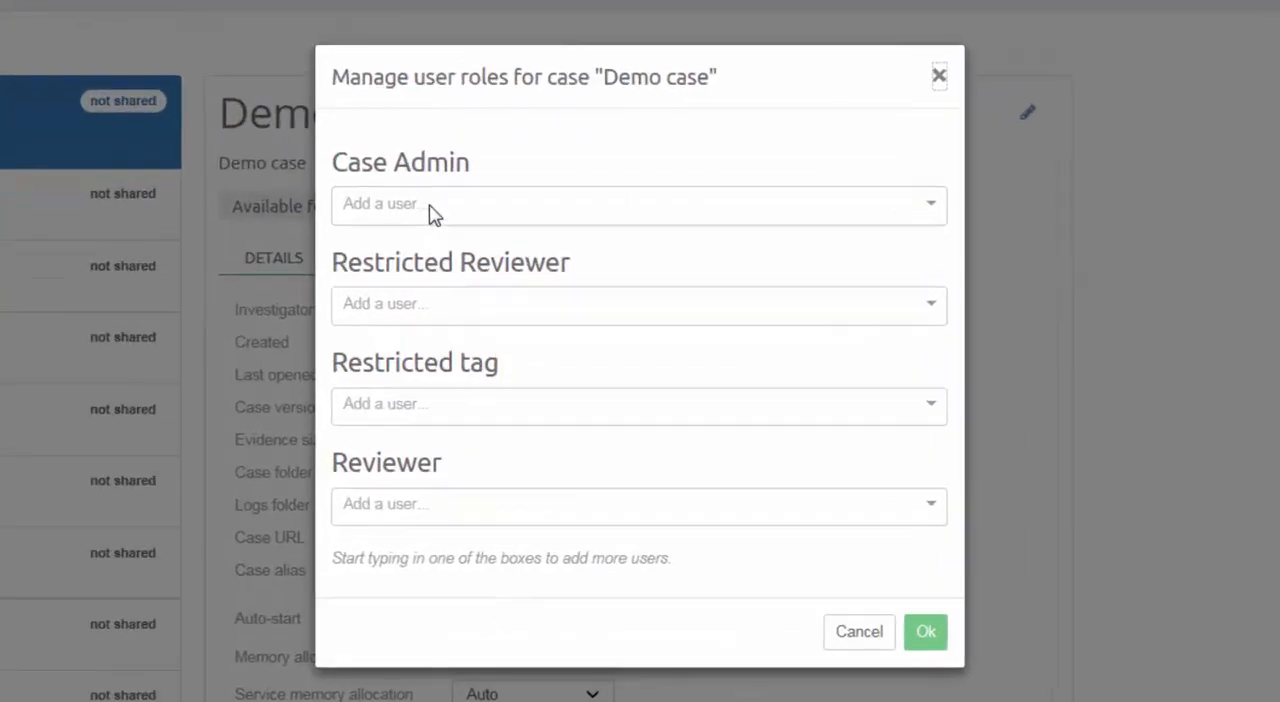
pyautogui.click(433, 210)
pyautogui.write('sam')
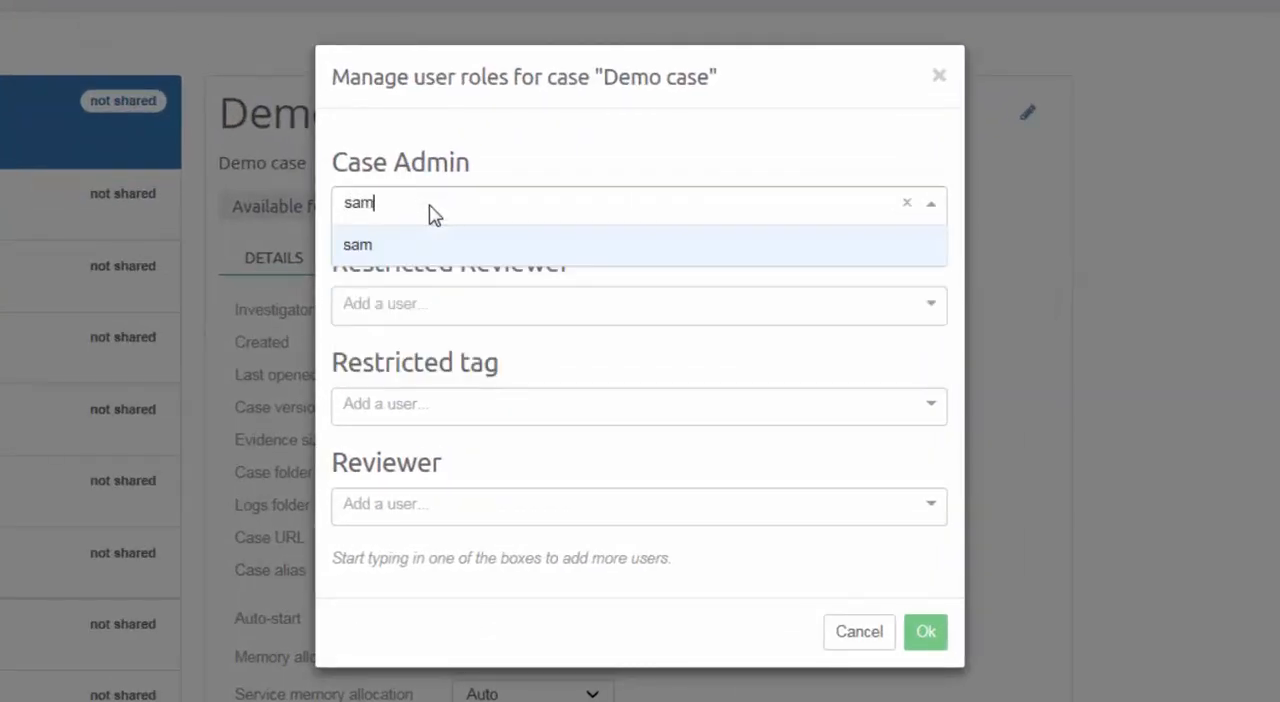
pyautogui.click(438, 255)
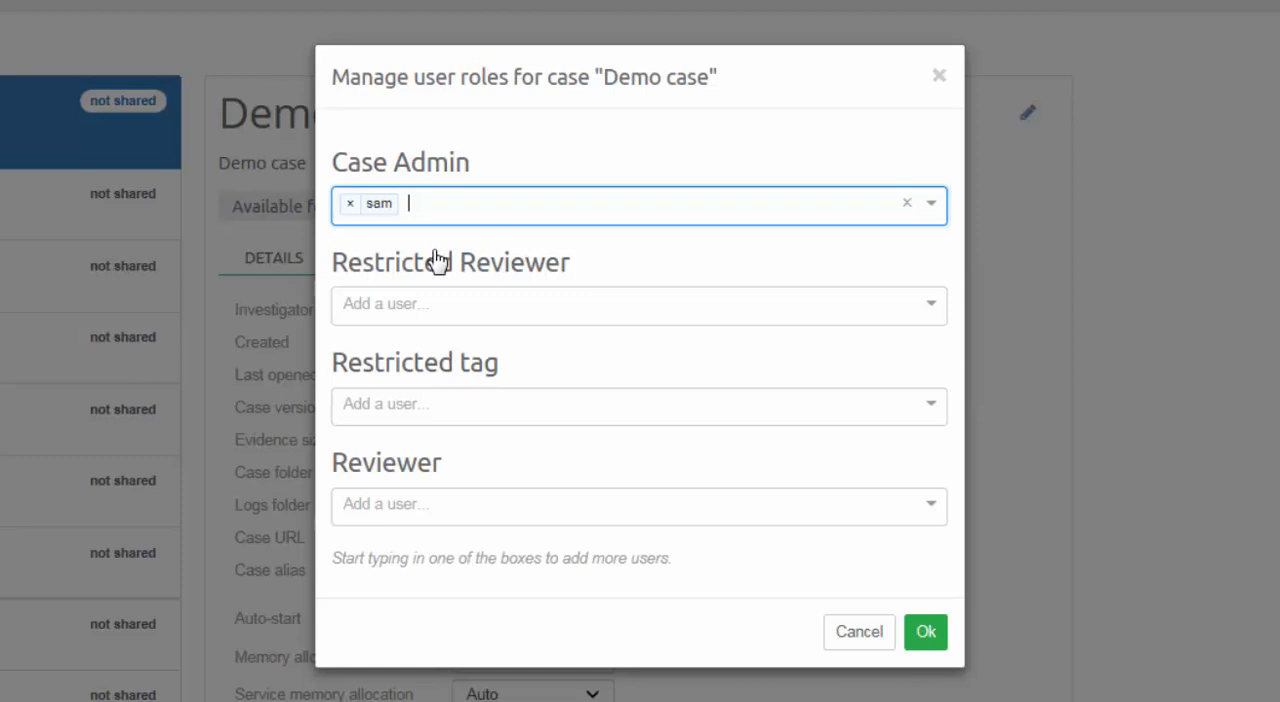
# Assign the reviewer's user account to the Restricted Reviewer role and save the Demo case's user roles.
pyautogui.click(443, 306)
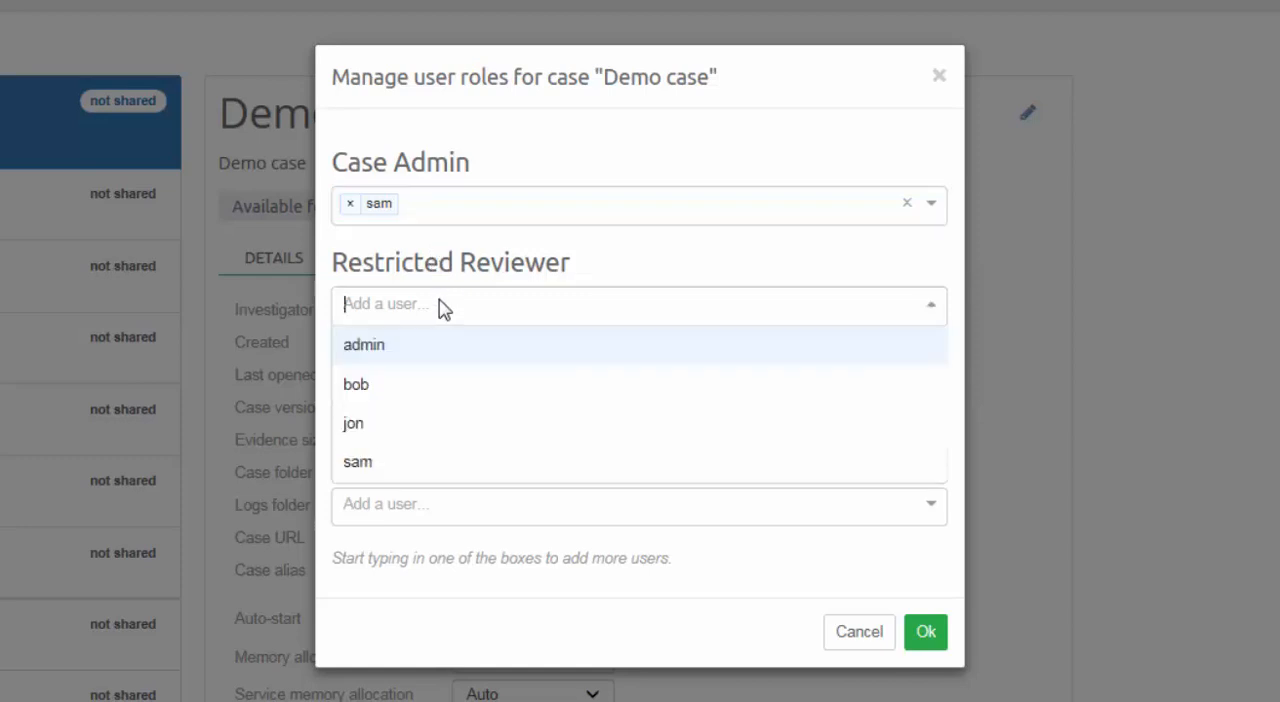
pyautogui.write('bob')
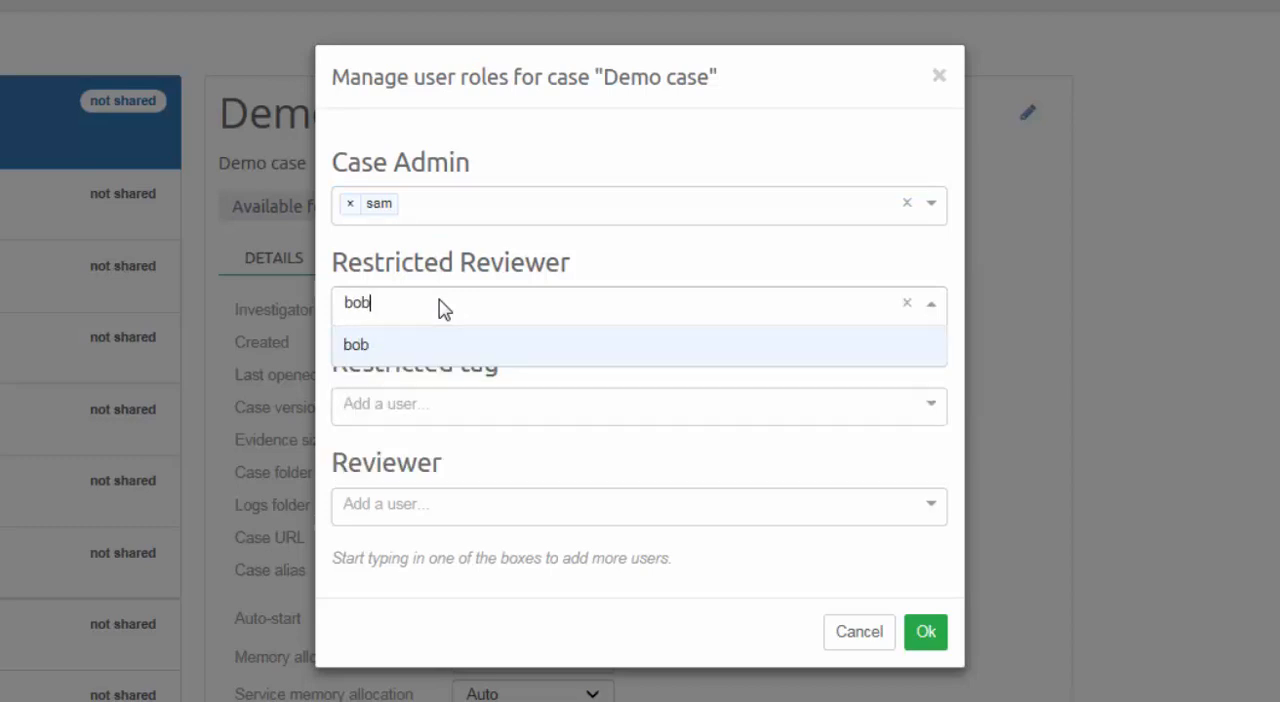
pyautogui.click(430, 352)
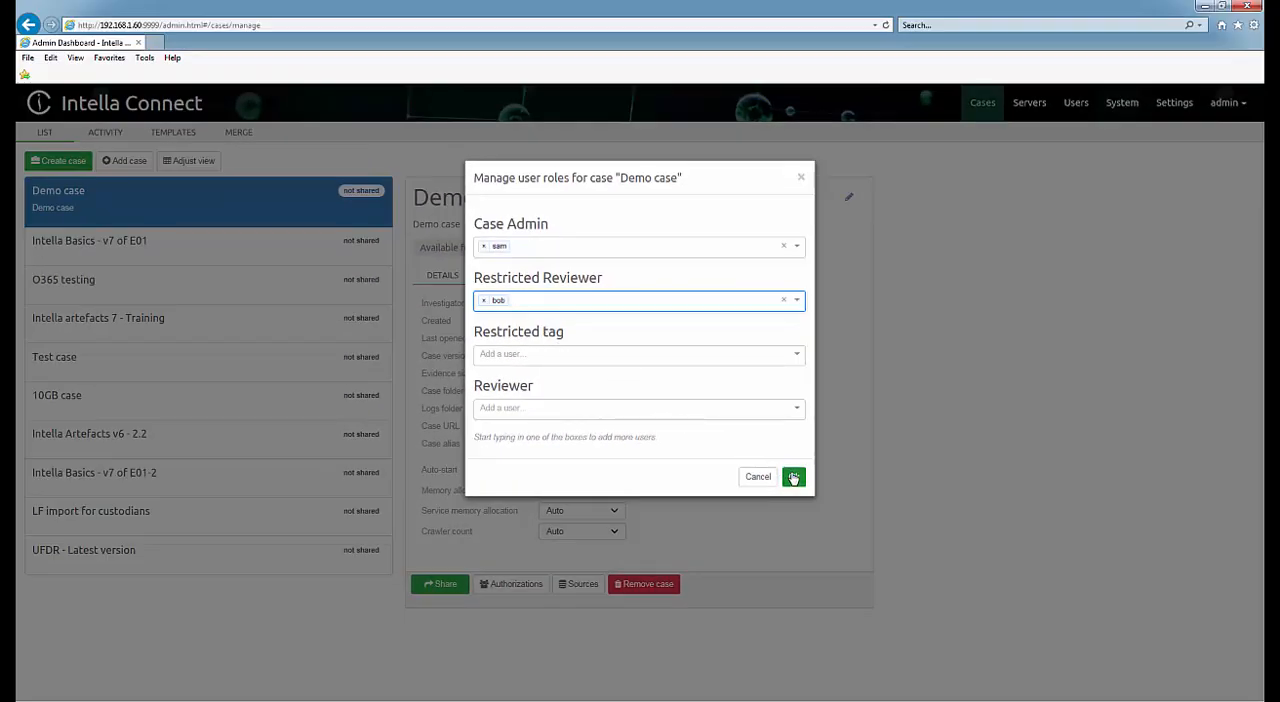
pyautogui.click(793, 478)
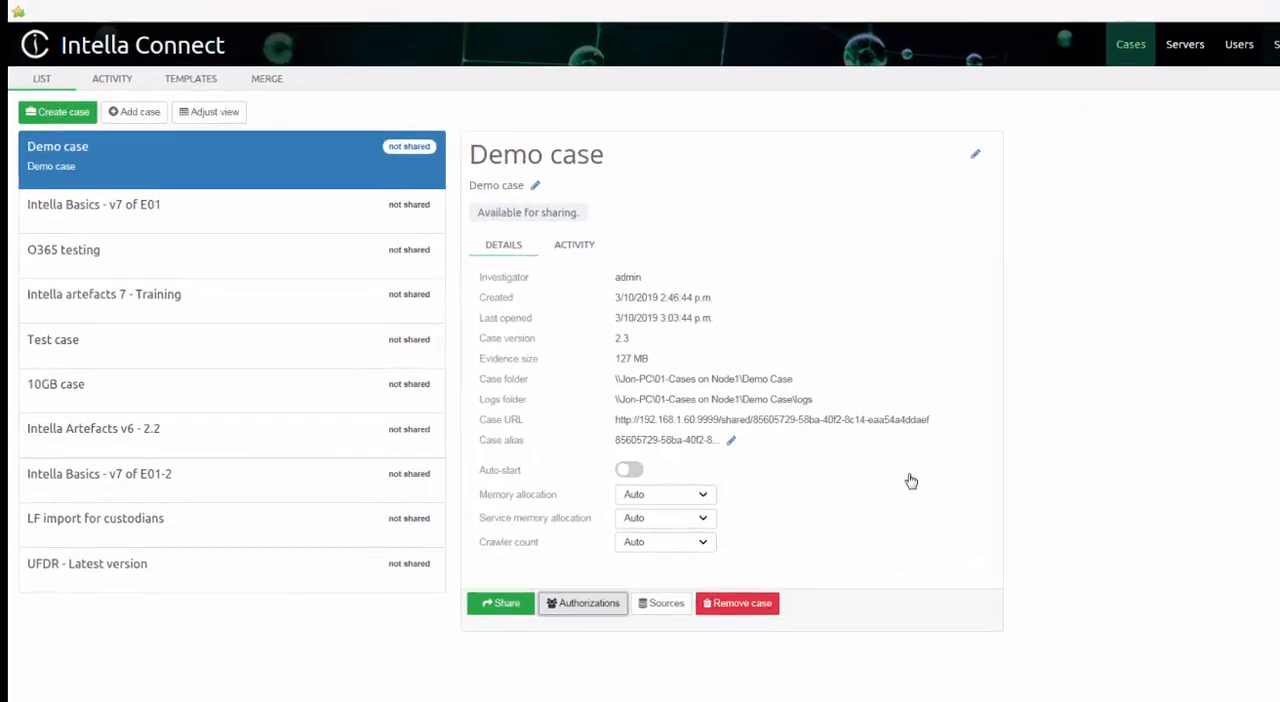
# Share the Demo case and open its copied case URL in Chrome.
pyautogui.click(570, 626)
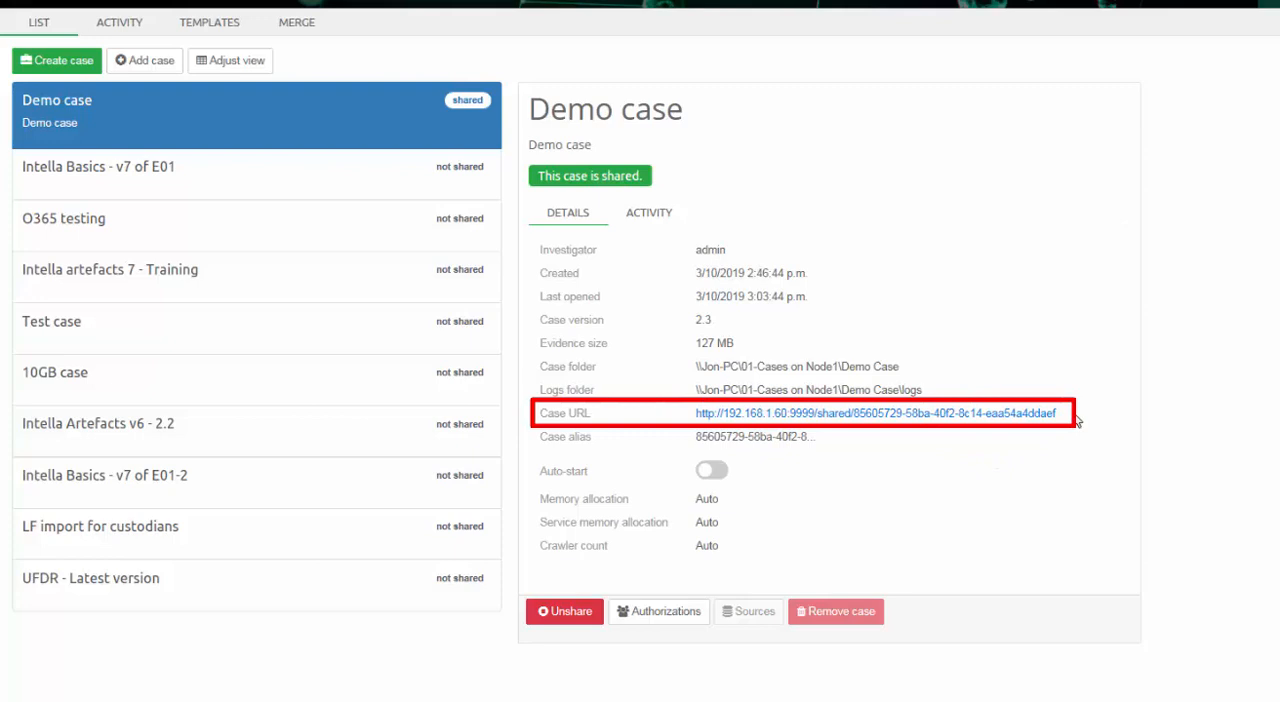
pyautogui.moveTo(1078, 420); pyautogui.dragTo(703, 430)
pyautogui.hotkey('ctrl', 'c')
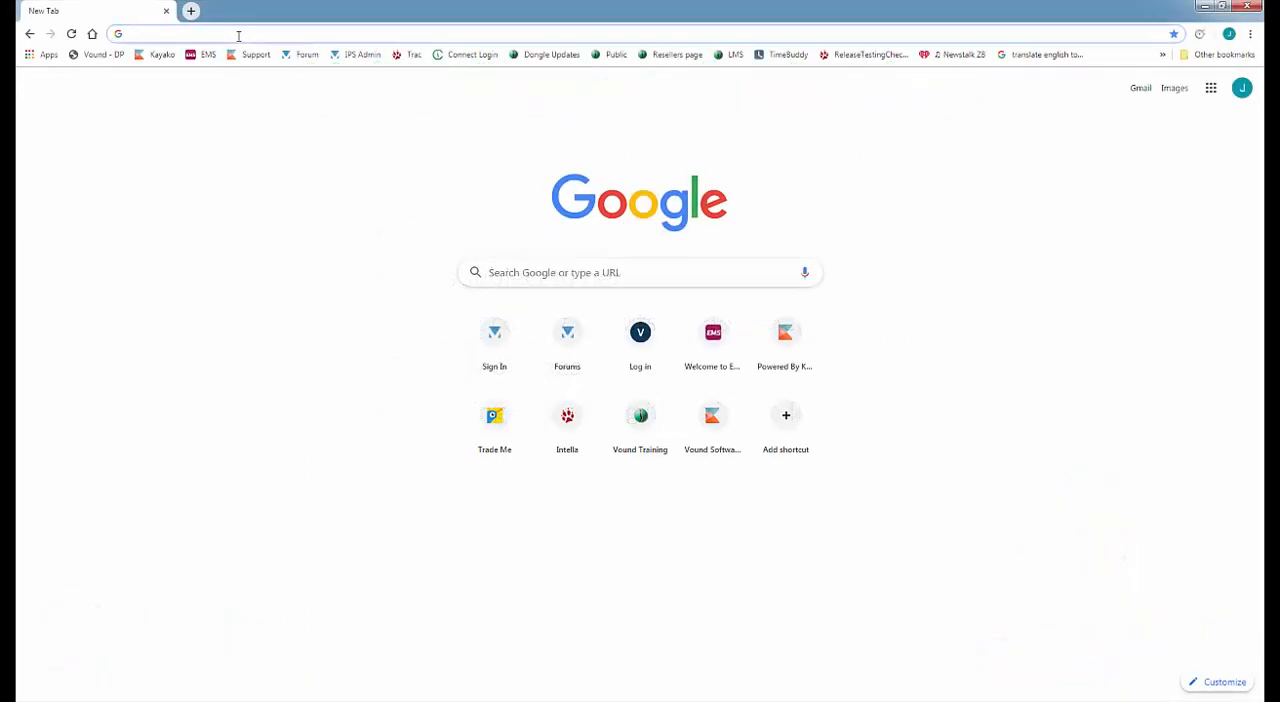
pyautogui.click(238, 36)
pyautogui.hotkey('ctrl', 'v')
pyautogui.press('Return')
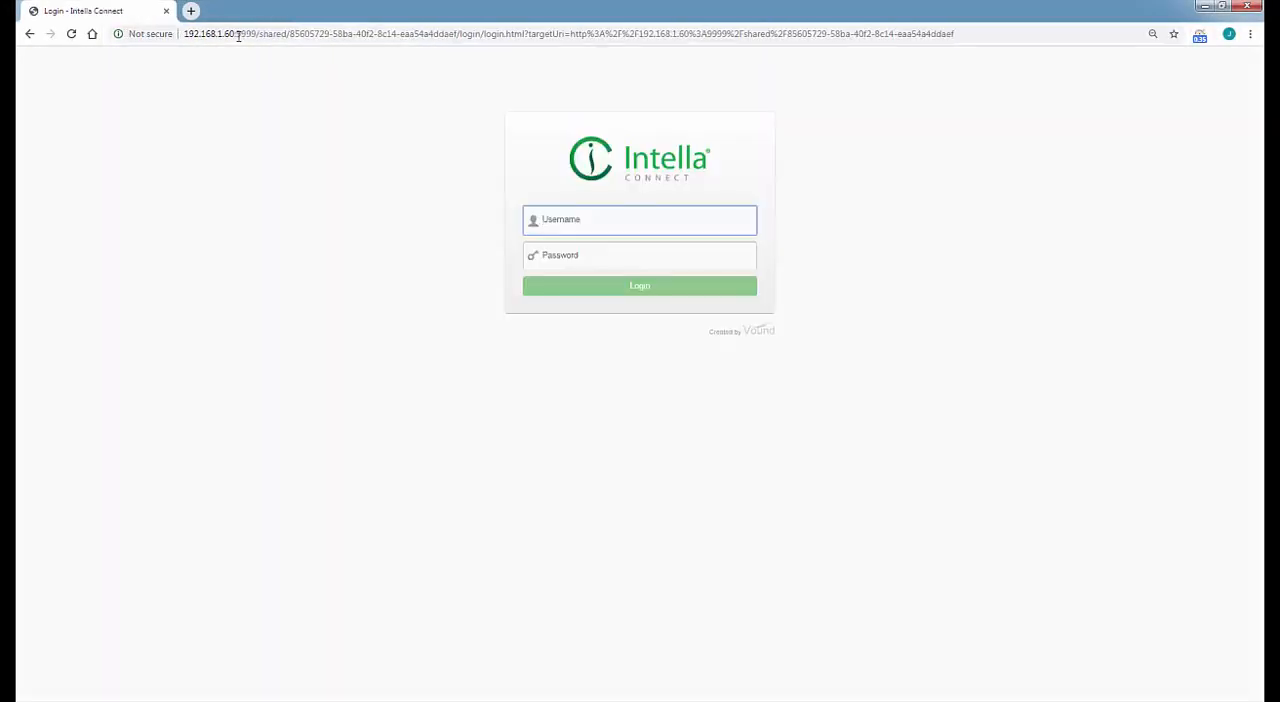
# Log in to the shared case with the case administrator's username and account password.
pyautogui.press('Tab')
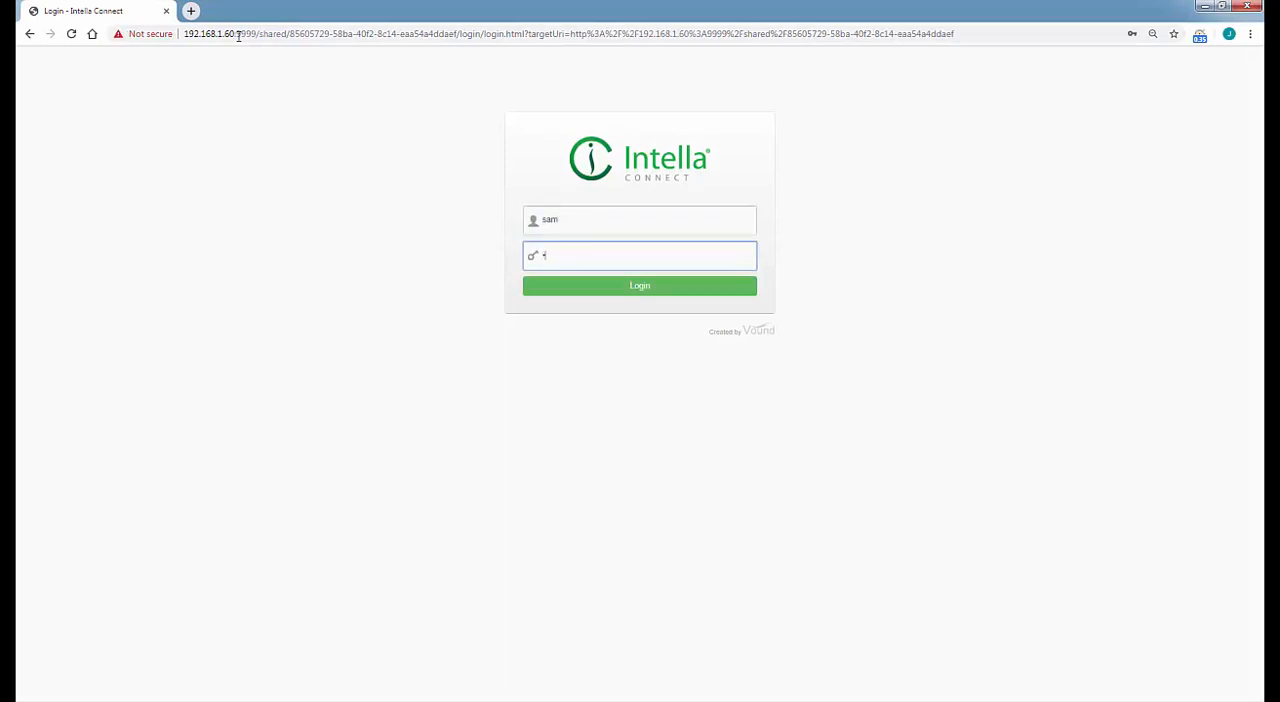
pyautogui.press('Return')
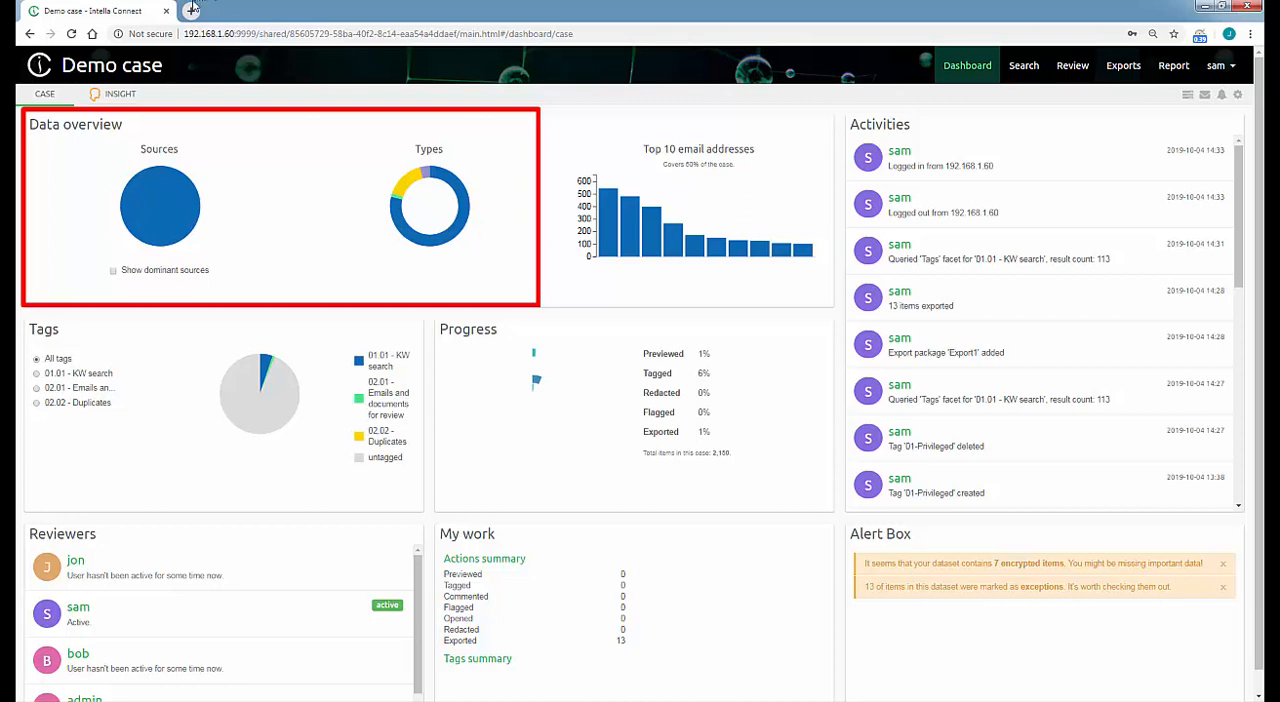
# Run a text search for "see" across the Demo case's items.
pyautogui.moveTo(406, 186)
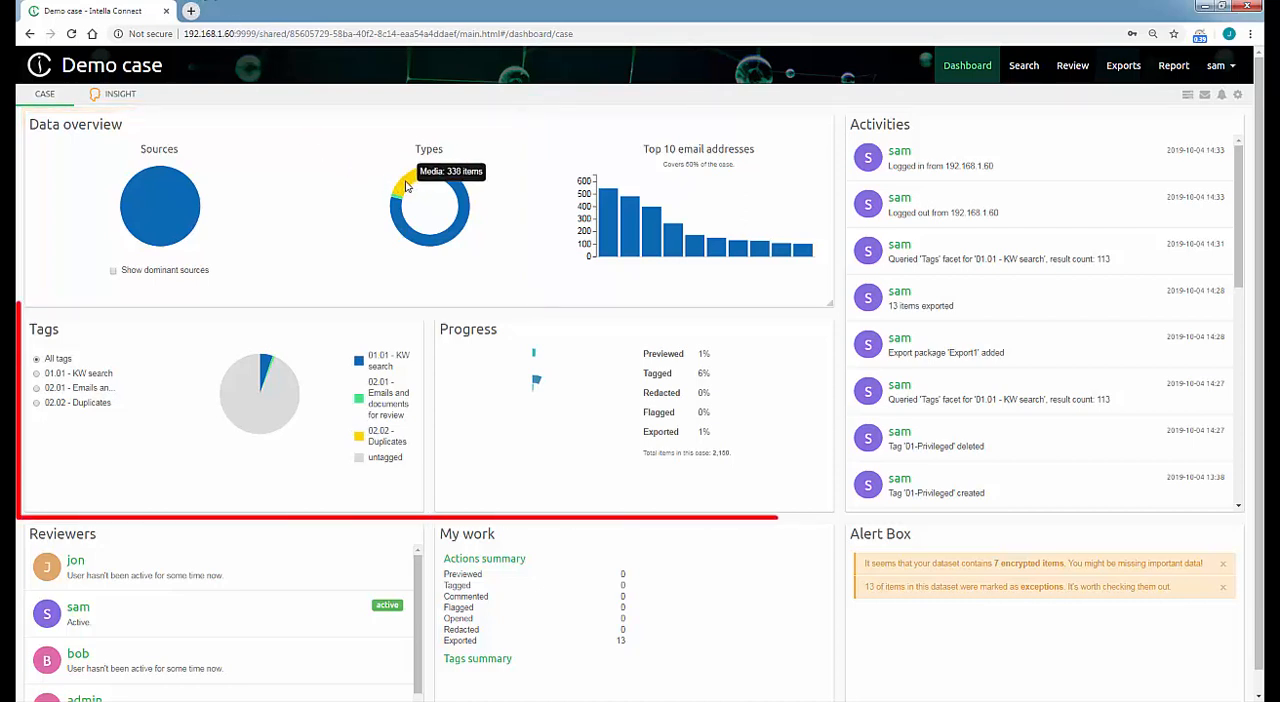
pyautogui.moveTo(455, 190)
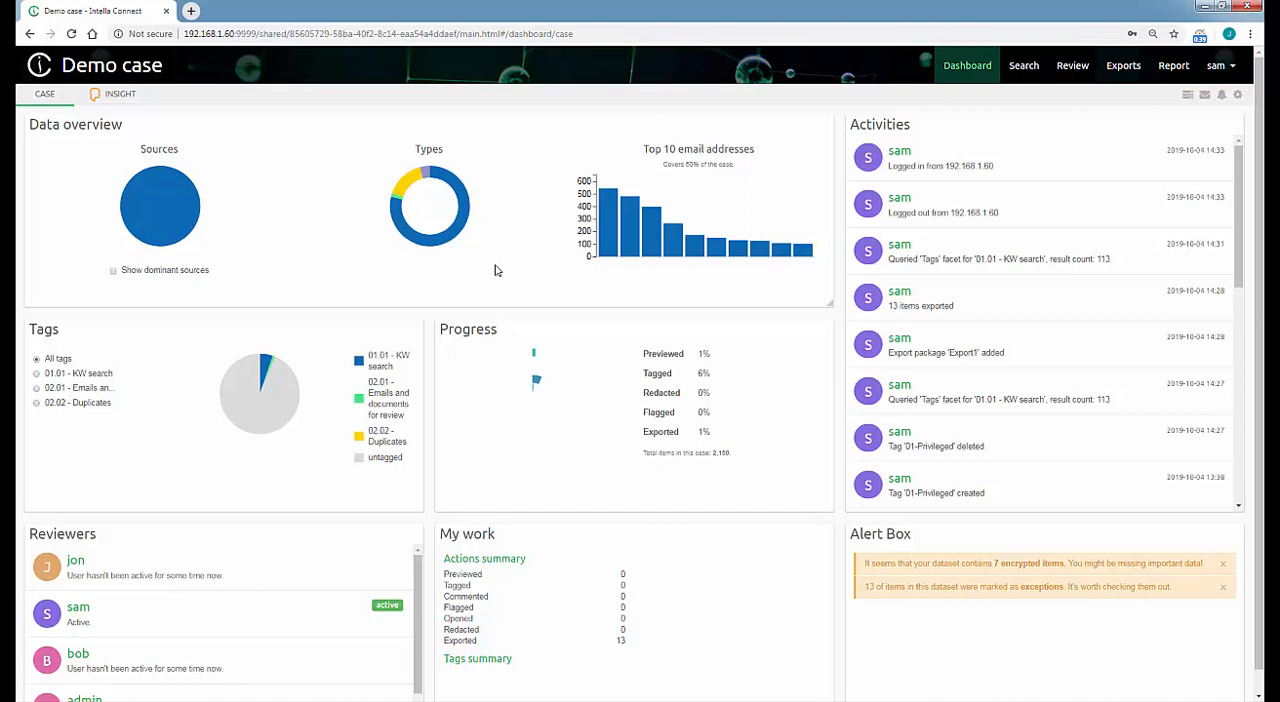
pyautogui.click(1026, 72)
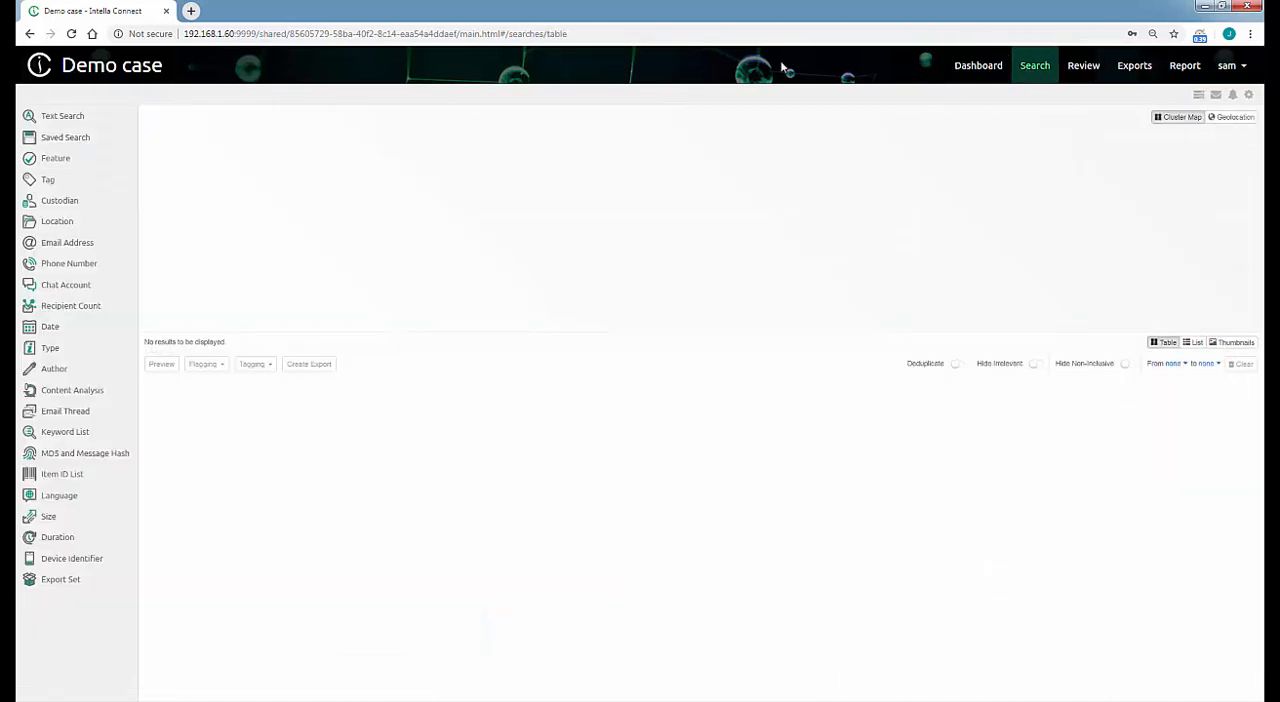
pyautogui.click(63, 118)
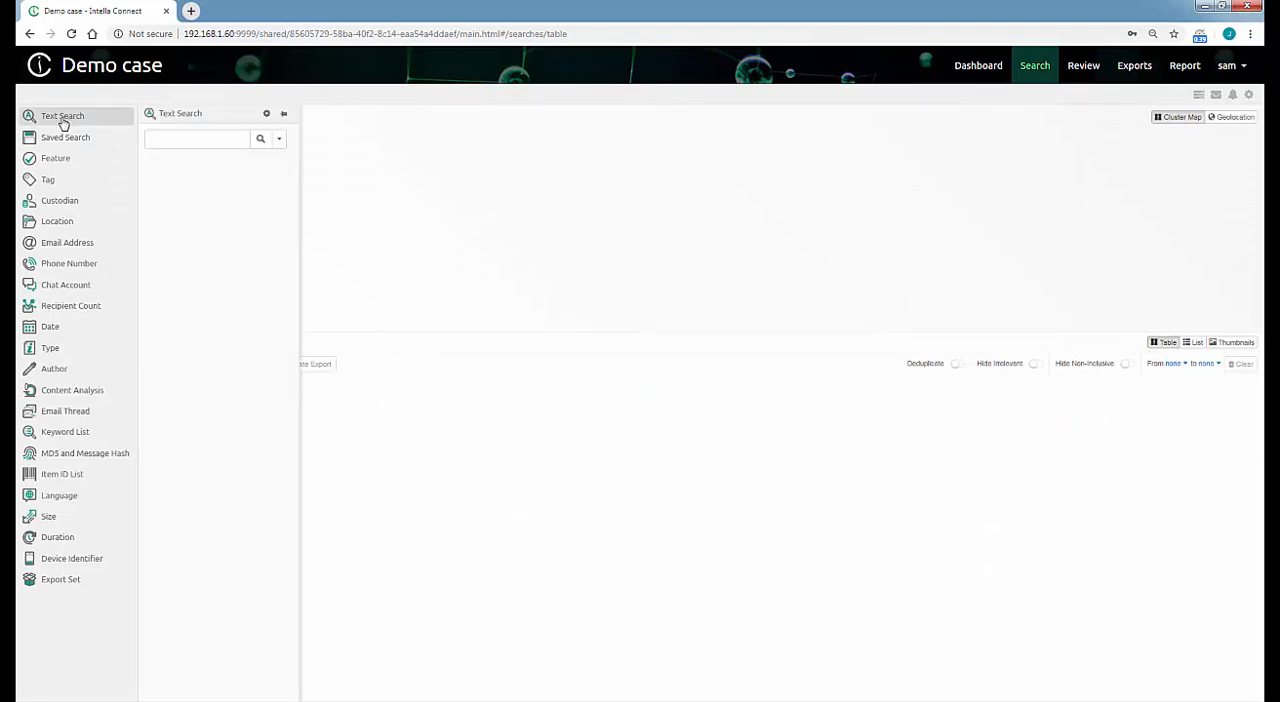
pyautogui.click(161, 137)
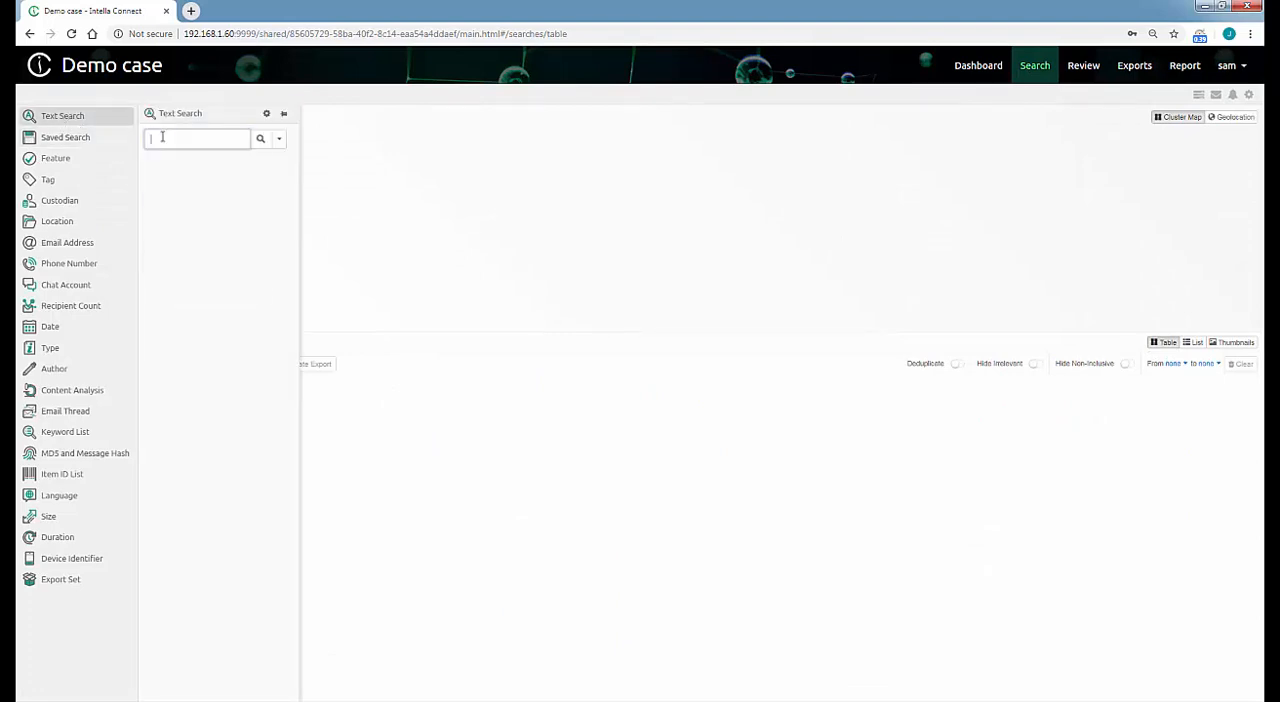
pyautogui.write('sea')
pyautogui.press('Return')
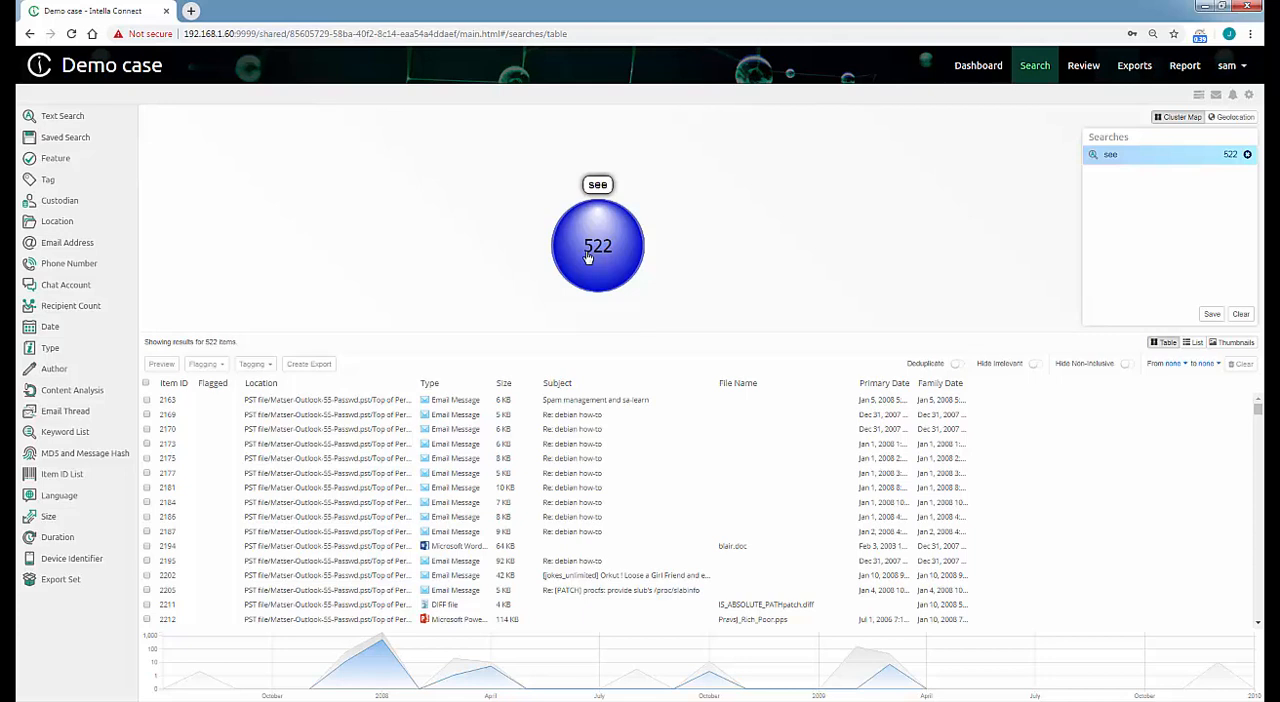
pyautogui.click(494, 399)
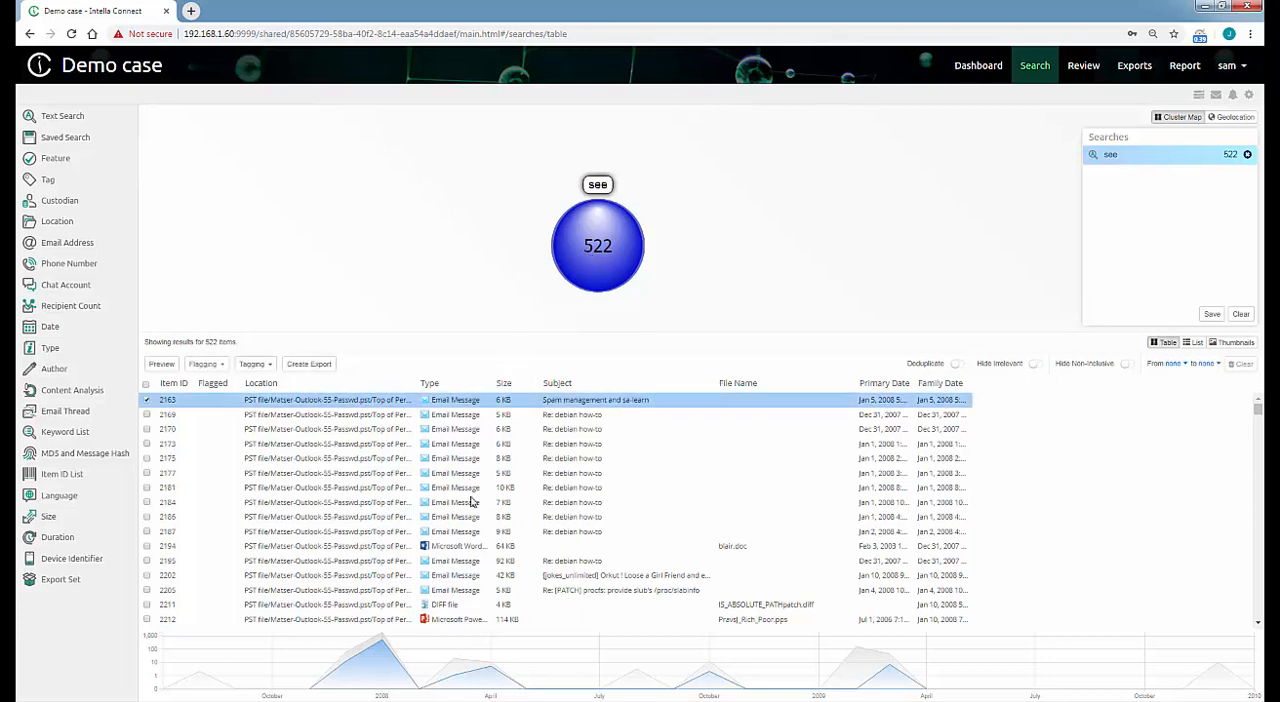
pyautogui.keyDown('shift'); pyautogui.click(470, 548); pyautogui.keyUp('shift')
pyautogui.rightClick(476, 540)
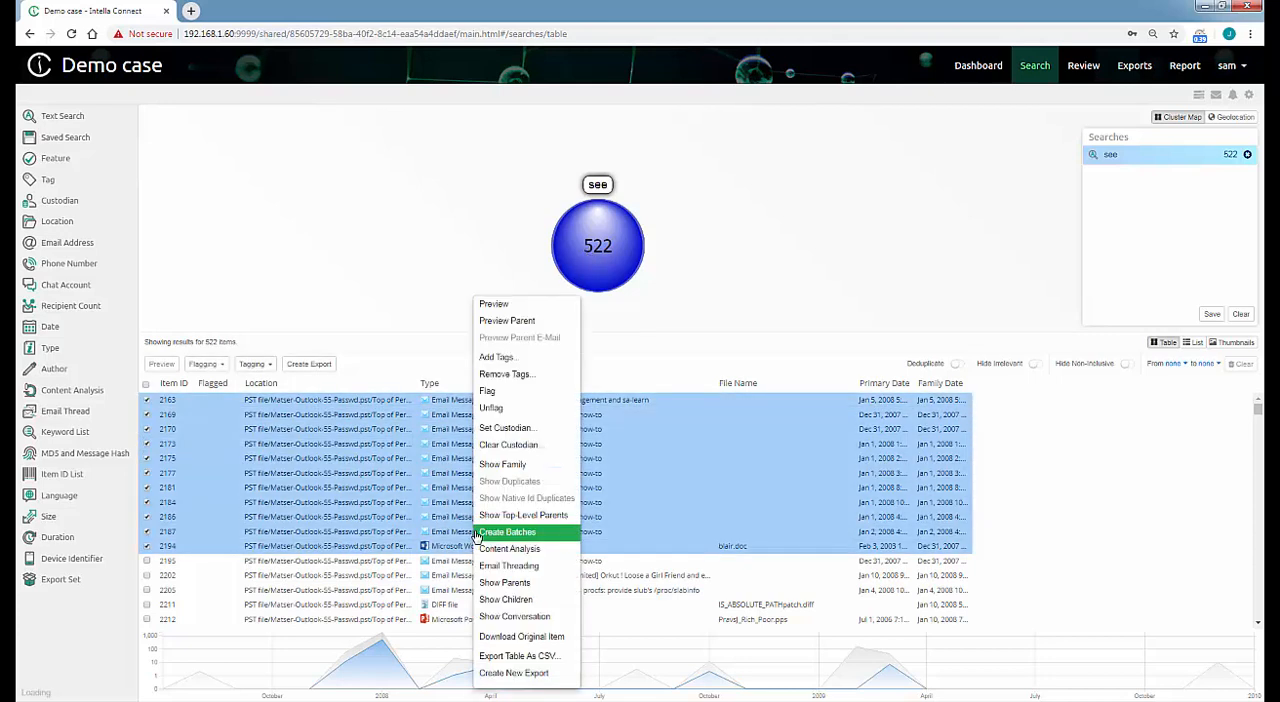
pyautogui.click(508, 358)
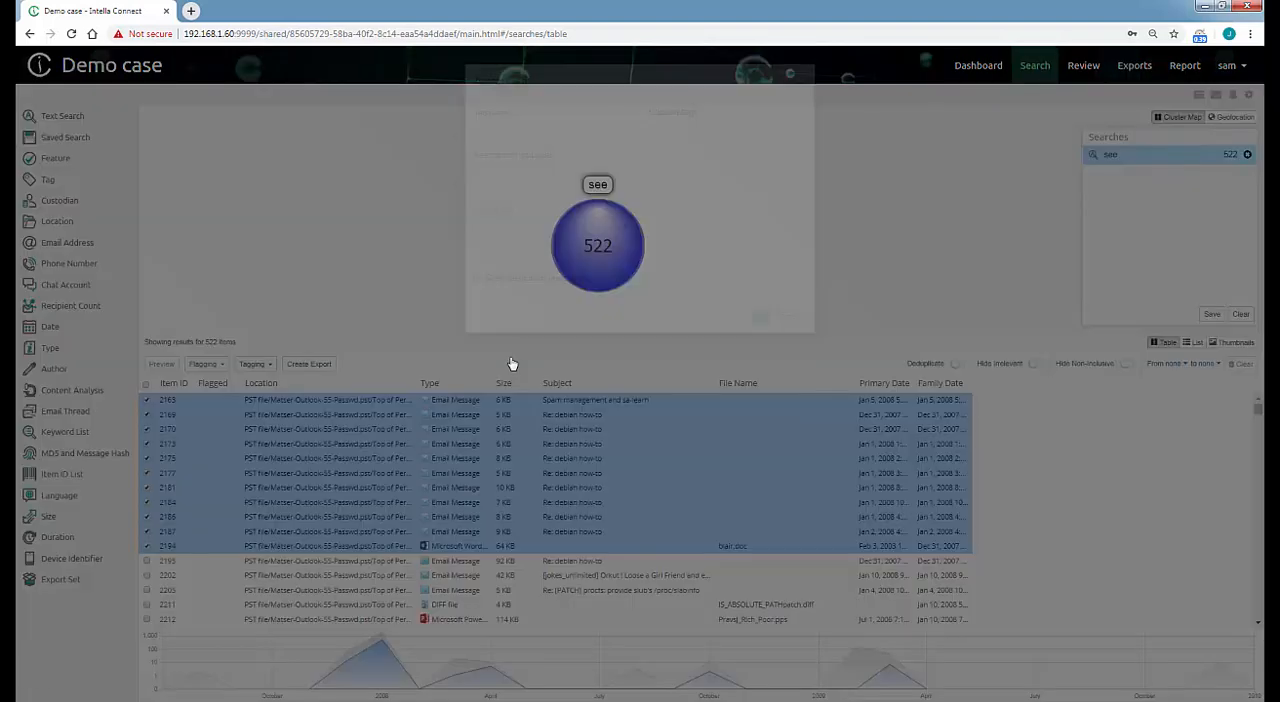
pyautogui.click(789, 317)
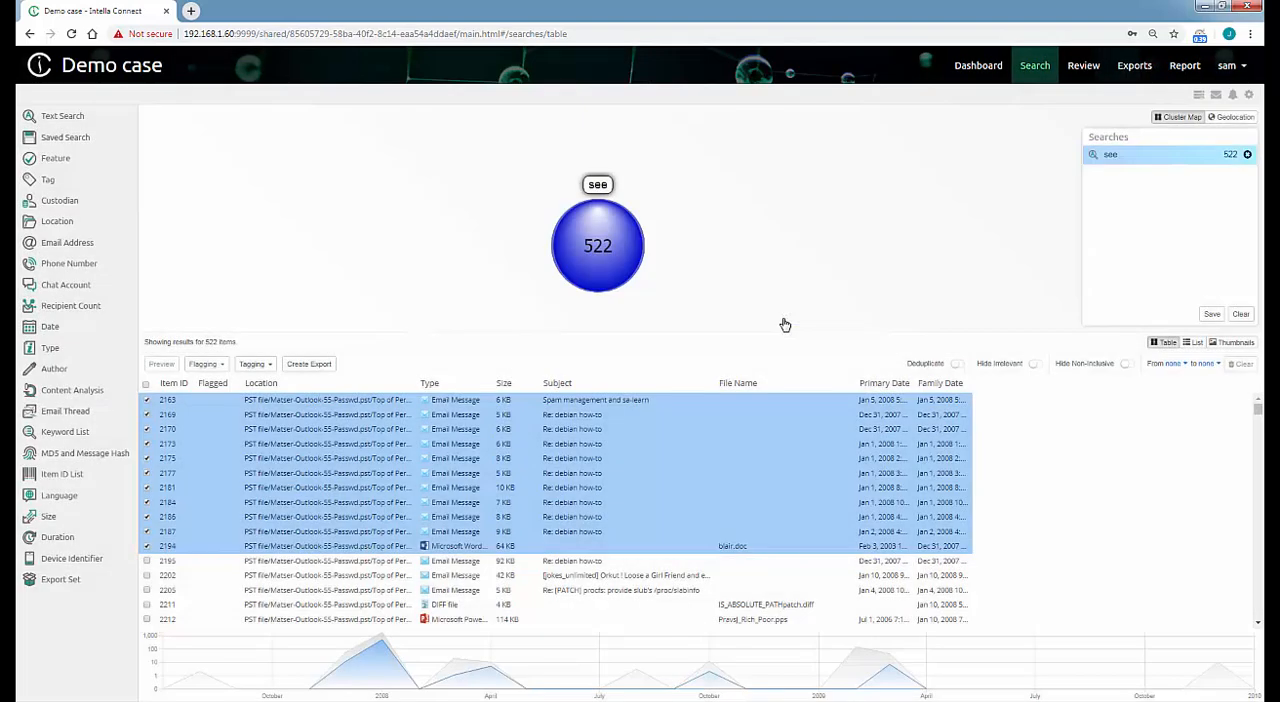
# Sort the search results by type and select the email messages from item 2163 through item 2288.
pyautogui.click(429, 384)
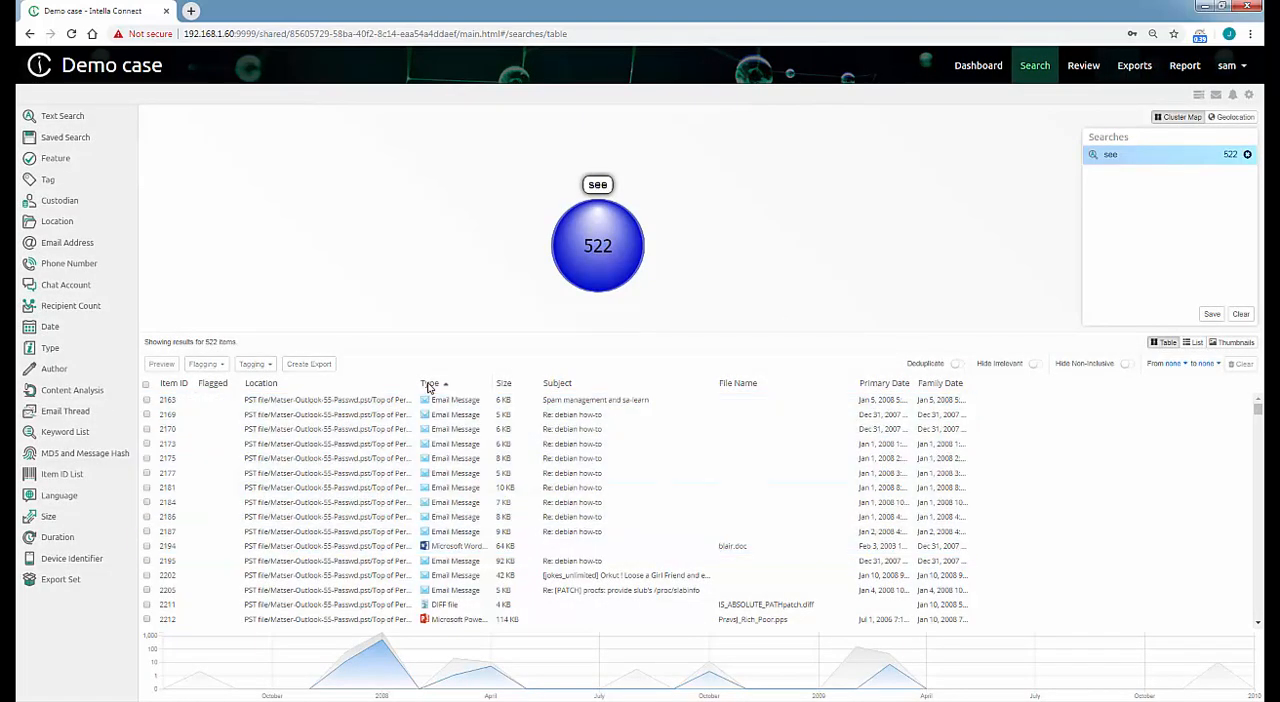
pyautogui.click(450, 446)
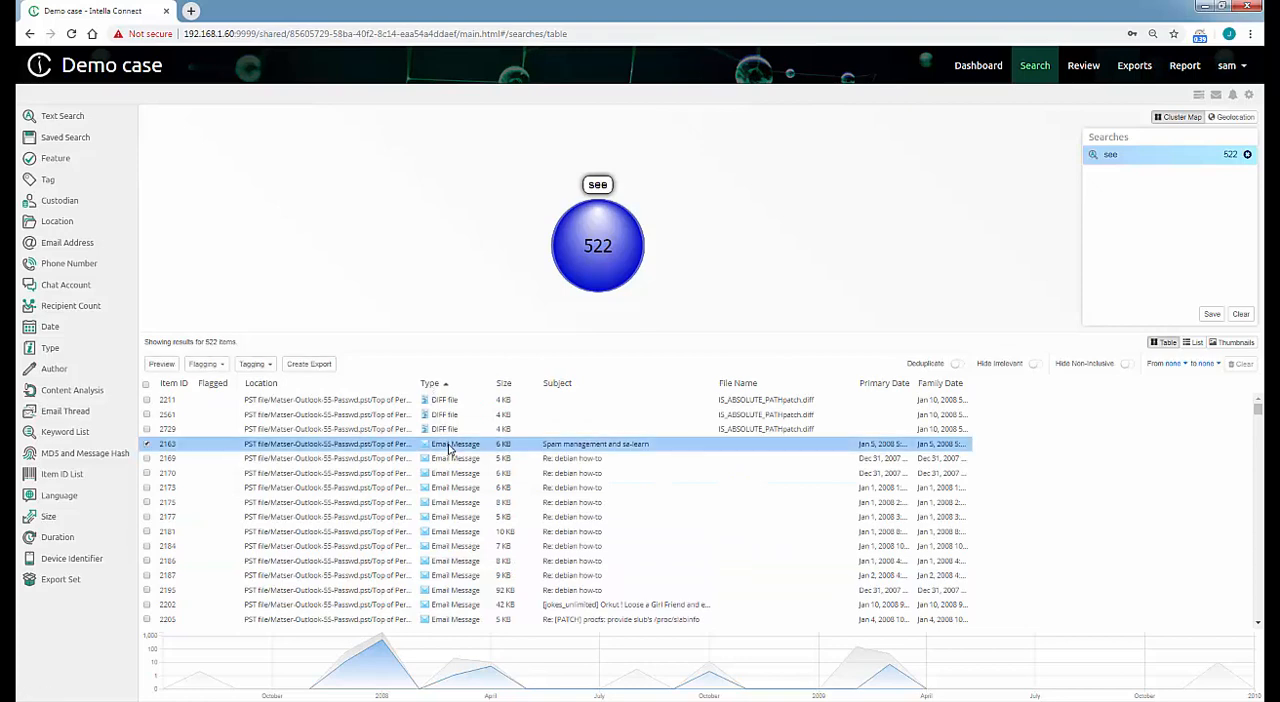
pyautogui.scroll(-10, 450, 448)
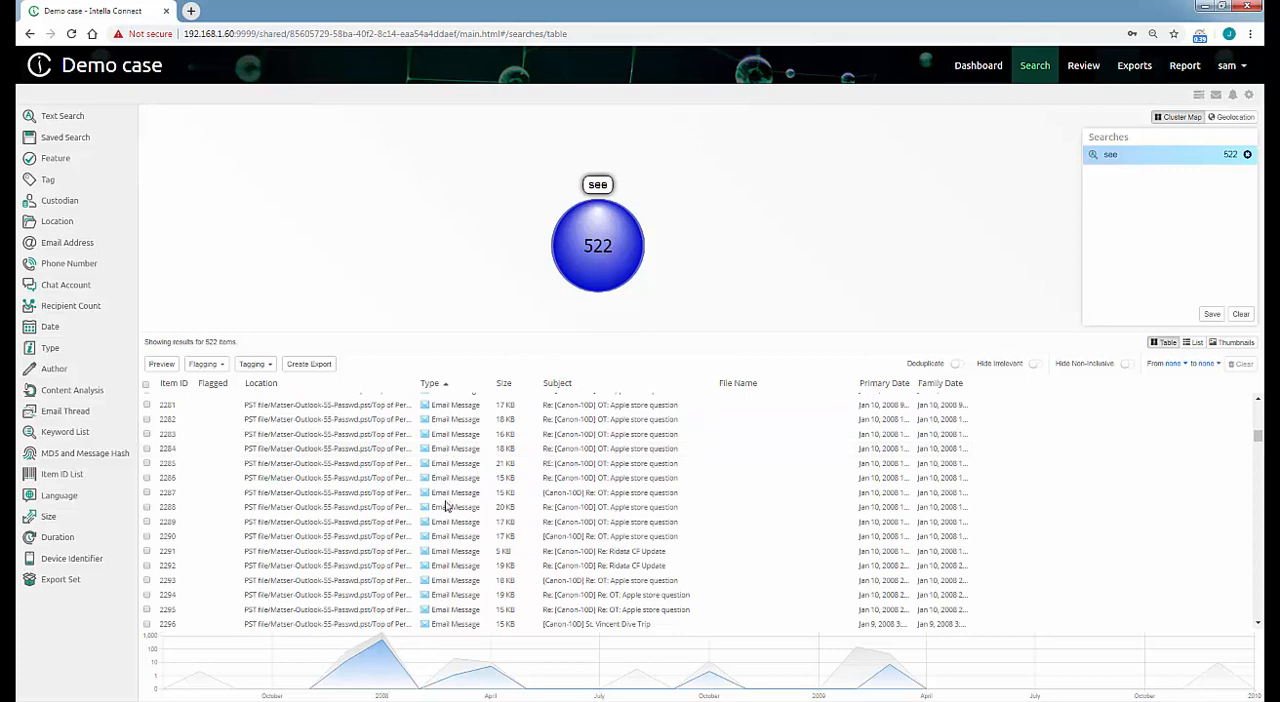
pyautogui.keyDown('shift'); pyautogui.click(450, 508); pyautogui.keyUp('shift')
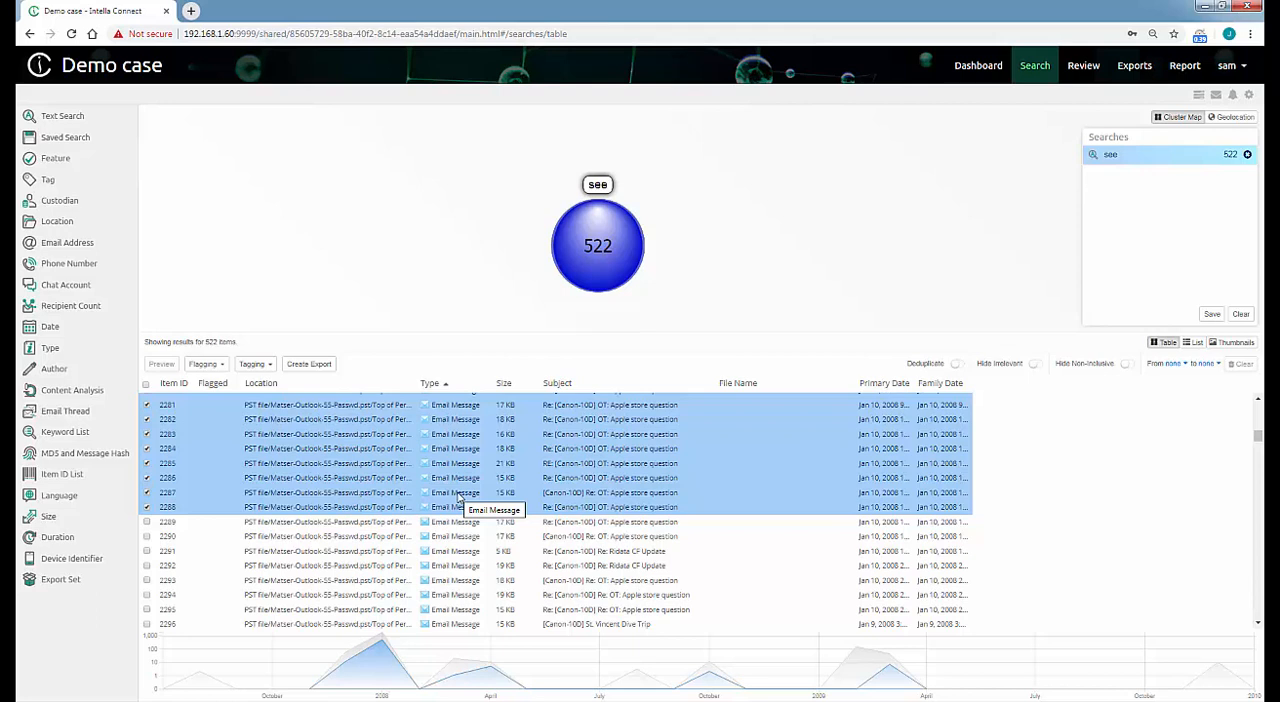
pyautogui.rightClick(459, 497)
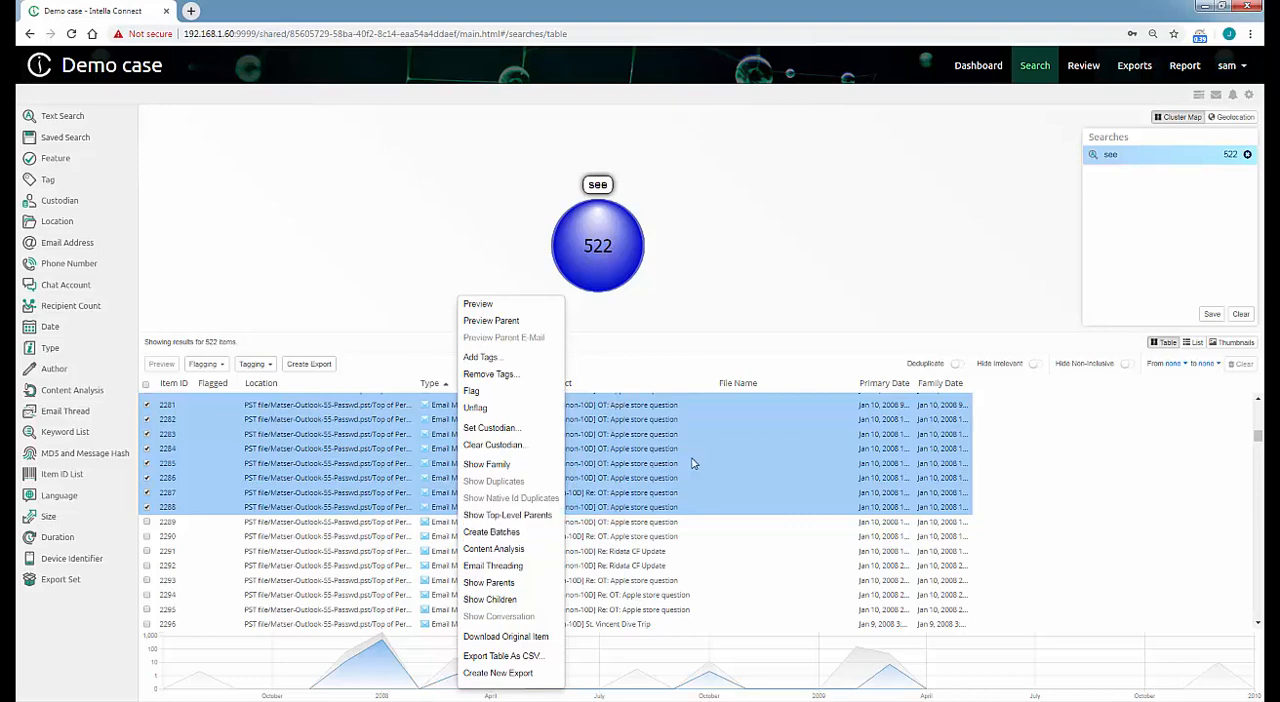
pyautogui.click(966, 310)
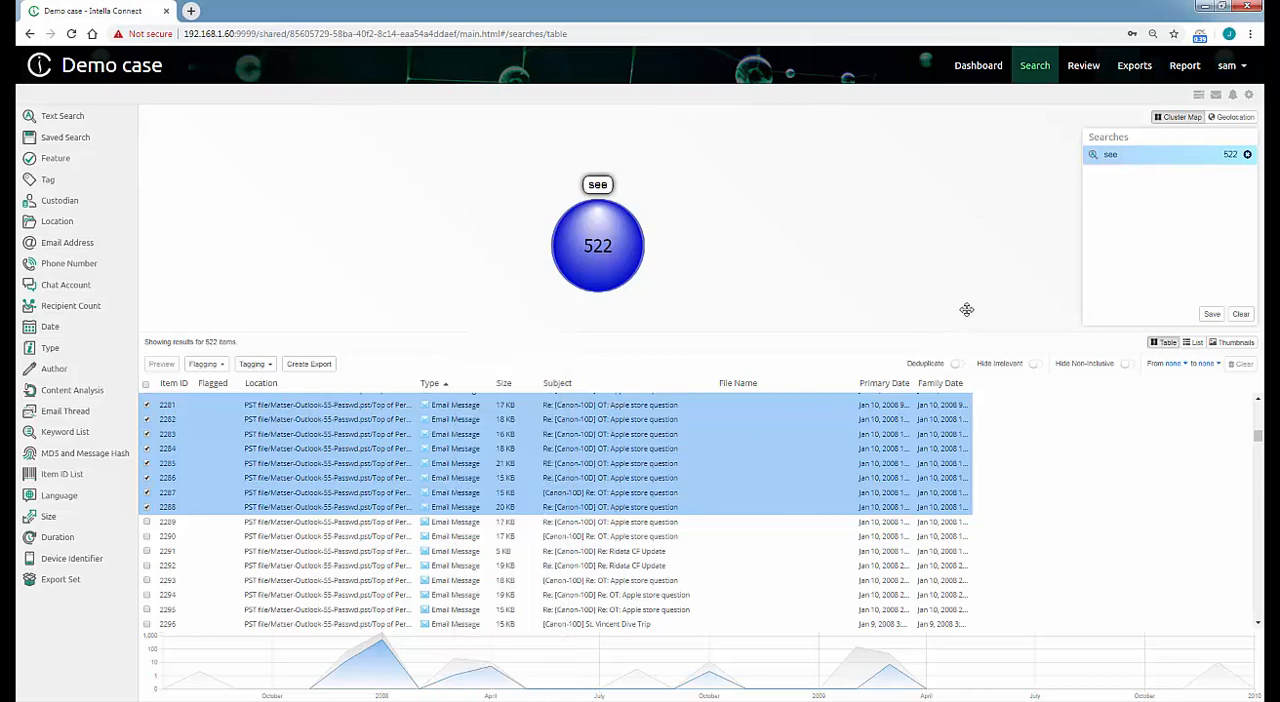
# Examine the list of available coding layouts in the case preferences and close the preferences without changes.
pyautogui.click(1248, 95)
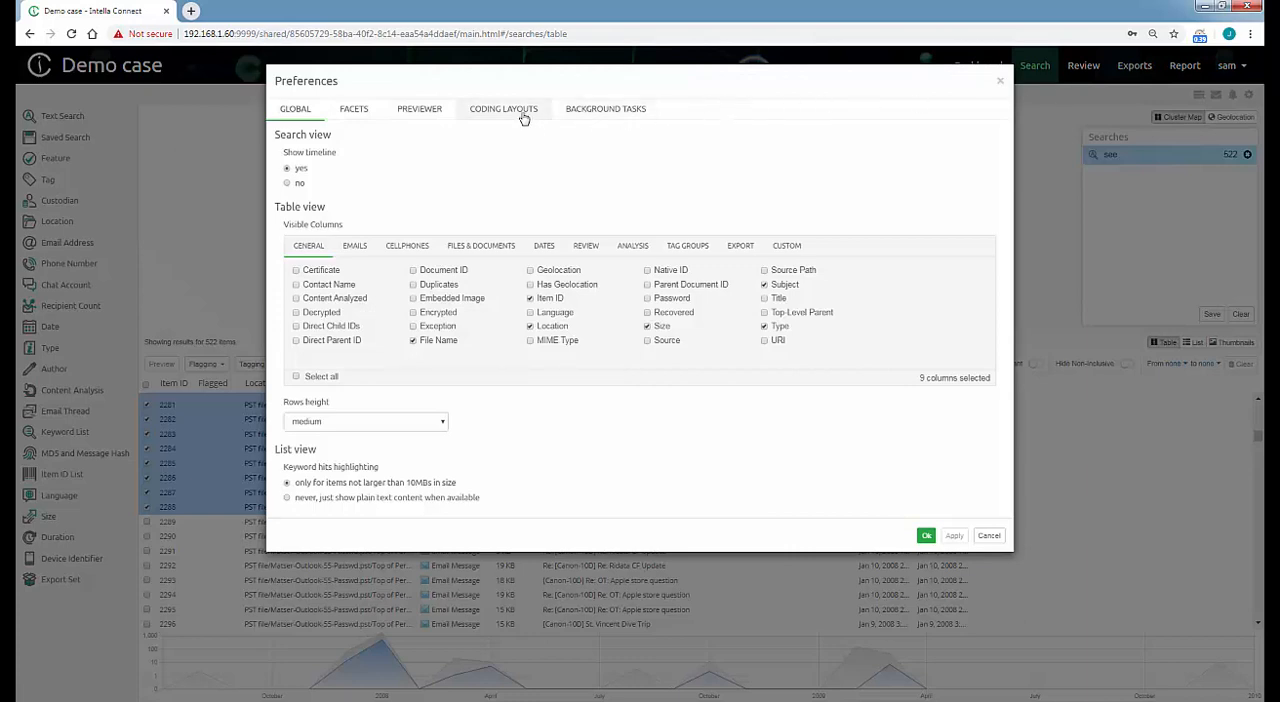
pyautogui.click(524, 118)
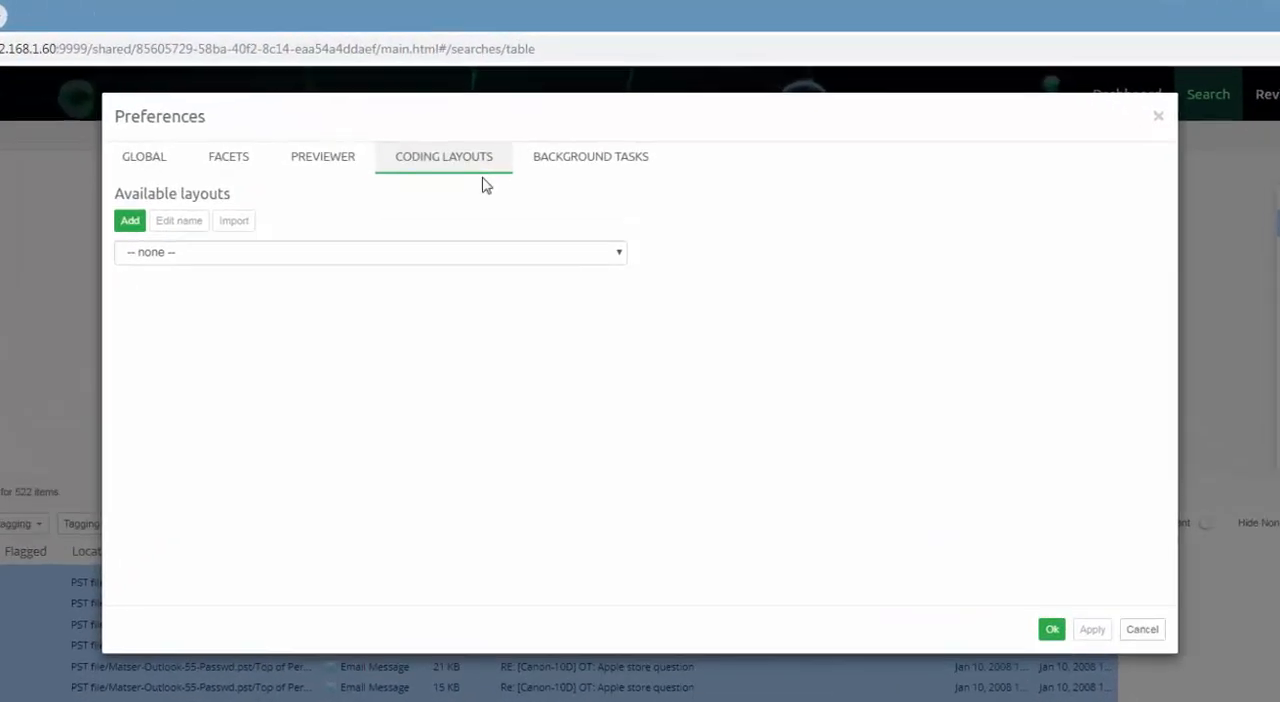
pyautogui.click(619, 254)
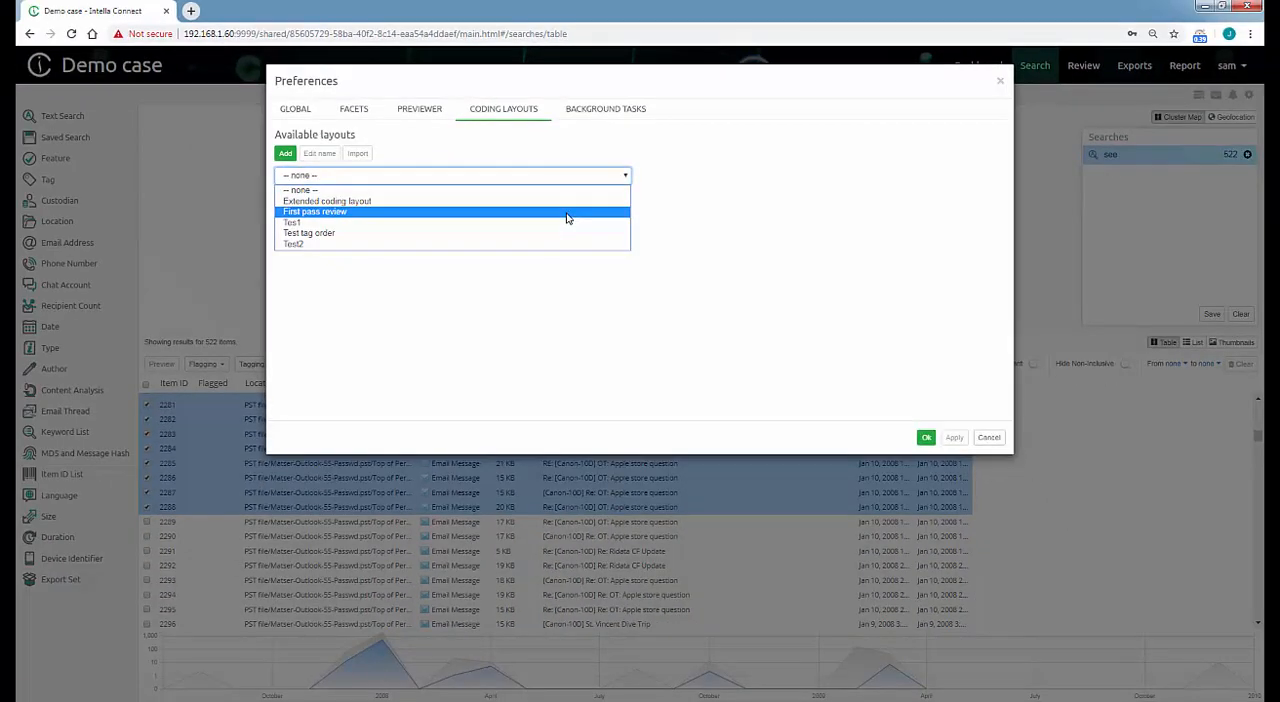
pyautogui.click(464, 194)
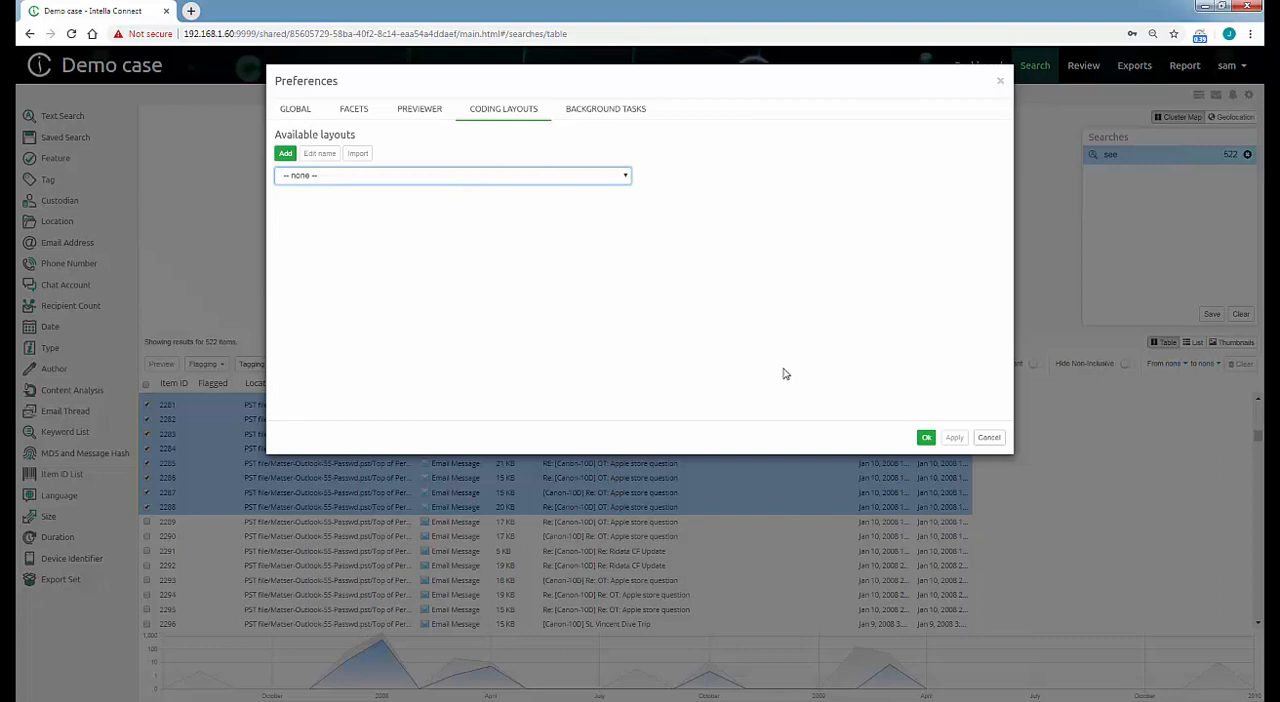
pyautogui.click(988, 438)
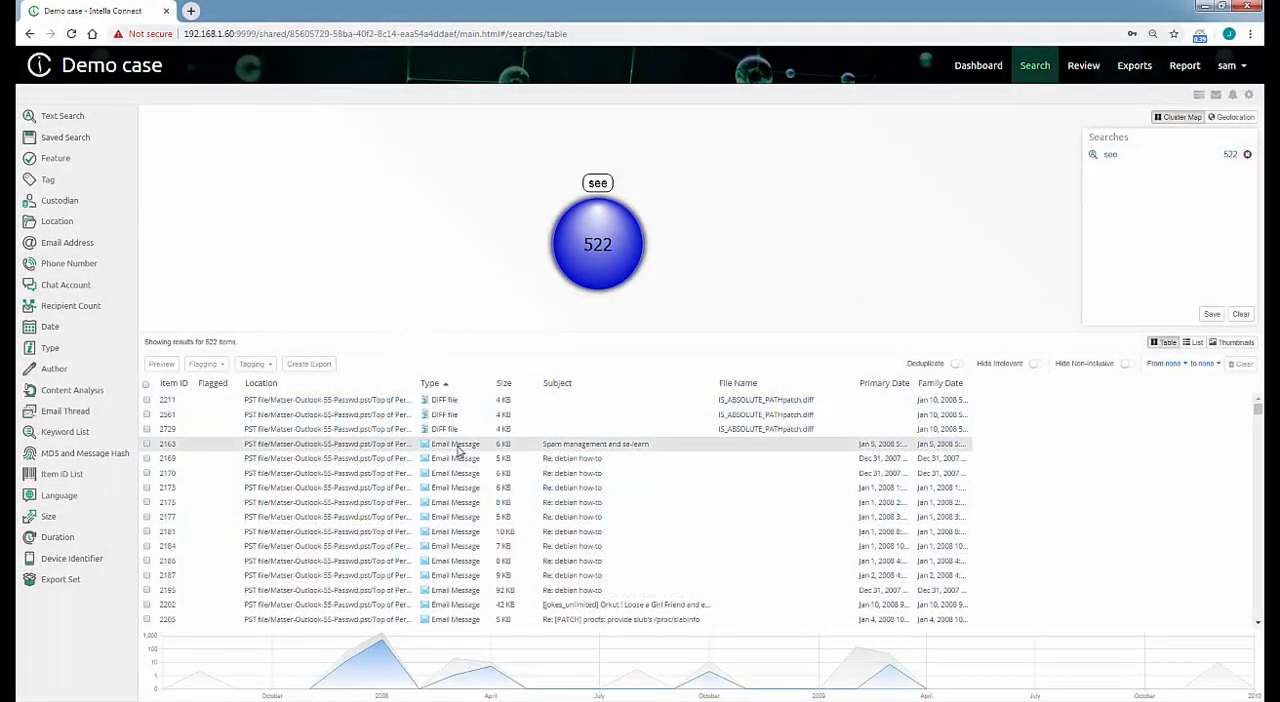
# Start tagging the email "Spam management and sa-learn" and add a tag named 01-Privileged.
pyautogui.click(458, 449)
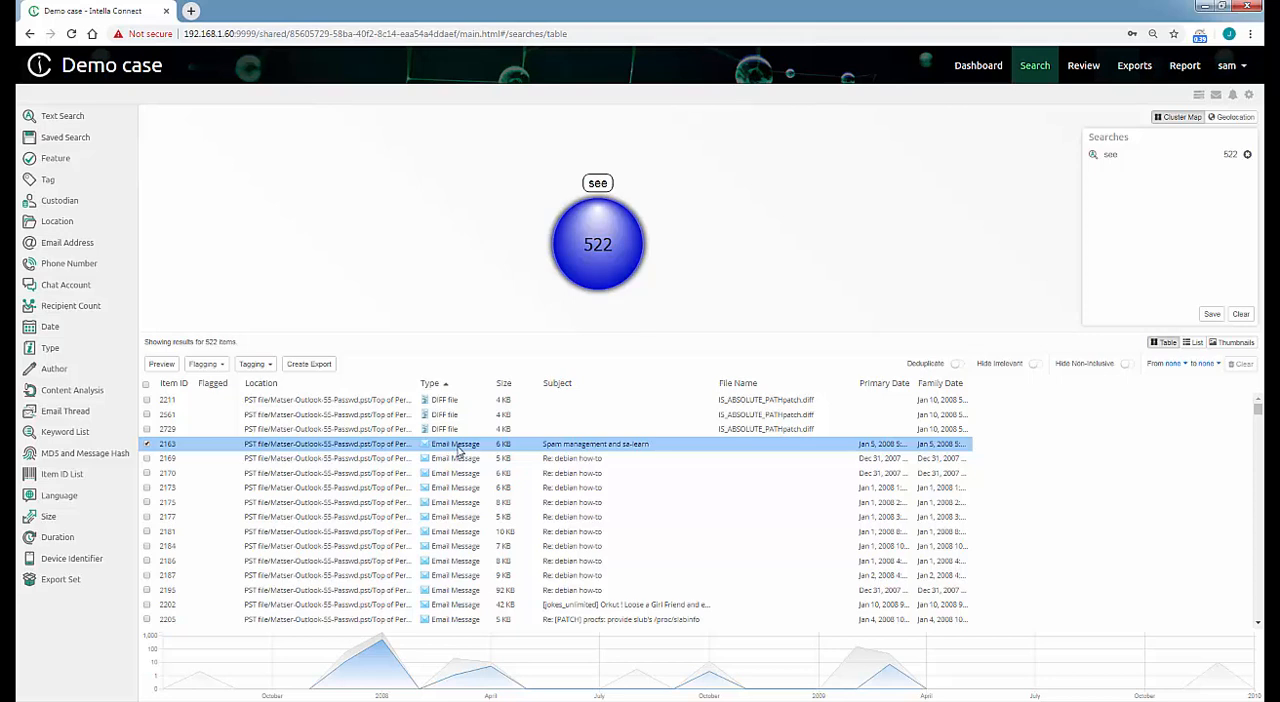
pyautogui.rightClick(458, 449)
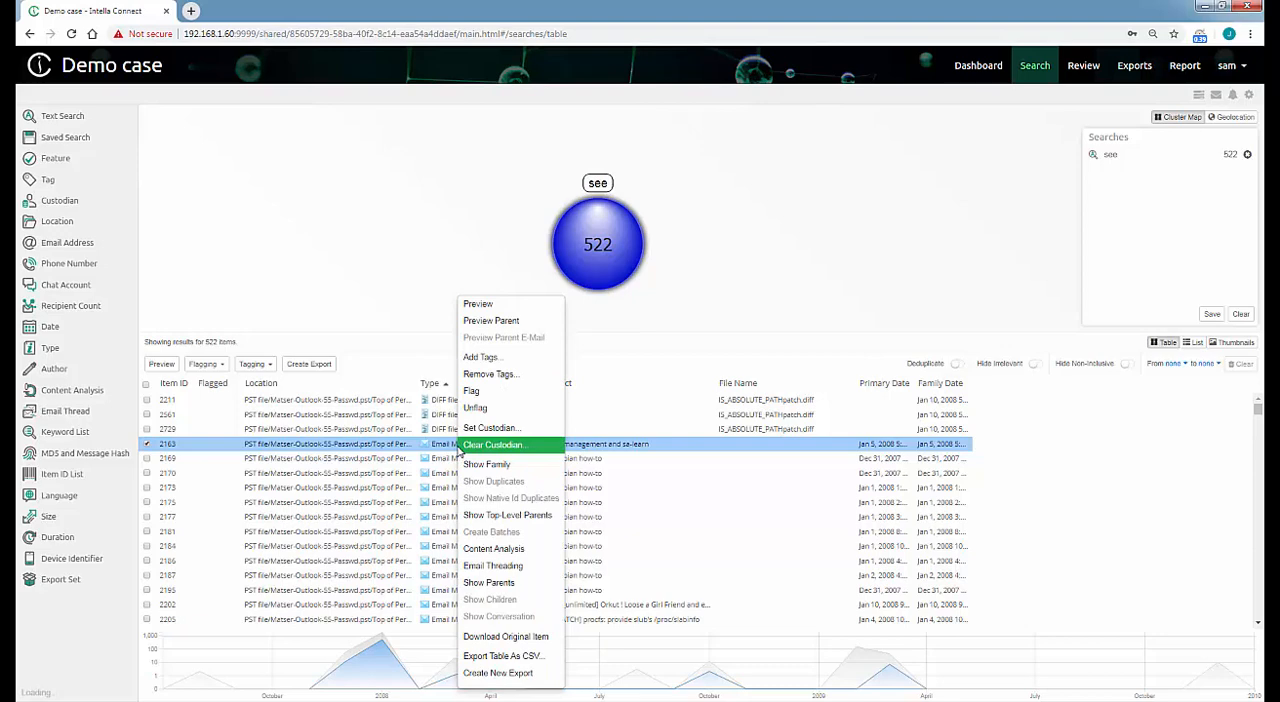
pyautogui.click(496, 362)
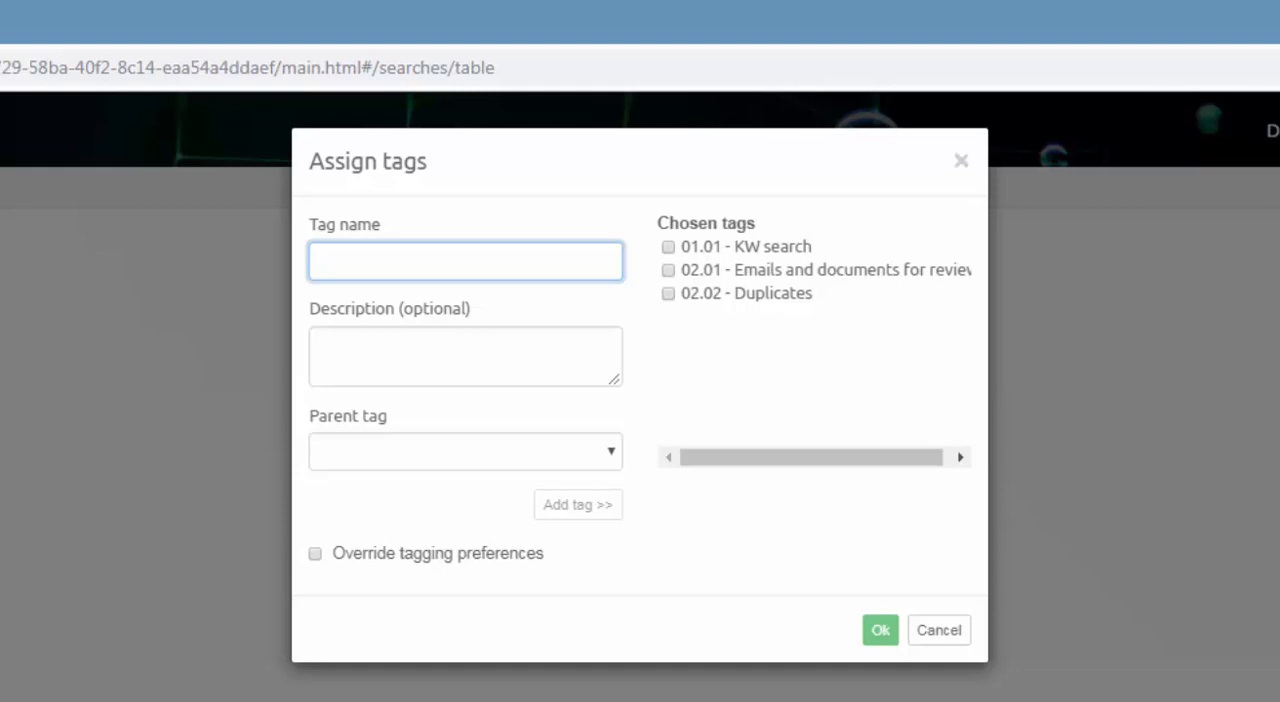
pyautogui.write('01')
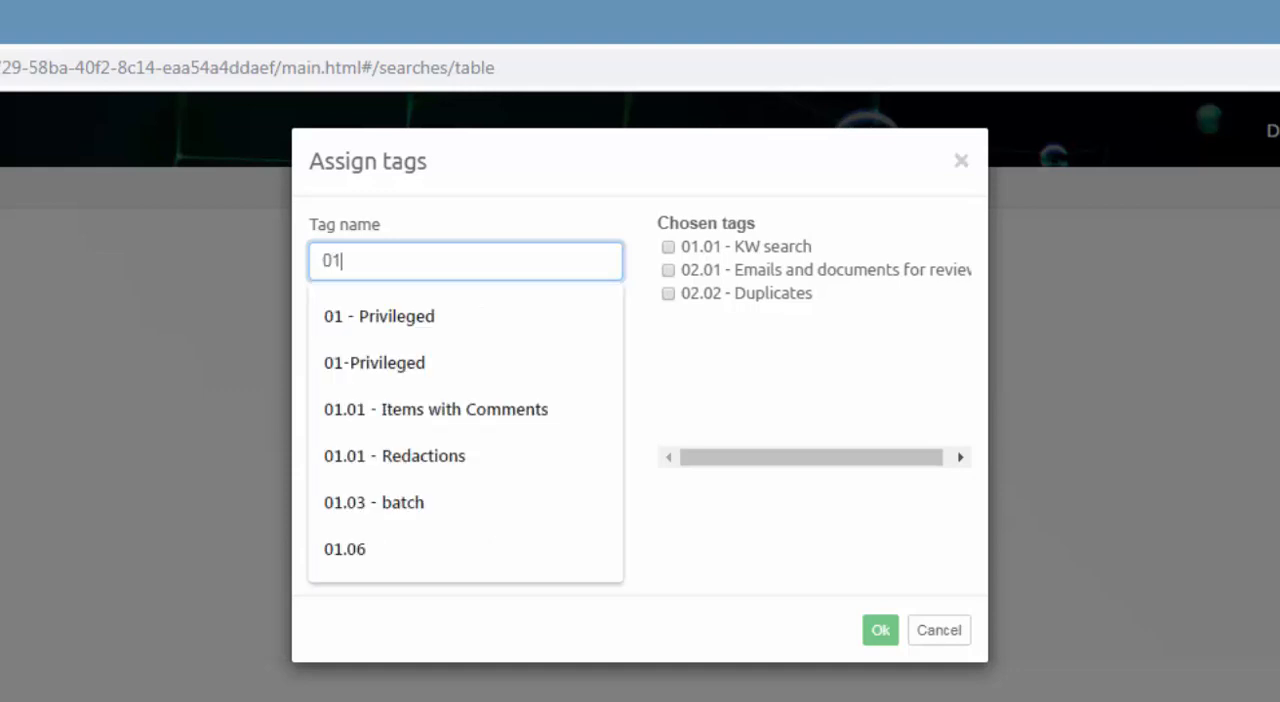
pyautogui.write('-Pri')
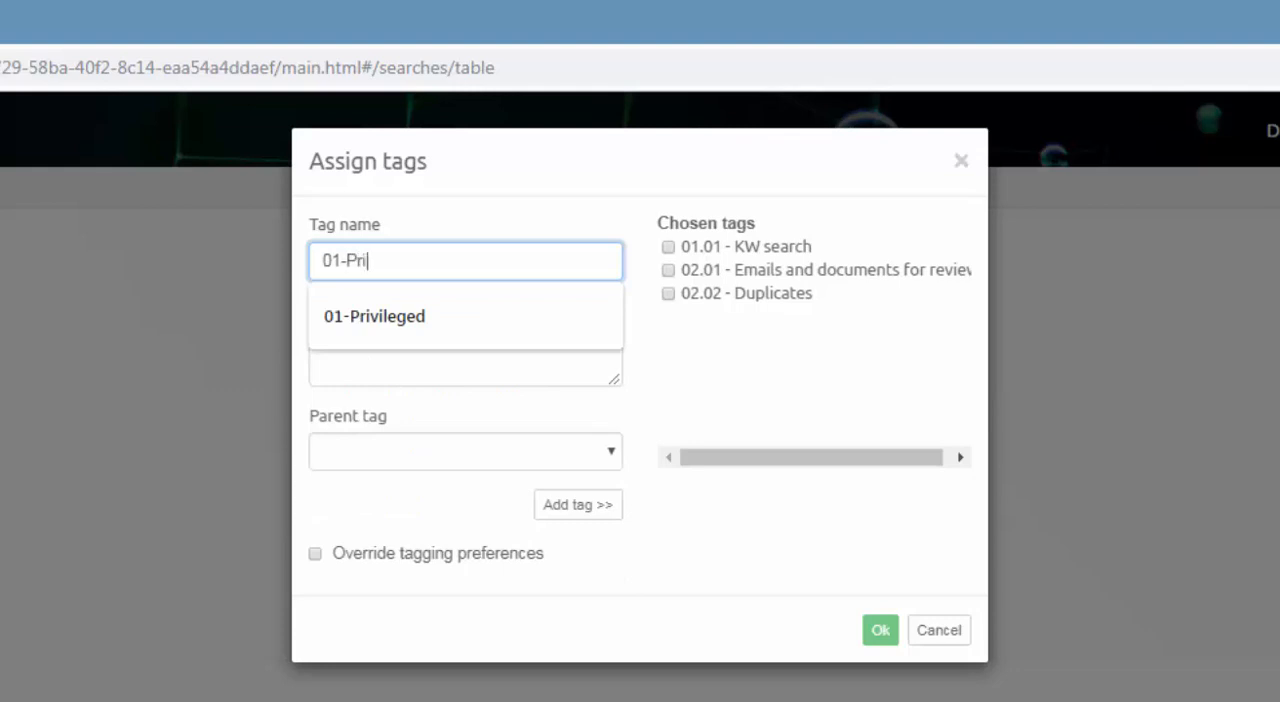
pyautogui.write('vileged')
pyautogui.click(587, 514)
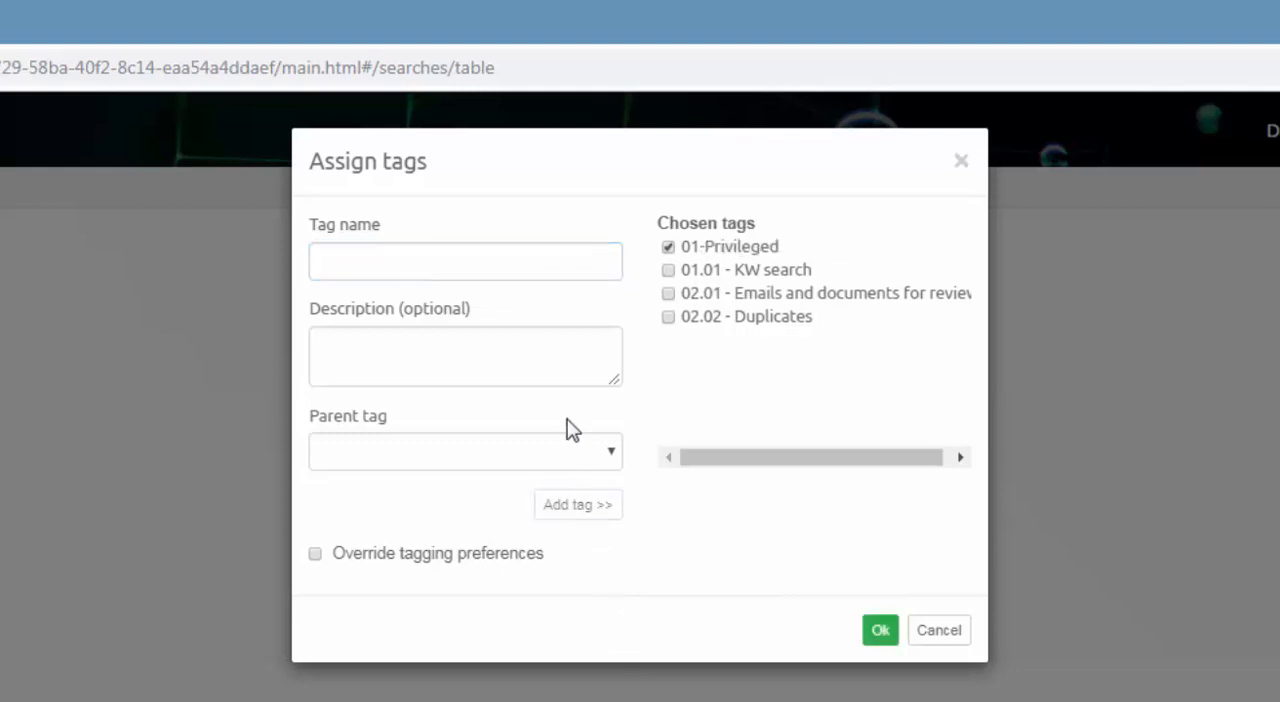
# Add a tag named Yes with 01-Privileged as its parent tag.
pyautogui.click(594, 455)
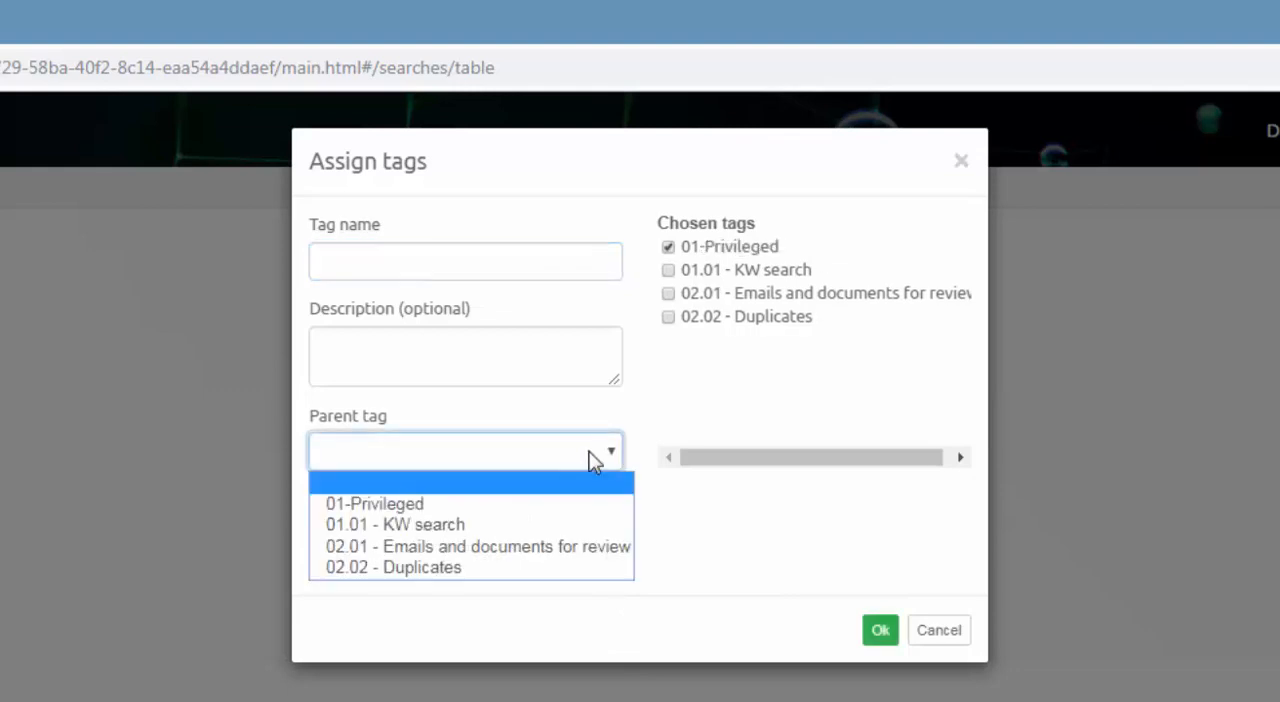
pyautogui.click(544, 505)
pyautogui.click(474, 260)
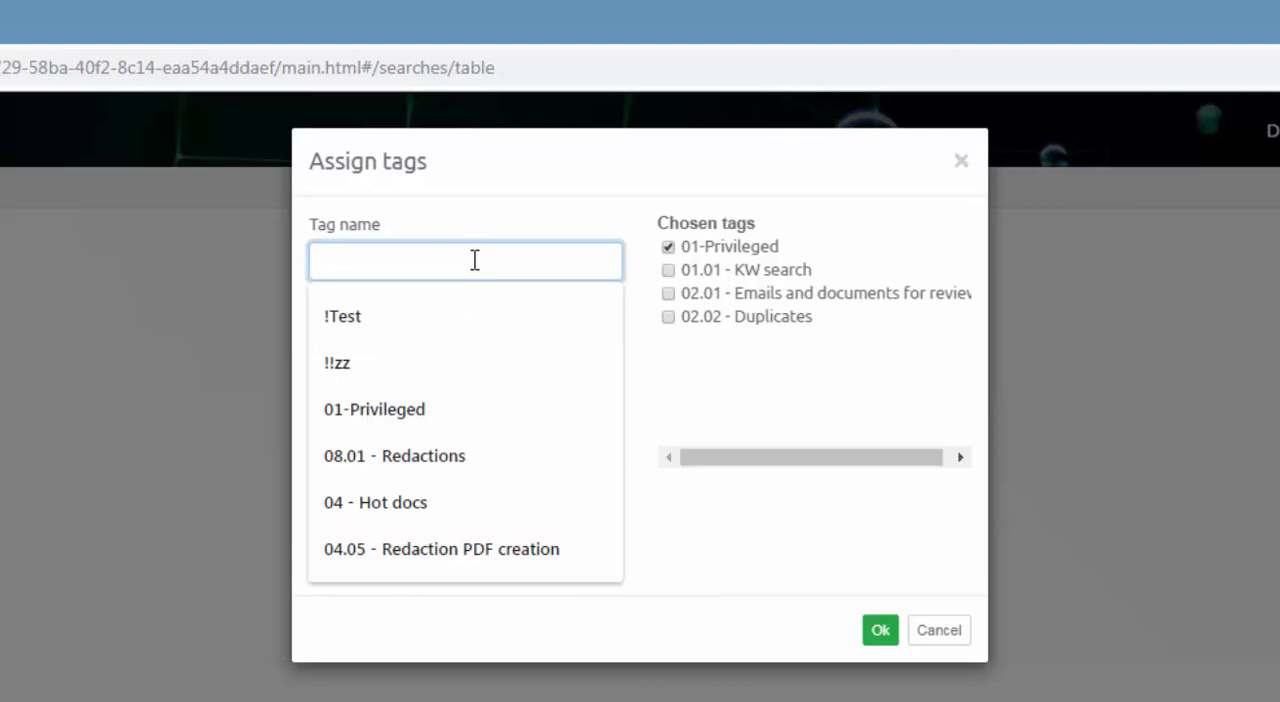
pyautogui.write('Yes')
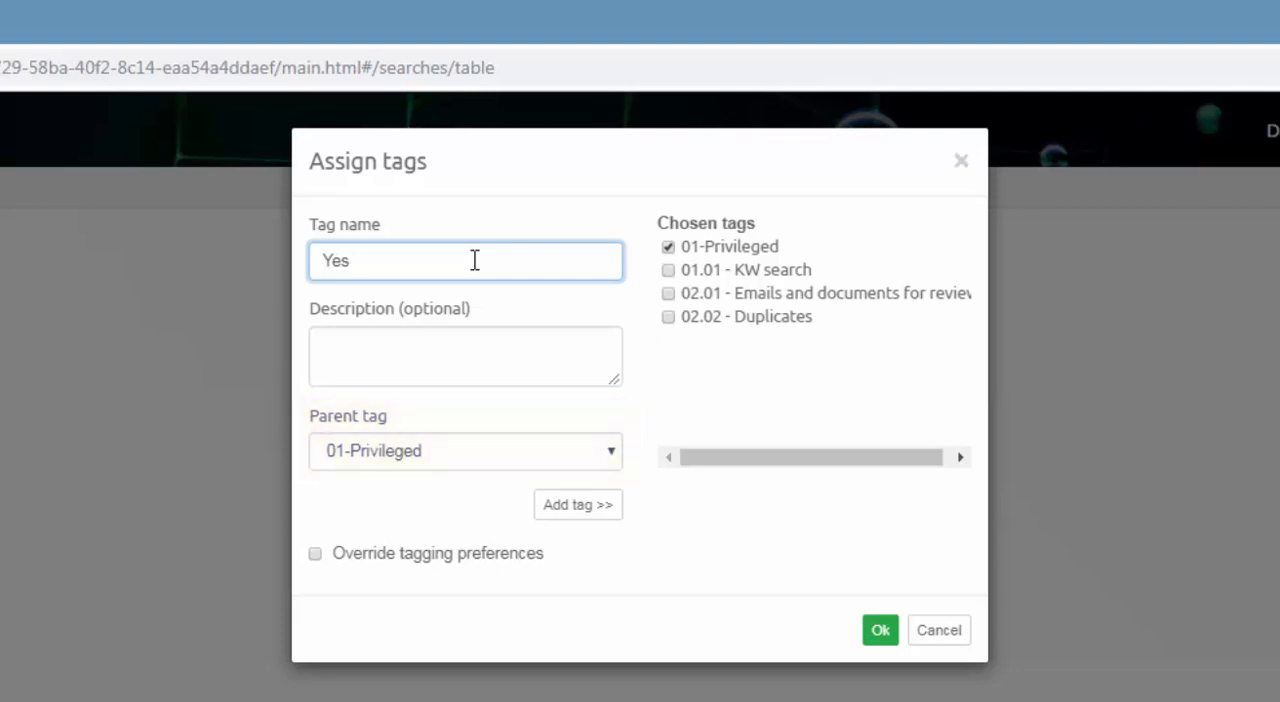
pyautogui.click(563, 512)
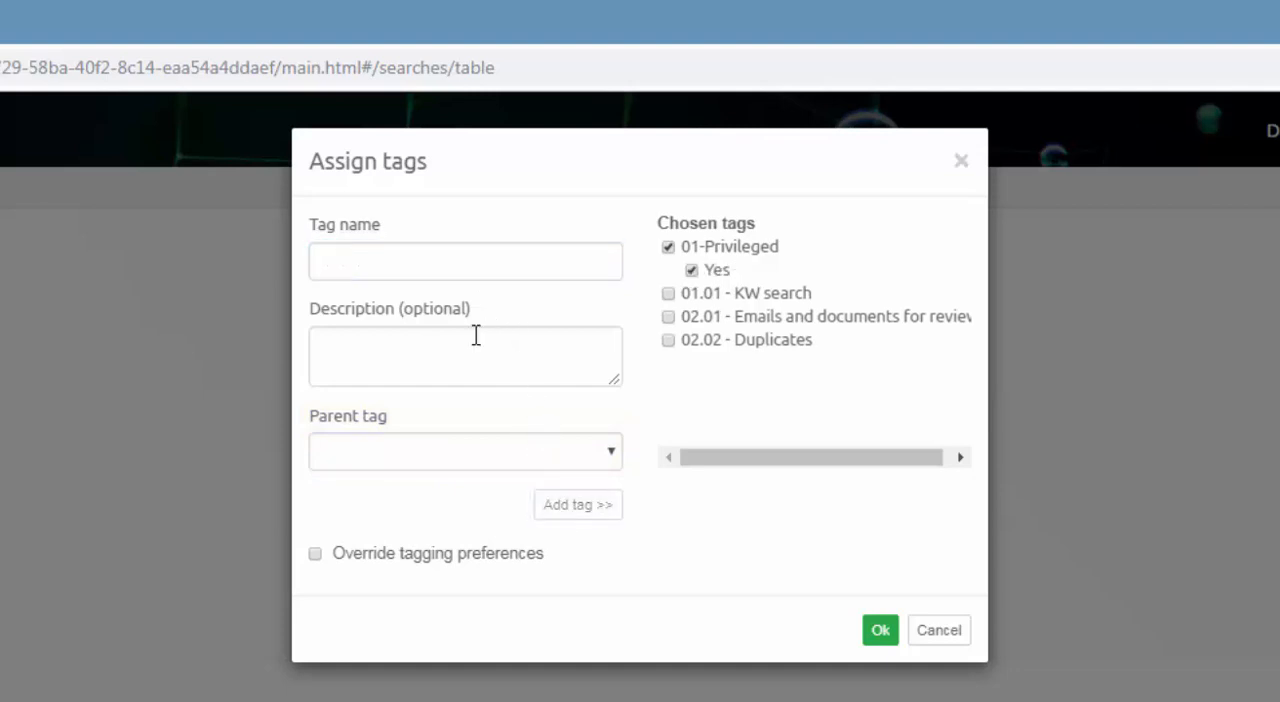
# Add a tag named No under the parent tag 01-Privileged and cancel assigning the tags to the email.
pyautogui.click(434, 451)
pyautogui.click(414, 505)
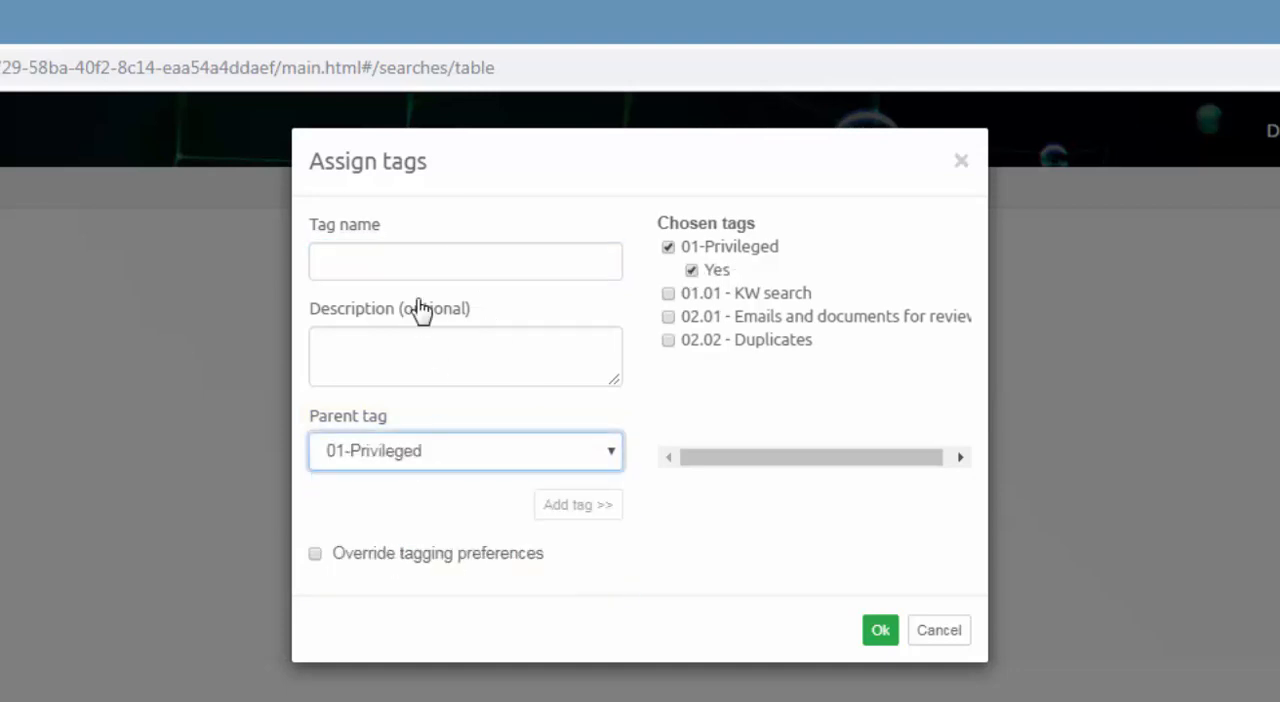
pyautogui.click(408, 256)
pyautogui.write('No')
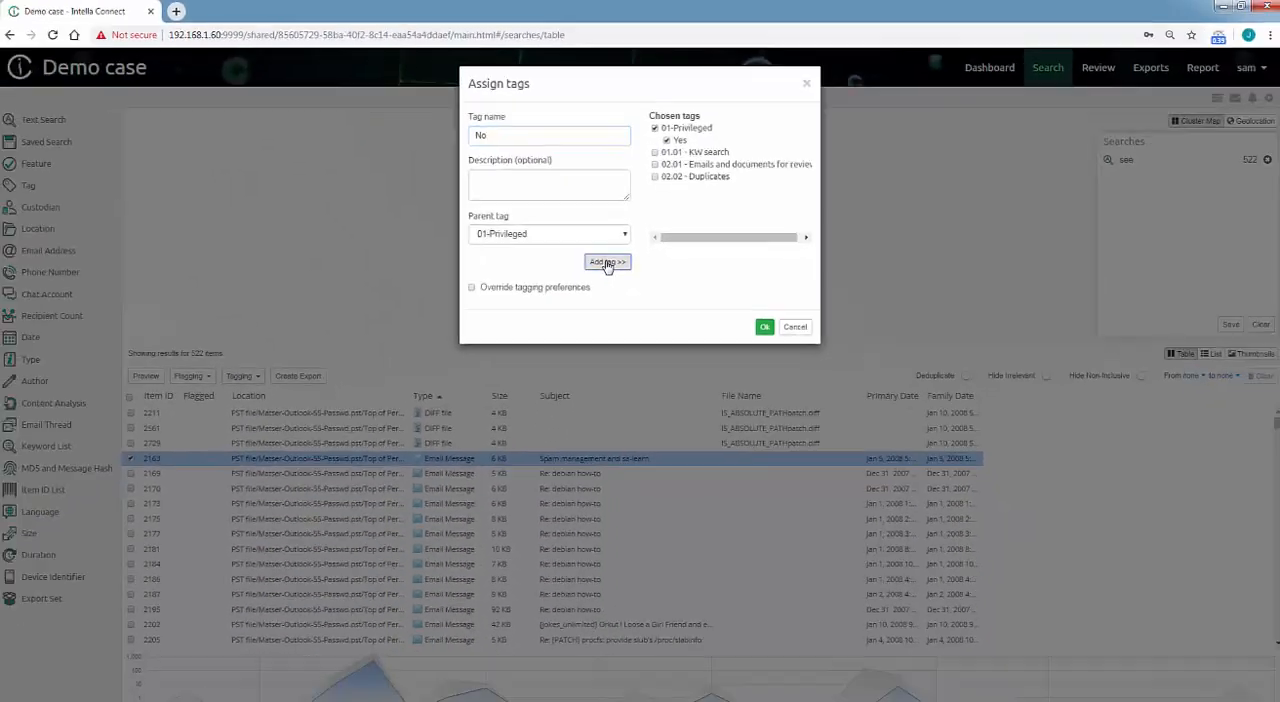
pyautogui.click(592, 387)
pyautogui.click(790, 317)
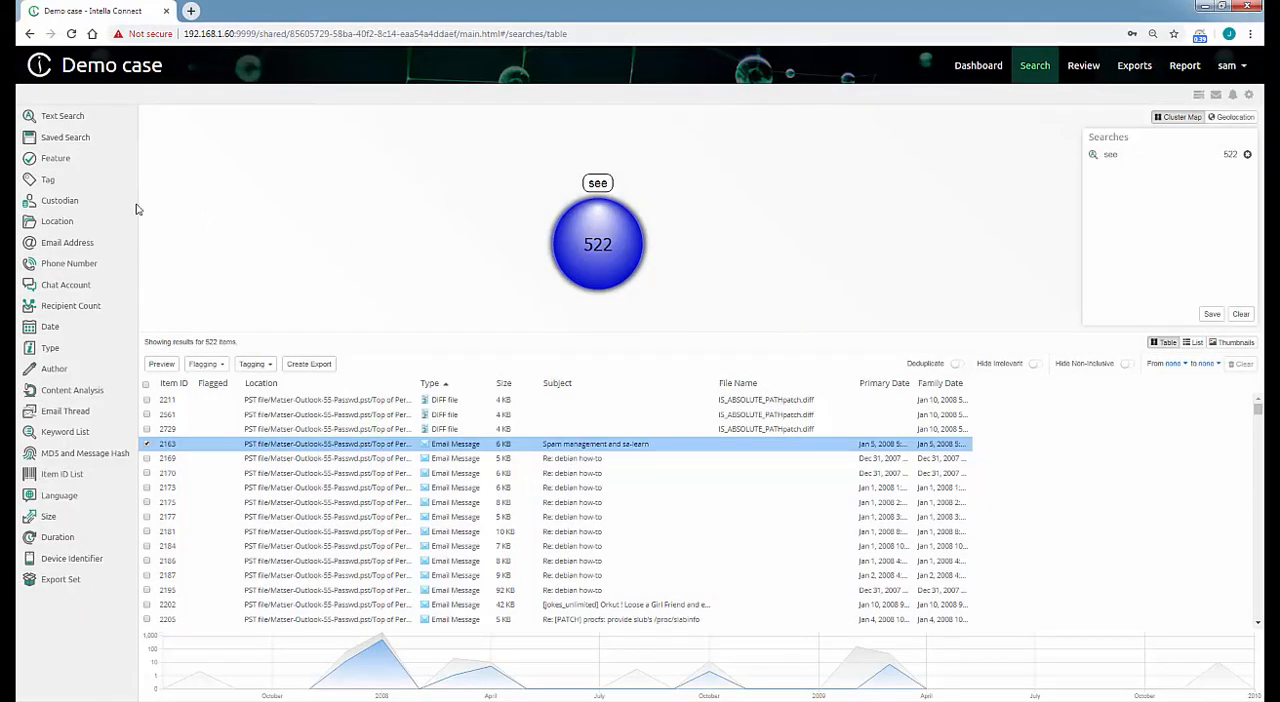
# Examine the child tags of 01-Privileged, 02-Relevant and 03-Issues in the Tag facet.
pyautogui.click(48, 181)
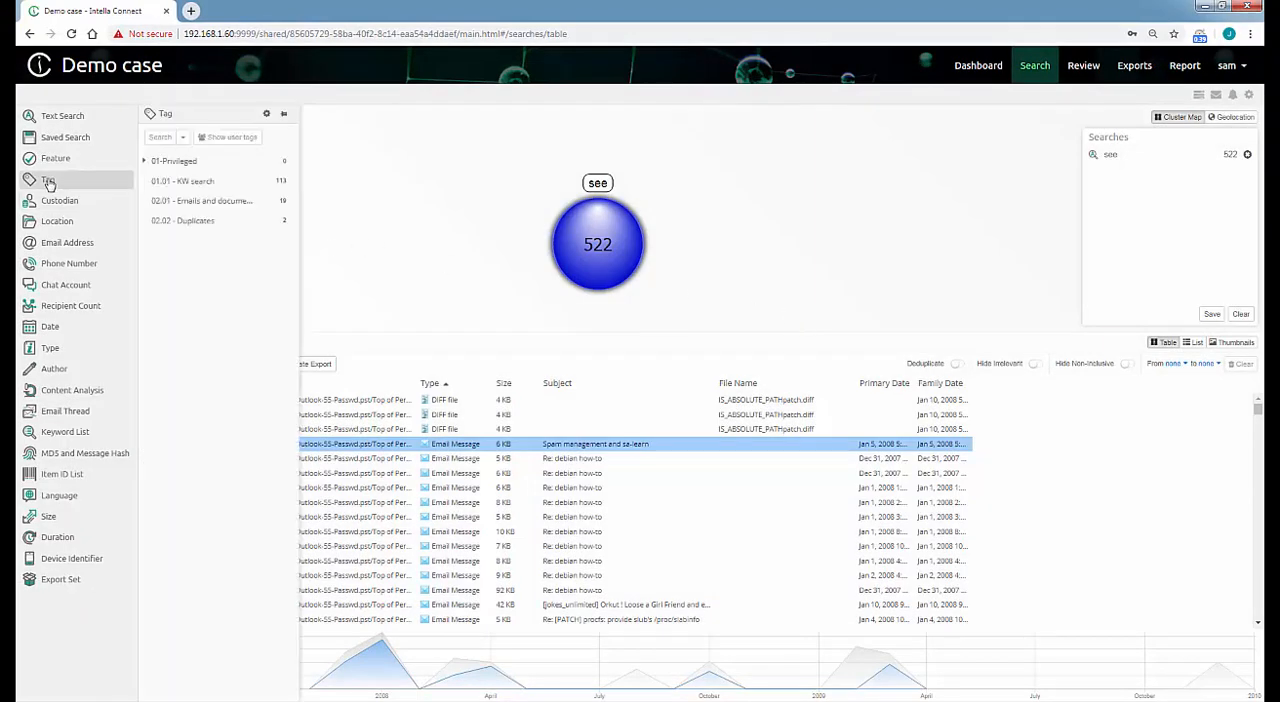
pyautogui.click(144, 161)
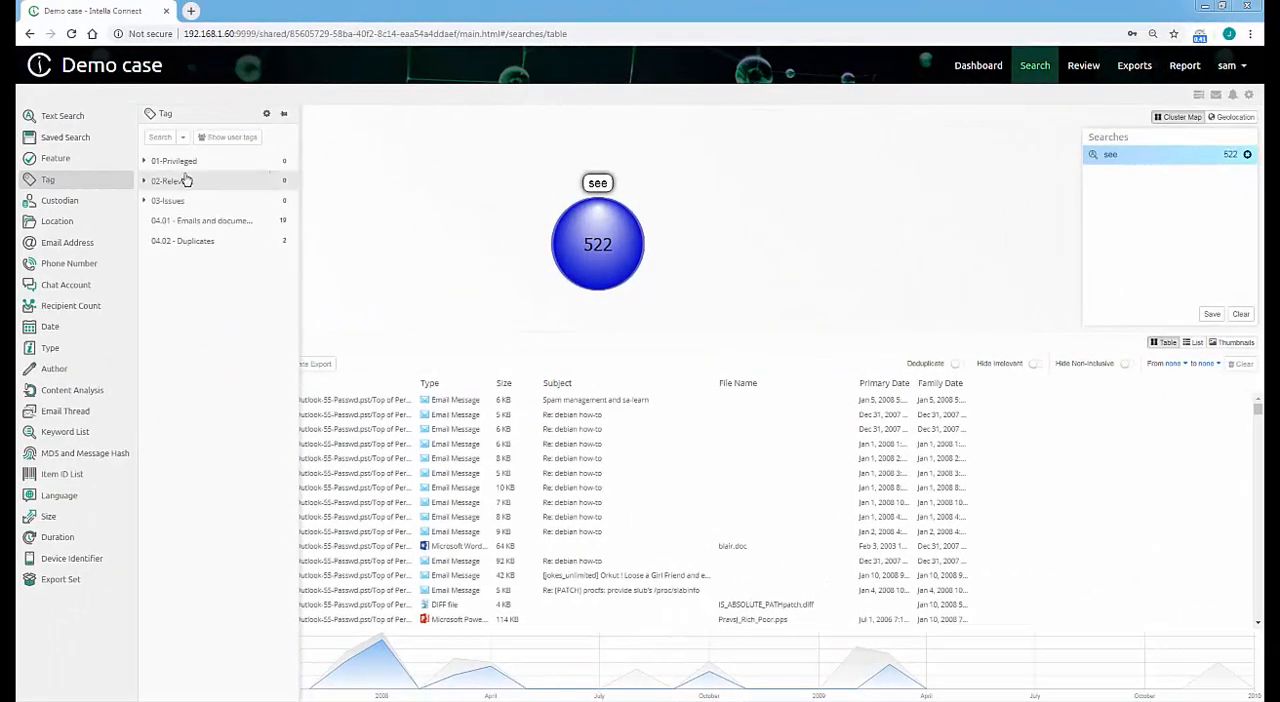
pyautogui.click(144, 161)
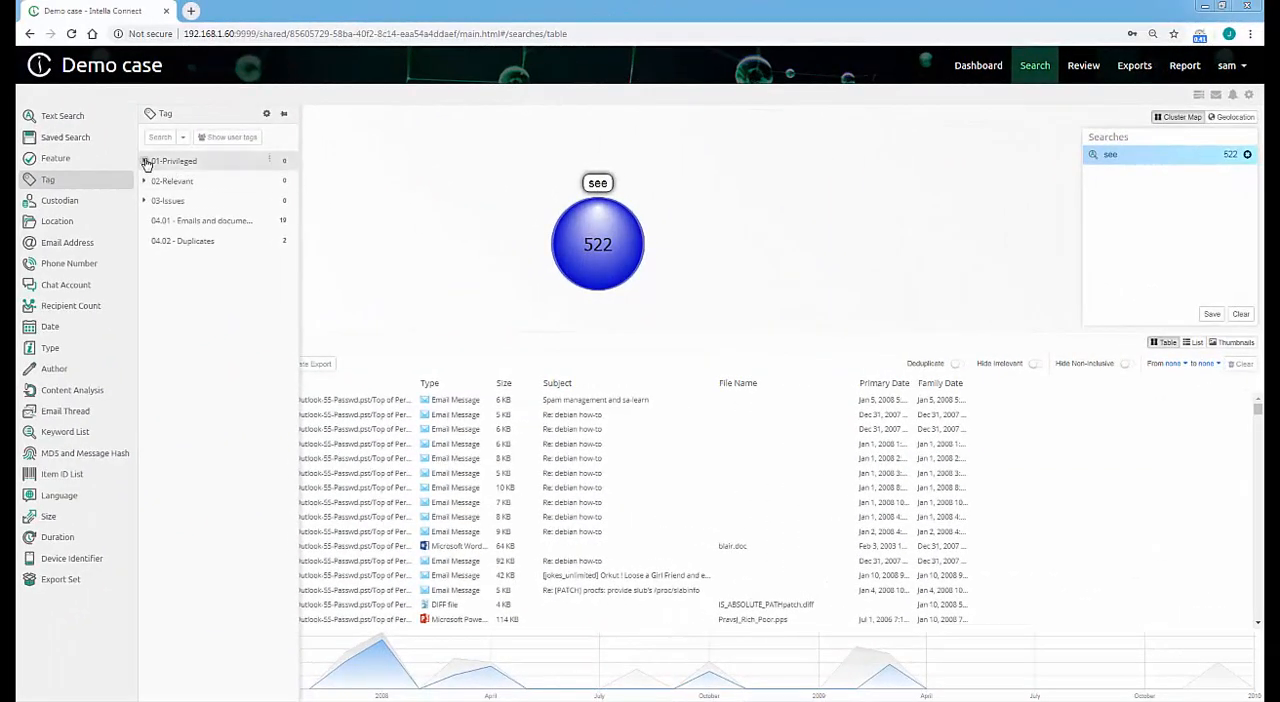
pyautogui.click(351, 315)
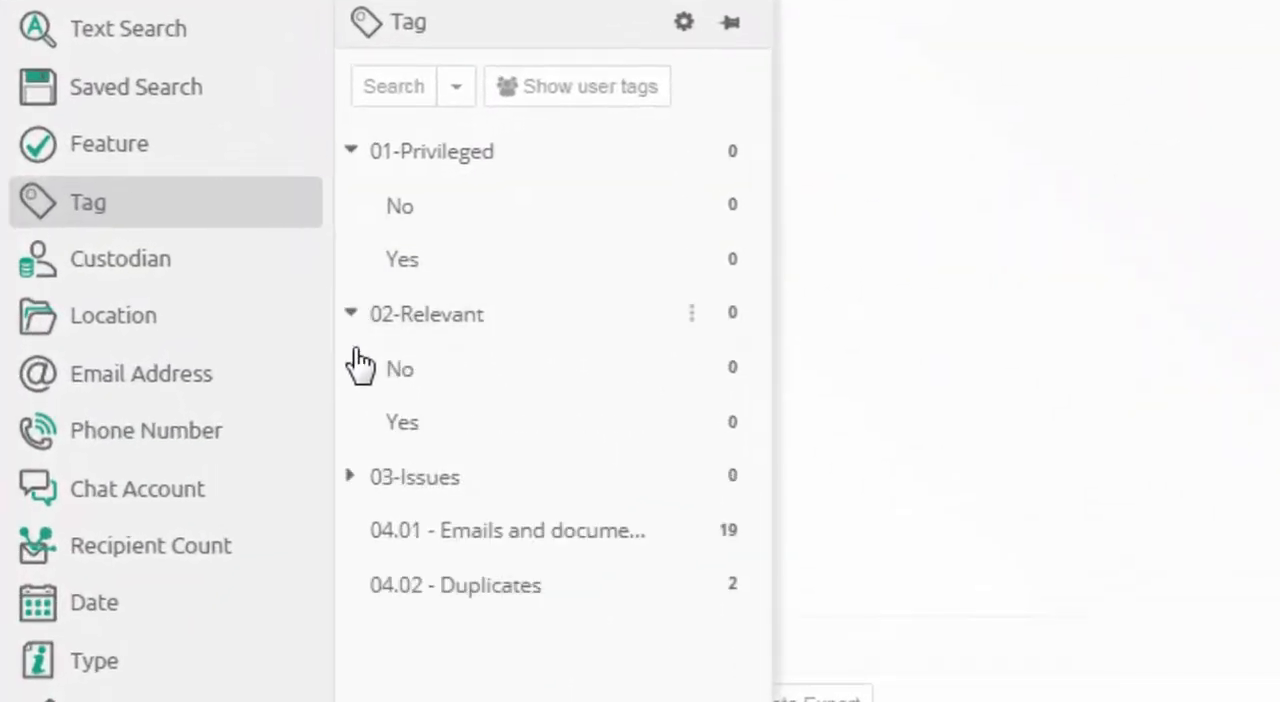
pyautogui.click(350, 478)
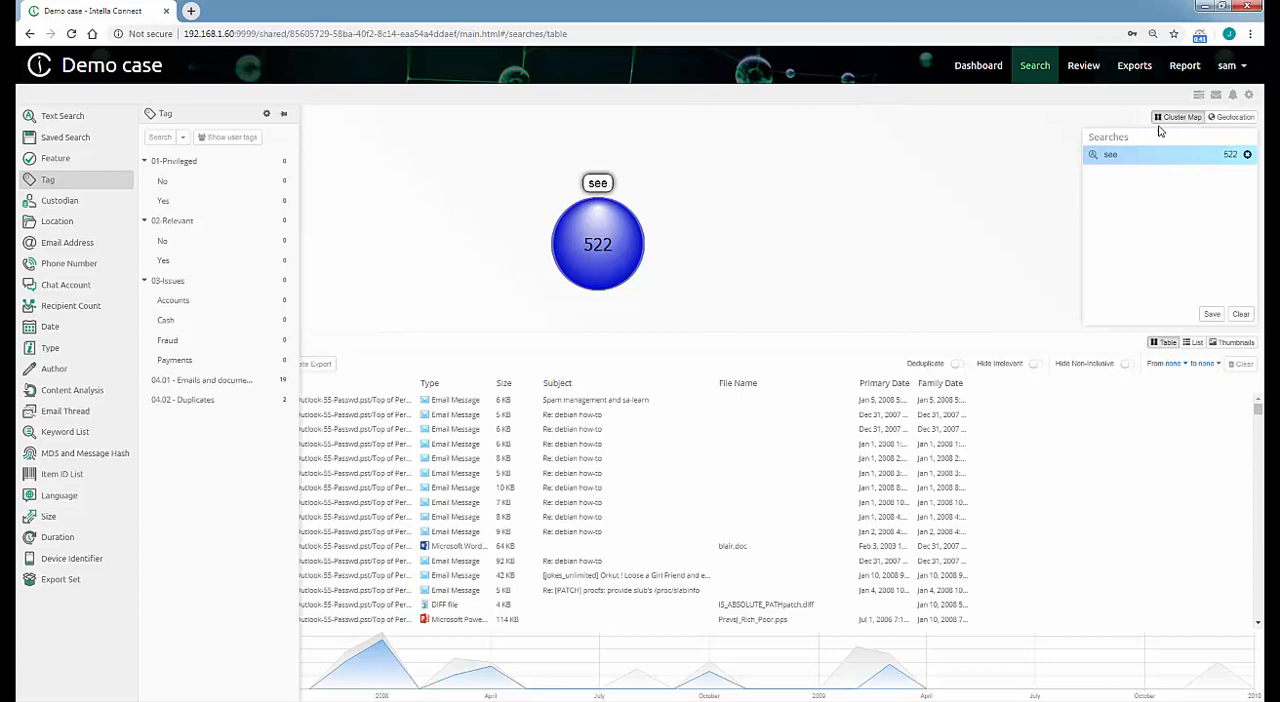
# Create a coding layout named Coding layout test in the preferences and allow sharing it among cases.
pyautogui.click(1251, 94)
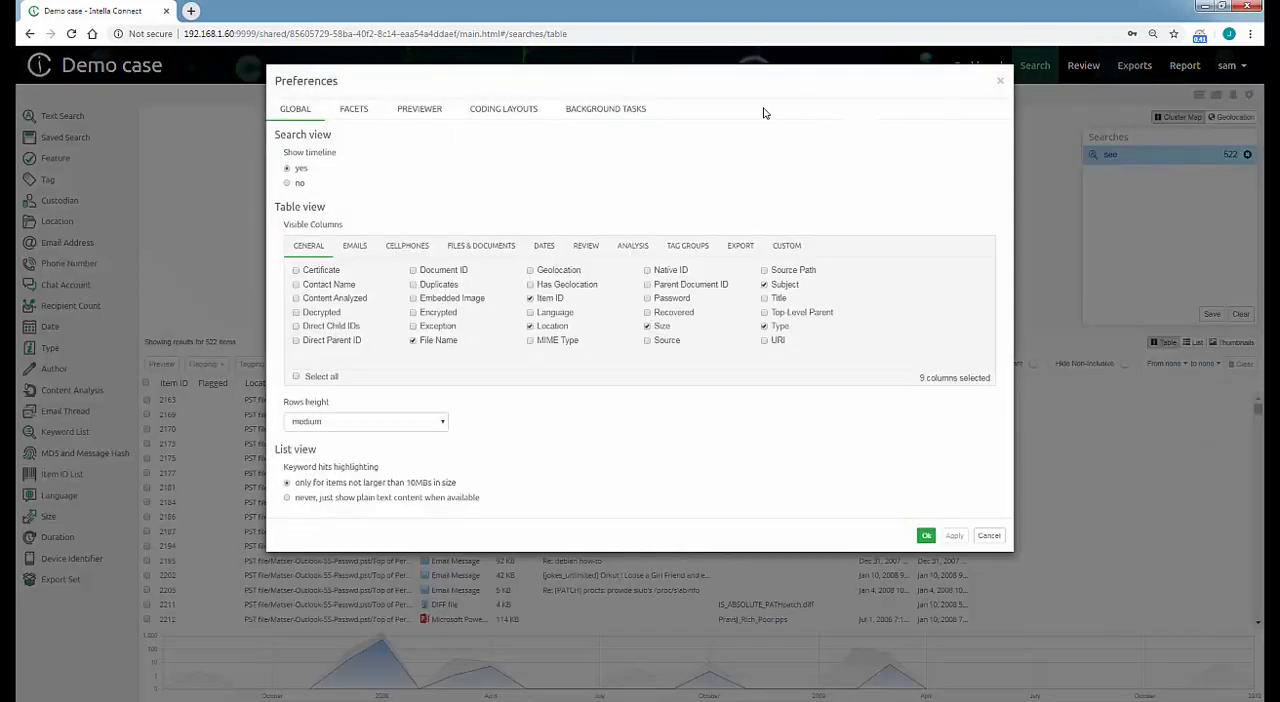
pyautogui.click(507, 110)
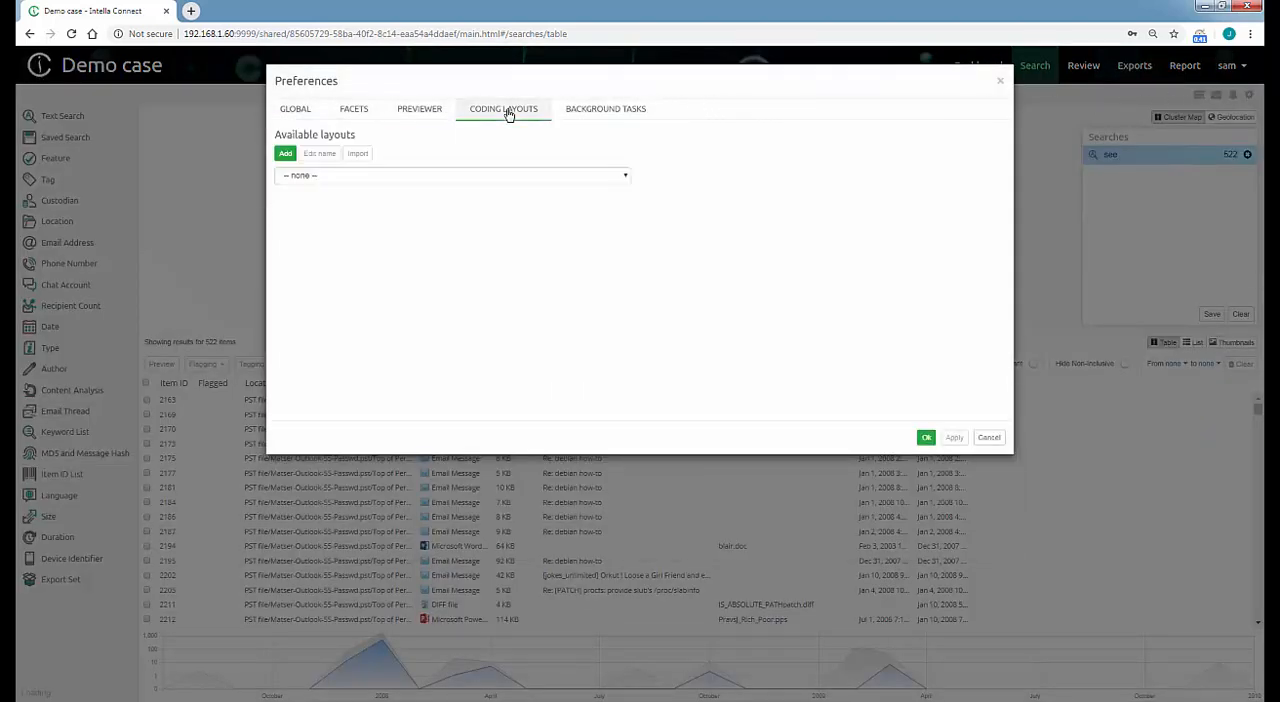
pyautogui.click(285, 153)
pyautogui.tripleClick(545, 133)
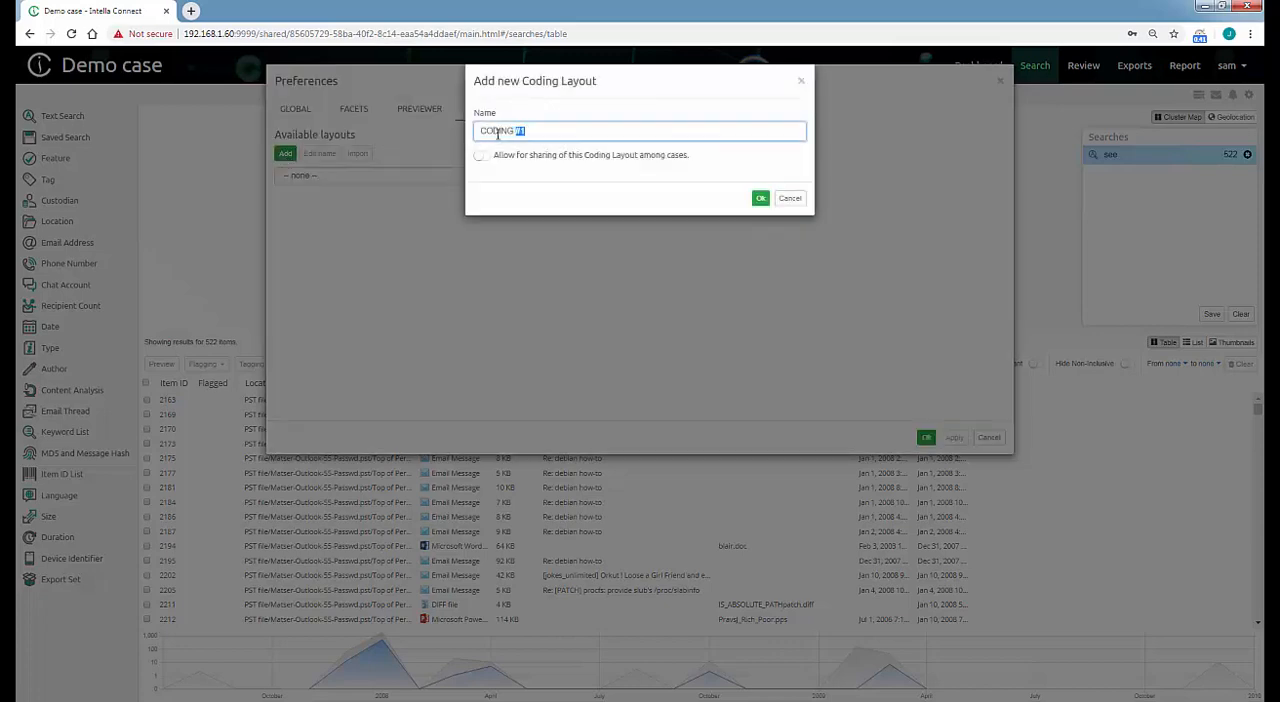
pyautogui.write('Coding layout test')
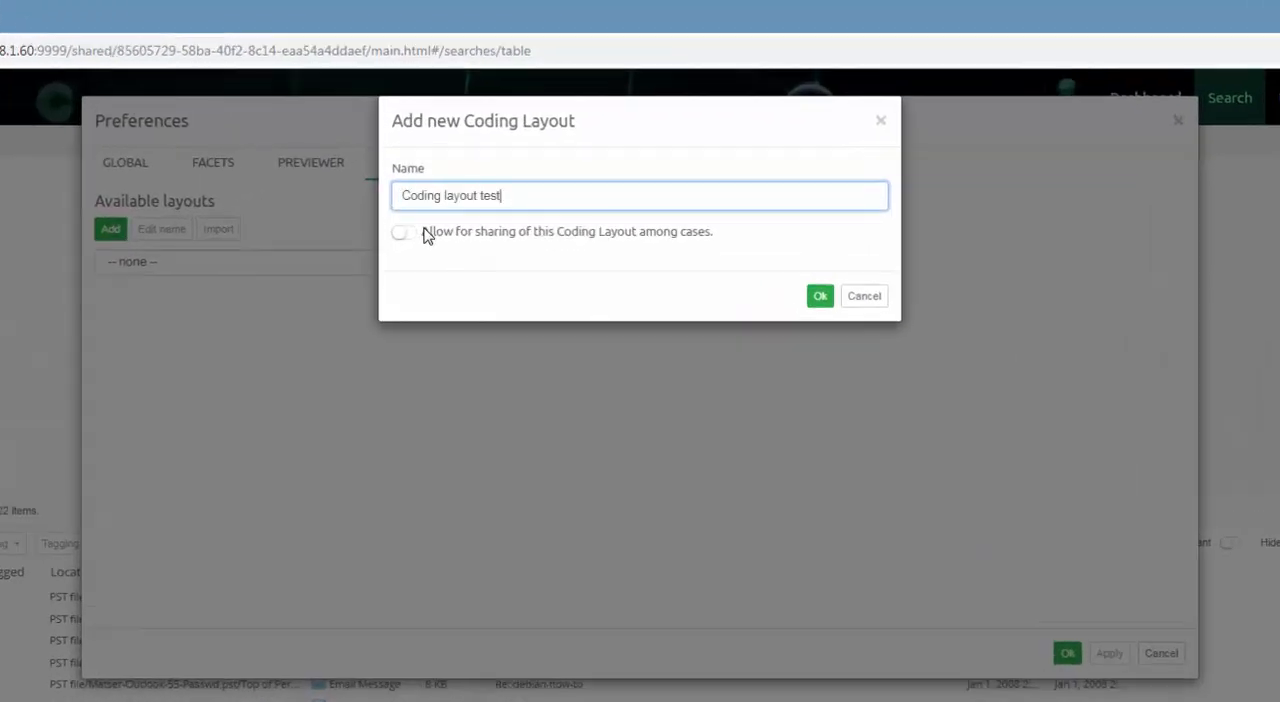
pyautogui.click(403, 240)
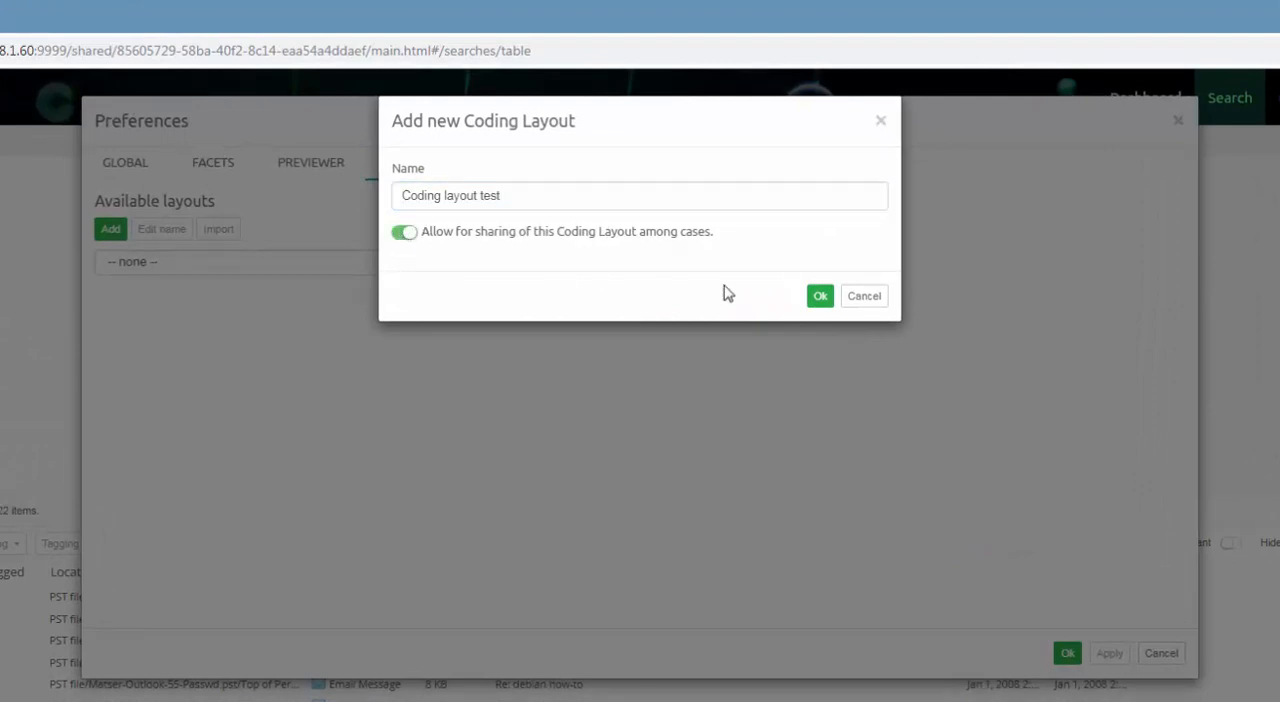
pyautogui.click(817, 300)
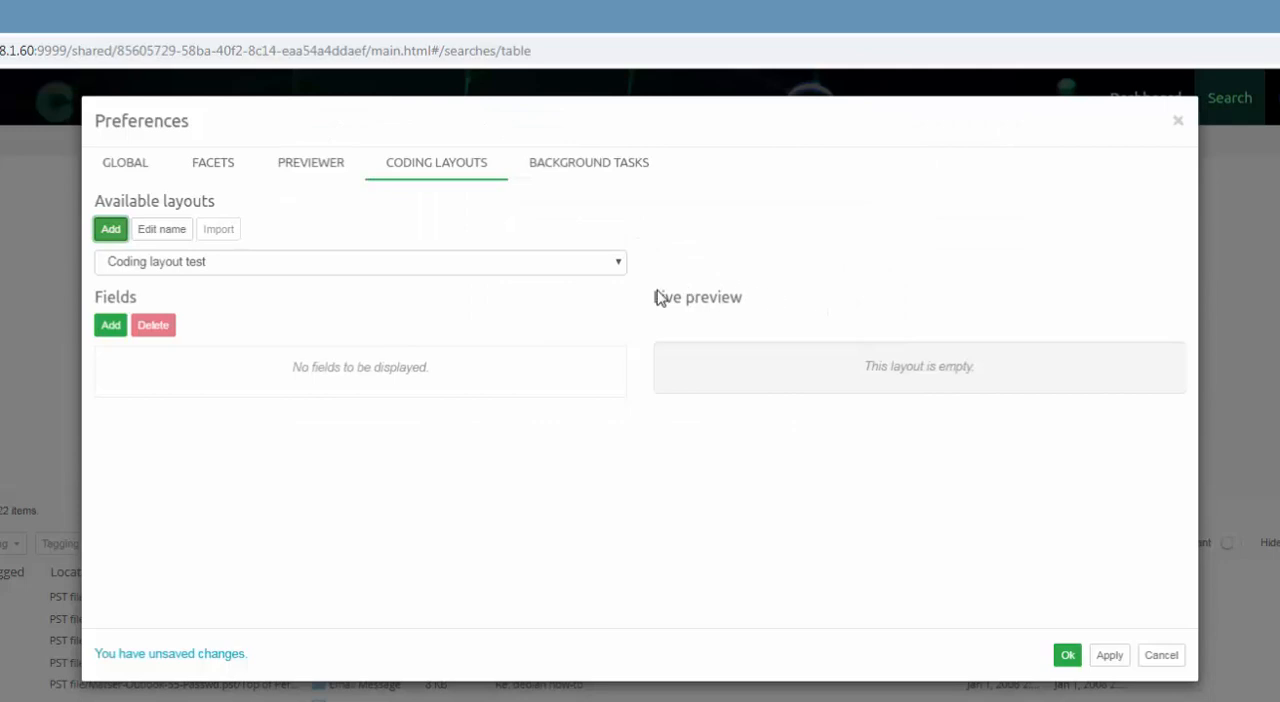
# Add a required field of type RADIO for the 01-Privileged tag to the coding layout.
pyautogui.click(110, 328)
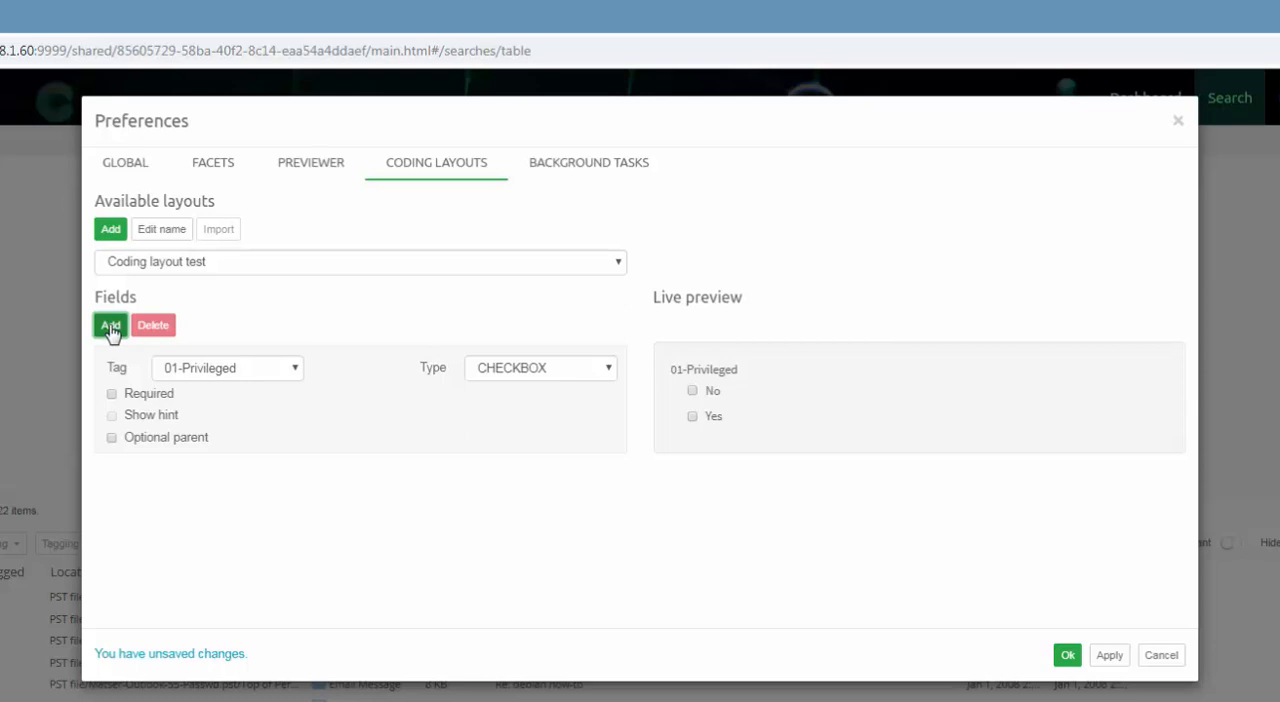
pyautogui.click(607, 370)
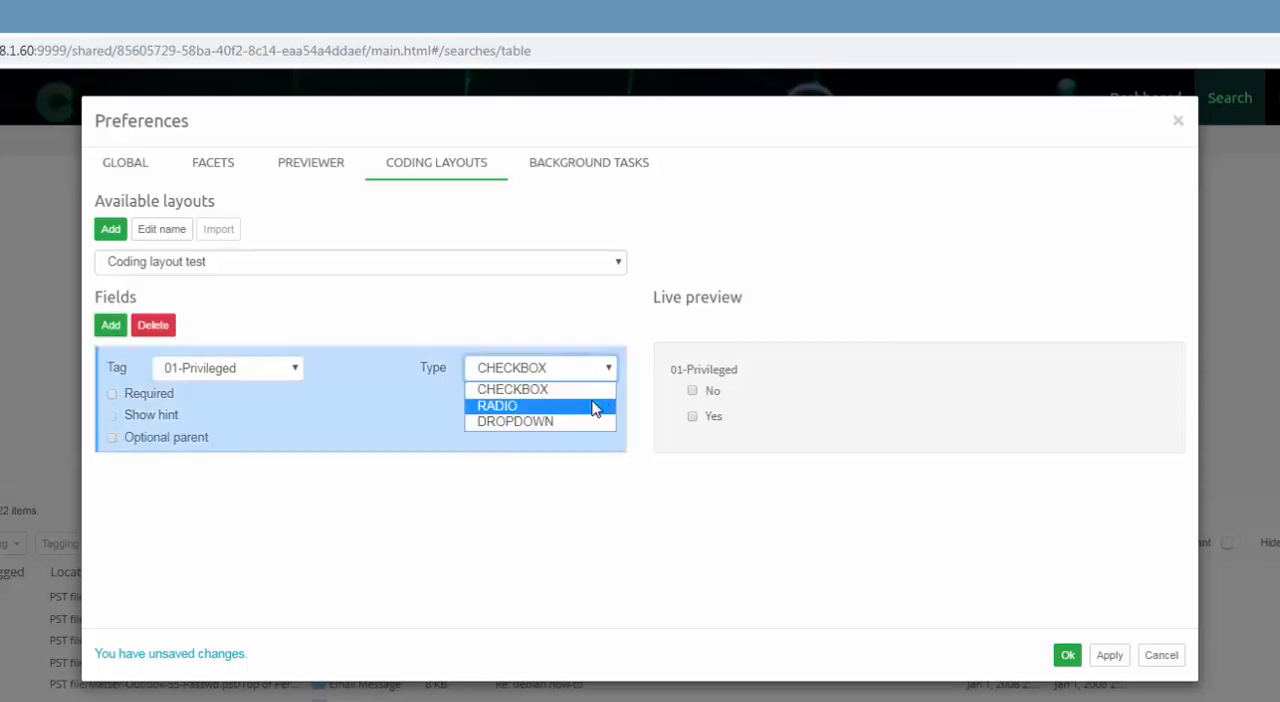
pyautogui.click(595, 408)
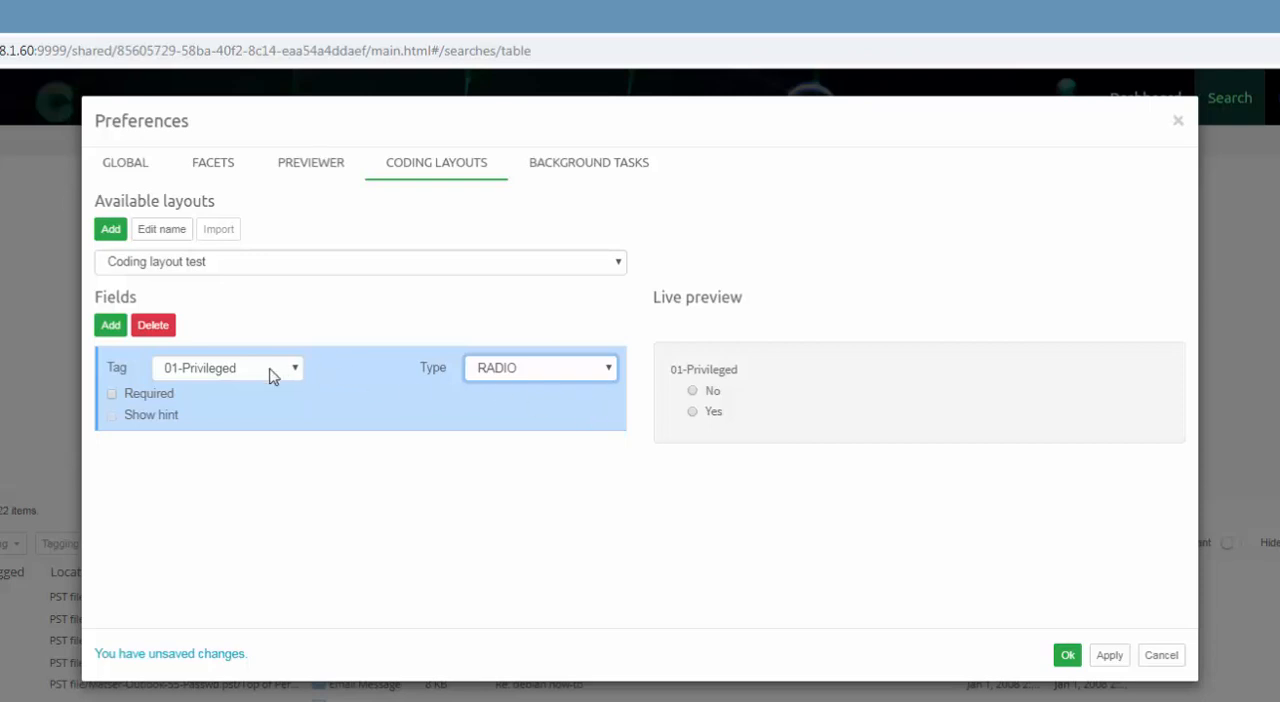
pyautogui.click(111, 394)
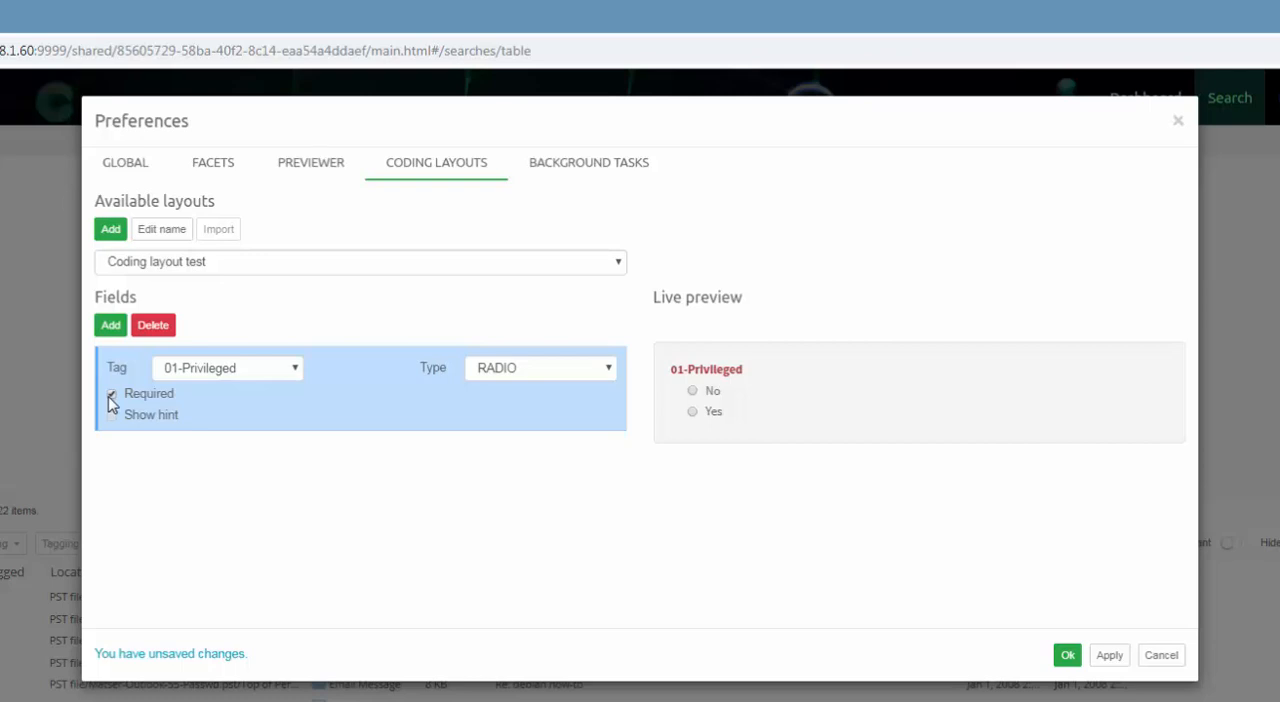
# Add a required RADIO field for 02-Relevant and a CHECKBOX field for 03-Issues, and save the preferences.
pyautogui.click(111, 326)
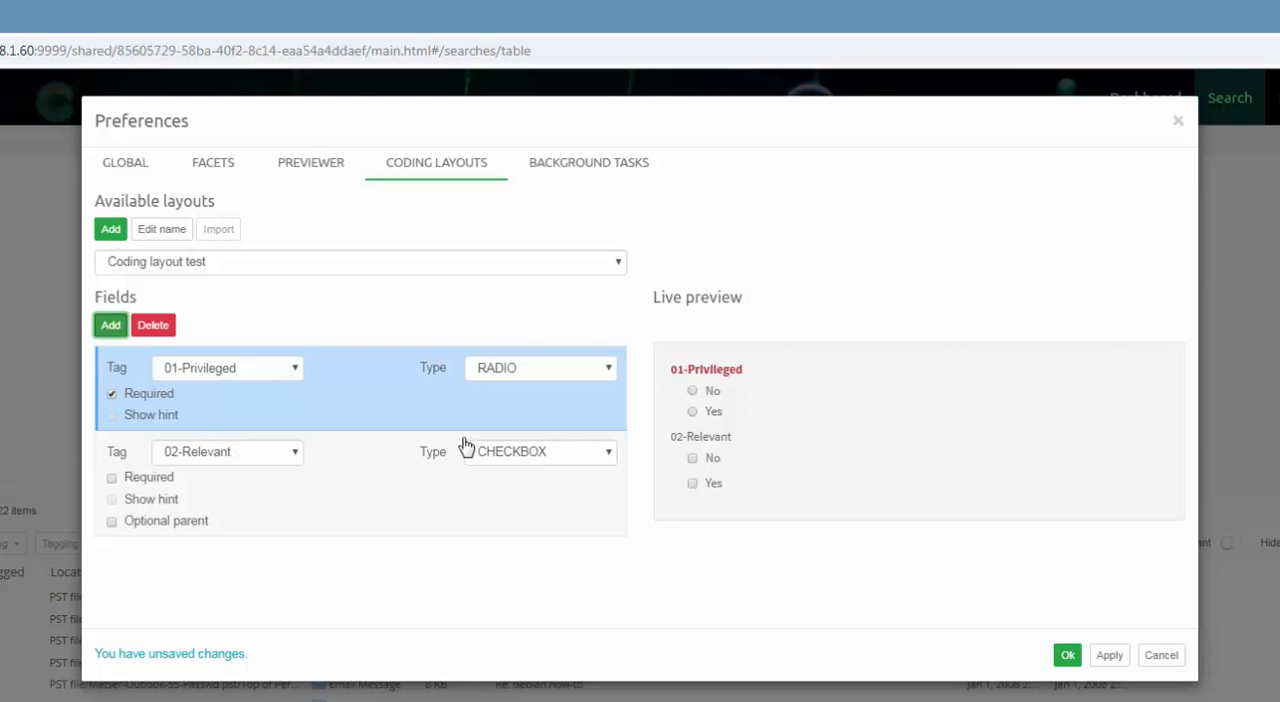
pyautogui.click(608, 451)
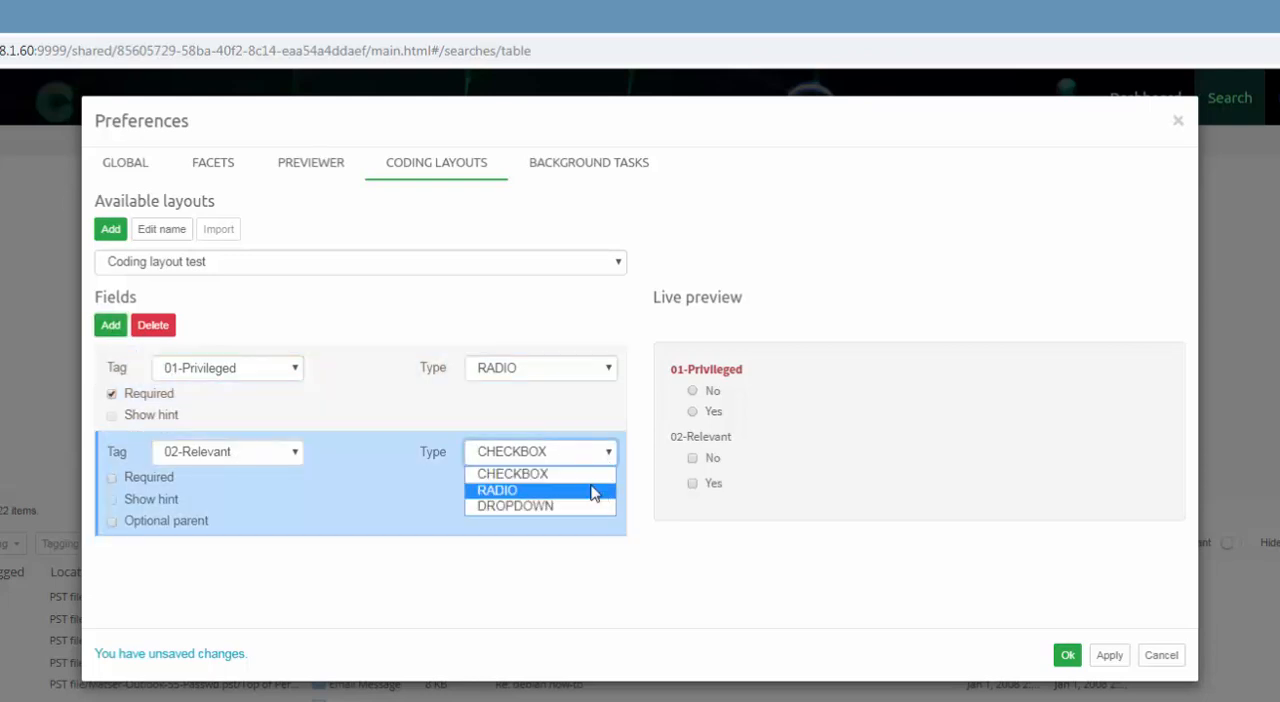
pyautogui.click(592, 491)
pyautogui.click(112, 479)
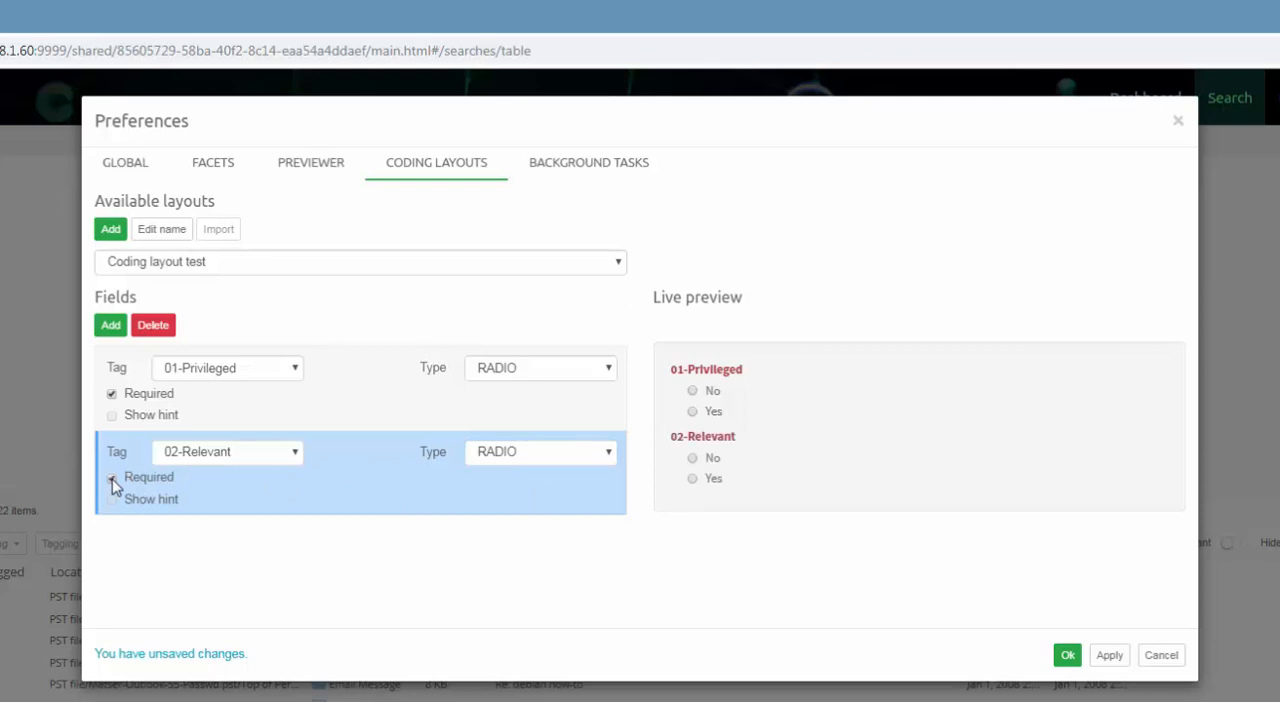
pyautogui.click(110, 326)
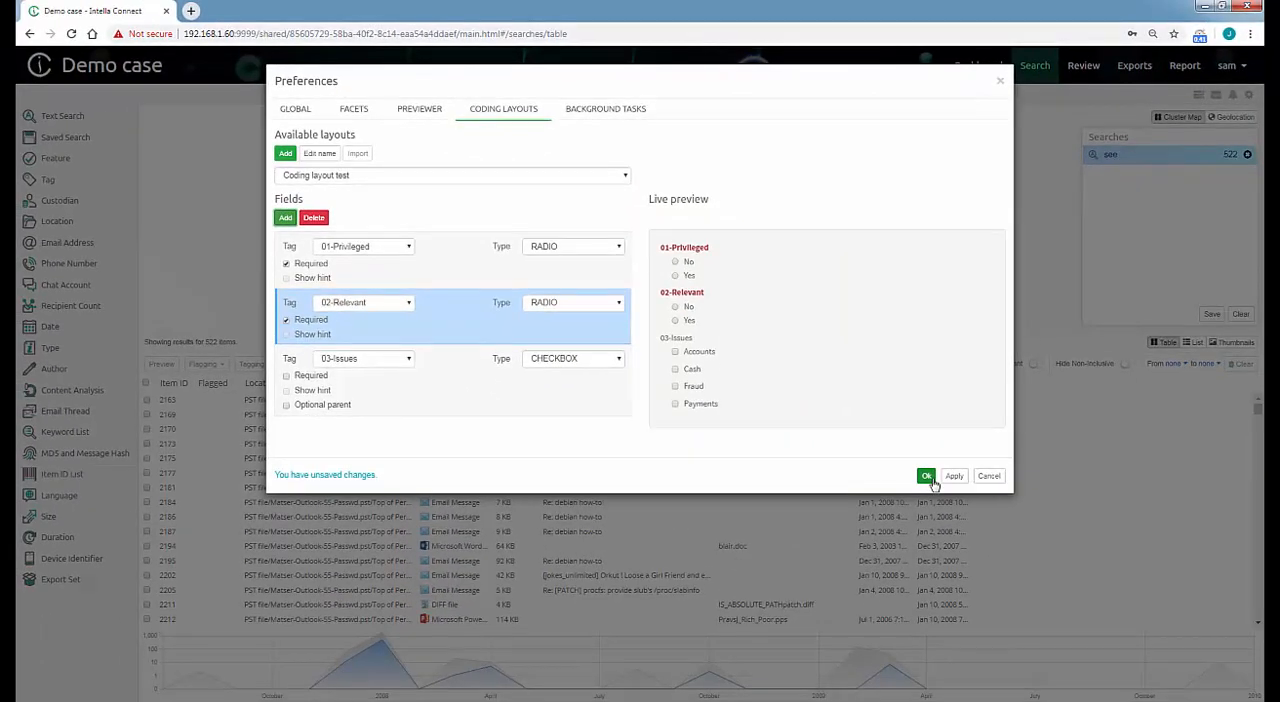
pyautogui.click(1034, 655)
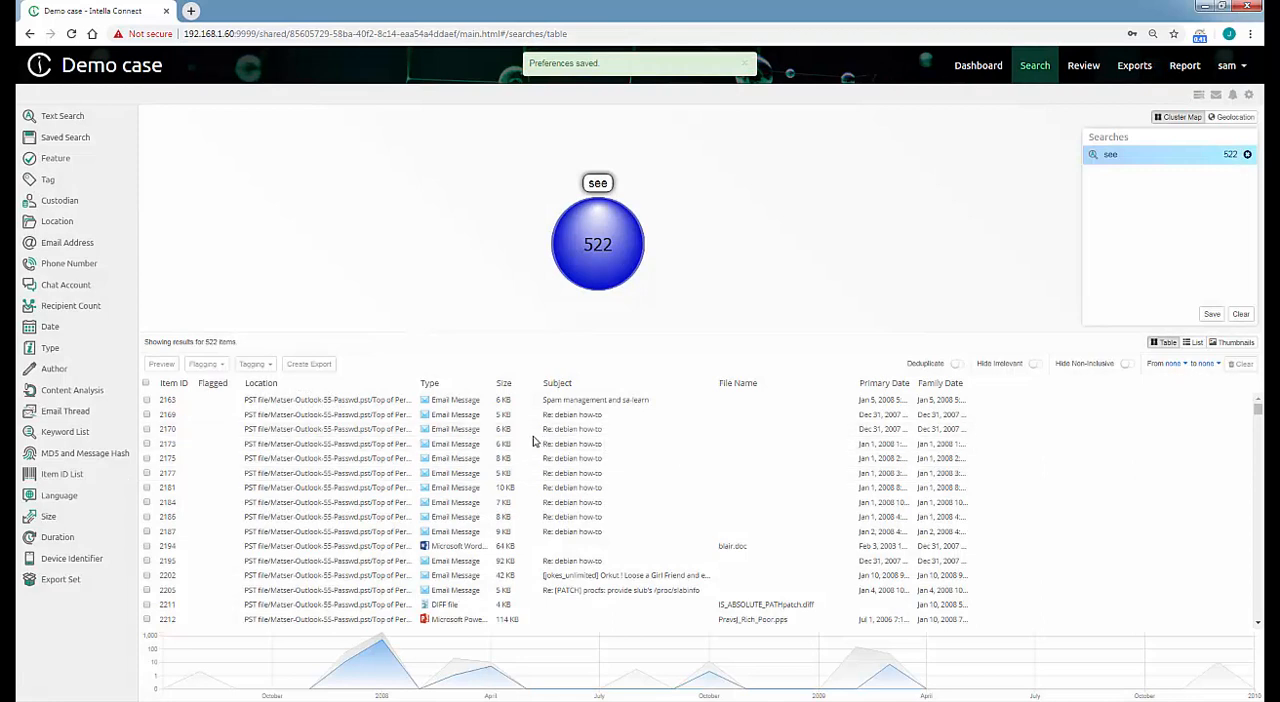
# Sort the search results by type and select the email messages from item 2163 through item 2524.
pyautogui.click(429, 383)
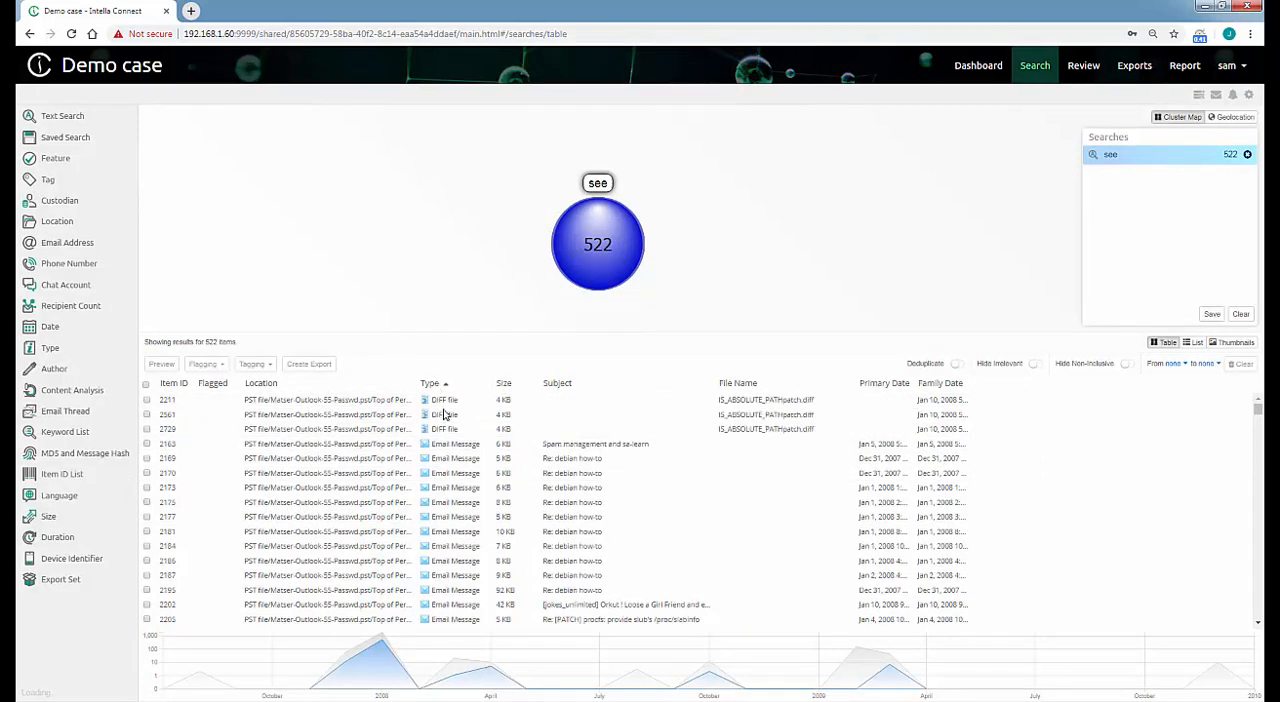
pyautogui.click(451, 447)
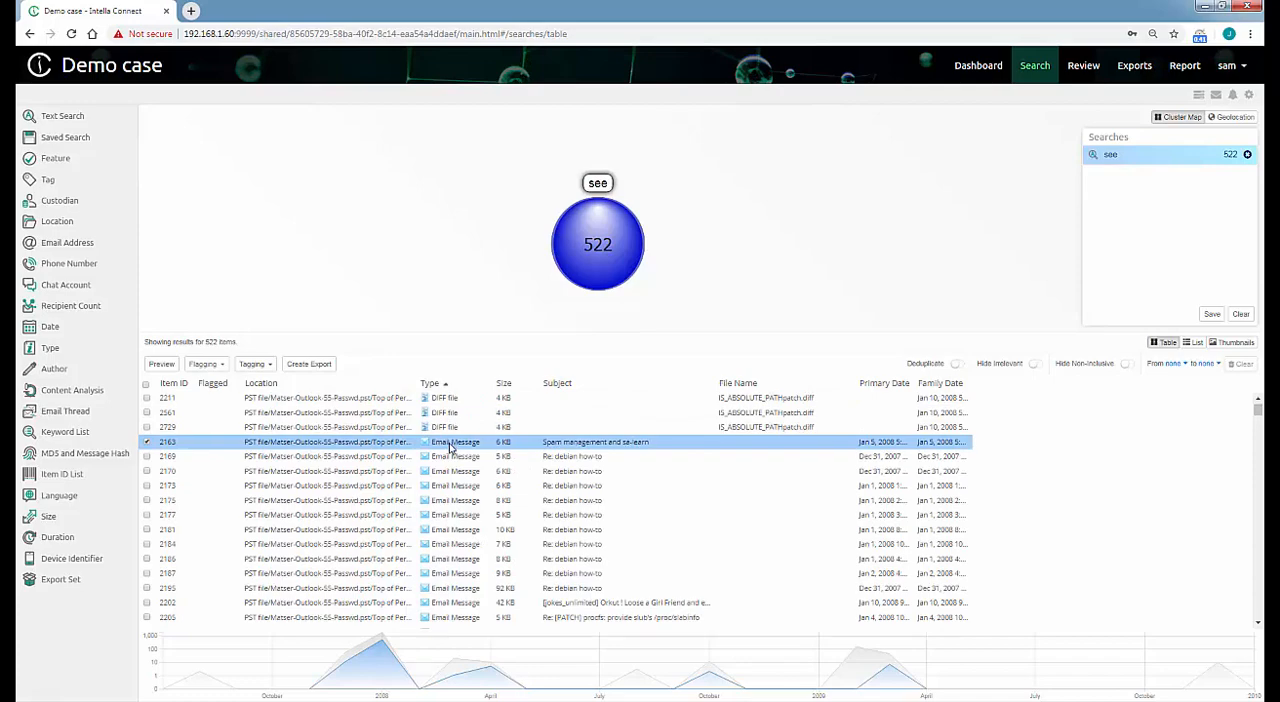
pyautogui.scroll(-15, 451, 447)
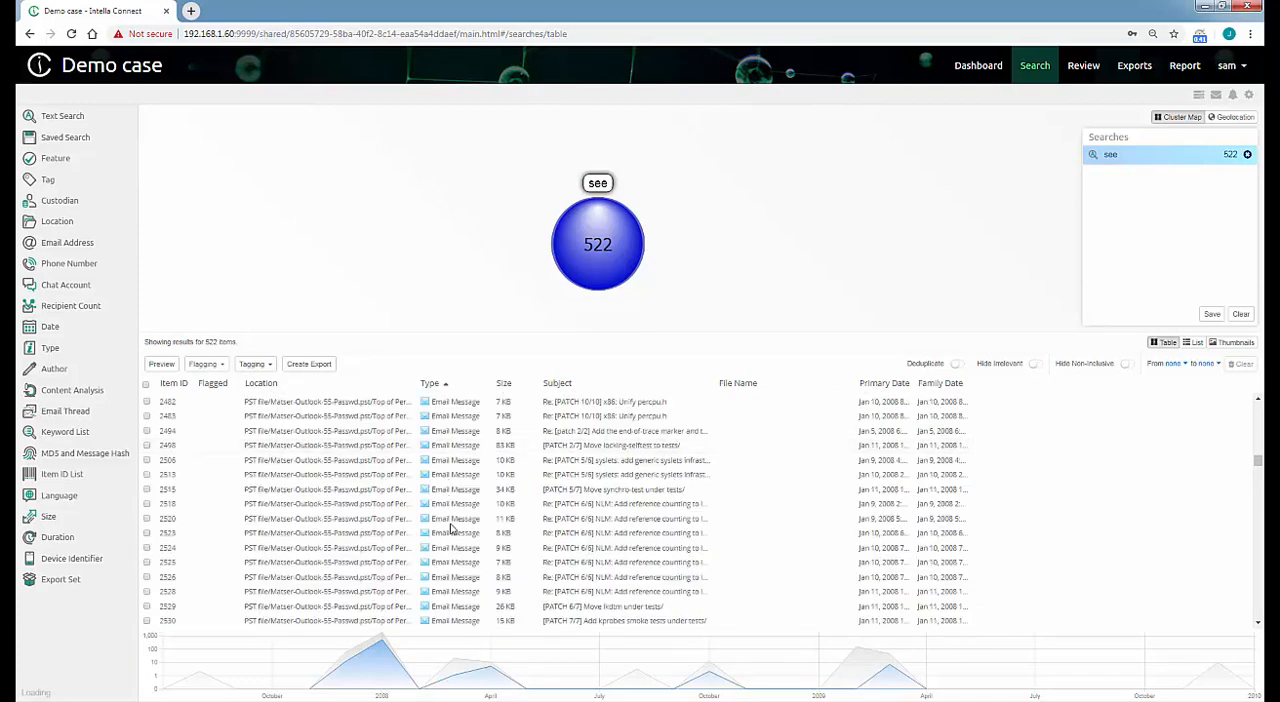
pyautogui.keyDown('shift'); pyautogui.click(461, 550); pyautogui.keyUp('shift')
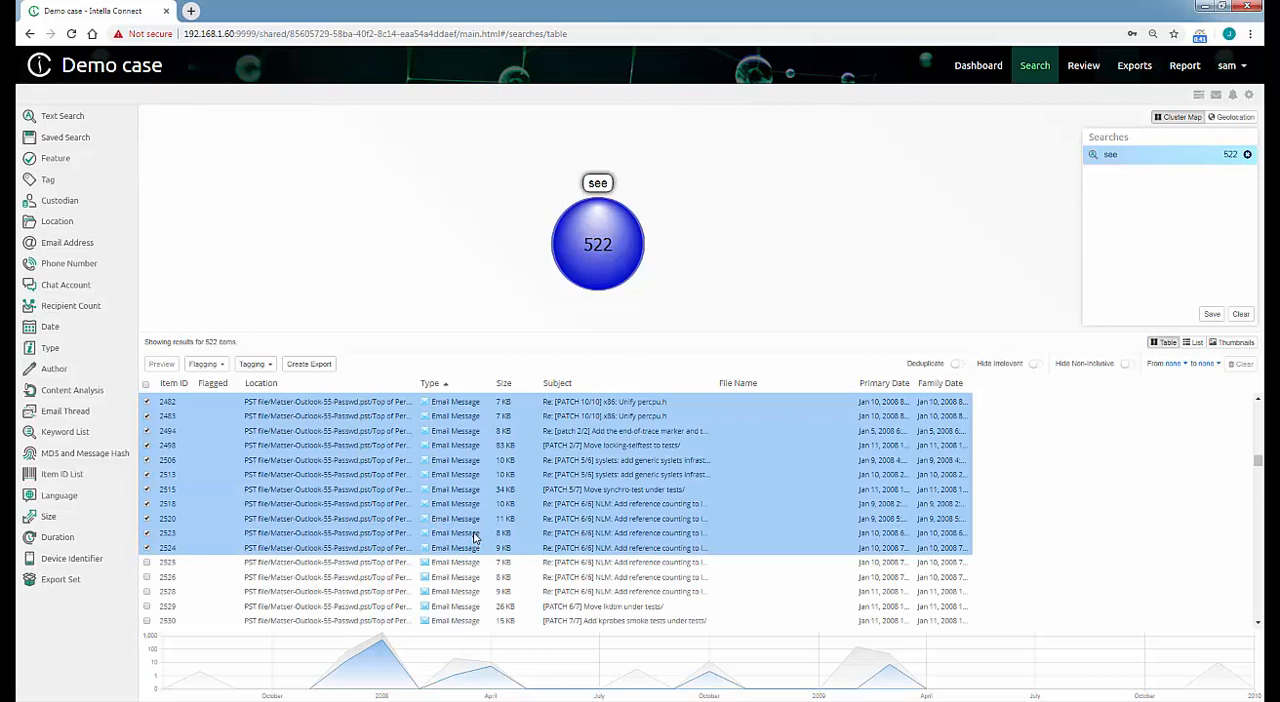
# Create batches from the selected emails with prefix Batch test, 20 items per batch and the coding layout Coding layout test.
pyautogui.rightClick(475, 538)
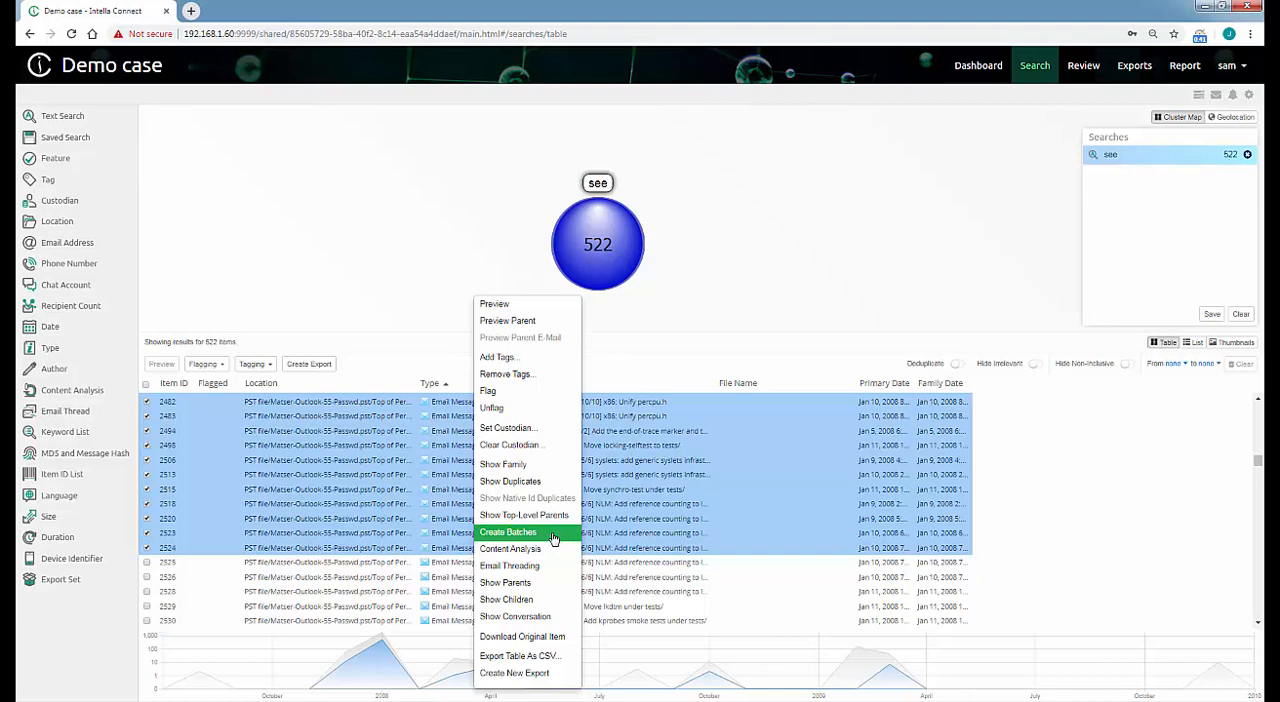
pyautogui.click(553, 538)
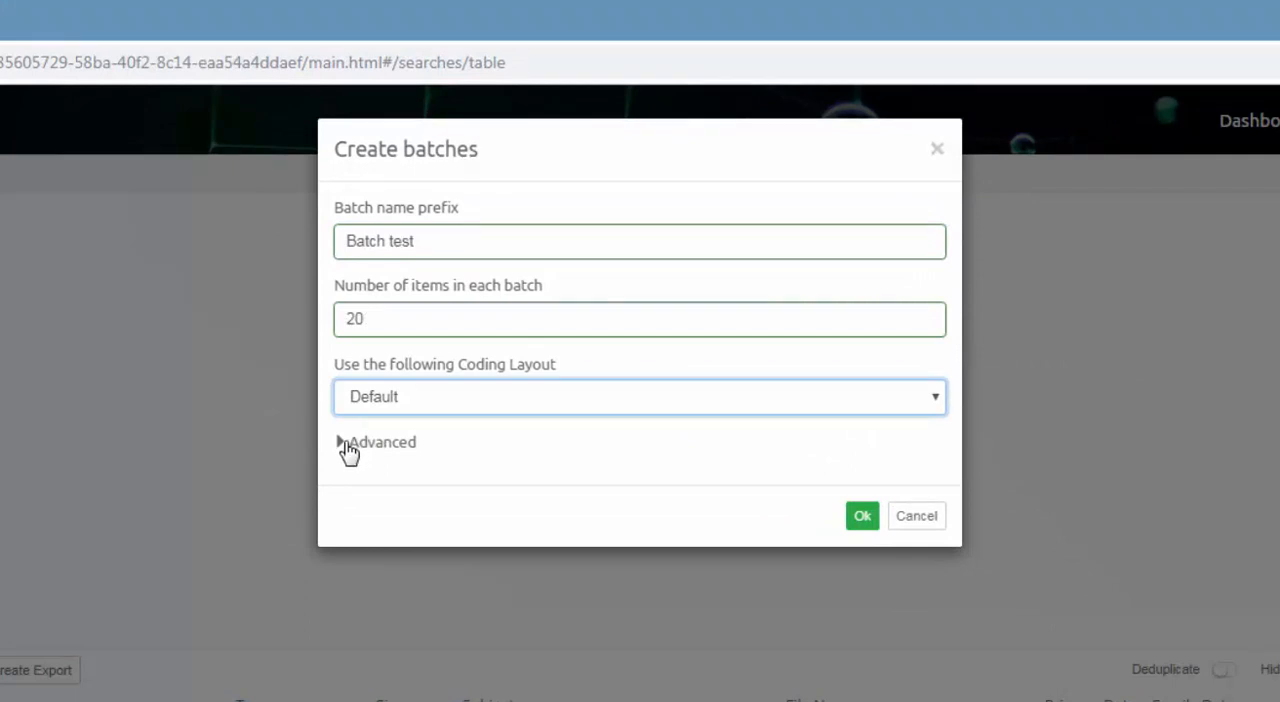
pyautogui.click(345, 446)
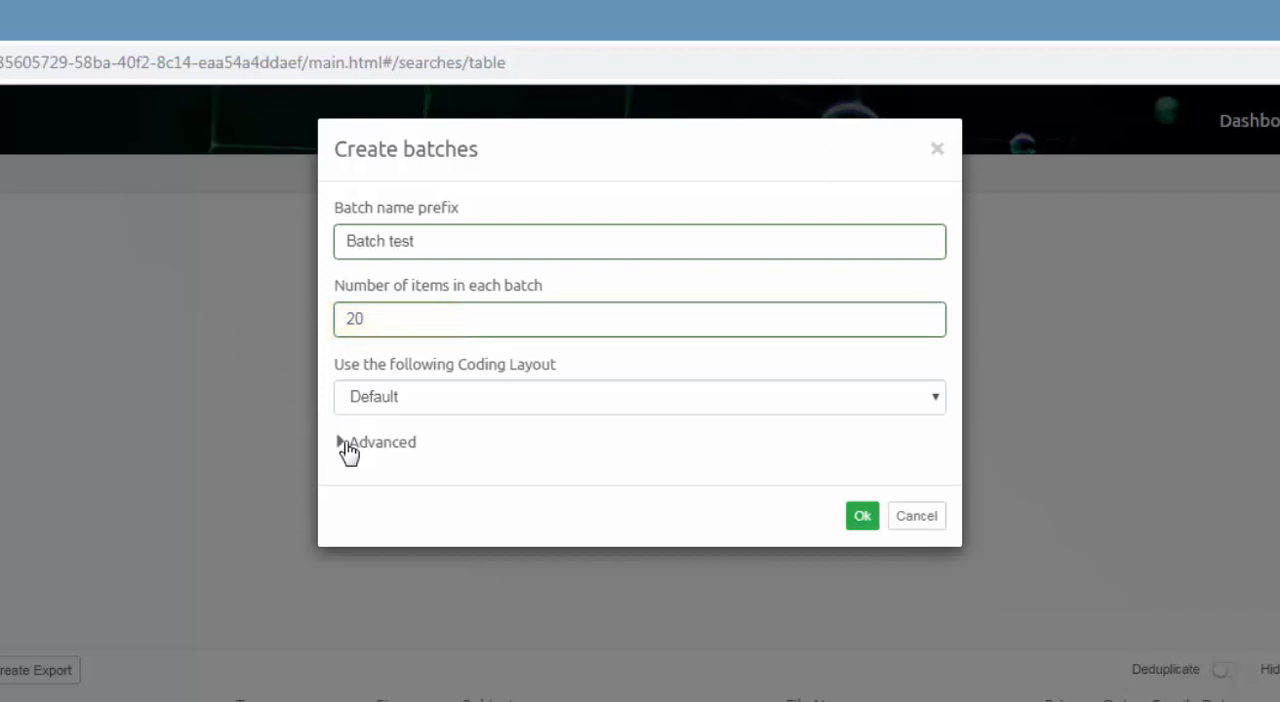
pyautogui.click(345, 443)
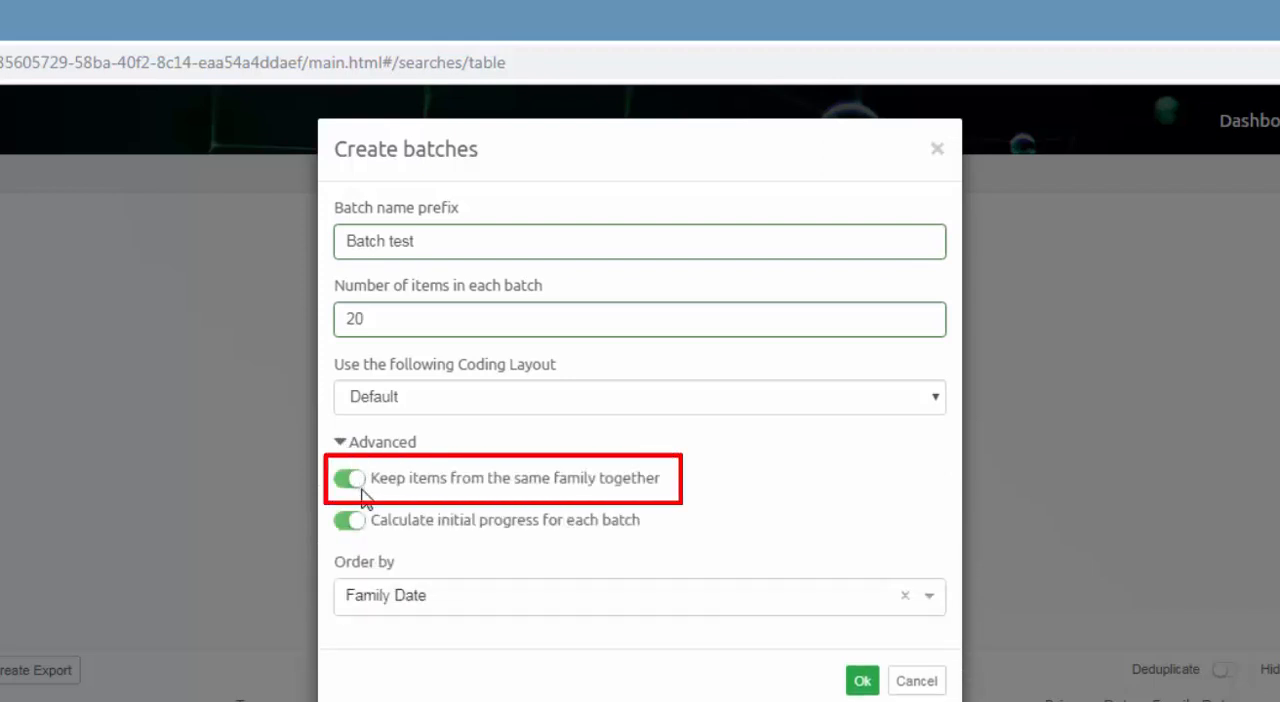
pyautogui.click(542, 402)
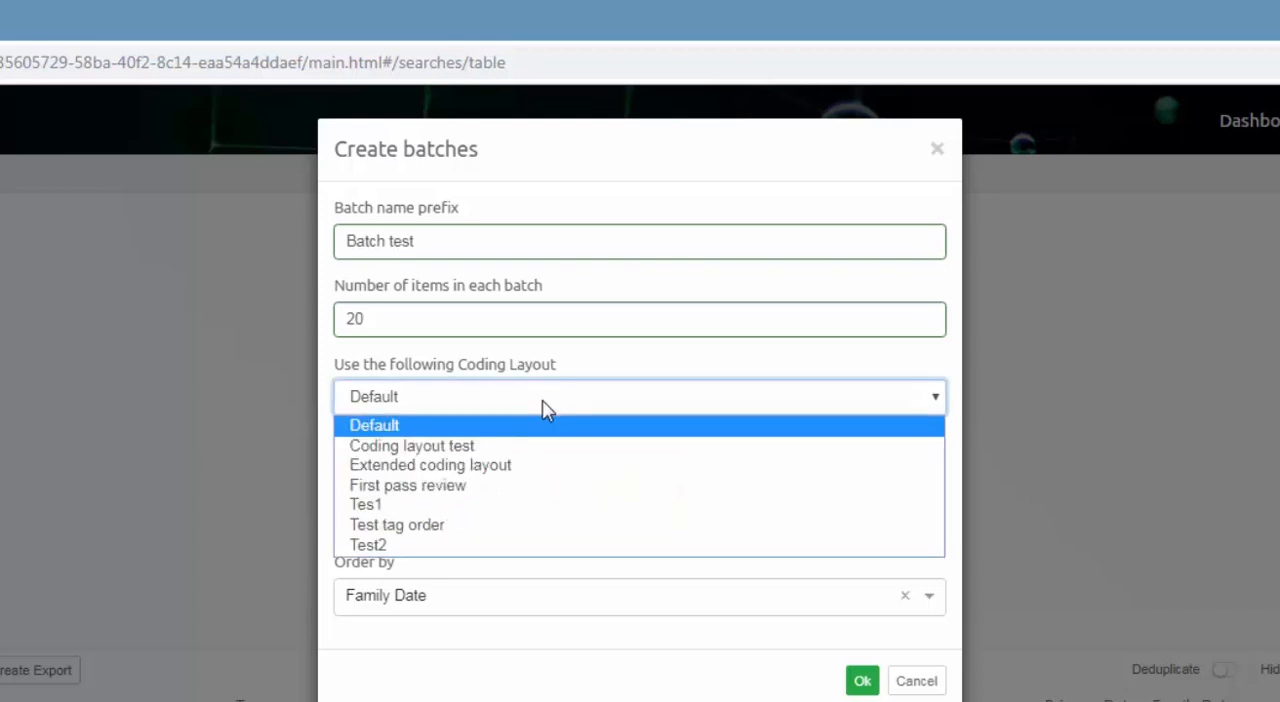
pyautogui.click(531, 447)
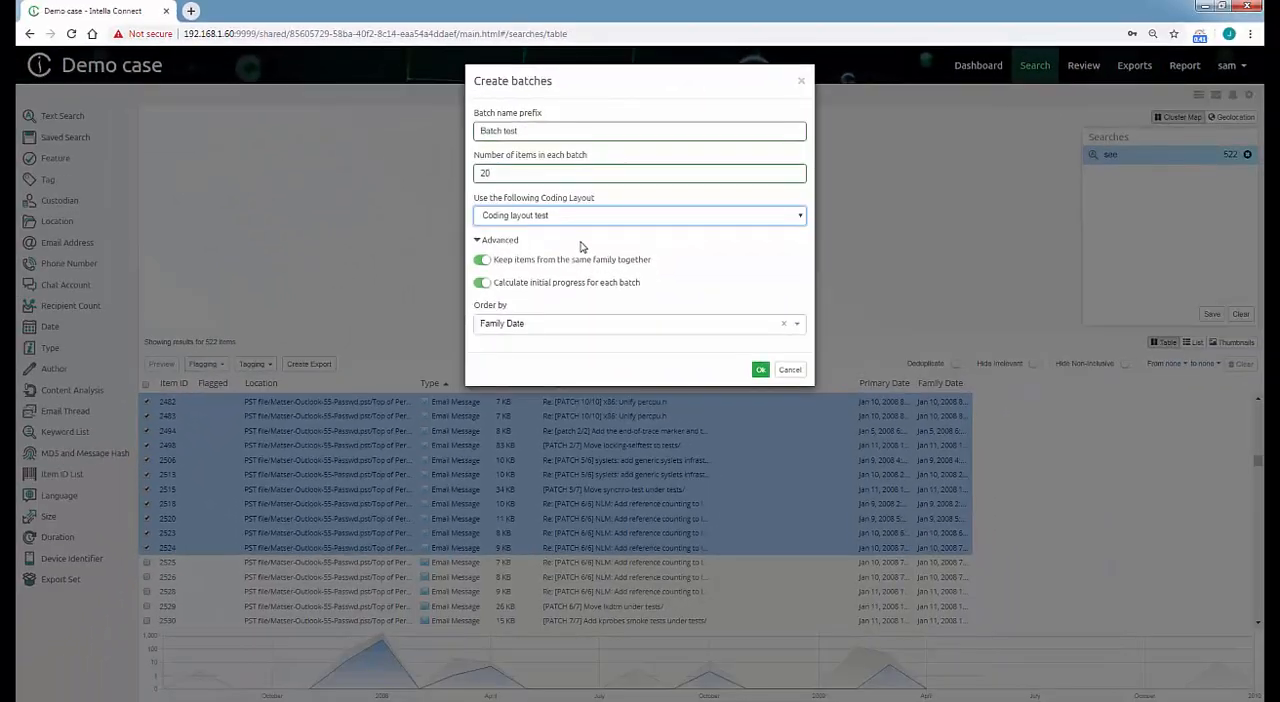
pyautogui.click(764, 376)
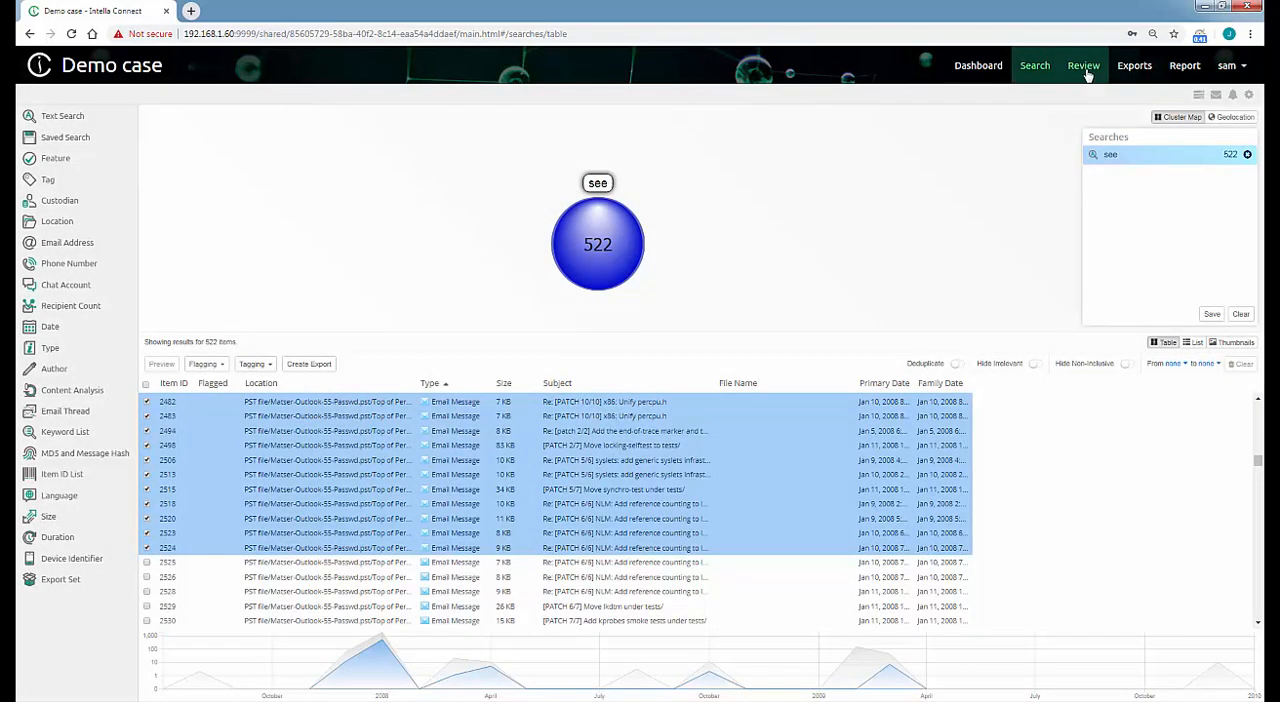
# Show the Created and Completed columns in the review overview of all batches.
pyautogui.click(1084, 66)
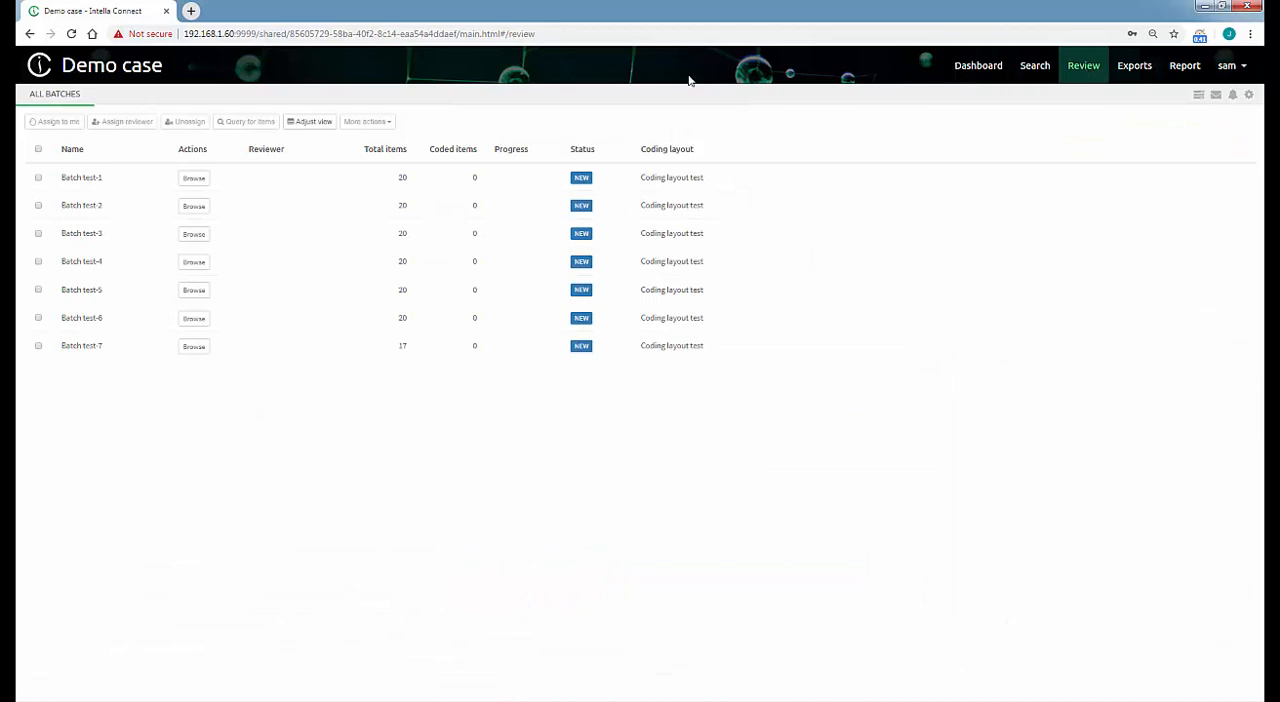
pyautogui.click(326, 124)
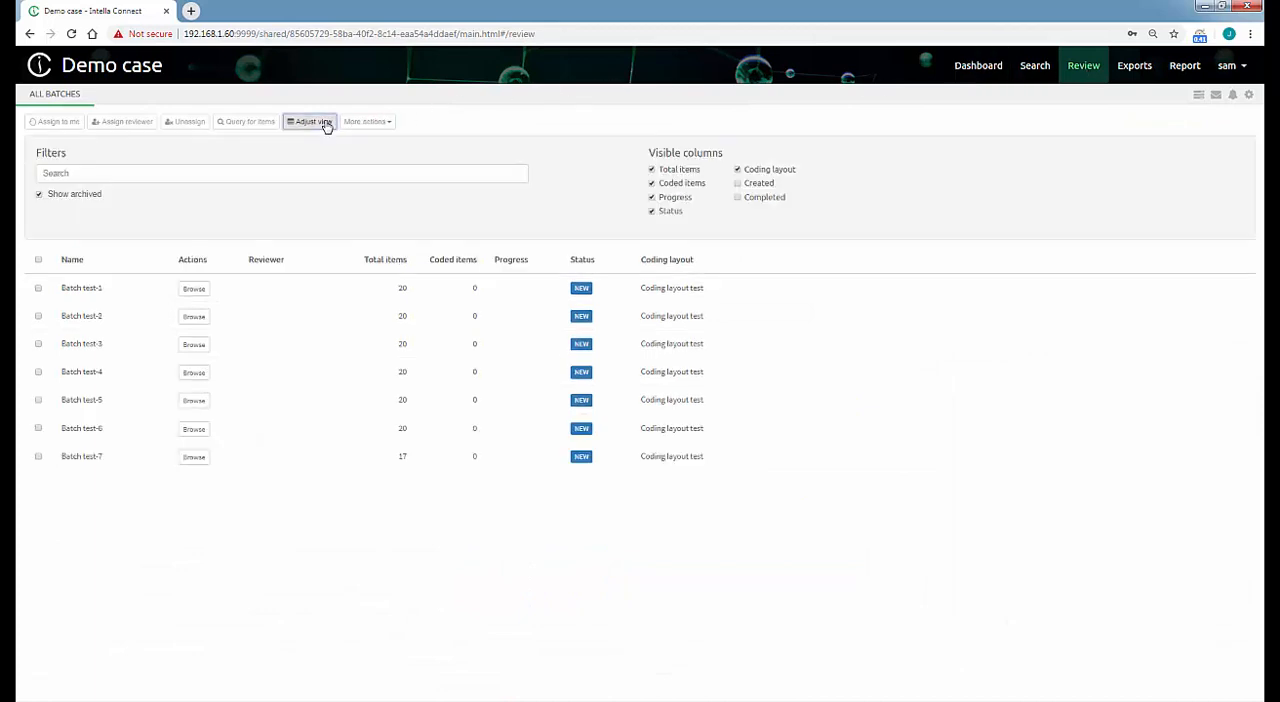
pyautogui.click(741, 185)
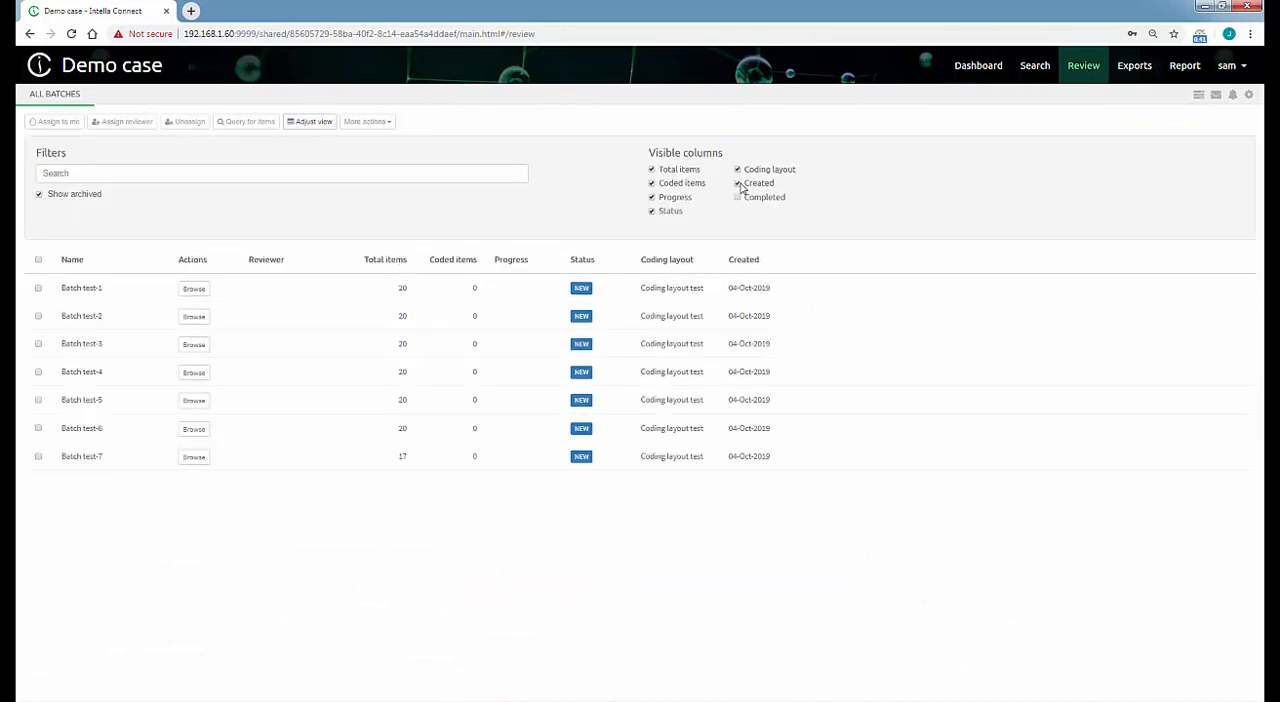
pyautogui.click(739, 198)
# Assign the batches Batch test-1, Batch test-2 and Batch test-3 to the logged-in account.
pyautogui.click(39, 288)
pyautogui.click(39, 316)
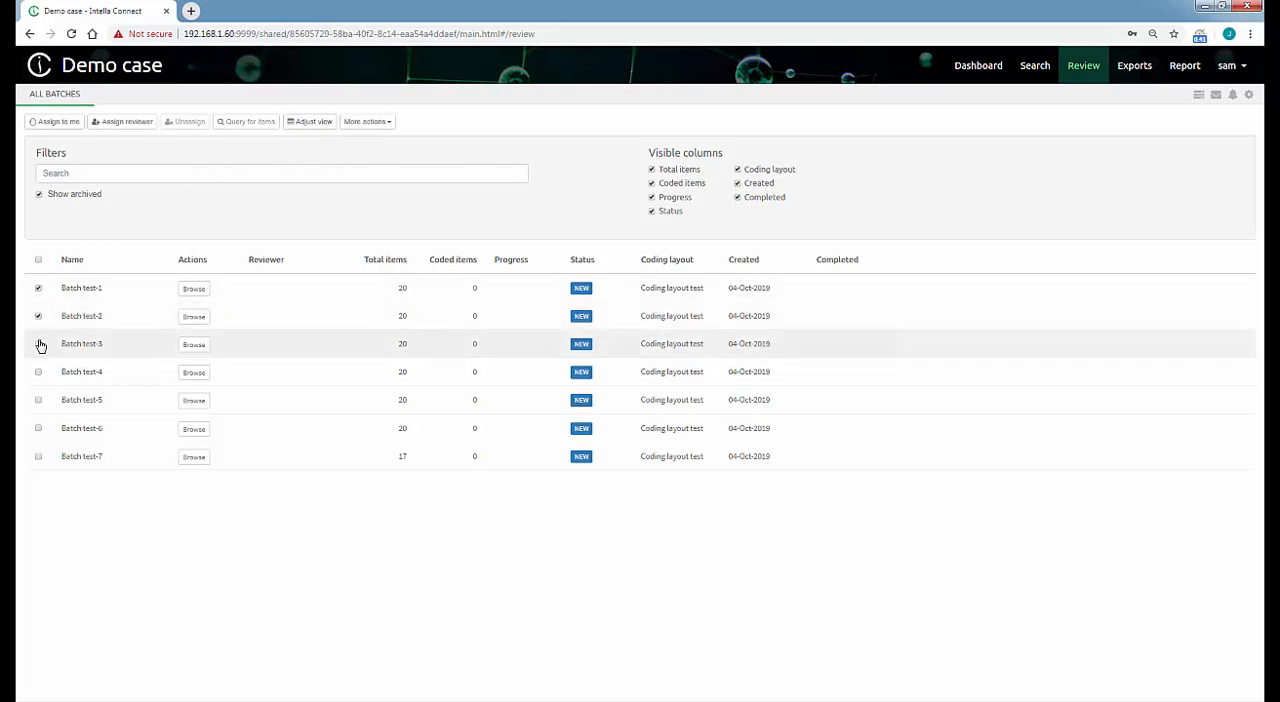
pyautogui.click(39, 344)
pyautogui.click(55, 122)
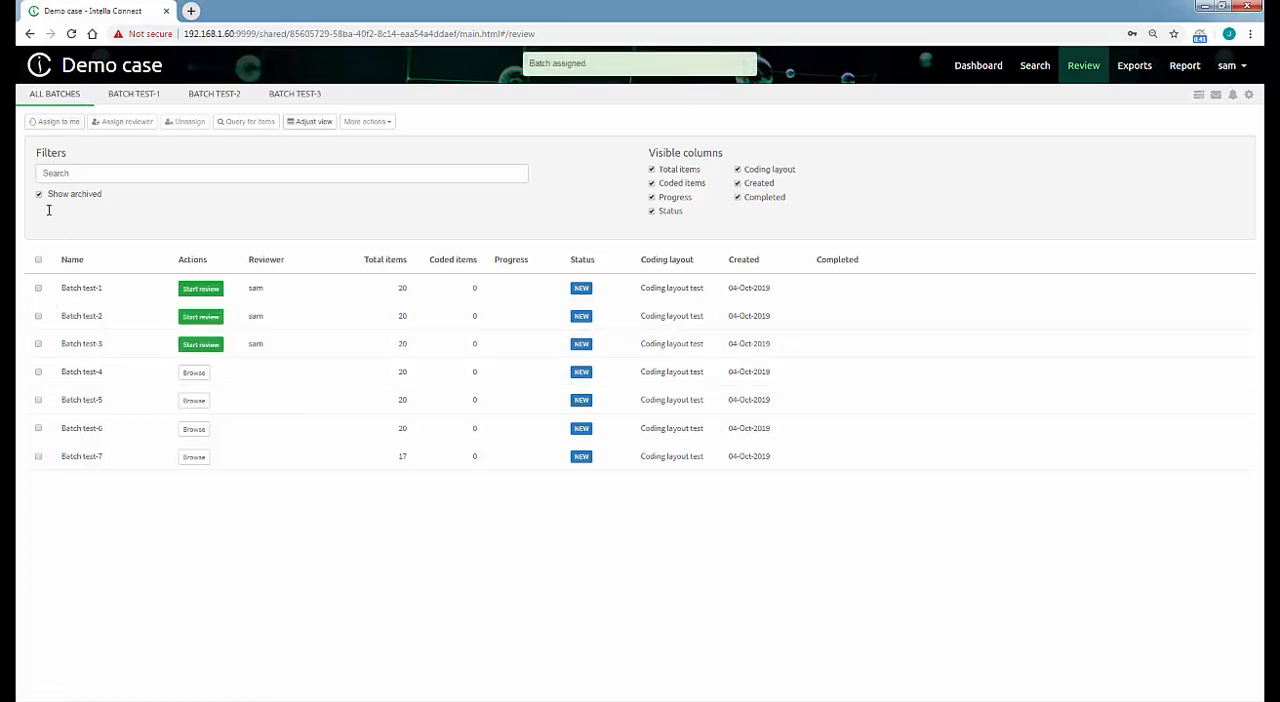
# Assign Batch test-4, Batch test-5, Batch test-6 and Batch test-7 to the third available user as reviewer.
pyautogui.click(39, 372)
pyautogui.click(39, 400)
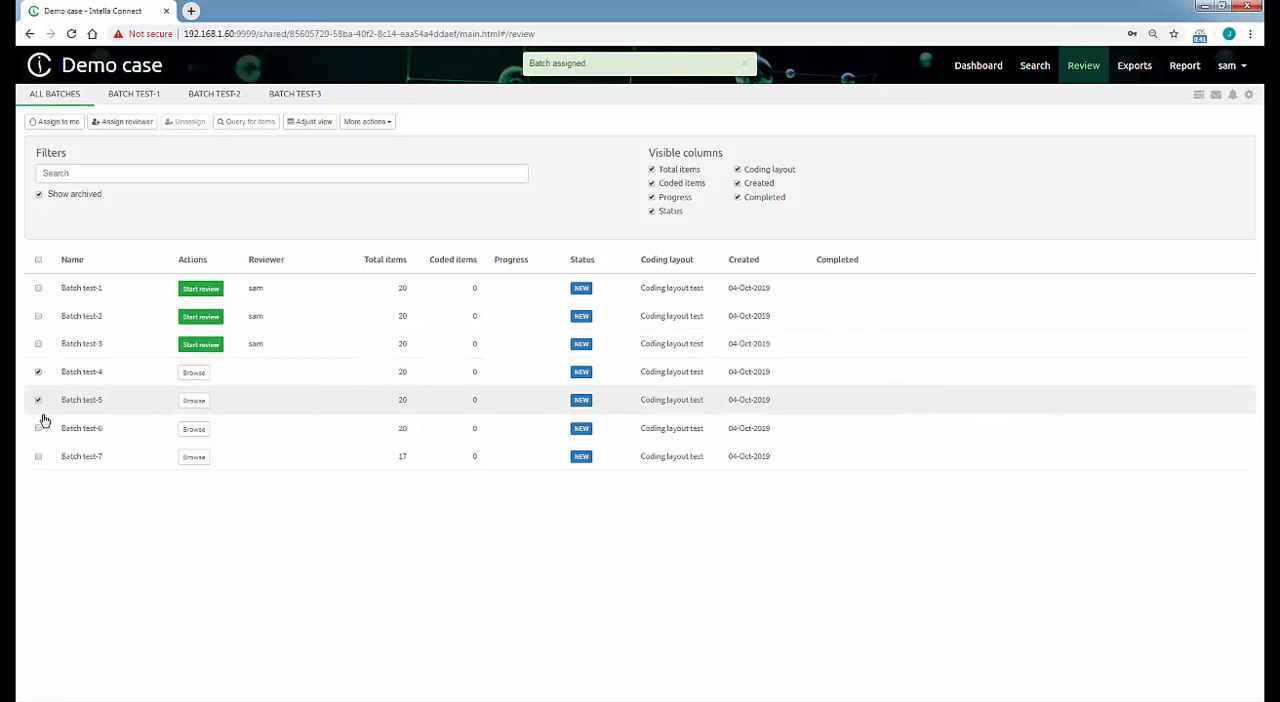
pyautogui.click(39, 428)
pyautogui.click(39, 456)
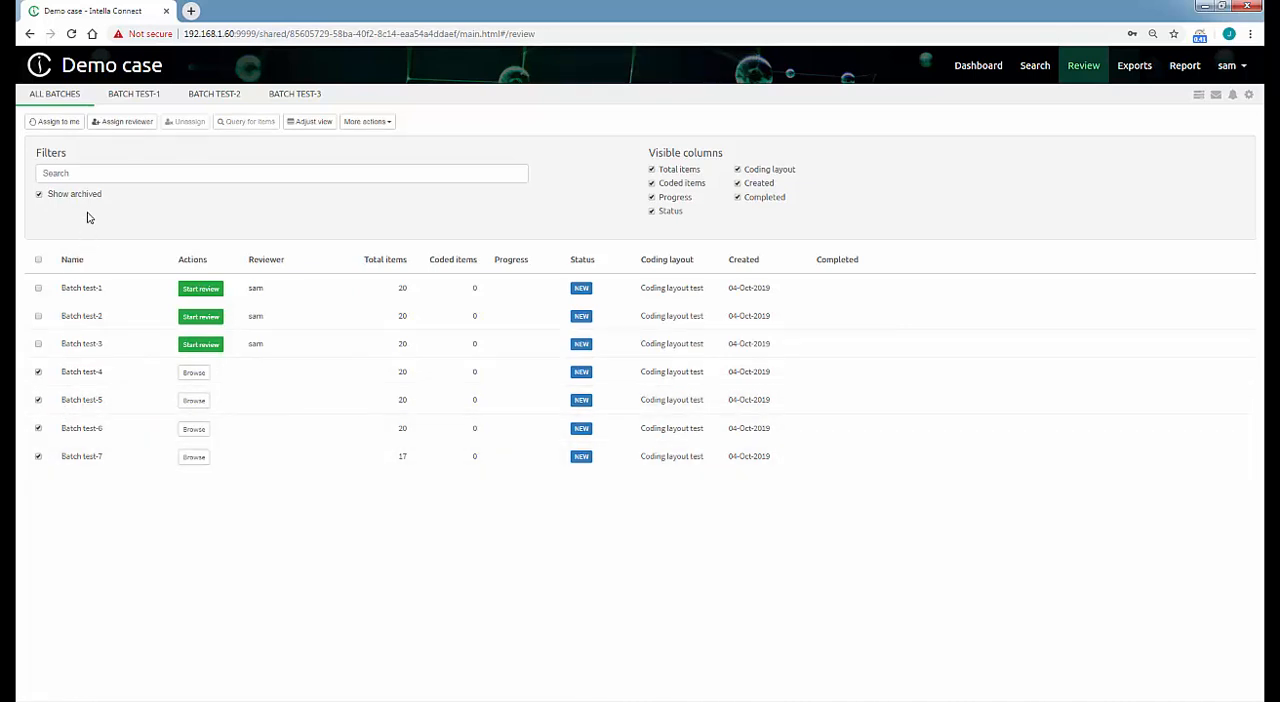
pyautogui.click(124, 122)
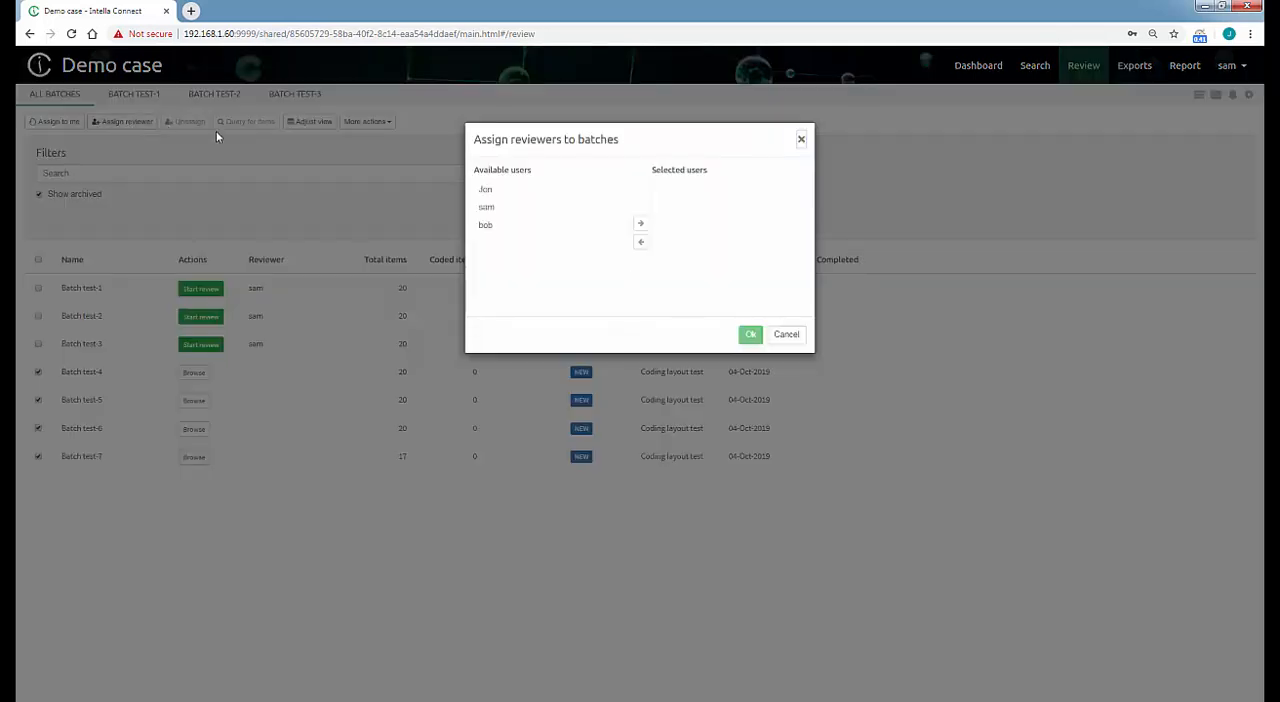
pyautogui.click(489, 228)
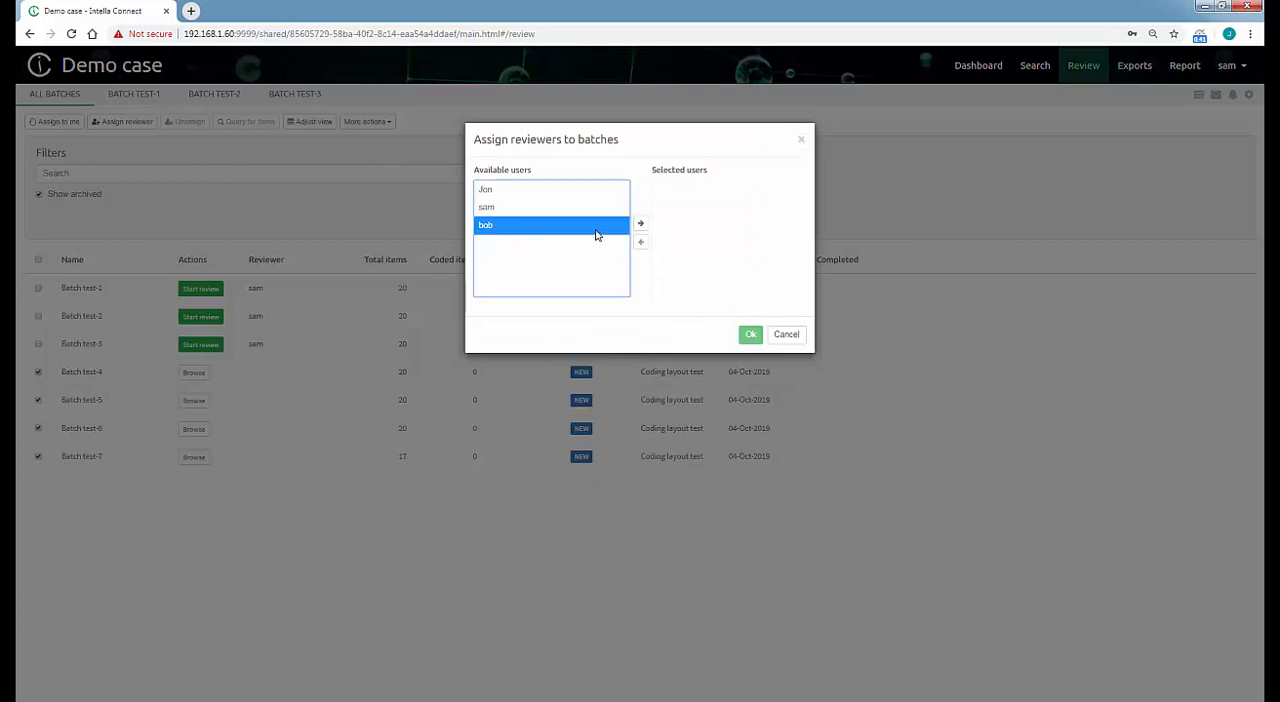
pyautogui.click(642, 224)
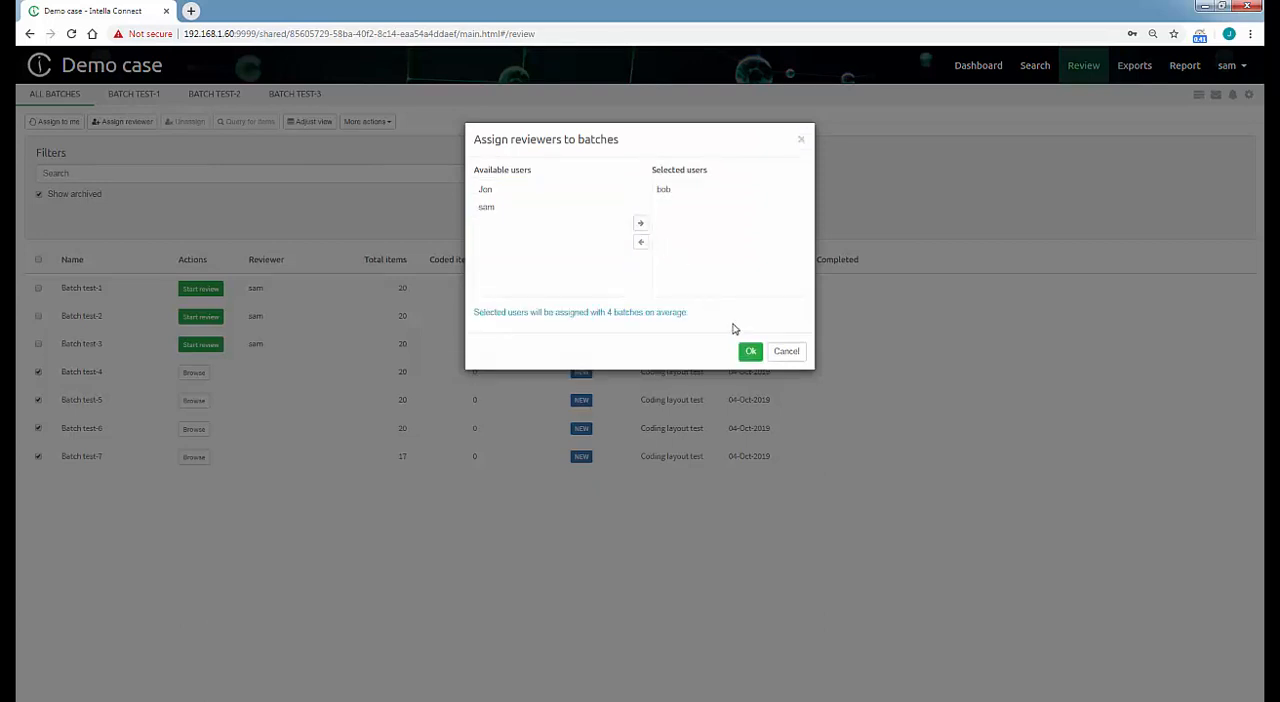
pyautogui.click(750, 351)
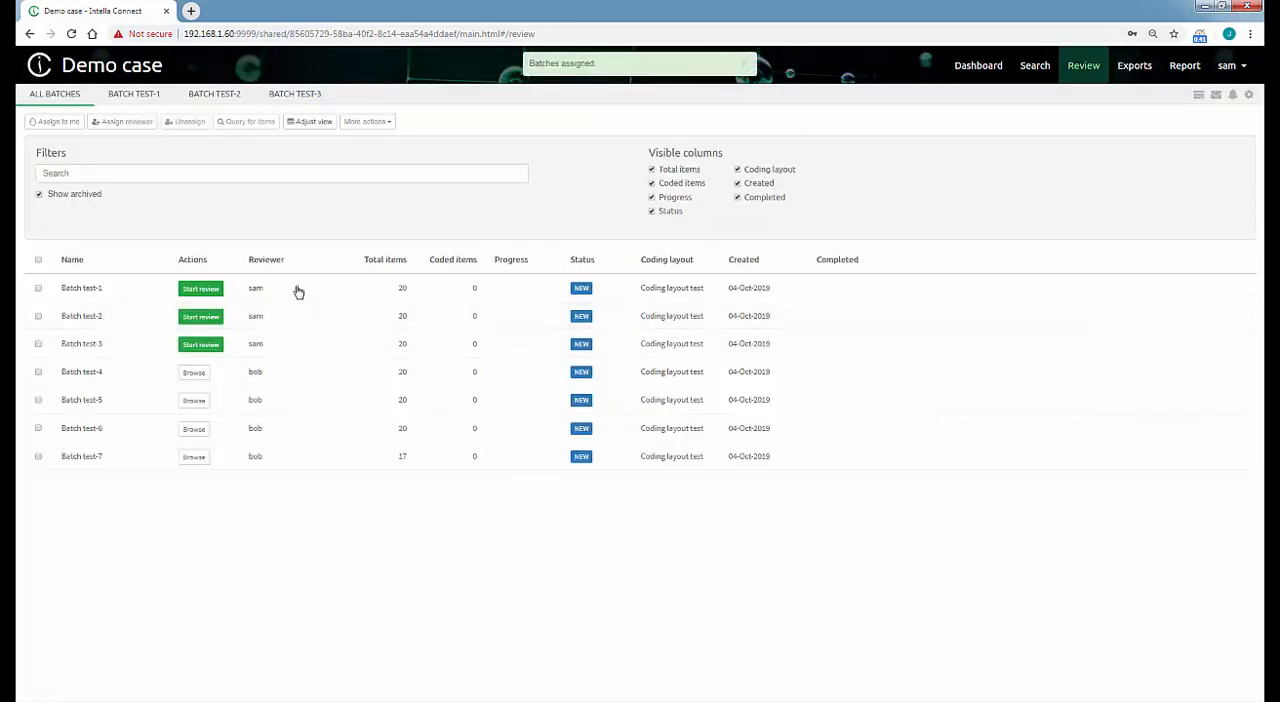
# Start the review of Batch test-1 and view the keyword highlighting options for its first email.
pyautogui.click(208, 289)
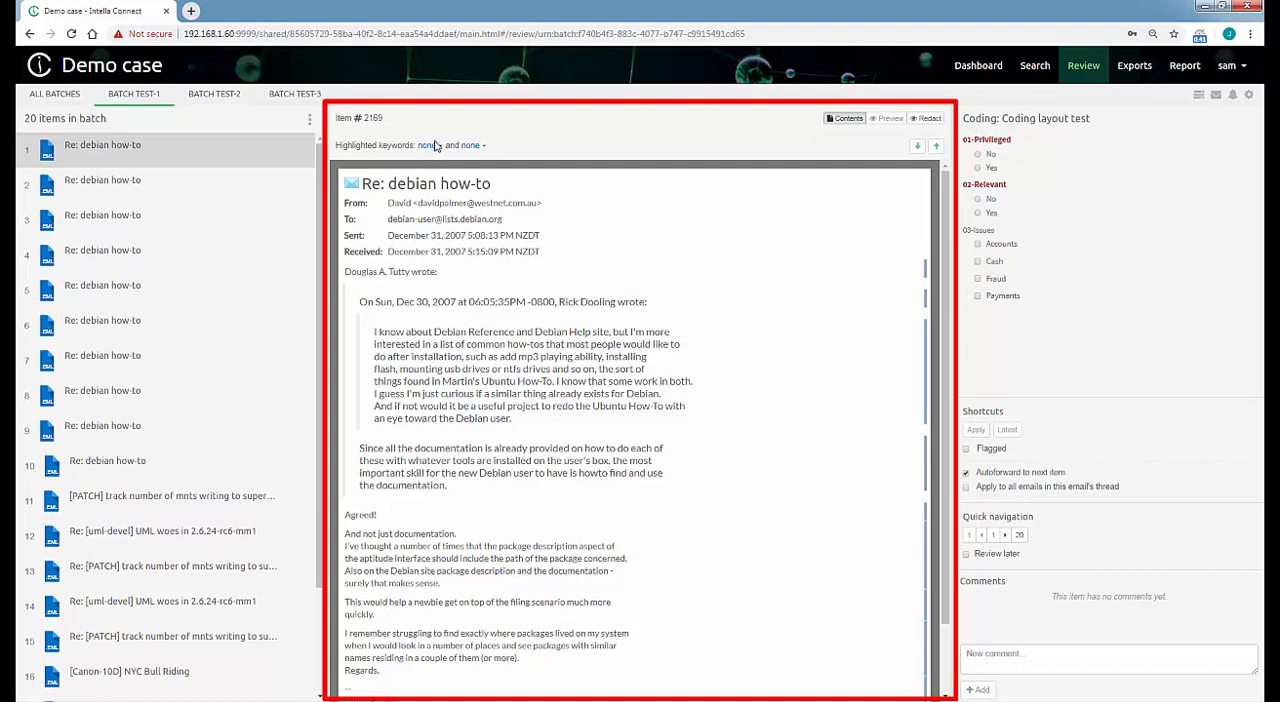
pyautogui.click(428, 146)
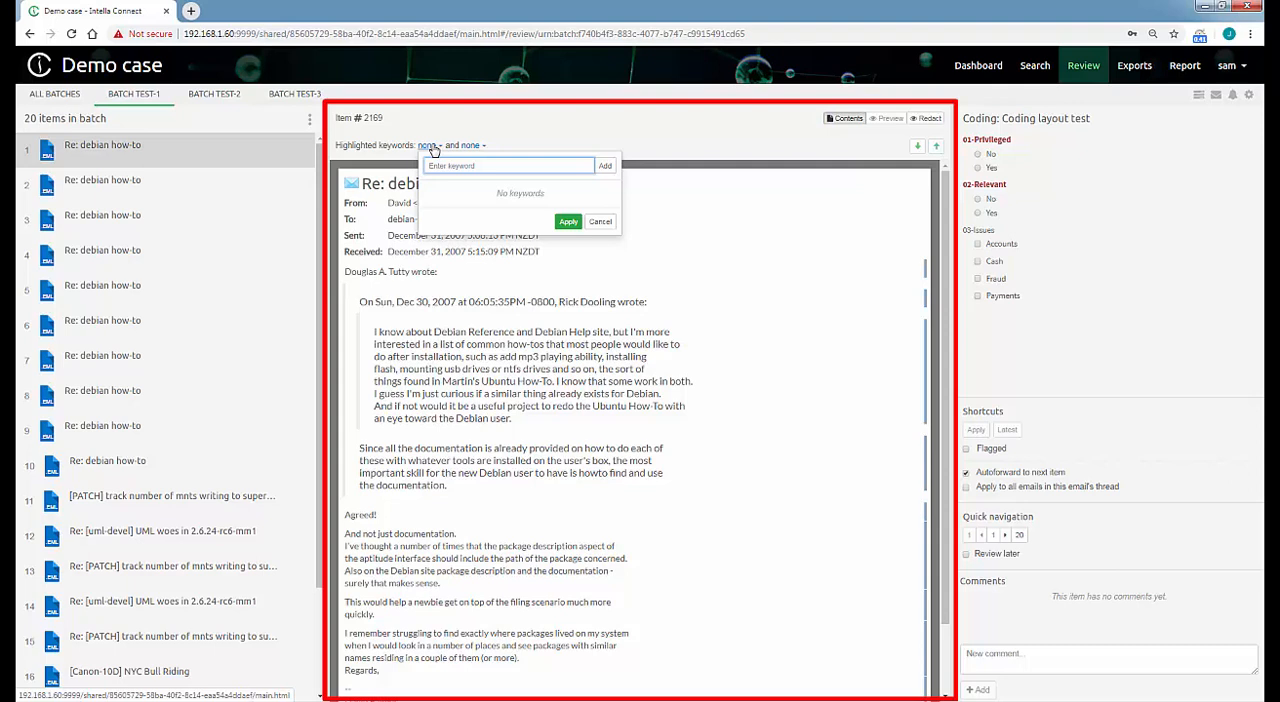
pyautogui.click(601, 222)
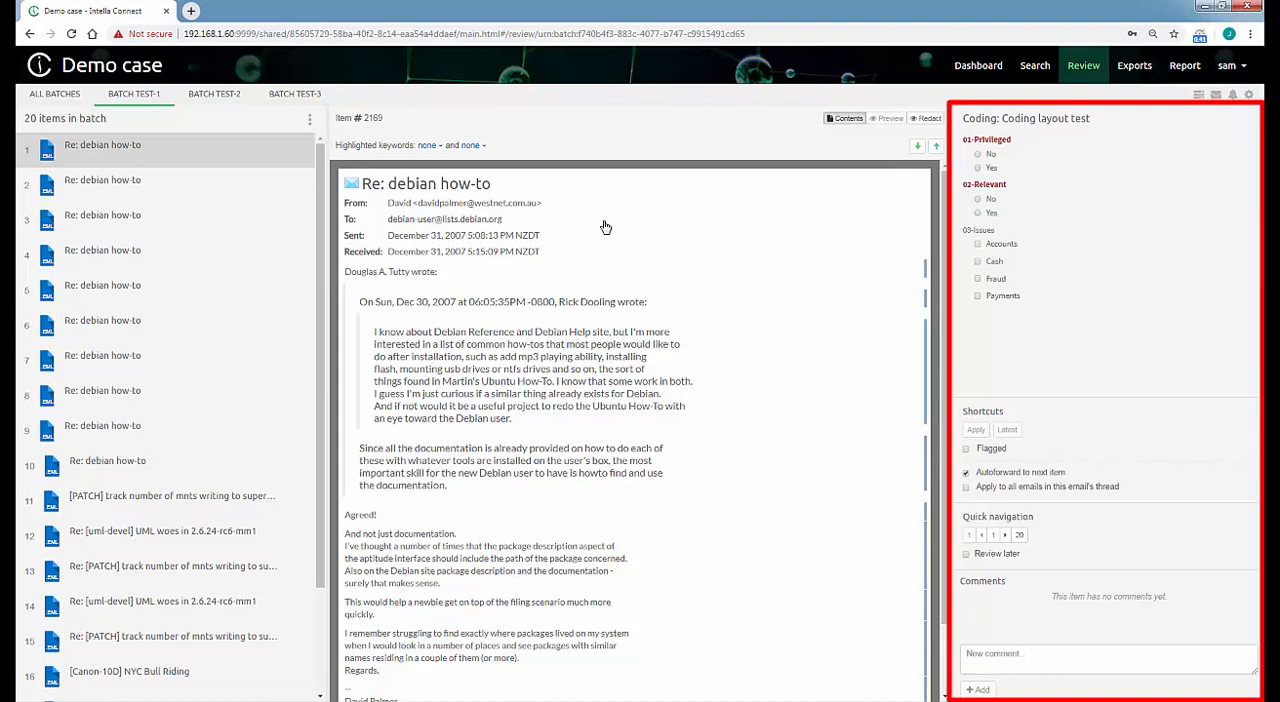
# Code the first email as Privileged No, Relevant Yes, with issues Cash and Fraud, and apply the coding.
pyautogui.click(978, 154)
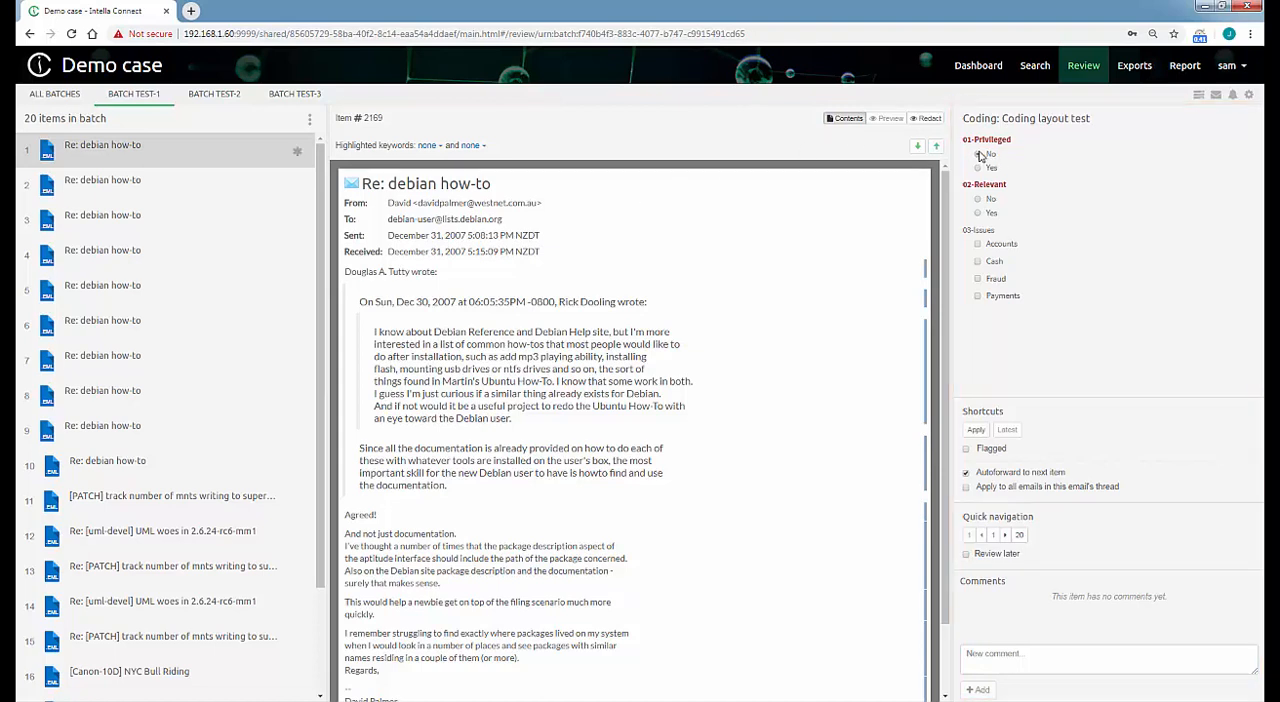
pyautogui.click(978, 212)
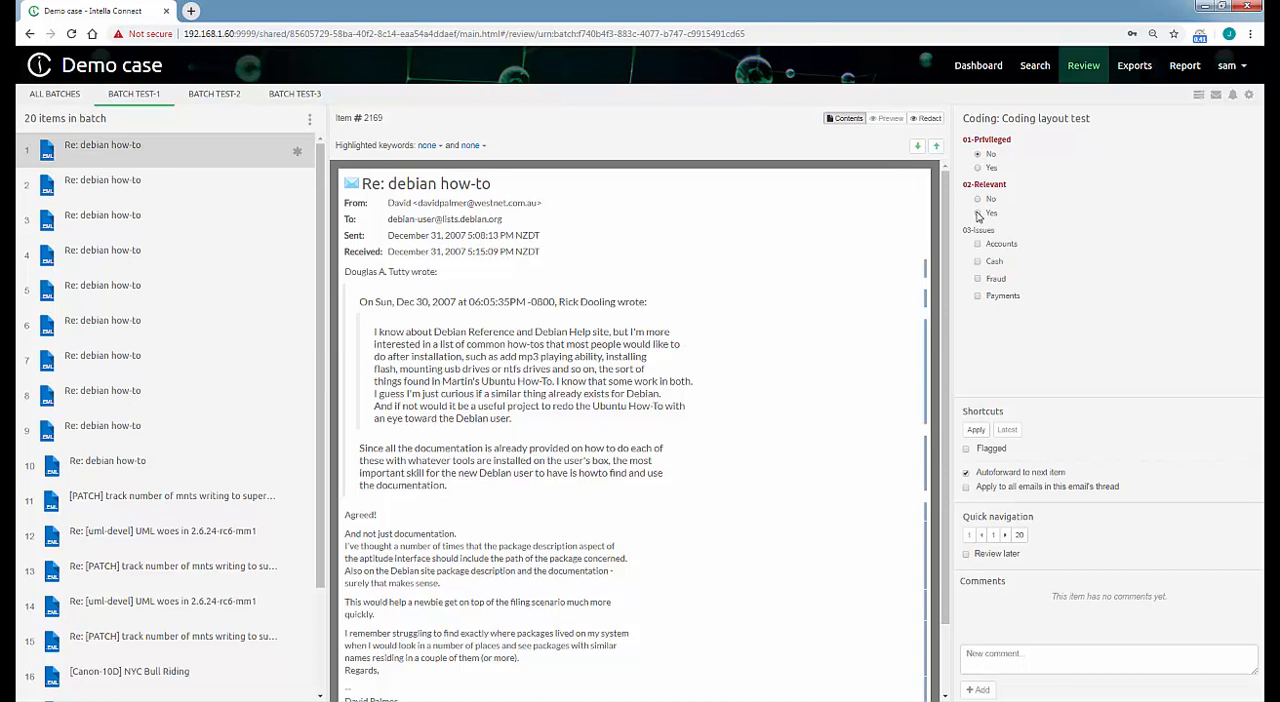
pyautogui.click(978, 261)
pyautogui.click(978, 278)
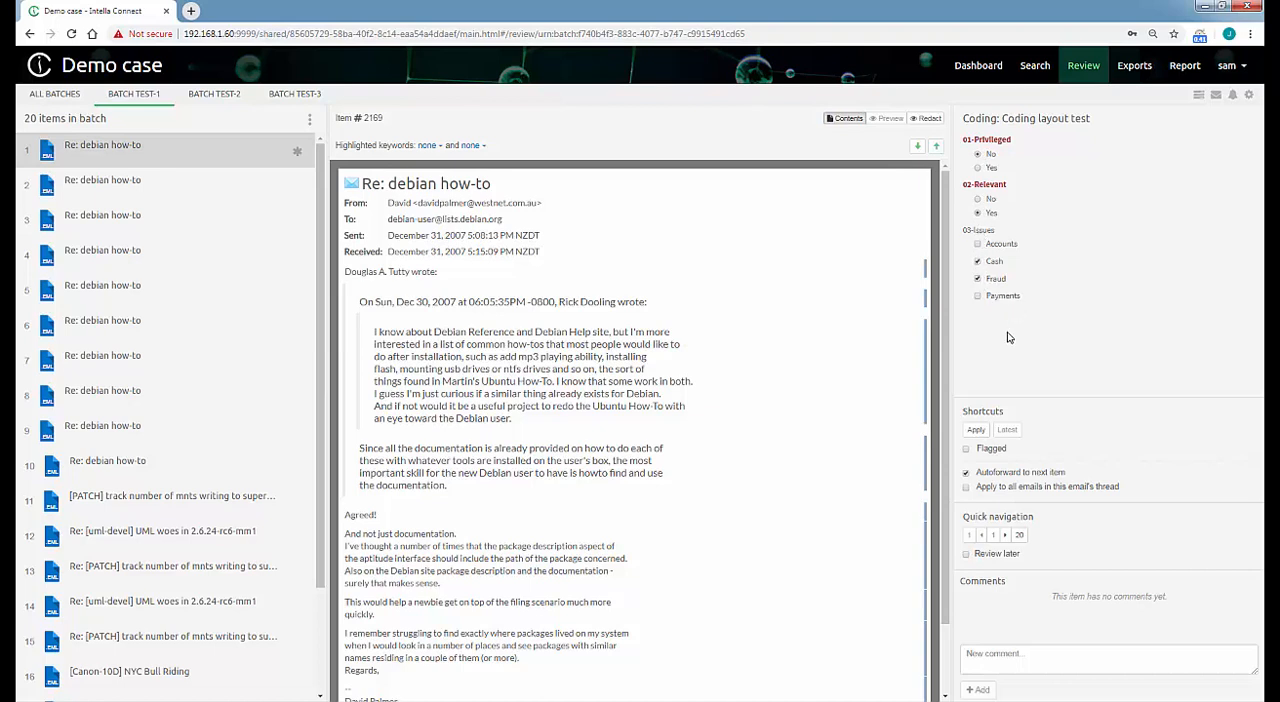
pyautogui.click(981, 433)
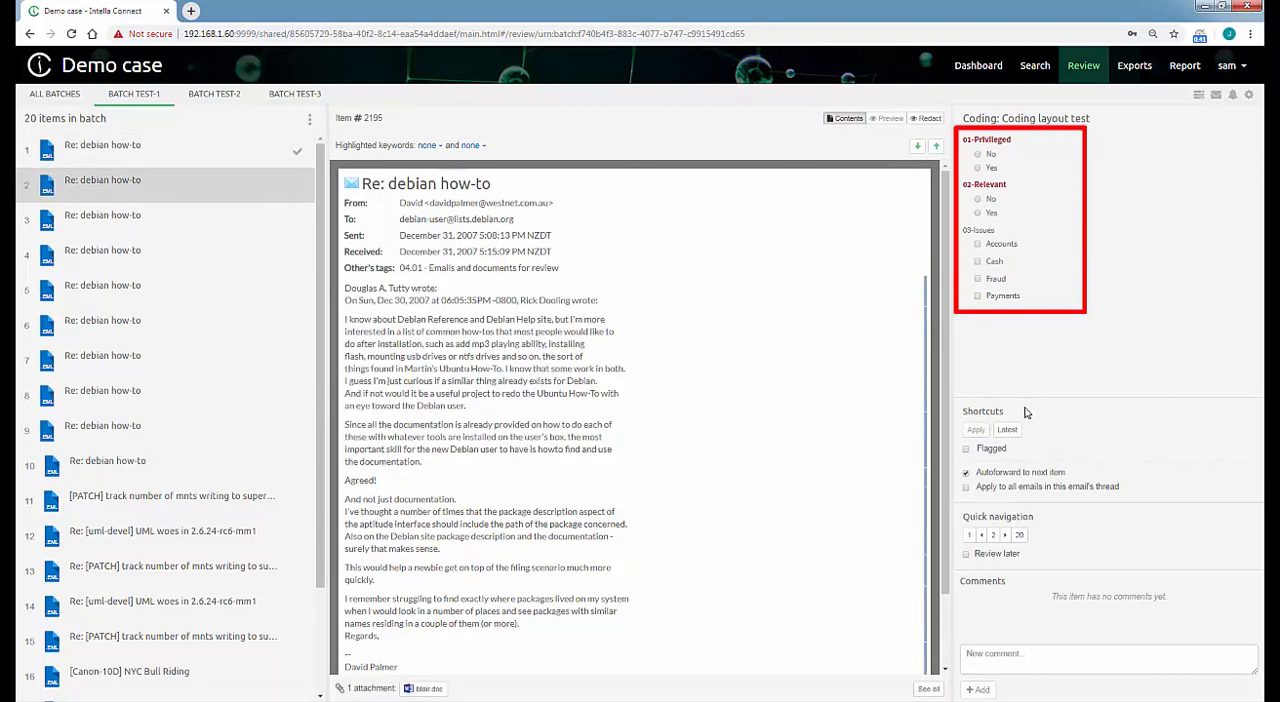
# Reapply the latest coding decision to the second, third and fourth emails of Batch test-1.
pyautogui.click(1008, 431)
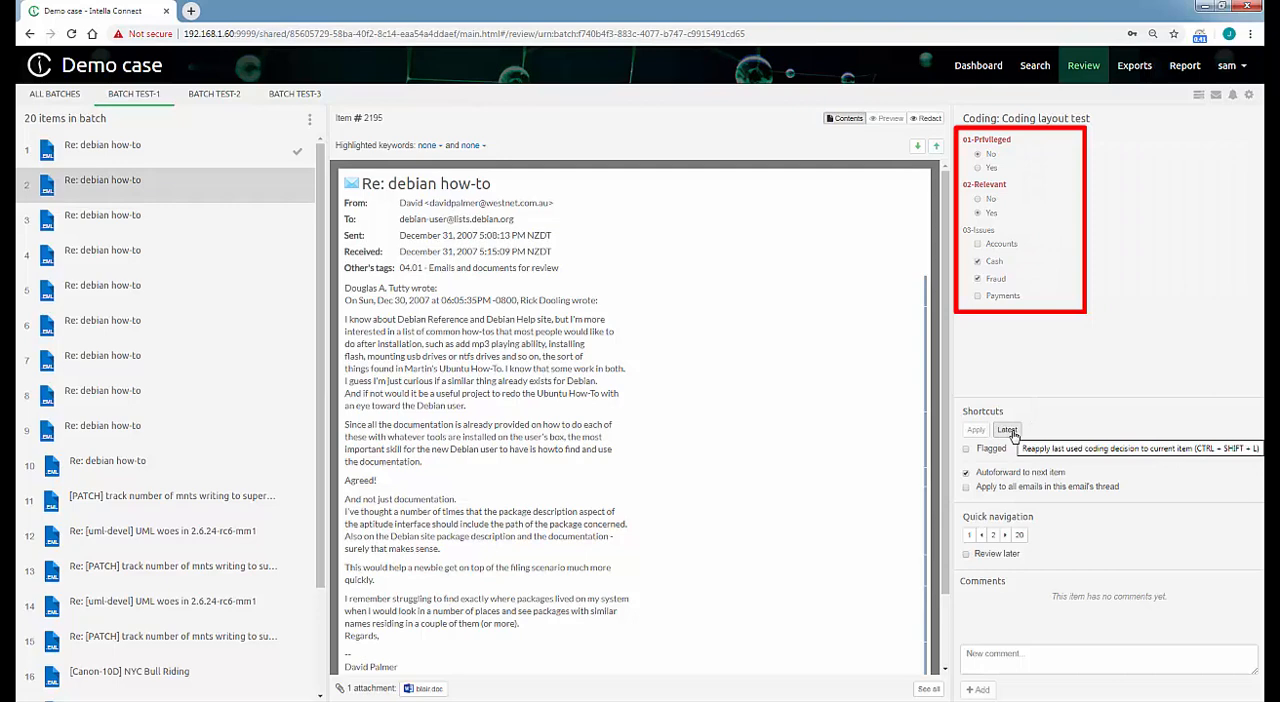
pyautogui.click(1013, 436)
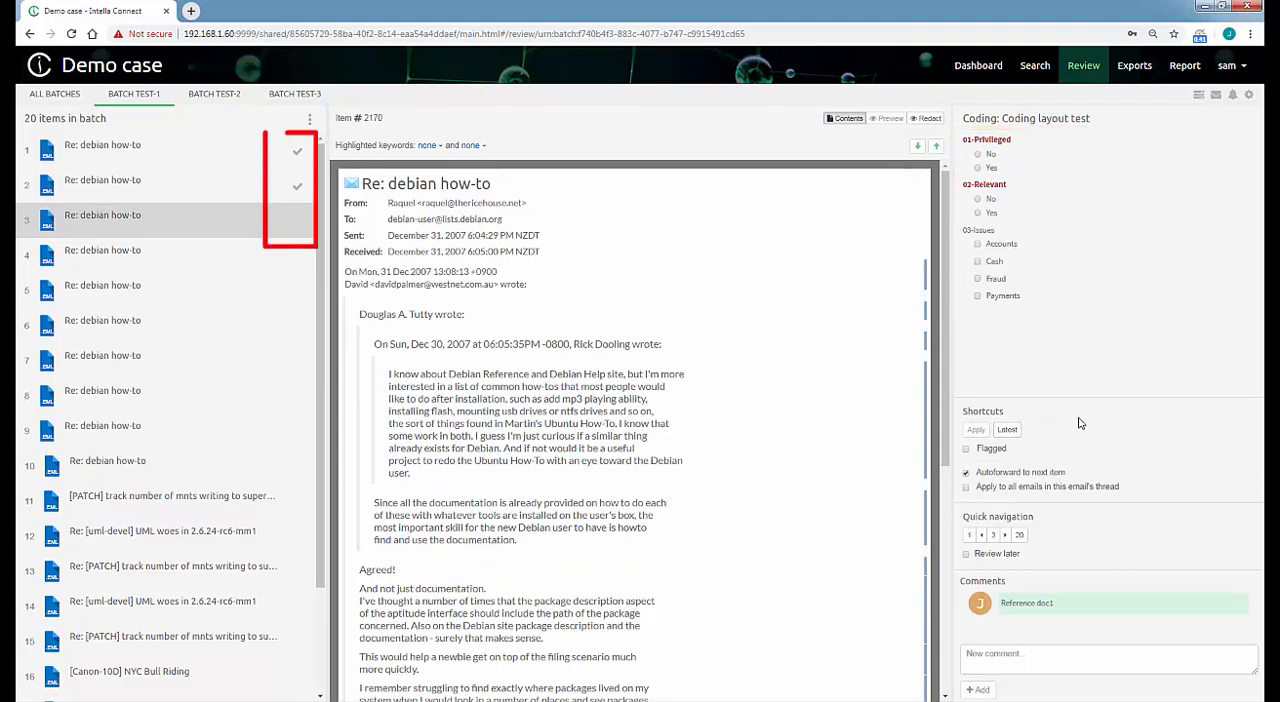
pyautogui.click(1009, 433)
pyautogui.click(1008, 432)
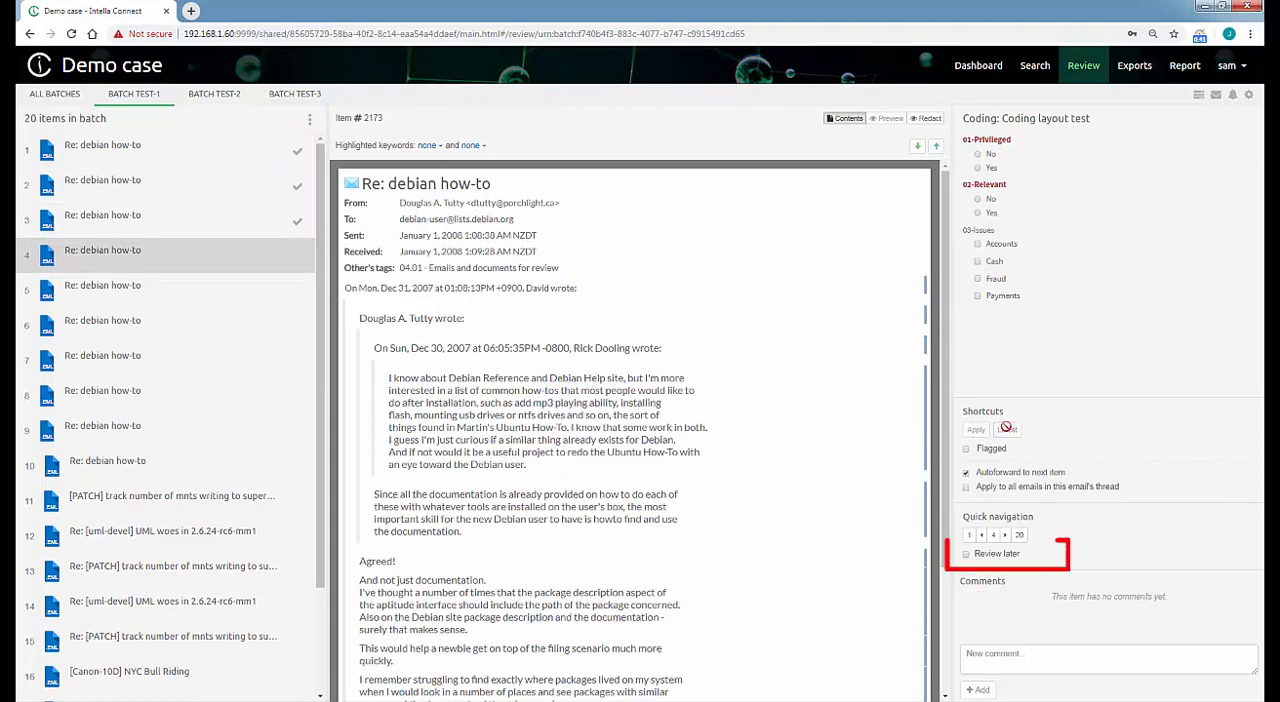
pyautogui.click(1007, 429)
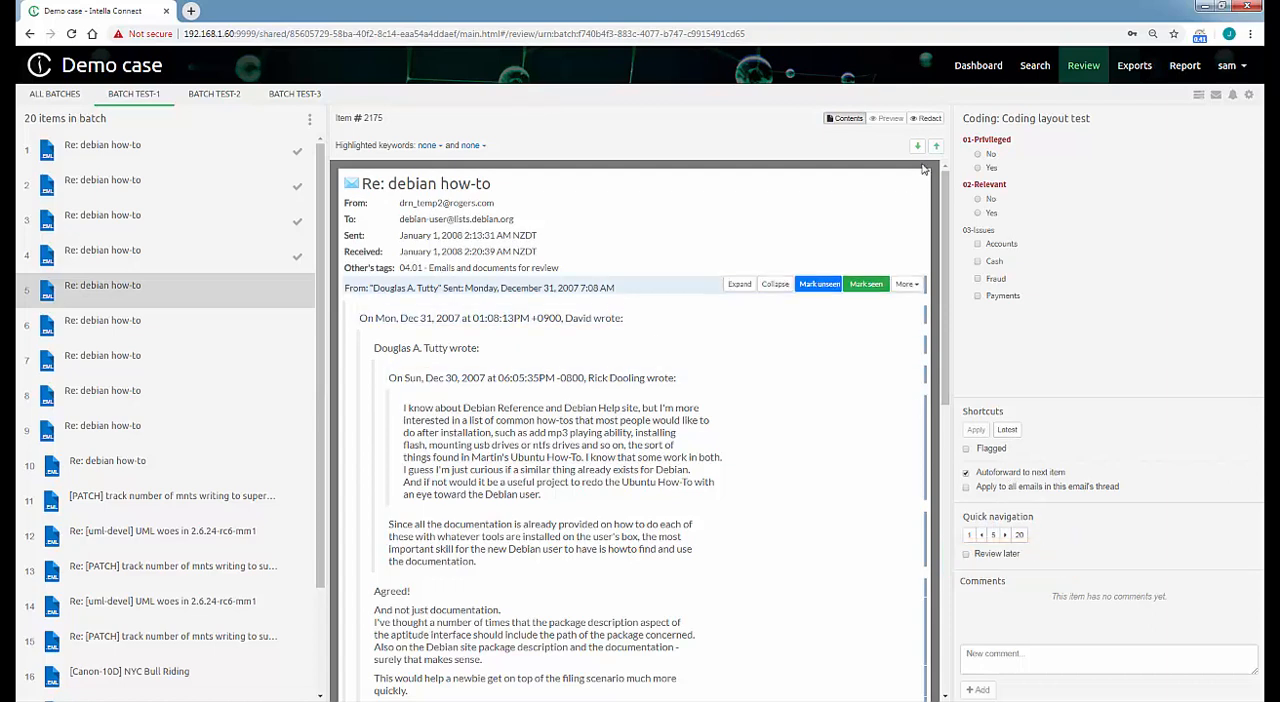
# Log out and log in with the username and password of the reviewer assigned to Batch test-4 through Batch test-7.
pyautogui.click(1239, 70)
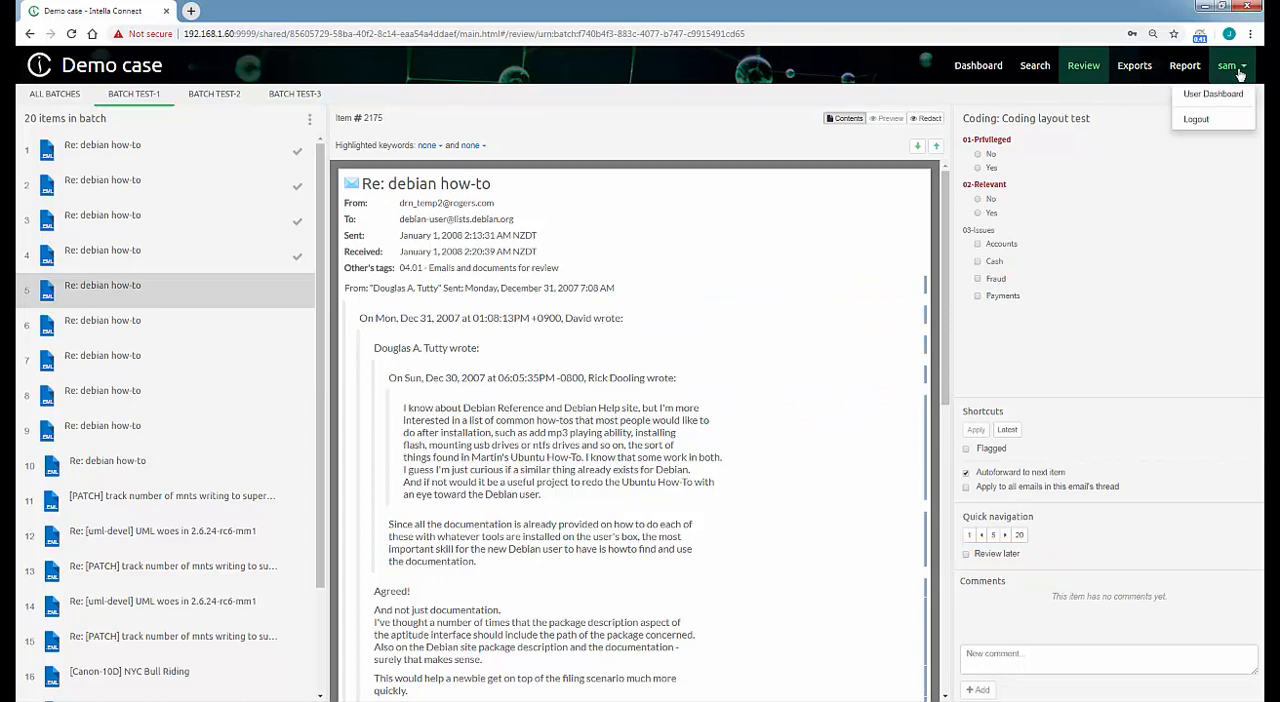
pyautogui.click(1195, 119)
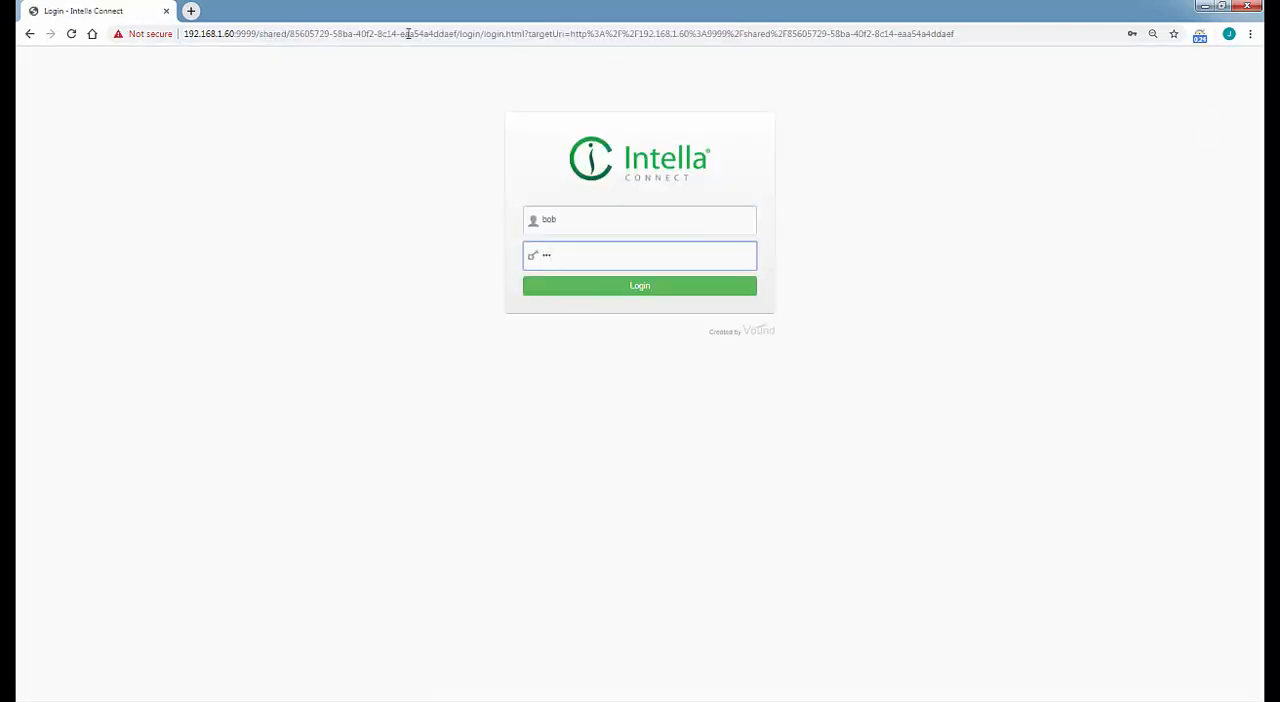
pyautogui.press('Return')
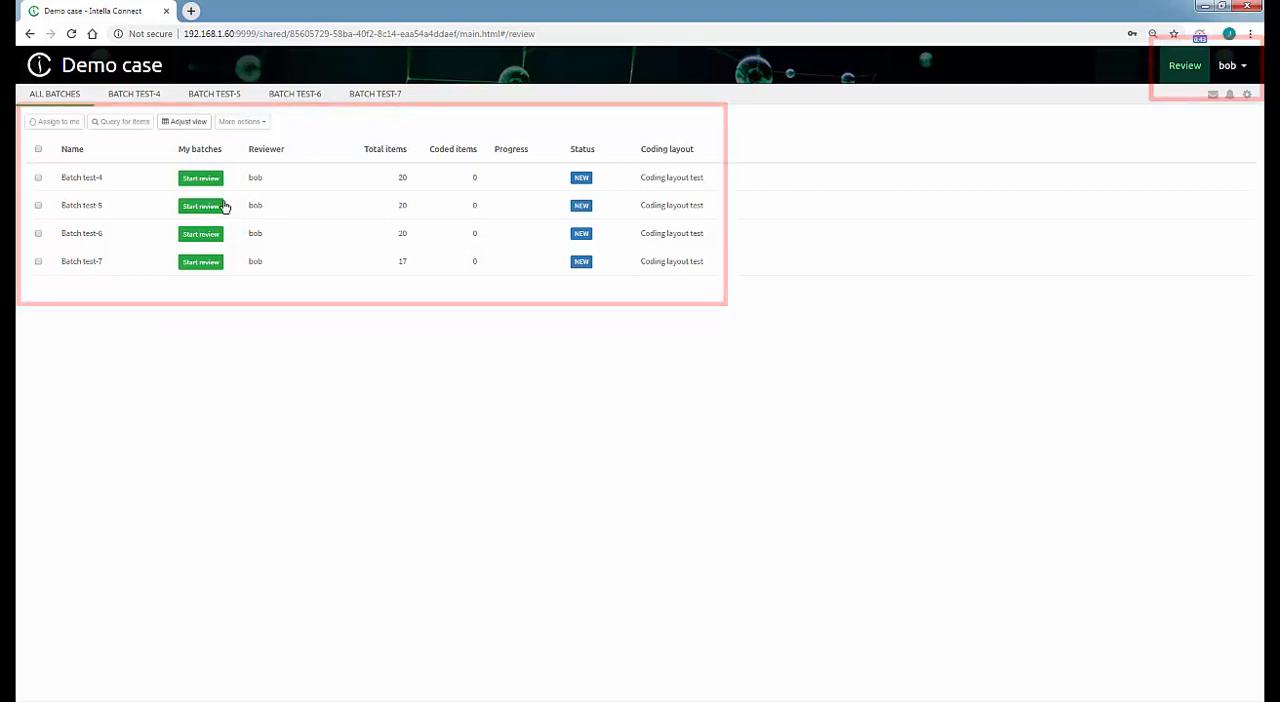
# Open Batch test-4 for review, and return to the overview of all batches.
pyautogui.click(201, 178)
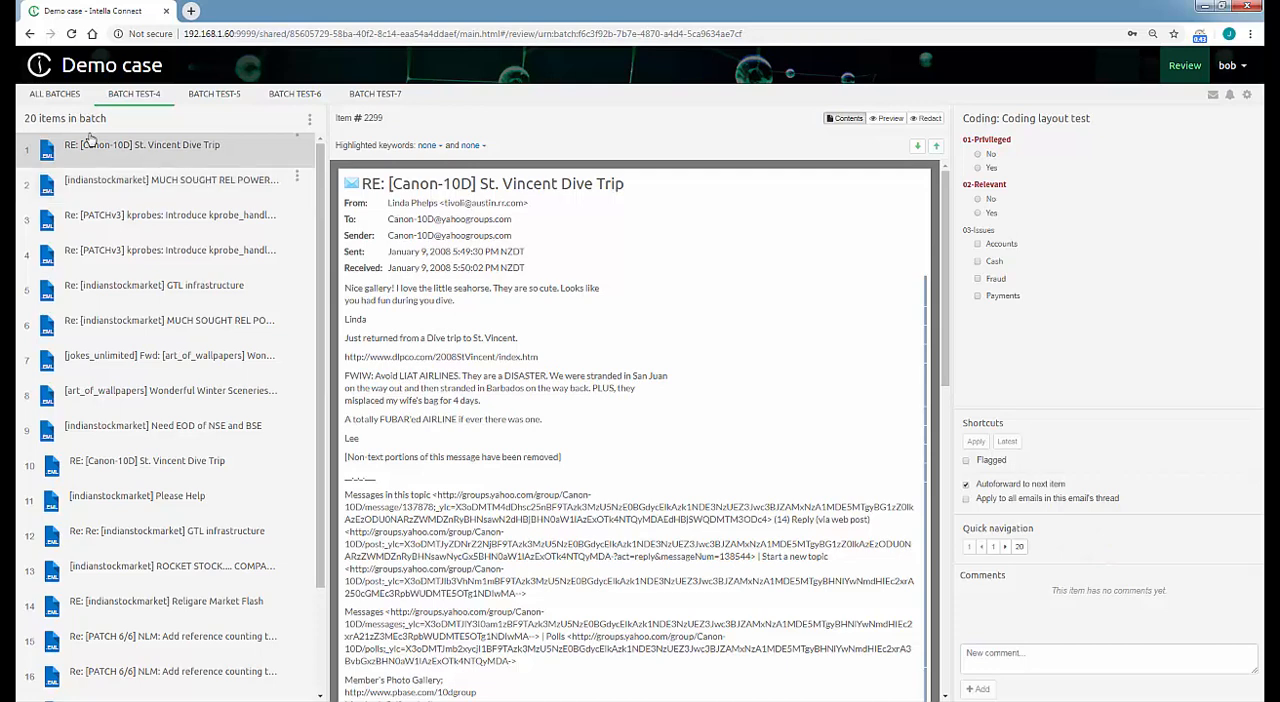
pyautogui.click(58, 95)
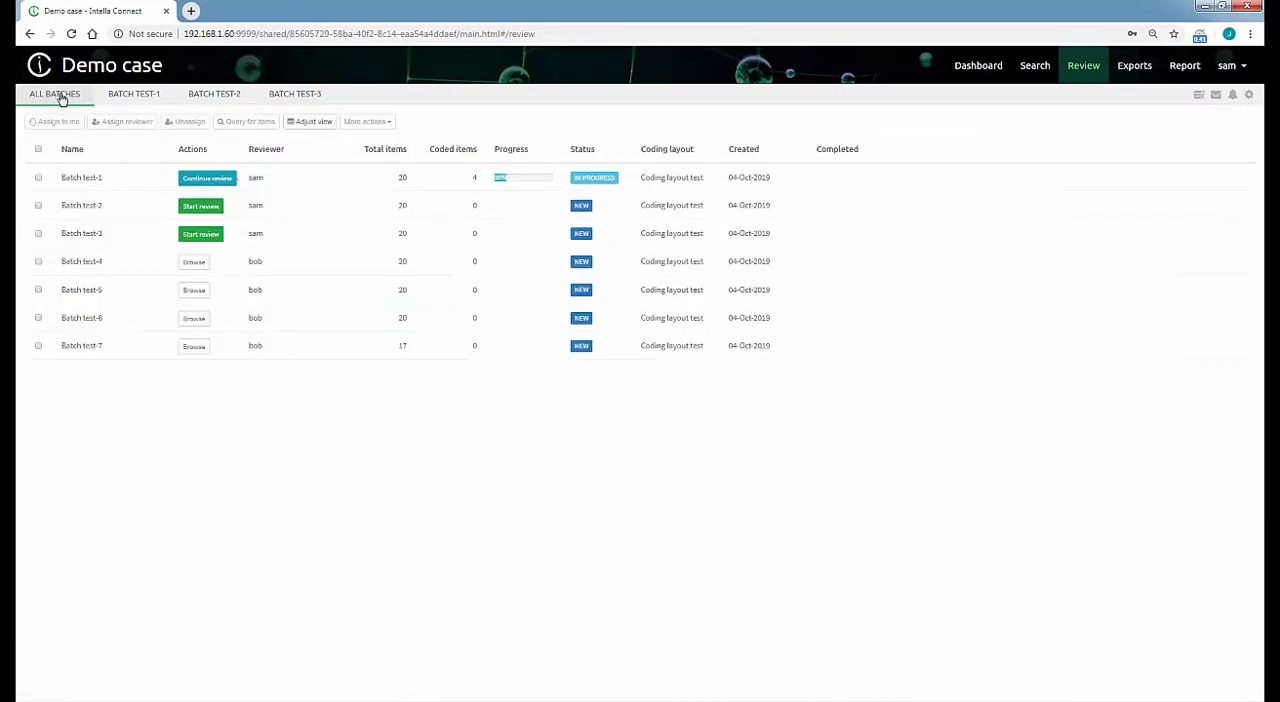